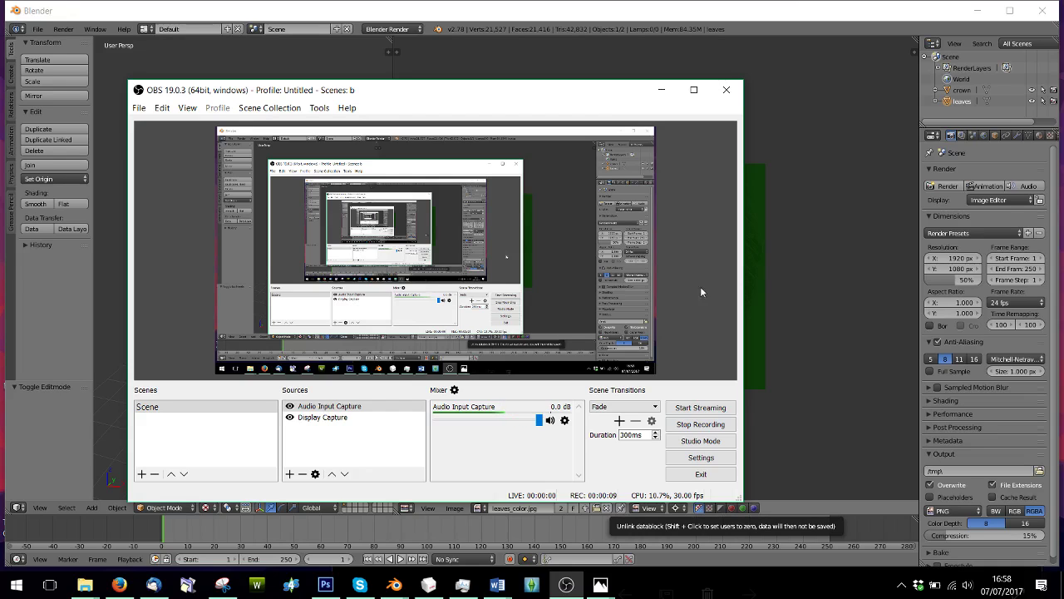
Minimize OBS to reveal Blender's leaves object beside the leaves_color.jpg texture.
left_click(661, 89)
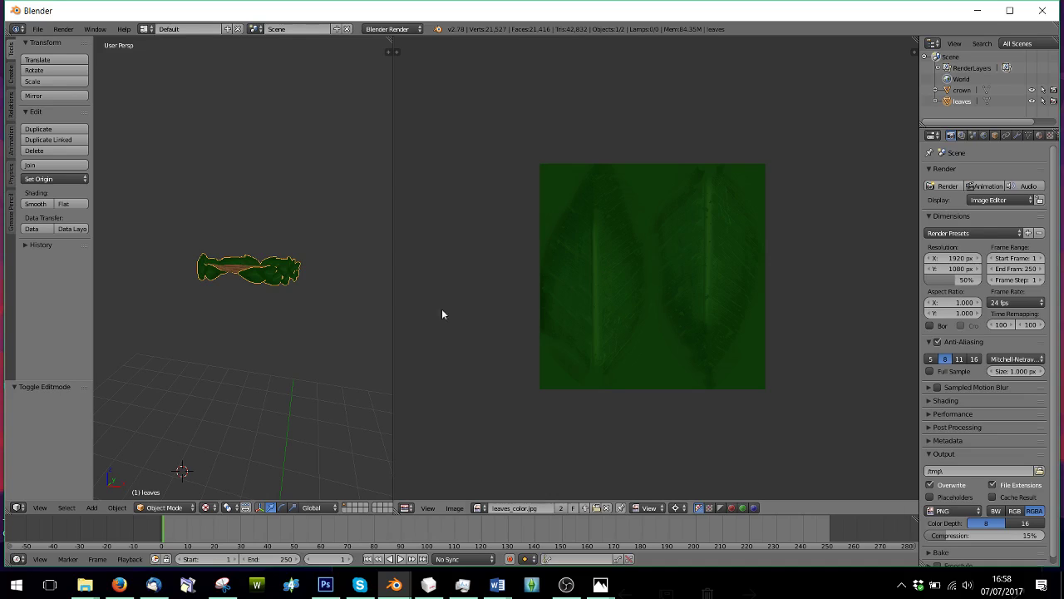
Widen the 3D view and frame the whole wreath.
left_click(387, 283)
left_click_drag(395, 285, 497, 285)
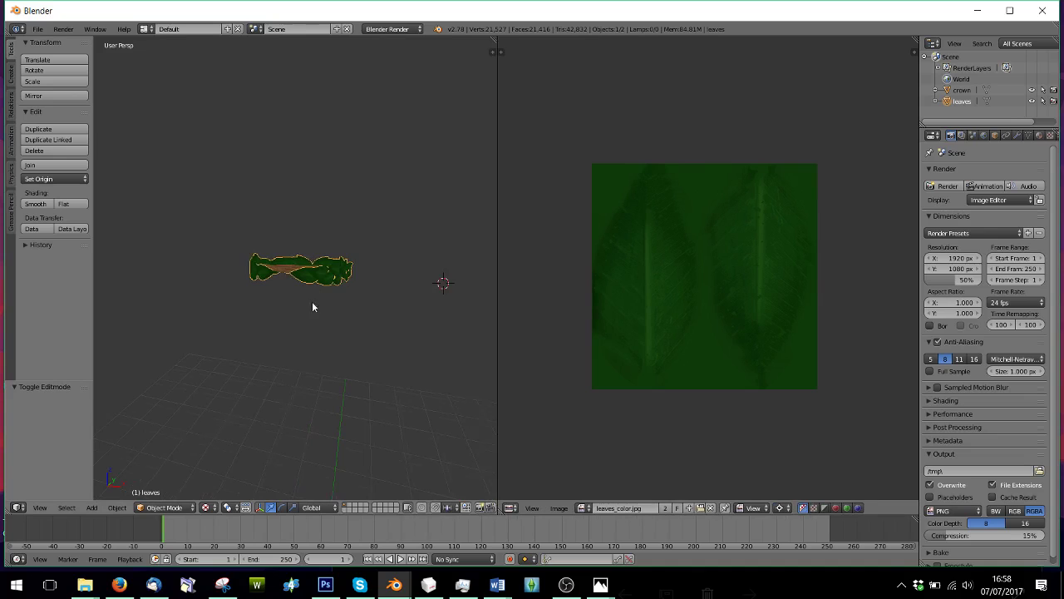
key("KP_Decimal")
scroll(313, 317, "down", 3)
middle_click_drag(308, 308, 204, 435)
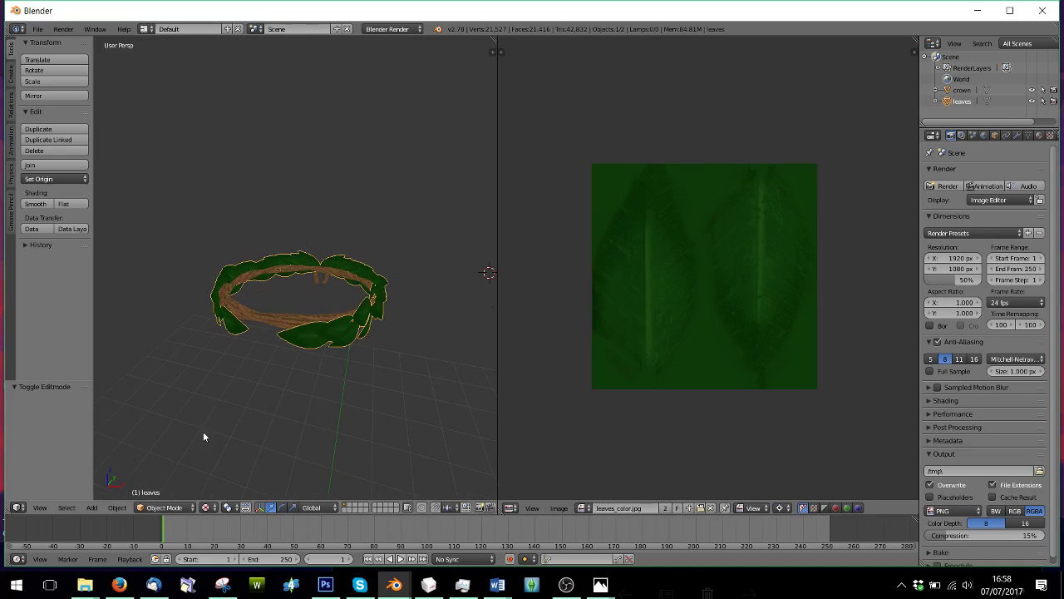
Make crown active and enter Edit Mode to show its crown_color.jpg UVs, then return to Object Mode.
left_click(962, 90)
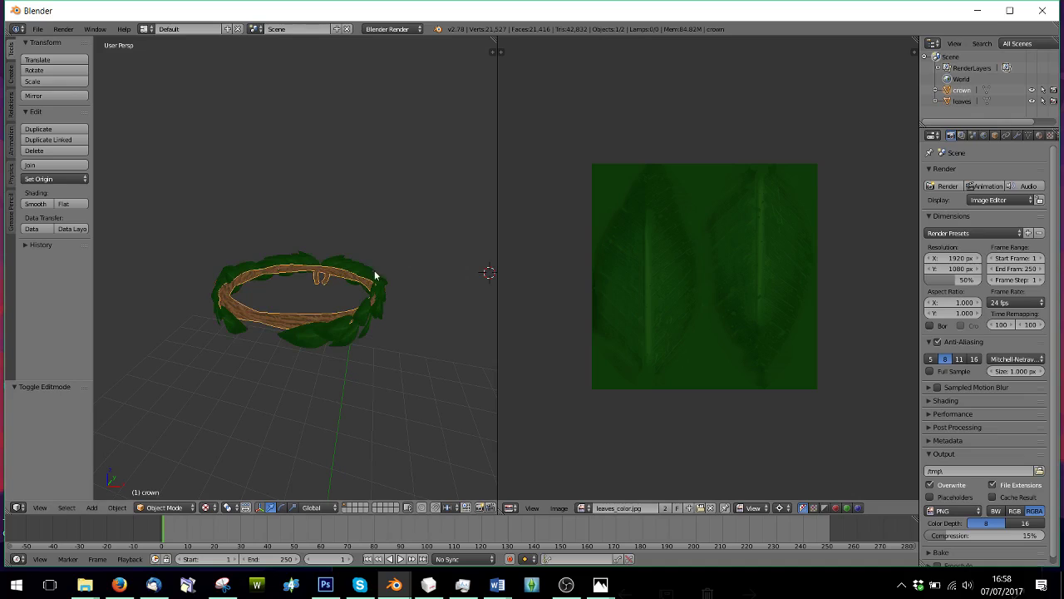
left_click(962, 101)
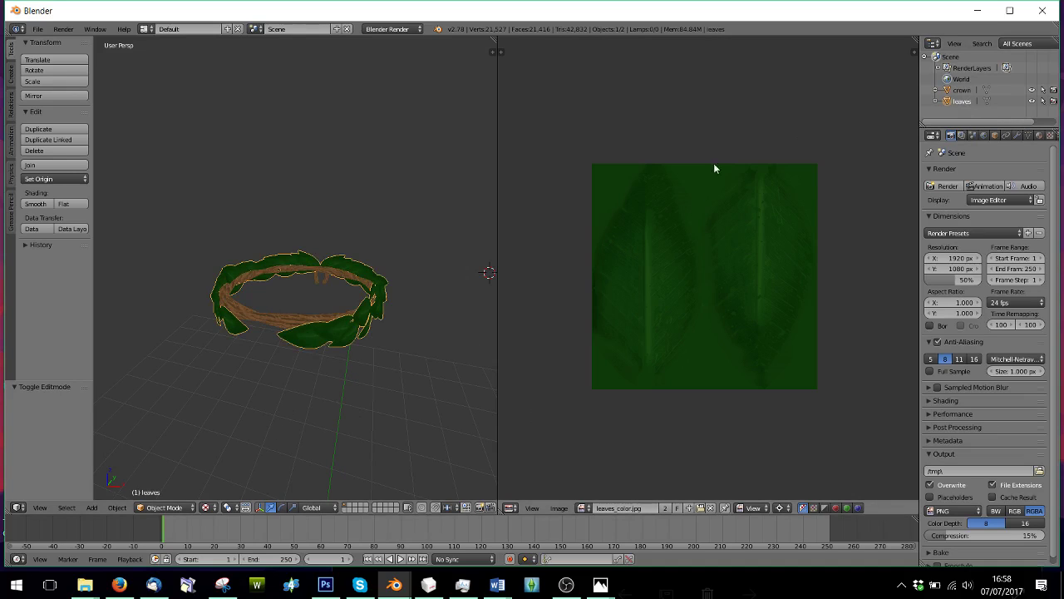
left_click(962, 90)
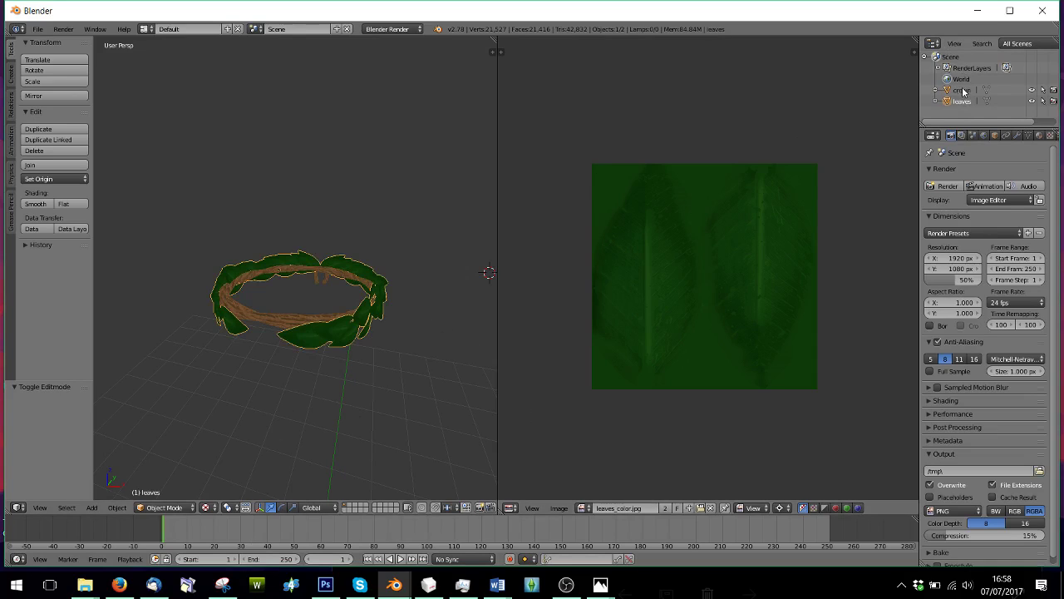
left_click(165, 507)
left_click(166, 487)
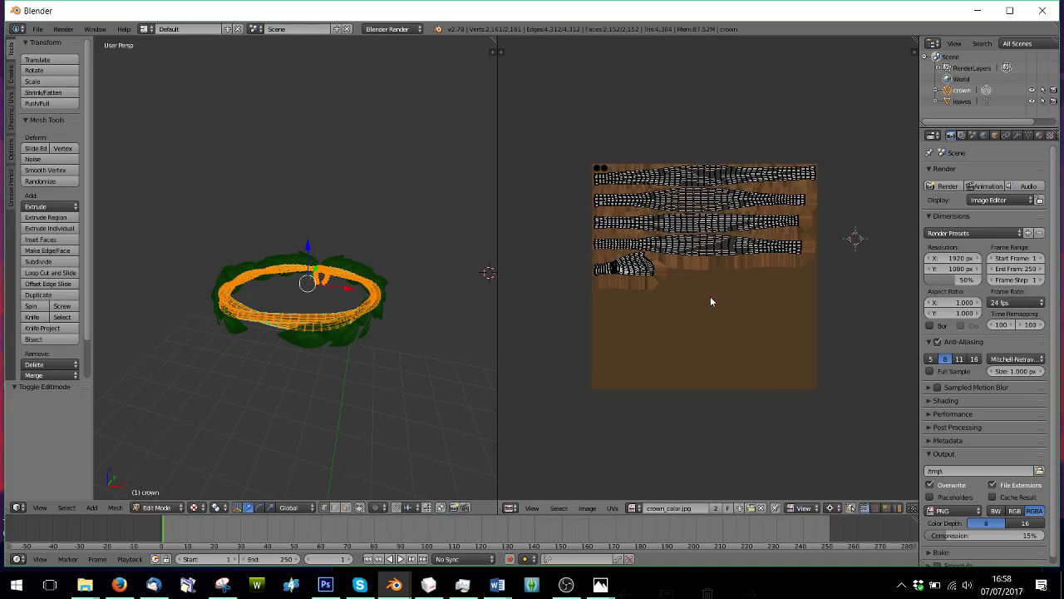
left_click(160, 507)
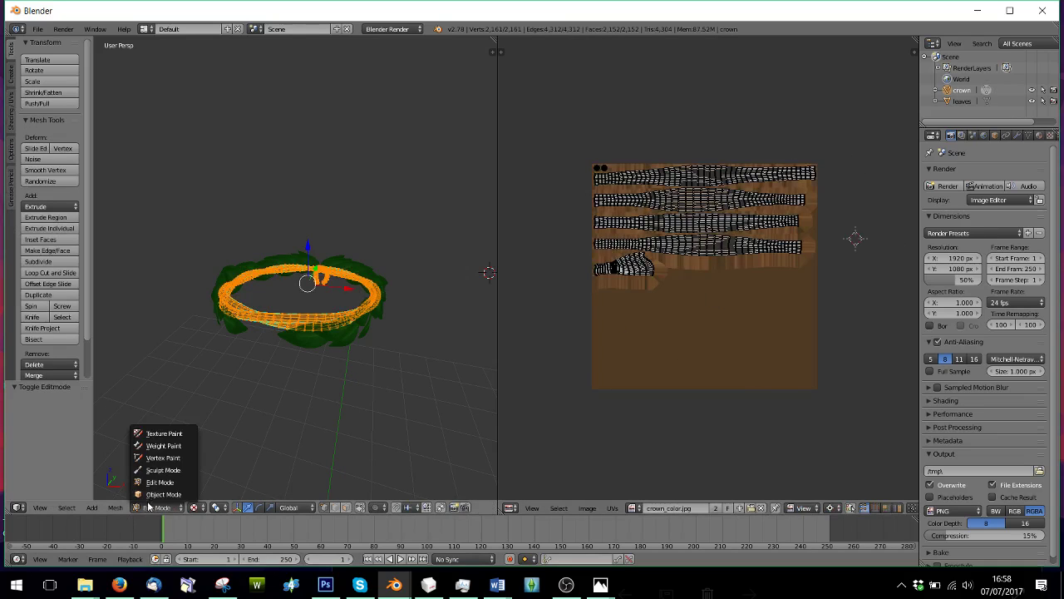
left_click(166, 496)
middle_click_drag(277, 380, 279, 372)
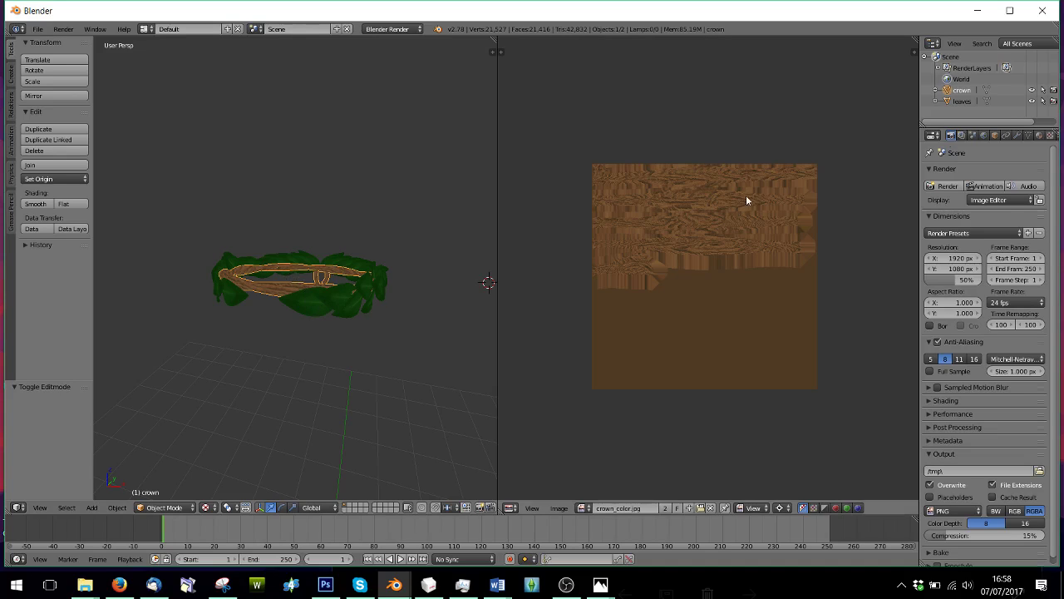
Join the leaves object into the crown object.
left_click(963, 101)
left_click(963, 89, "ctrl")
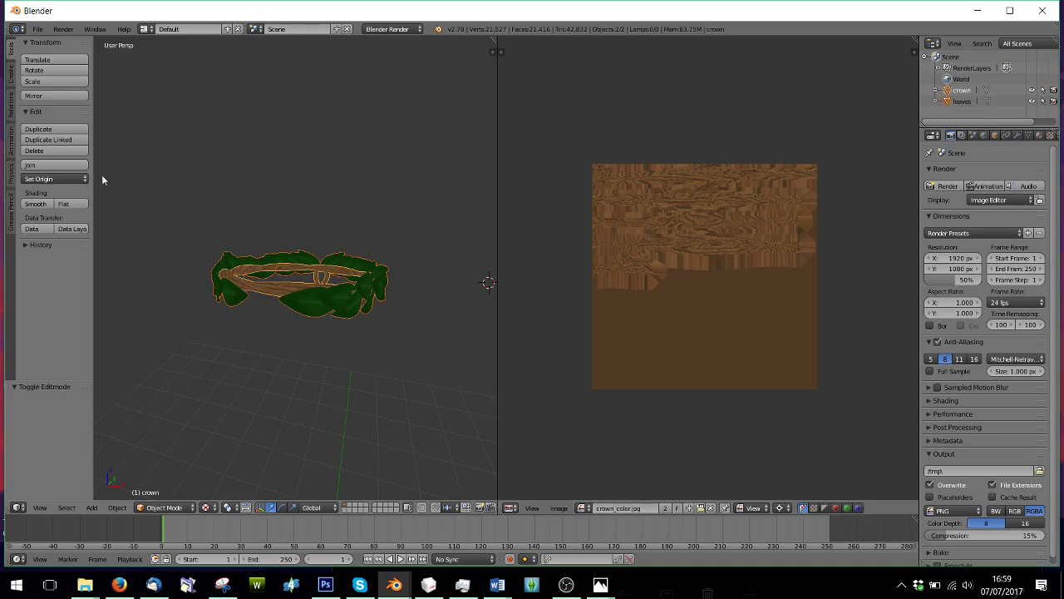
left_click(57, 168)
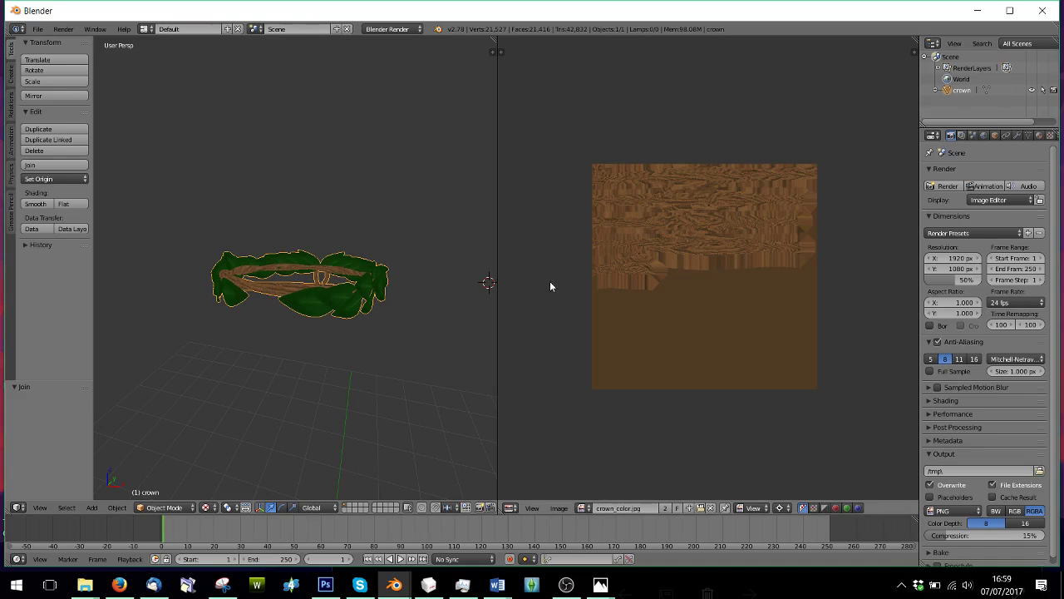
Enter Edit Mode on the combined crown and deselect the whole mesh.
left_click(165, 507)
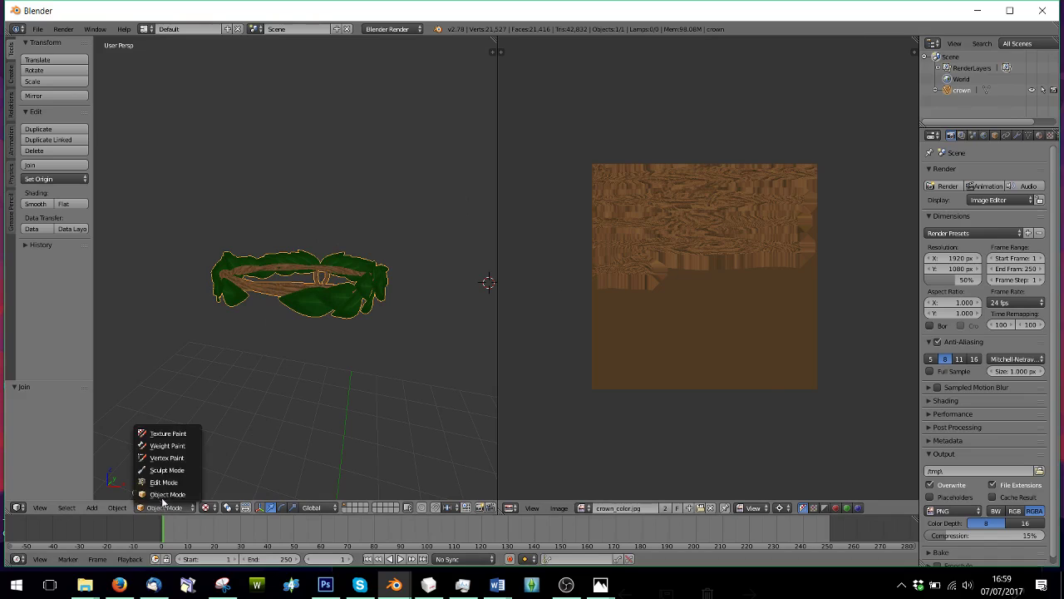
left_click(166, 484)
middle_click_drag(297, 363, 277, 346)
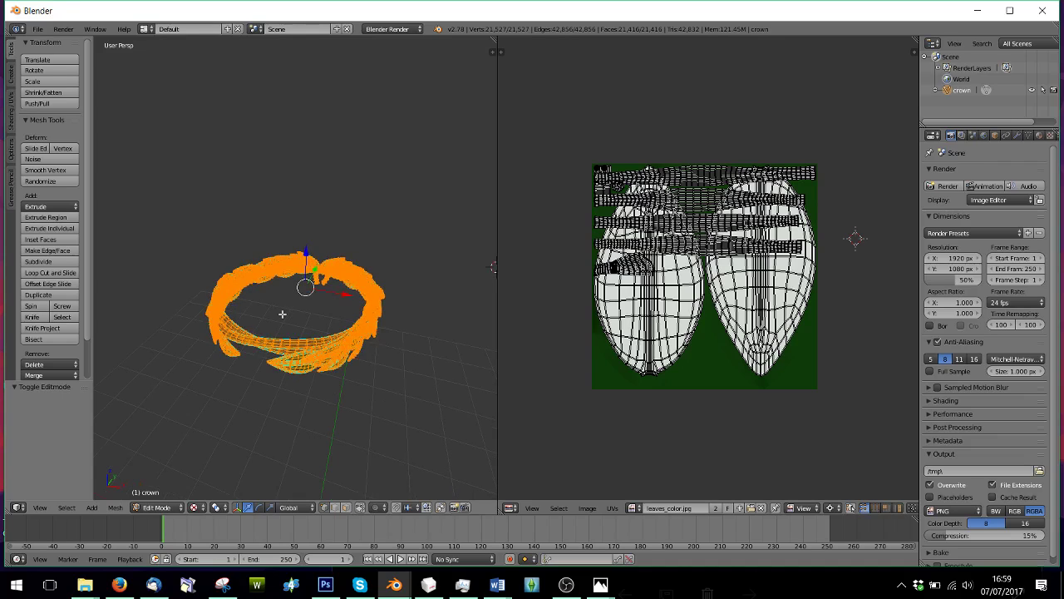
key("a")
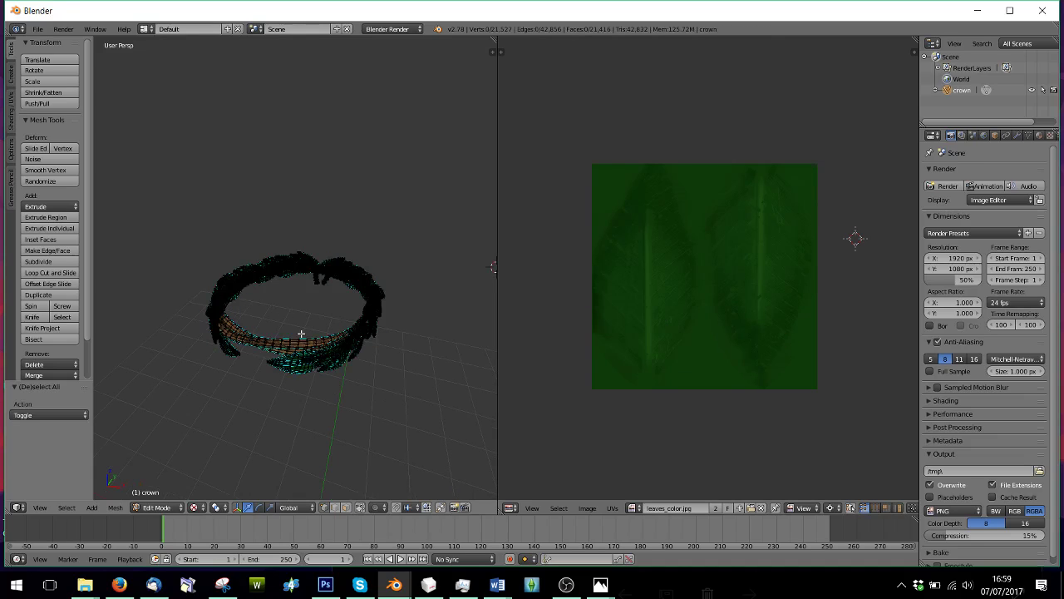
key("a")
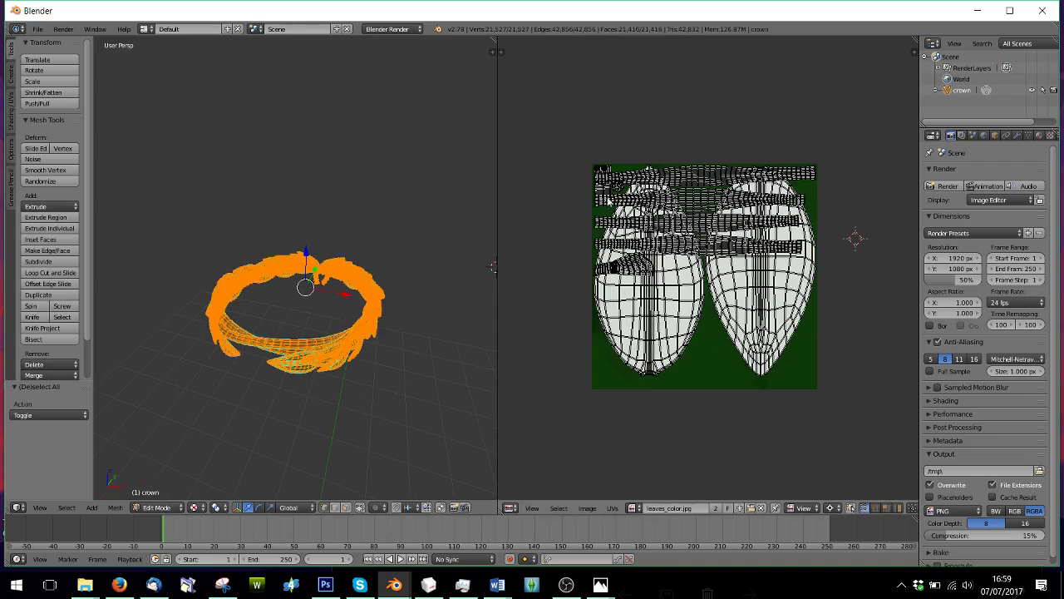
key("a")
middle_click_drag(312, 351, 319, 325)
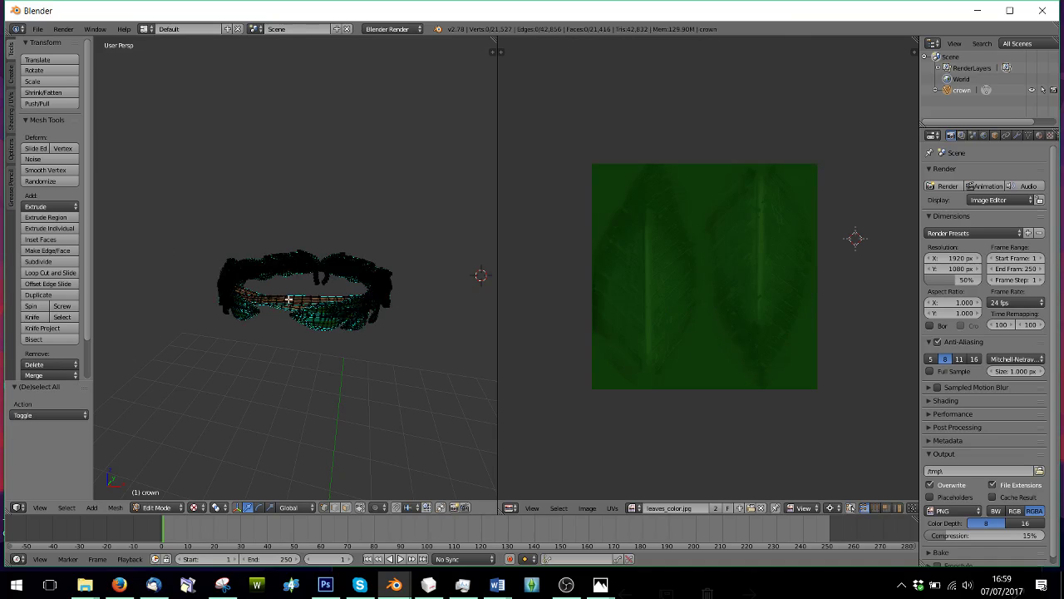
L-select the connected twig pieces of the ring, excluding the leaves.
key("l")
middle_click_drag(290, 289, 282, 323)
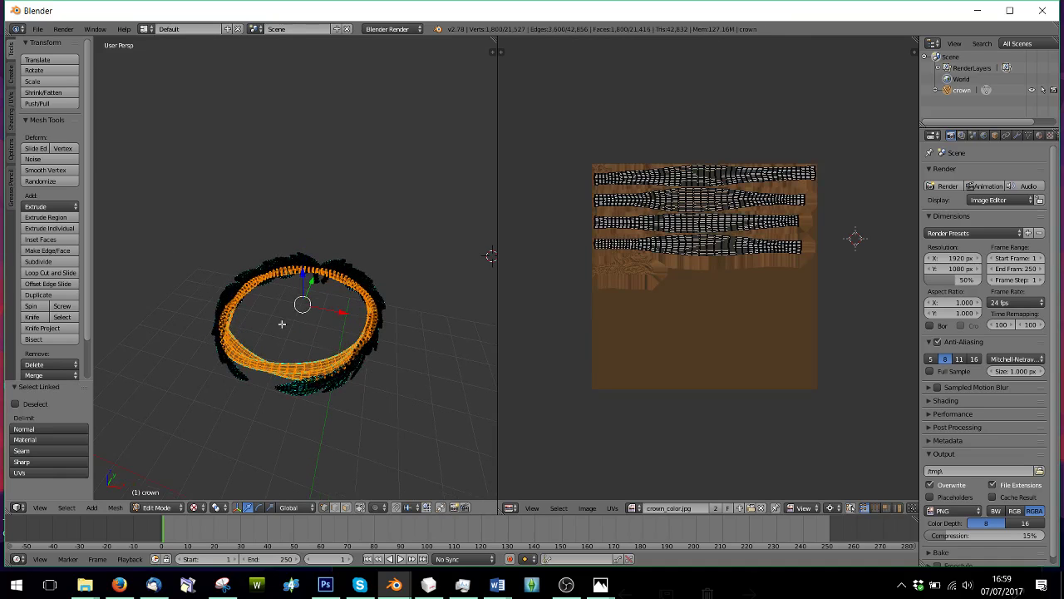
key("l")
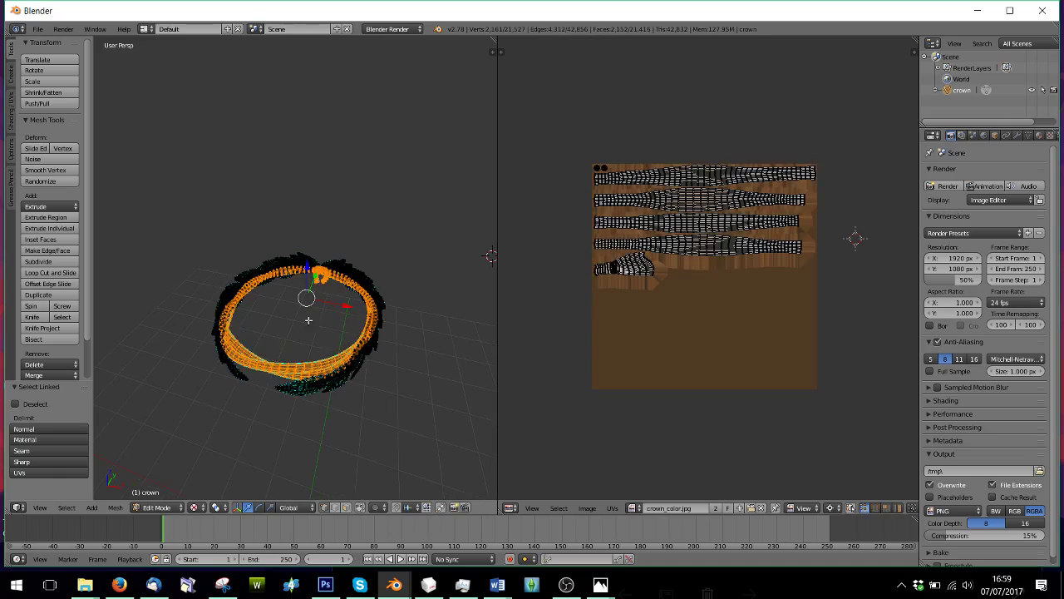
middle_click_drag(319, 281, 276, 332)
scroll(267, 314, "up", 5)
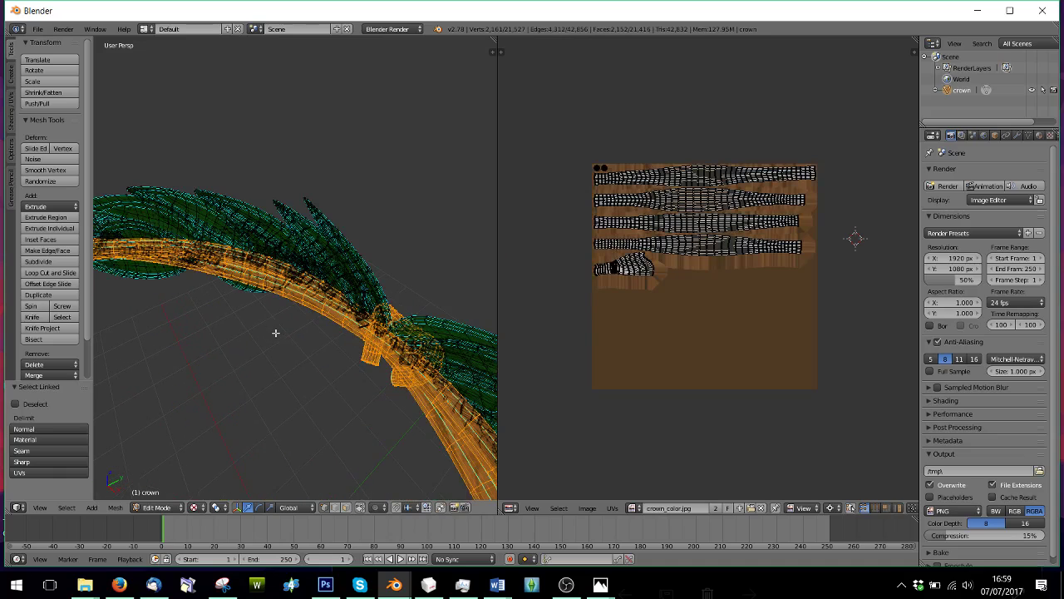
key("l")
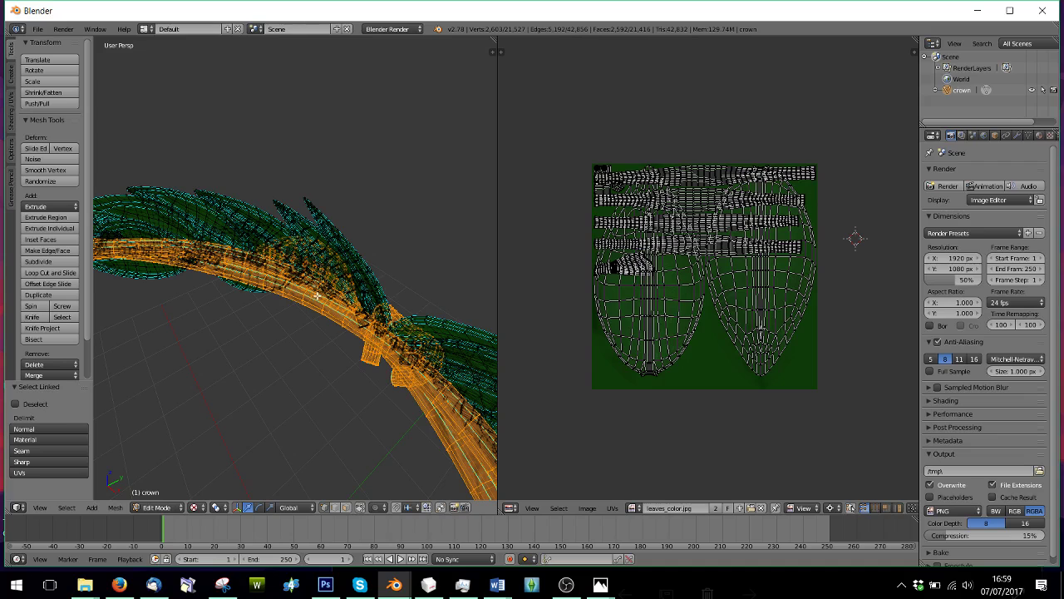
key("ctrl+z")
middle_click_drag(317, 295, 332, 358)
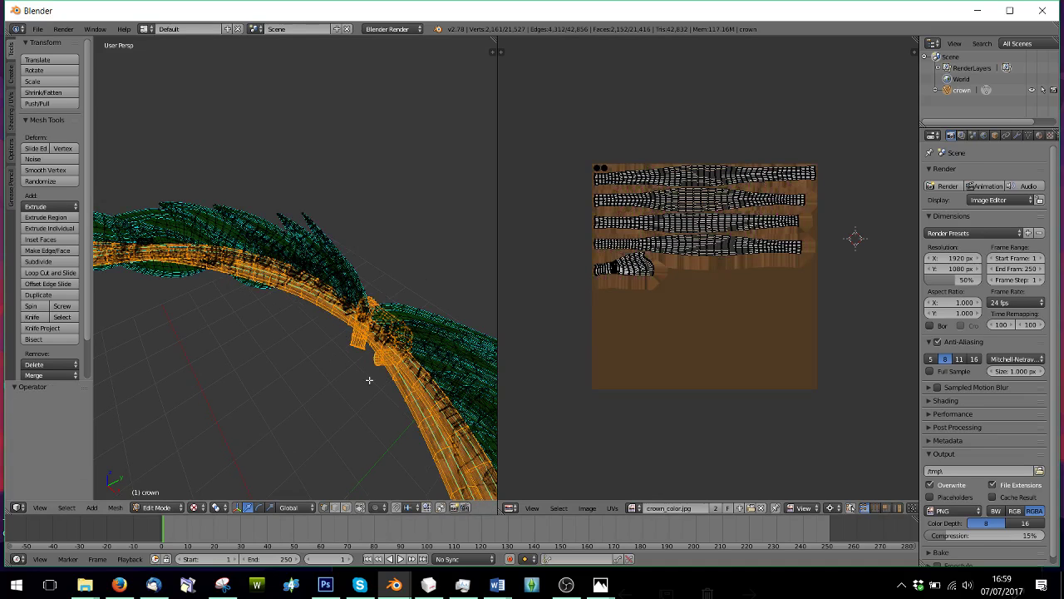
key("l")
scroll(212, 350, "down", 8)
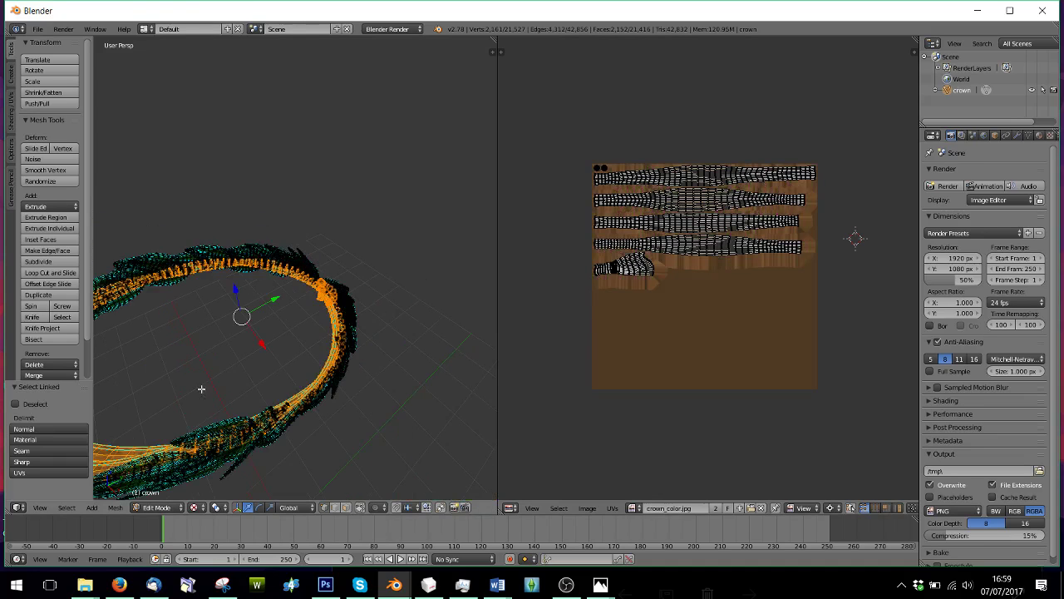
middle_click_drag(200, 371, 354, 307)
scroll(274, 316, "up", 4)
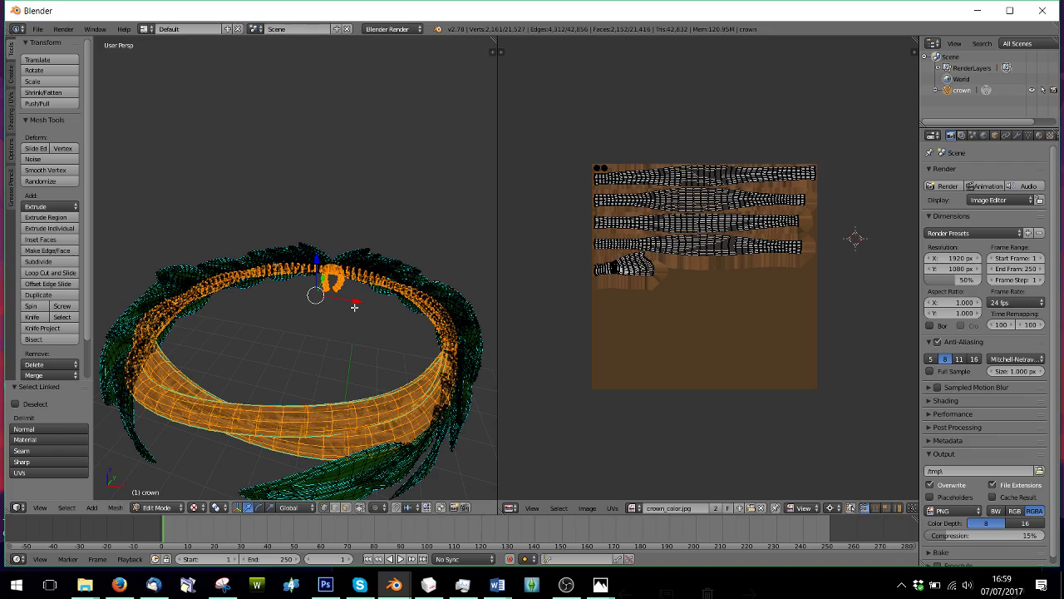
Separate the selected twig ring into its own object, crown.001.
key("p")
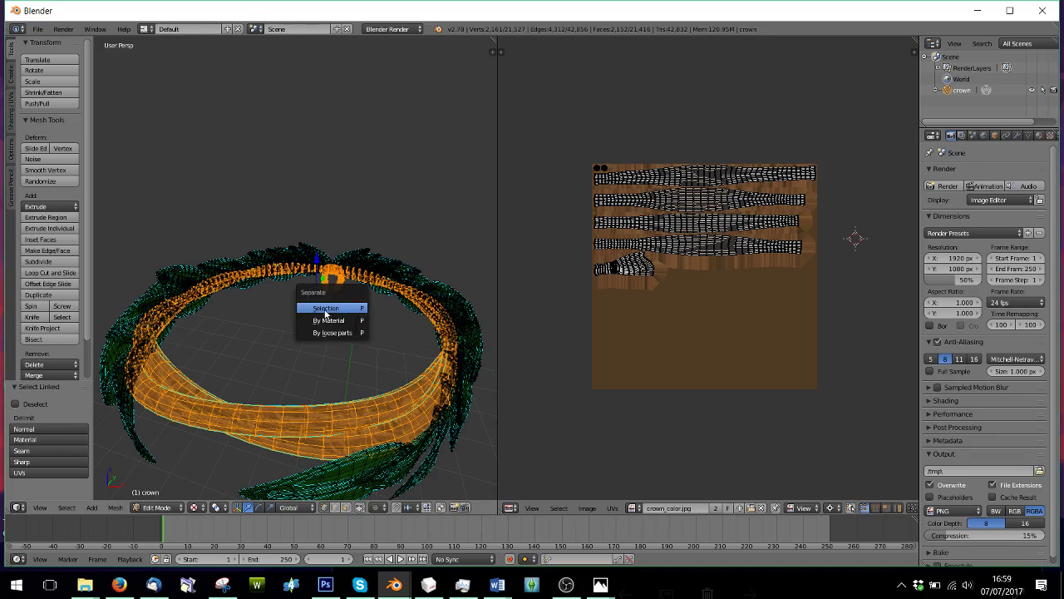
left_click(316, 306)
scroll(218, 427, "down", 3)
Return to Object Mode, select crown, and select its whole mesh in Edit Mode.
left_click(141, 508)
left_click(160, 494)
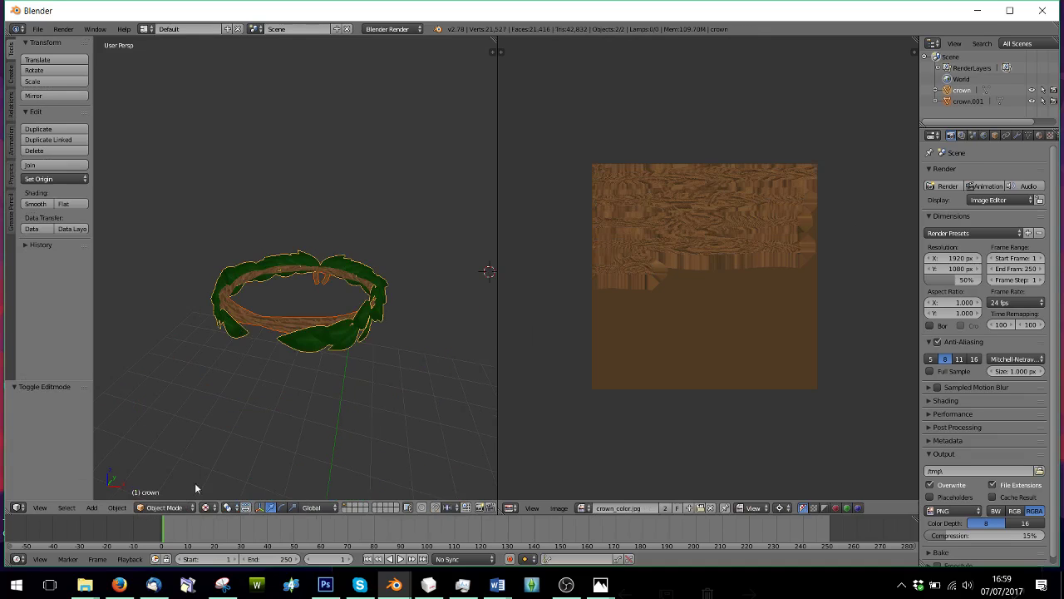
left_click(965, 102)
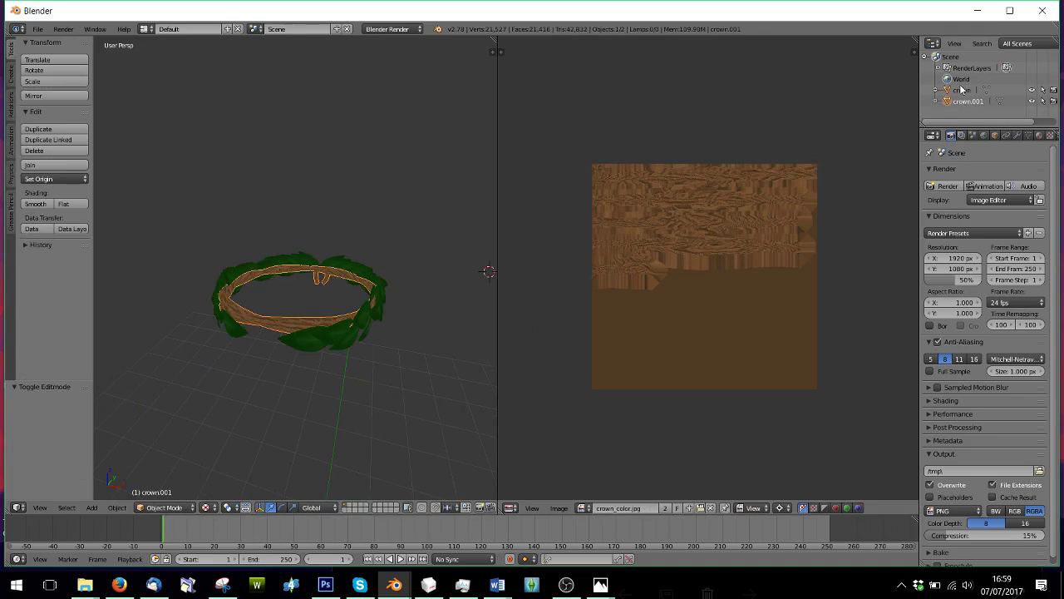
left_click(961, 89)
middle_click_drag(308, 261, 325, 322)
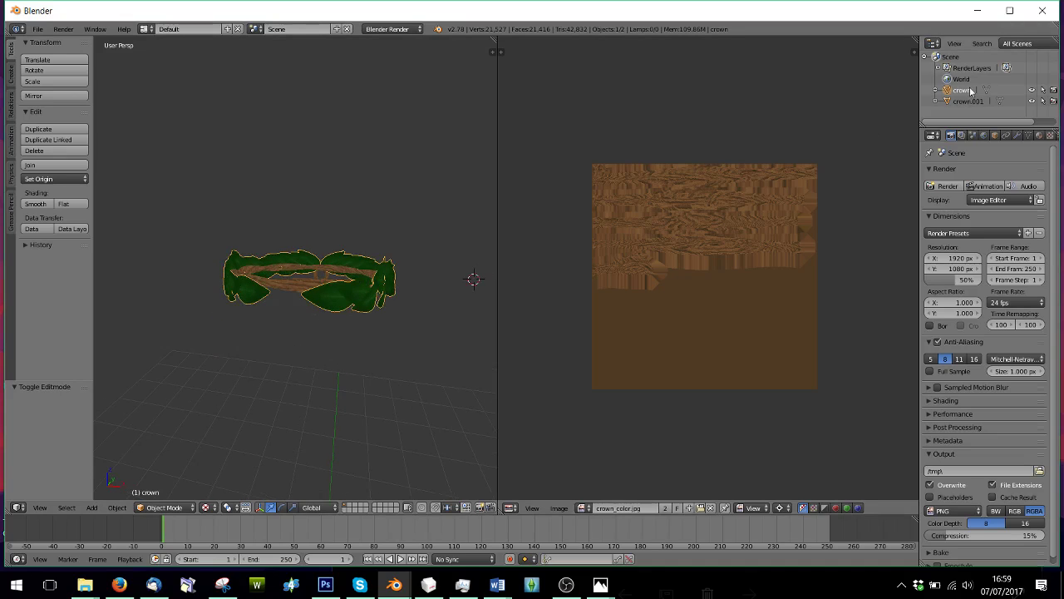
left_click(158, 507)
left_click(162, 483)
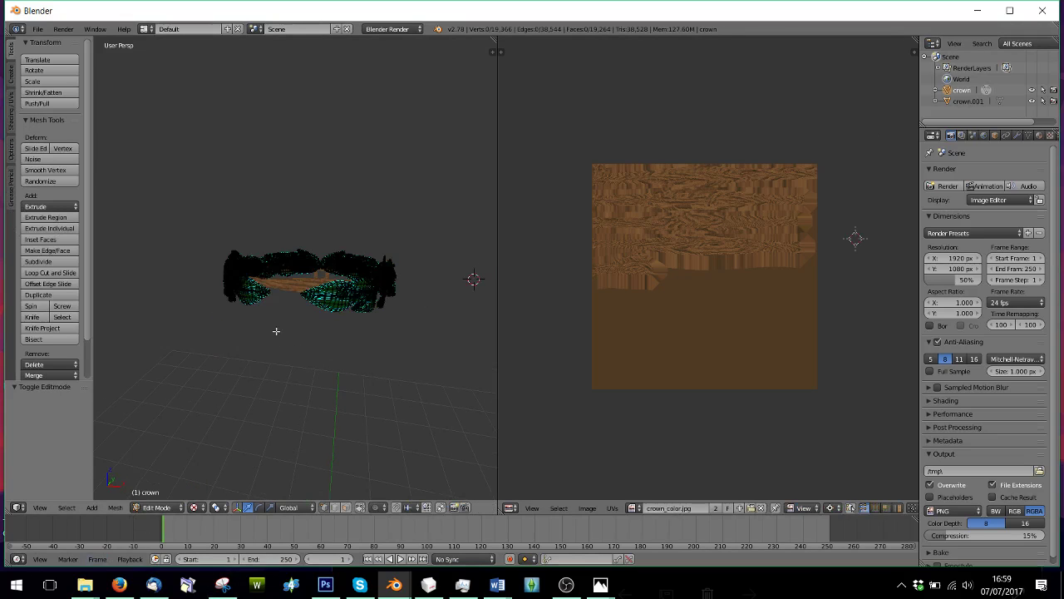
key("a")
scroll(603, 143, "up", 2)
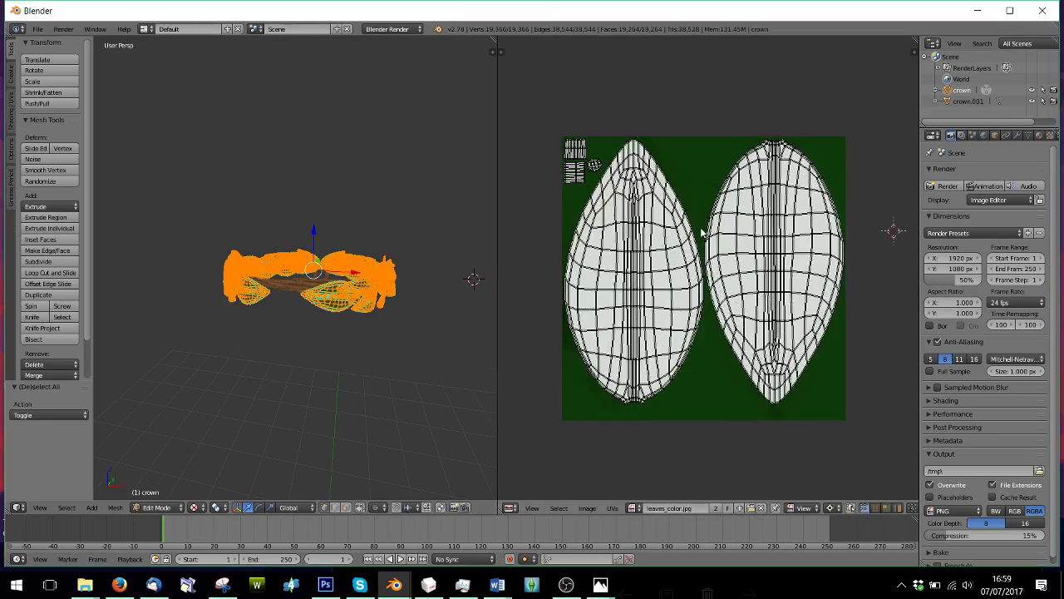
scroll(603, 143, "down", 2)
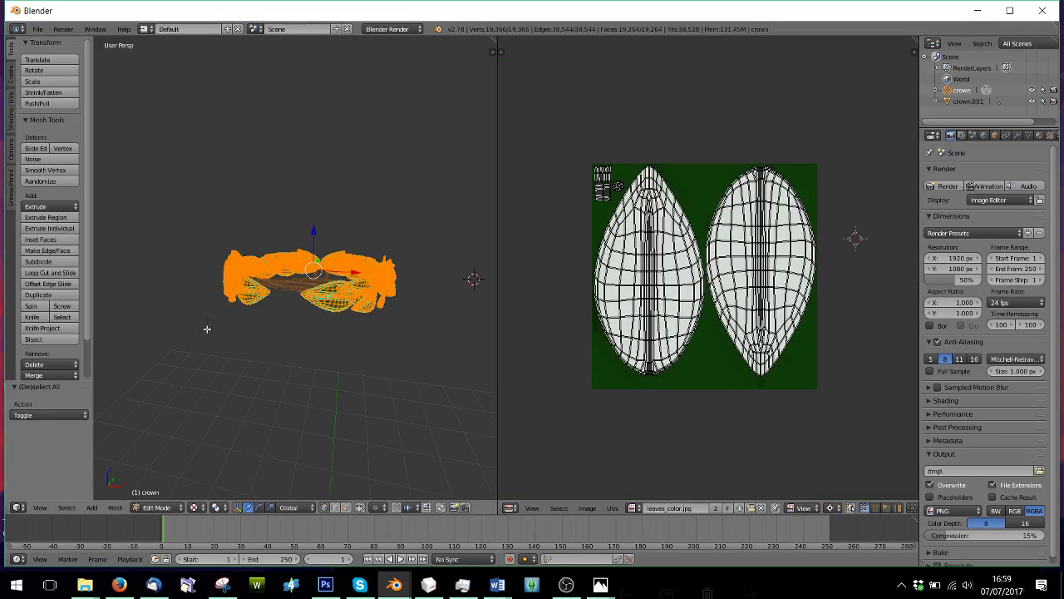
Re-enter Edit Mode to show the twig-ring UVs over crown_color.jpg.
left_click(158, 507)
left_click(160, 488)
left_click(157, 507)
left_click(160, 489)
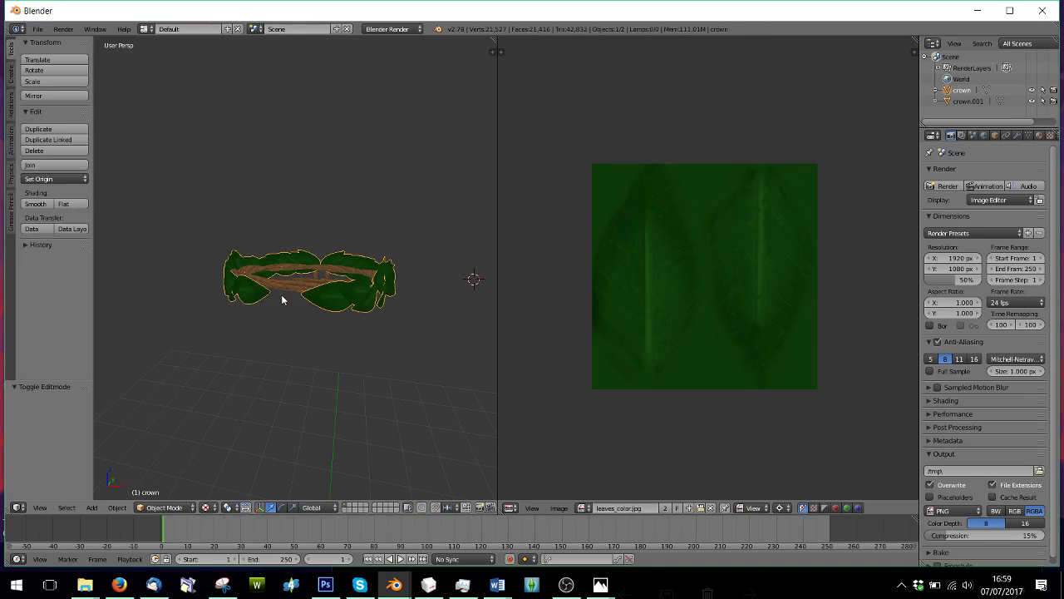
left_click(162, 507)
left_click(162, 485)
scroll(746, 222, "up", 2)
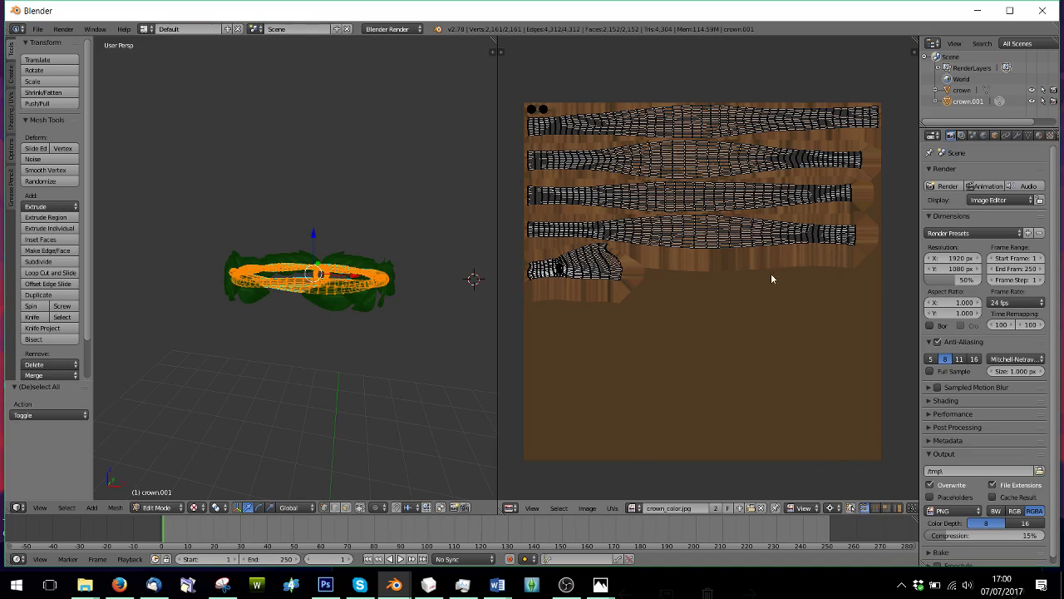
Edit the leaf mesh crown and move its leaf UV islands down-right off the image.
left_click(162, 507)
left_click(164, 492)
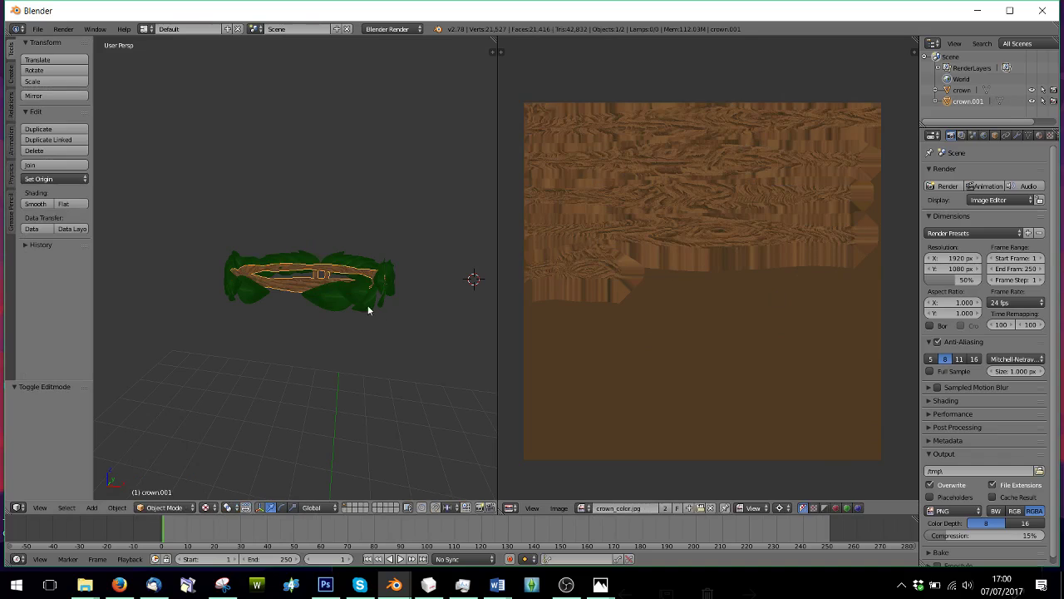
right_click(360, 305)
left_click(163, 507)
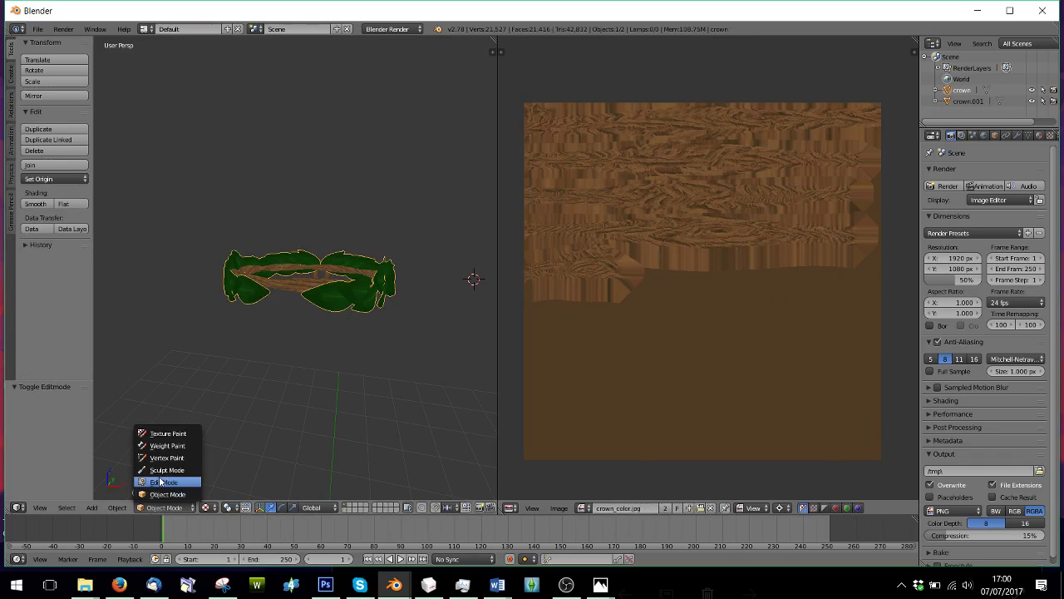
left_click(162, 482)
scroll(678, 274, "down", 3)
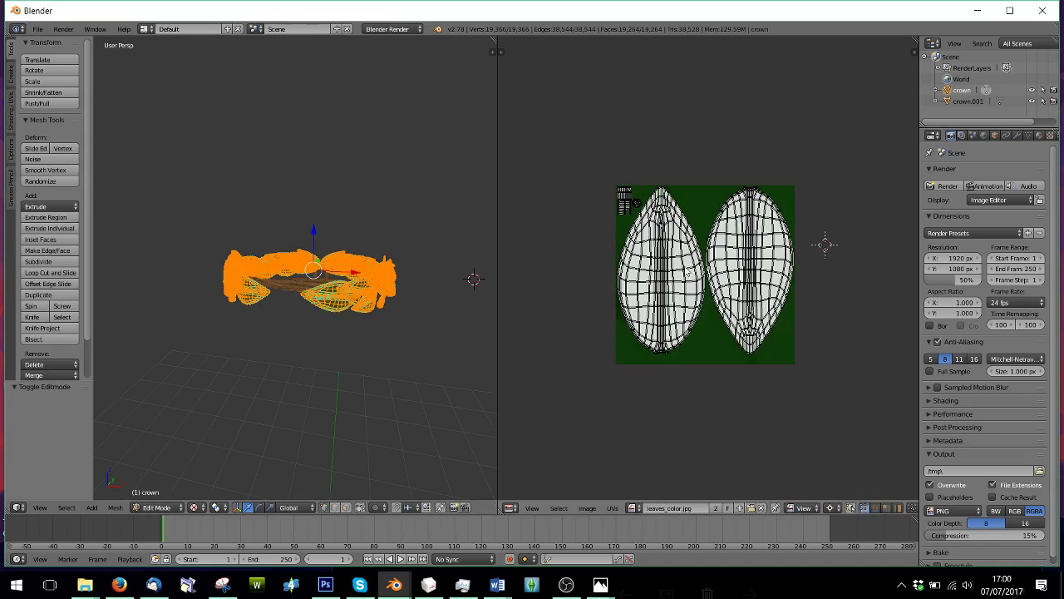
key("b")
left_click_drag(588, 136, 821, 416)
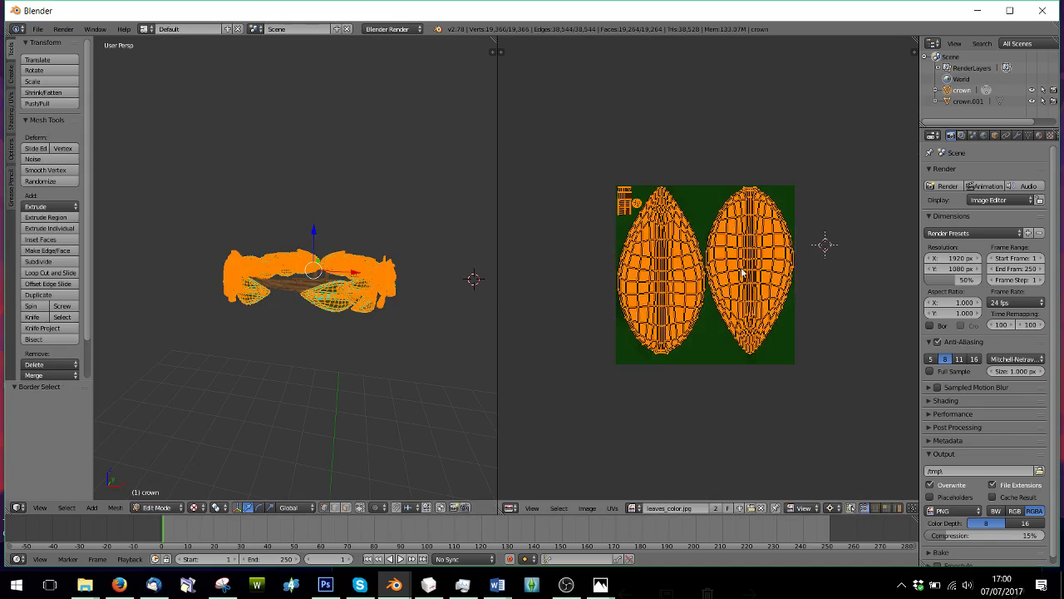
scroll(738, 261, "down", 3)
key("g")
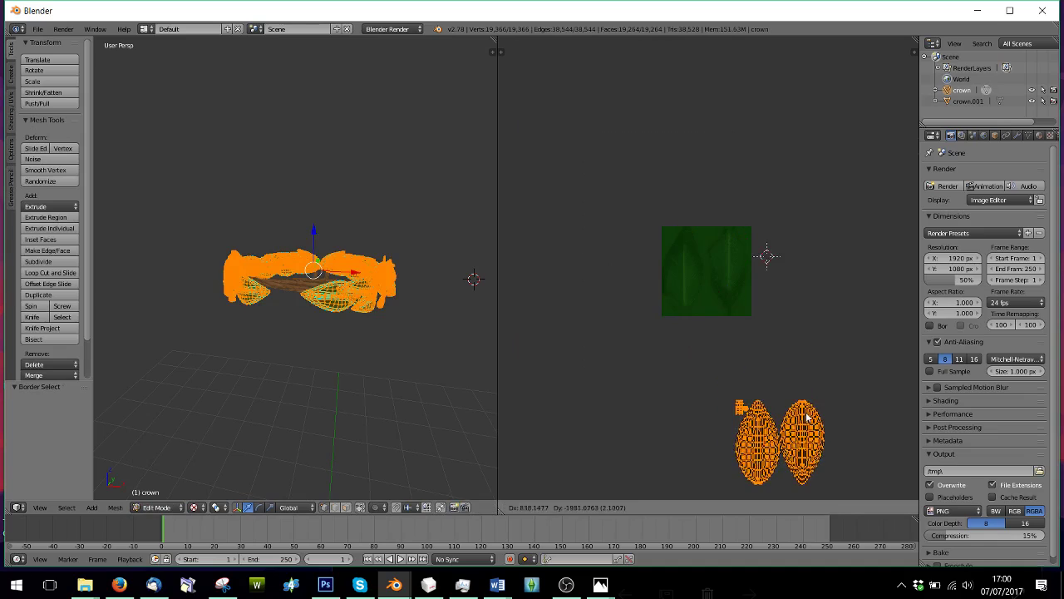
left_click(775, 380)
key("a")
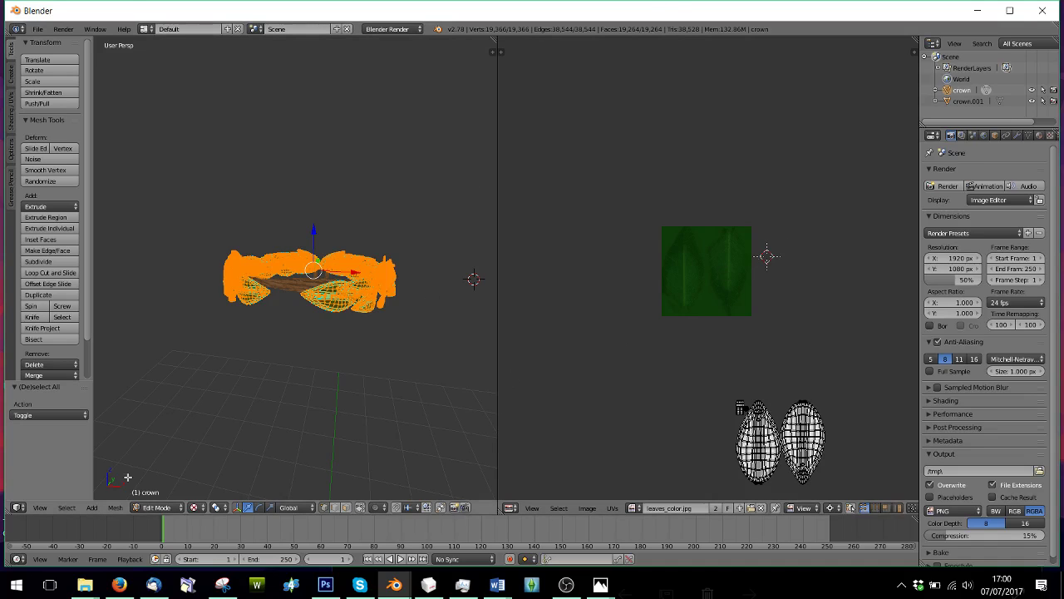
Reselect the leaf mesh crown in Object Mode and re-enter Edit Mode over leaves_color.jpg.
left_click(157, 507)
left_click(158, 496)
right_click(295, 291)
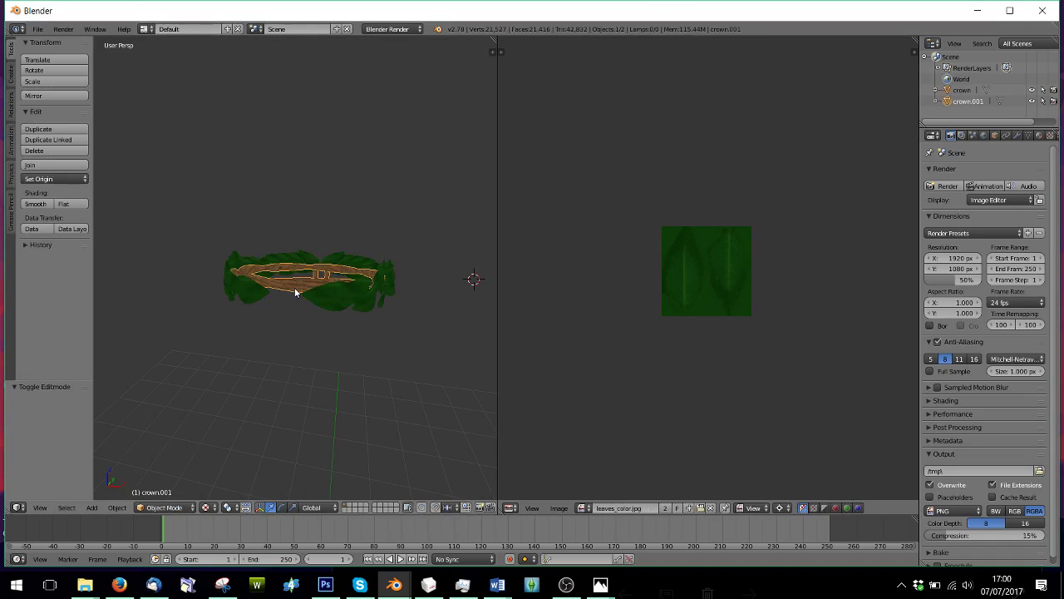
right_click(227, 408)
left_click(157, 507)
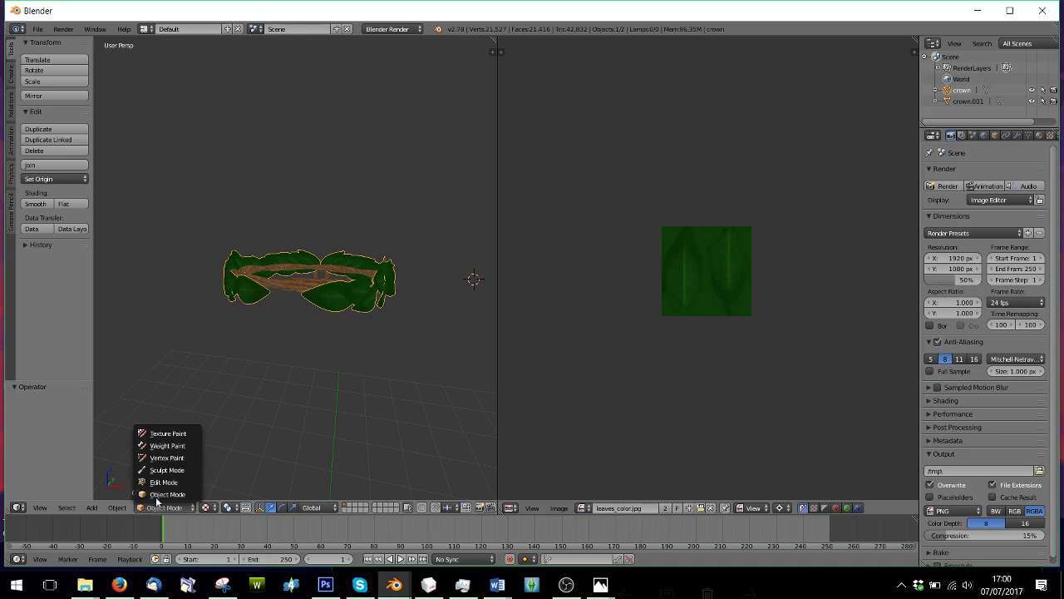
left_click(160, 483)
scroll(745, 292, "up", 5)
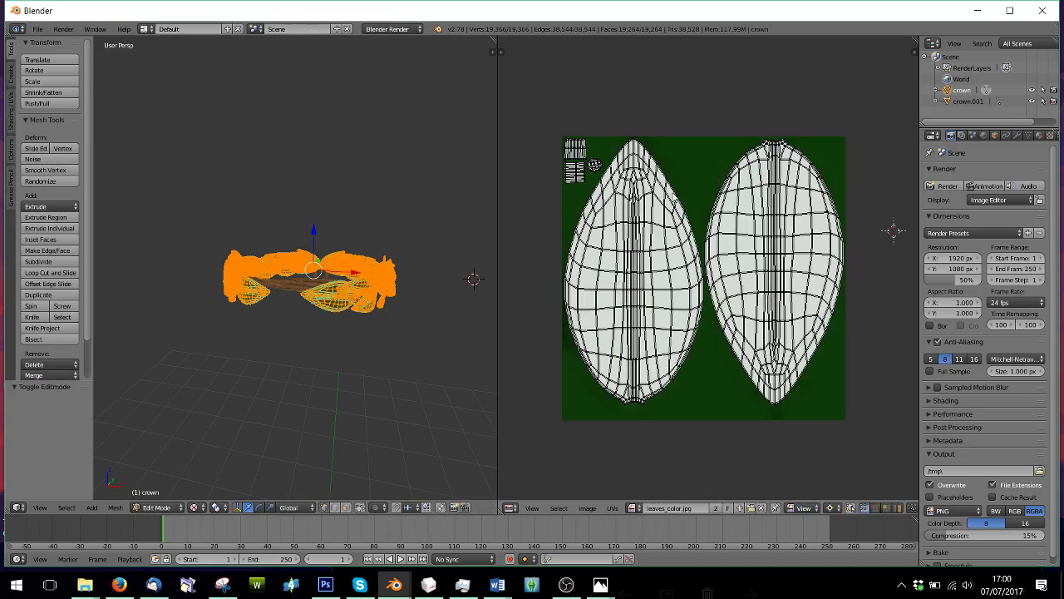
middle_click_drag(778, 189, 774, 221)
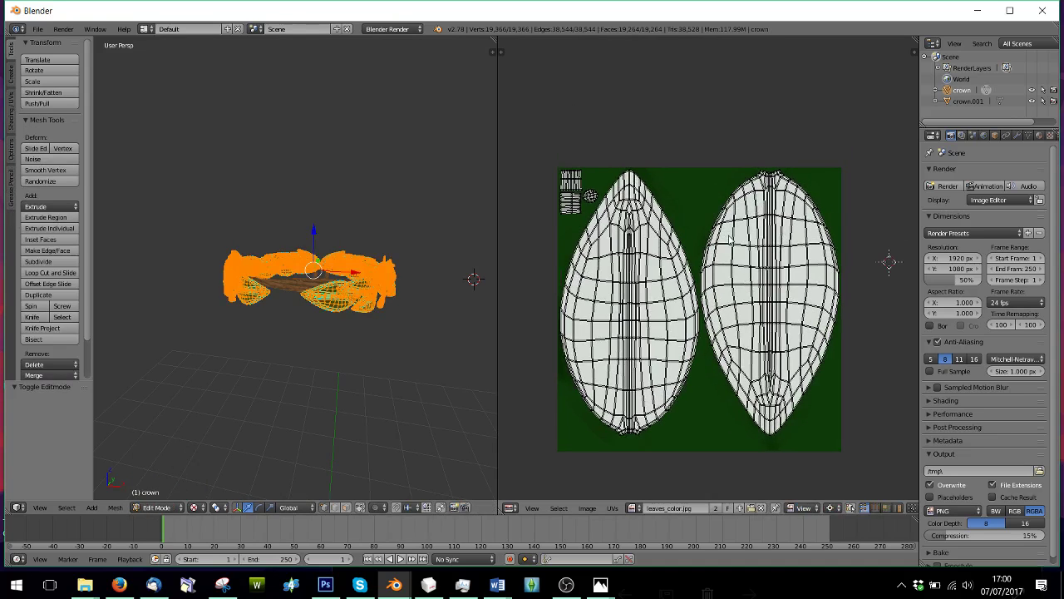
Set up Export UV Layout to the Desktop as UVLeafBEFORE.png, 1024×1024 PNG.
left_click(613, 508)
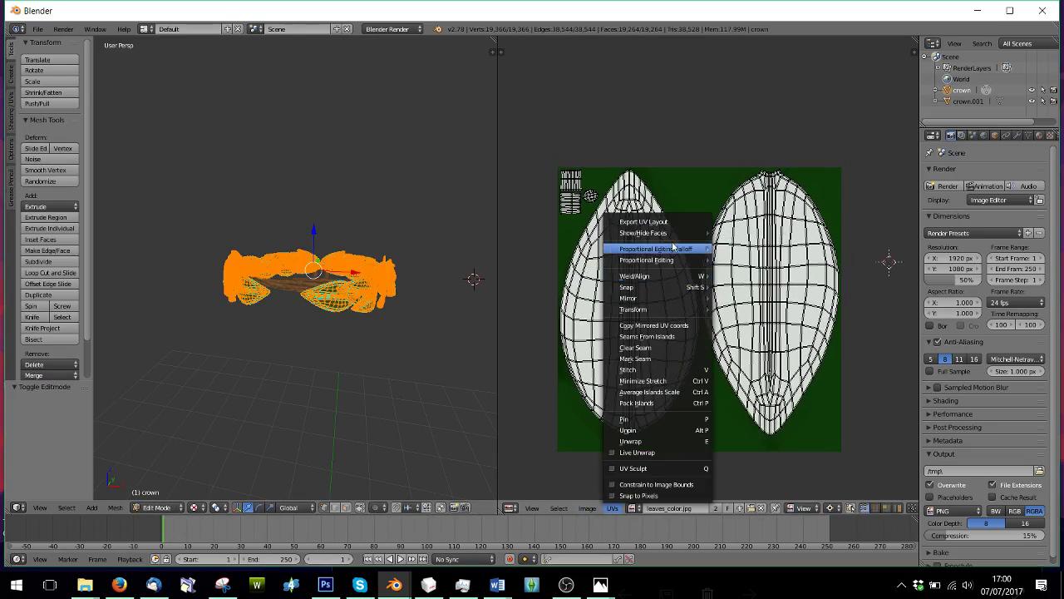
left_click(624, 226)
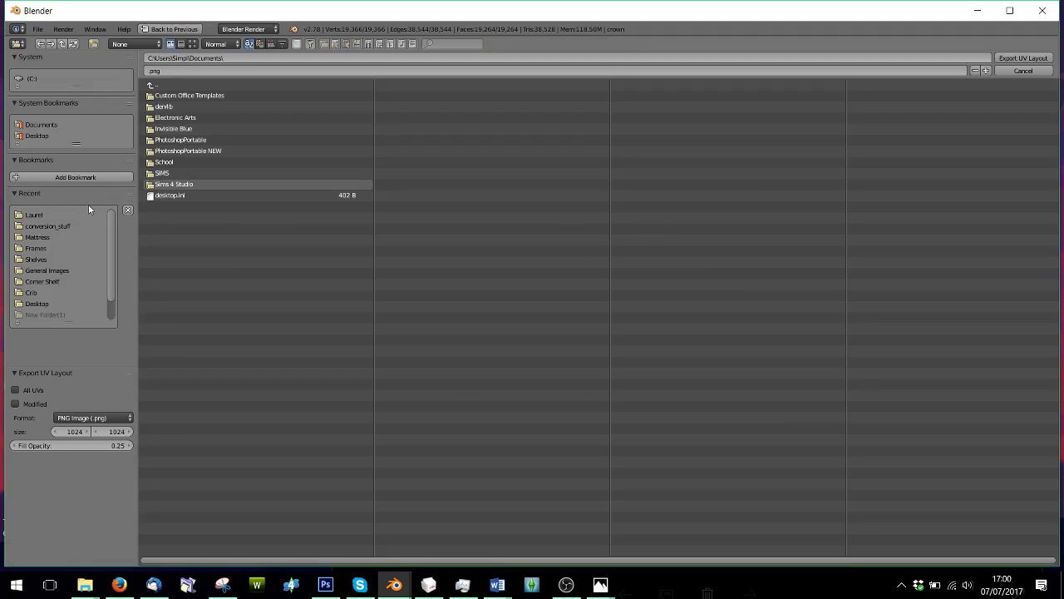
left_click(36, 136)
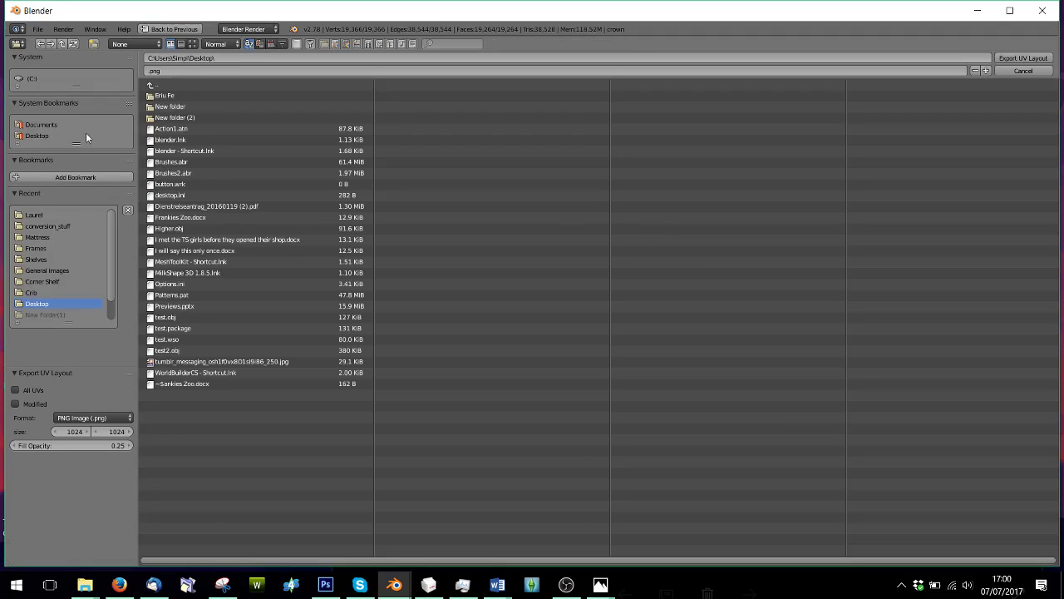
type("u")
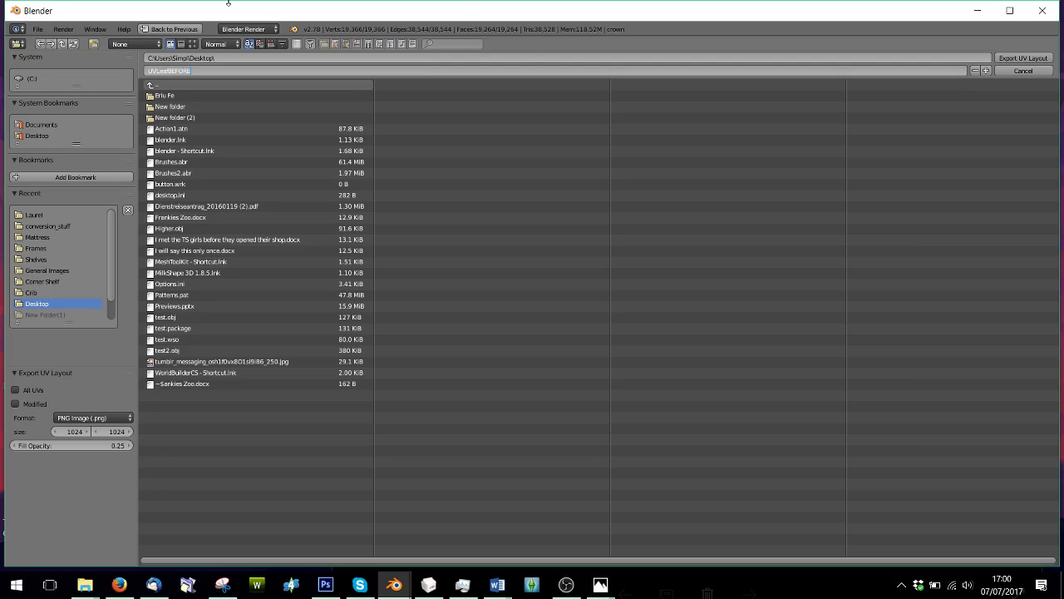
left_click(1015, 57)
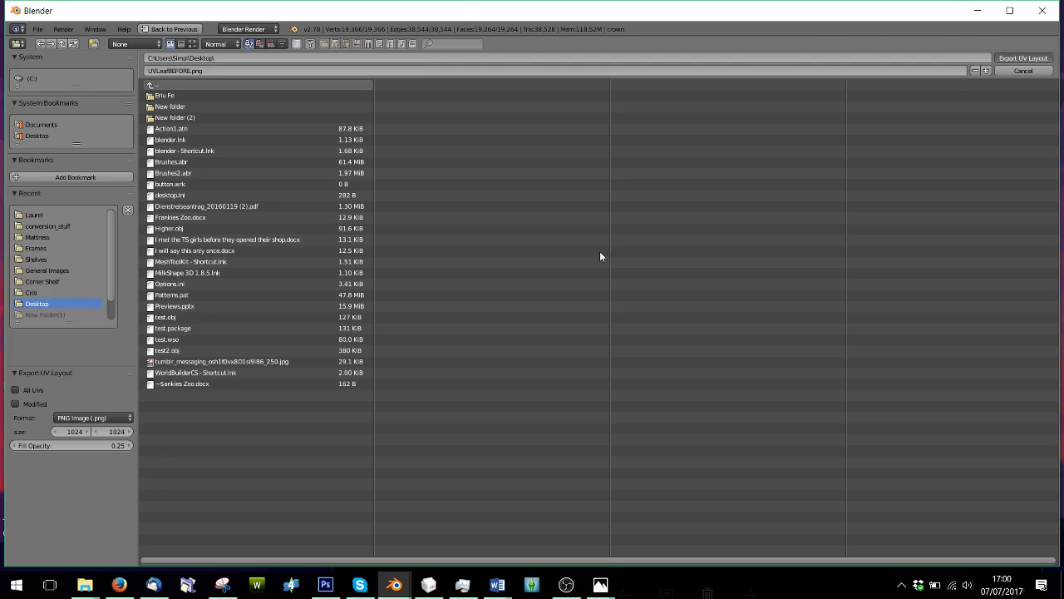
Box-select the leaf UV islands and move them down-right of the image.
scroll(720, 205, "down", 3)
key("b")
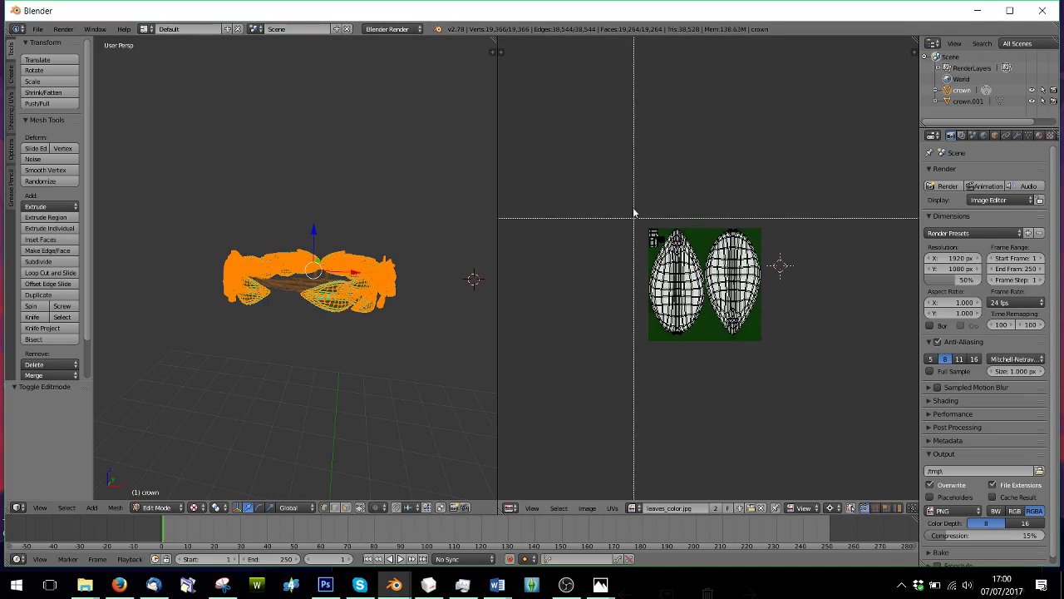
left_click_drag(634, 214, 831, 350)
key("g")
left_click(858, 453)
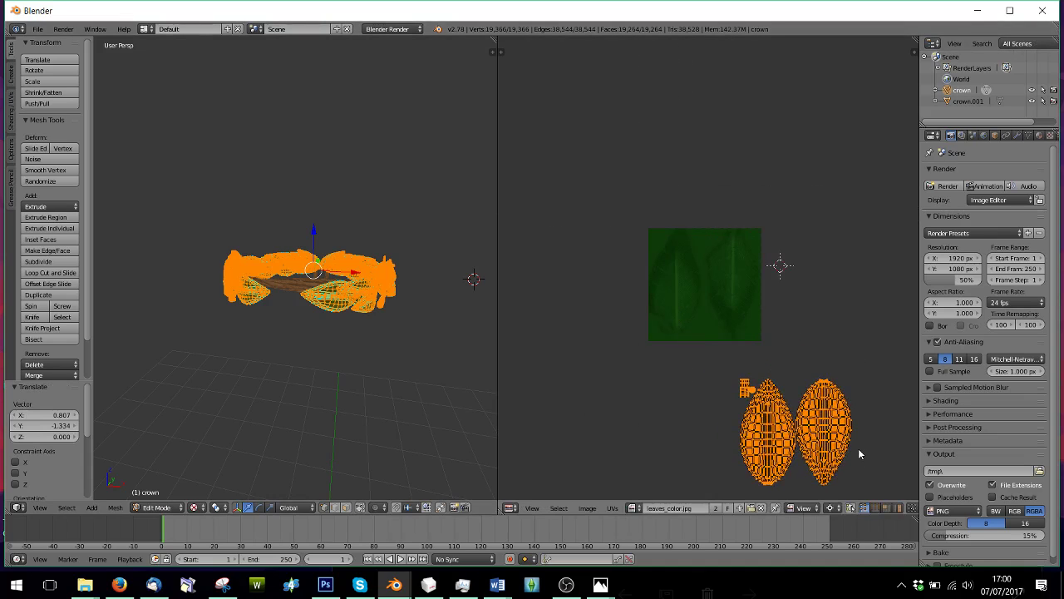
key("a")
In Object Mode, join crown.001 and the leaf mesh into a single crown object.
left_click(158, 507)
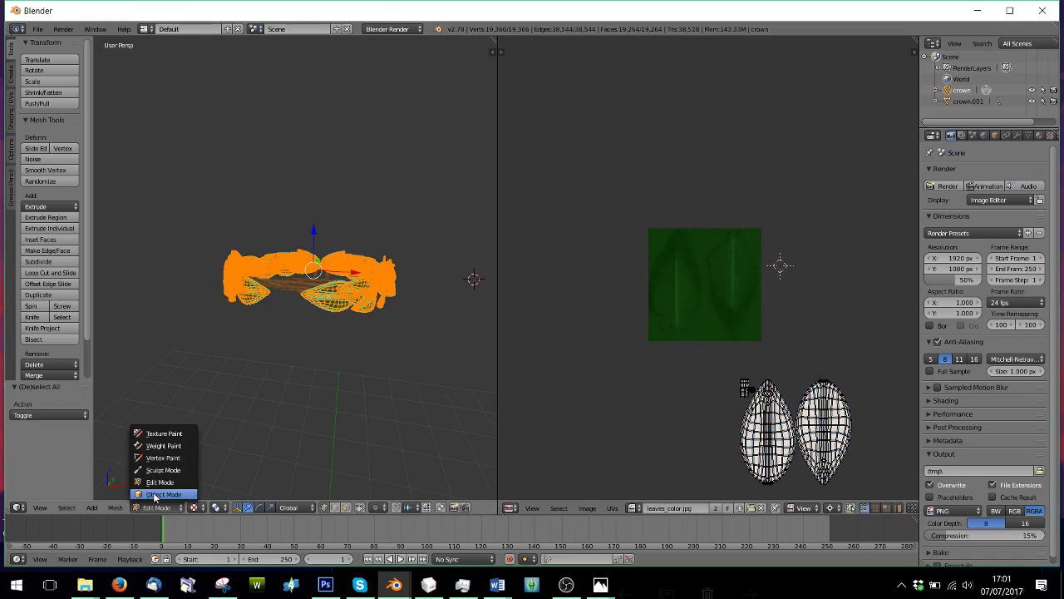
left_click(166, 494)
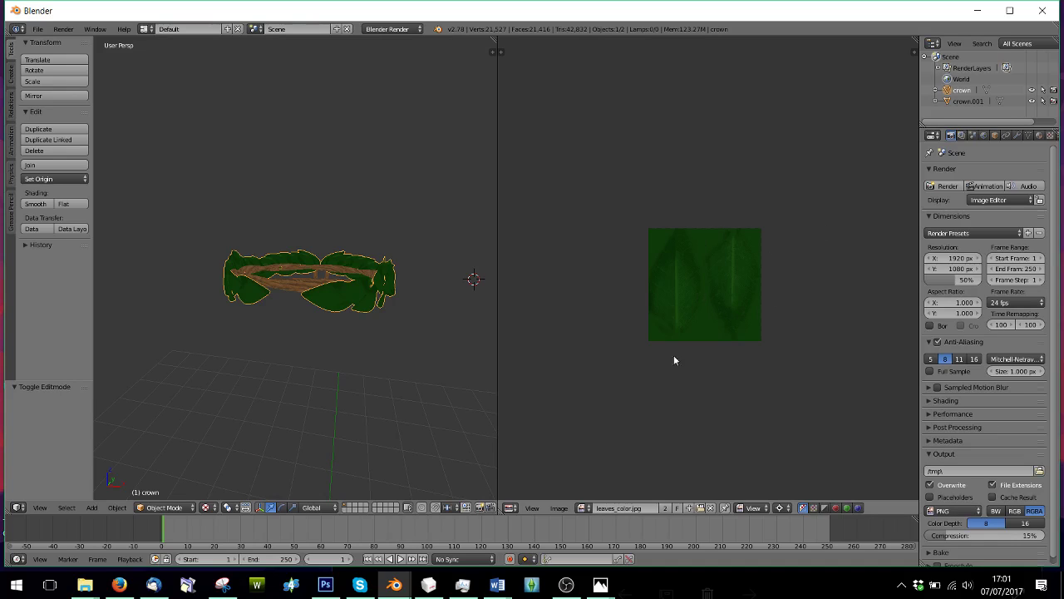
right_click(282, 287)
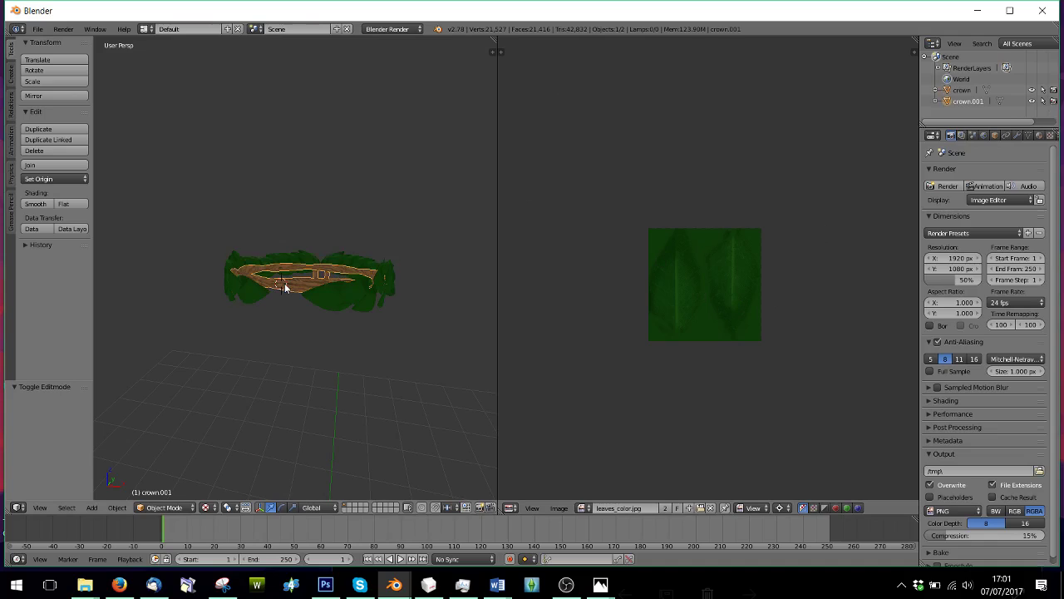
right_click(238, 296)
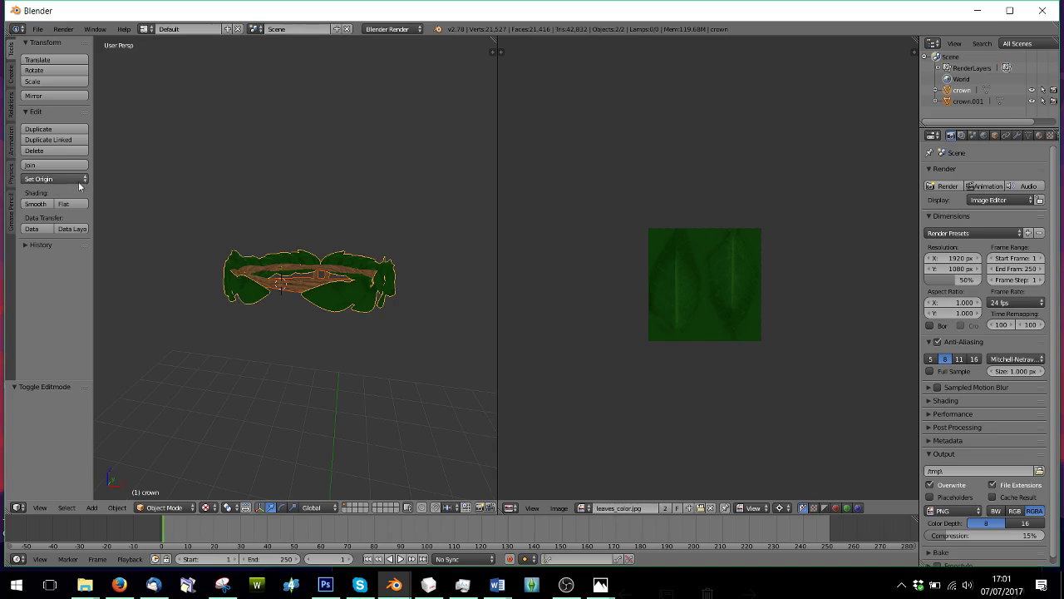
left_click(47, 166)
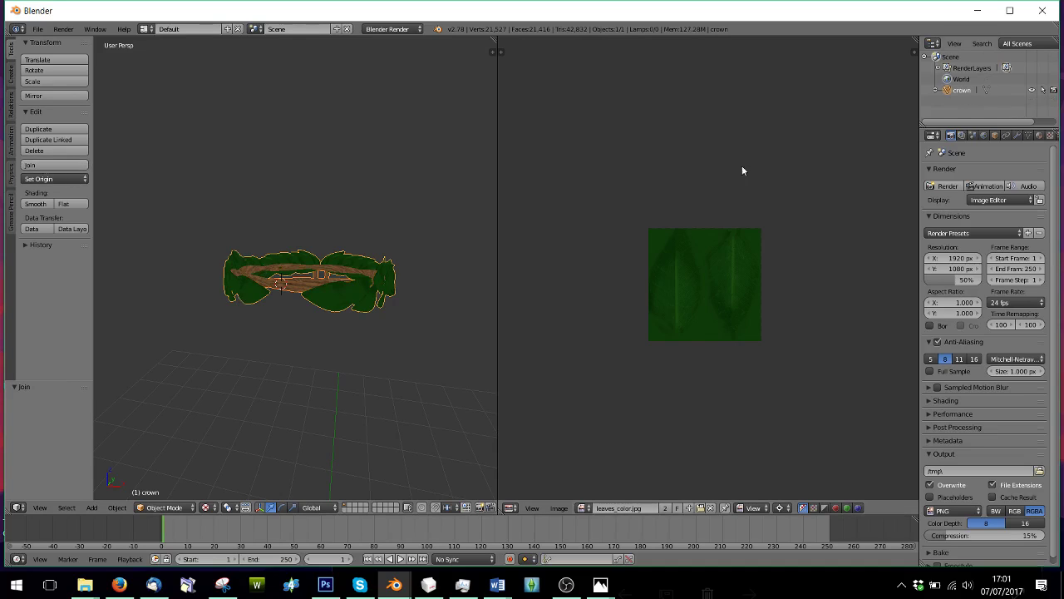
left_click(164, 507)
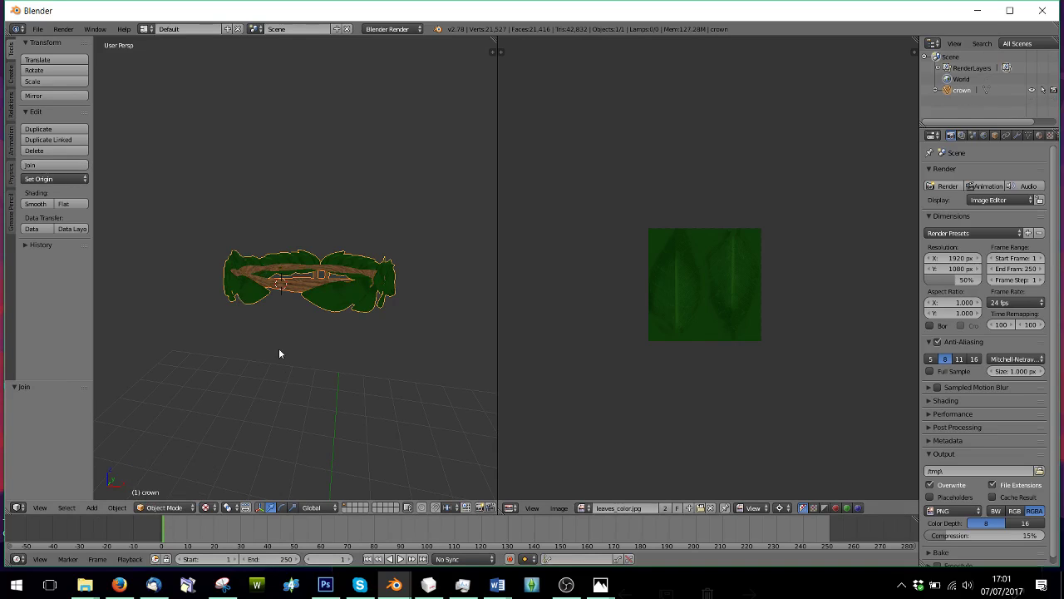
Enter Edit Mode on the joined crown and pan the UV view up-left.
left_click(164, 507)
left_click(166, 482)
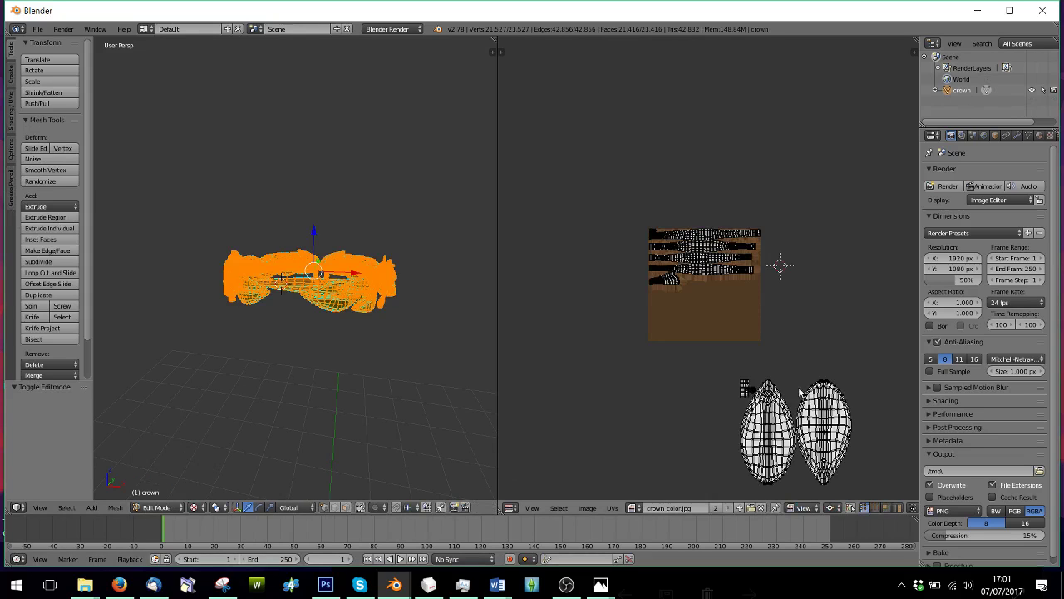
scroll(799, 390, "down", 1)
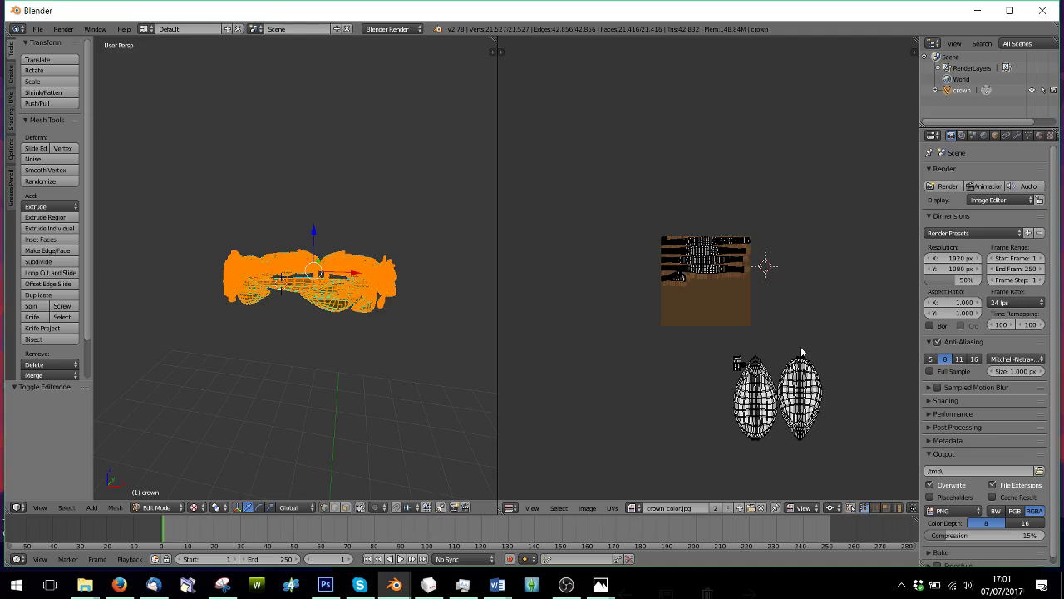
scroll(748, 346, "up", 2)
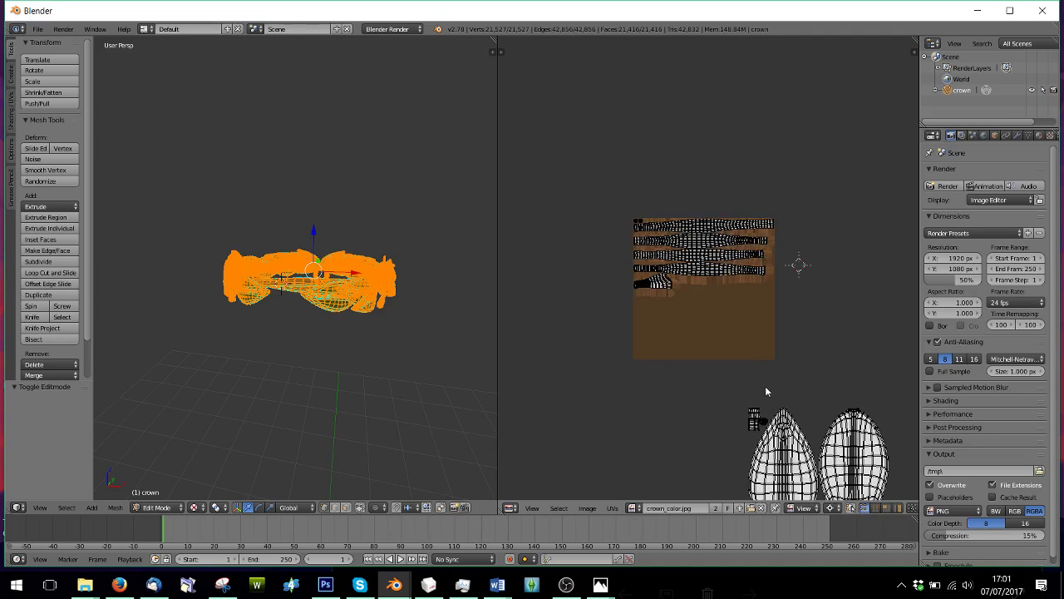
middle_click_drag(767, 391, 731, 297)
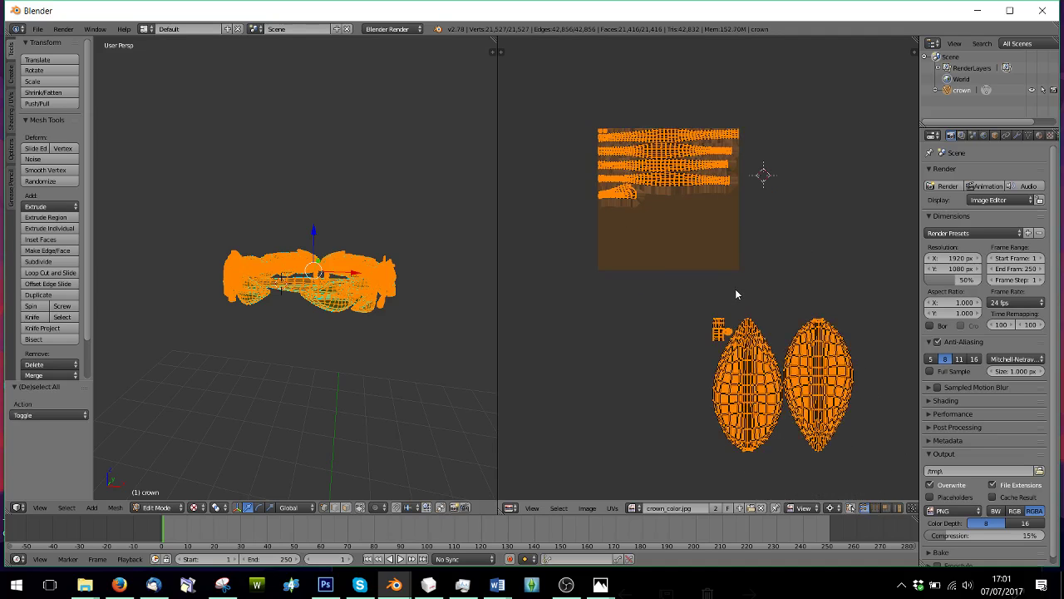
Box-select the leaf UV islands and move them by −0.258, 0.230 toward the texture.
key("a")
key("b")
left_click_drag(668, 290, 914, 499)
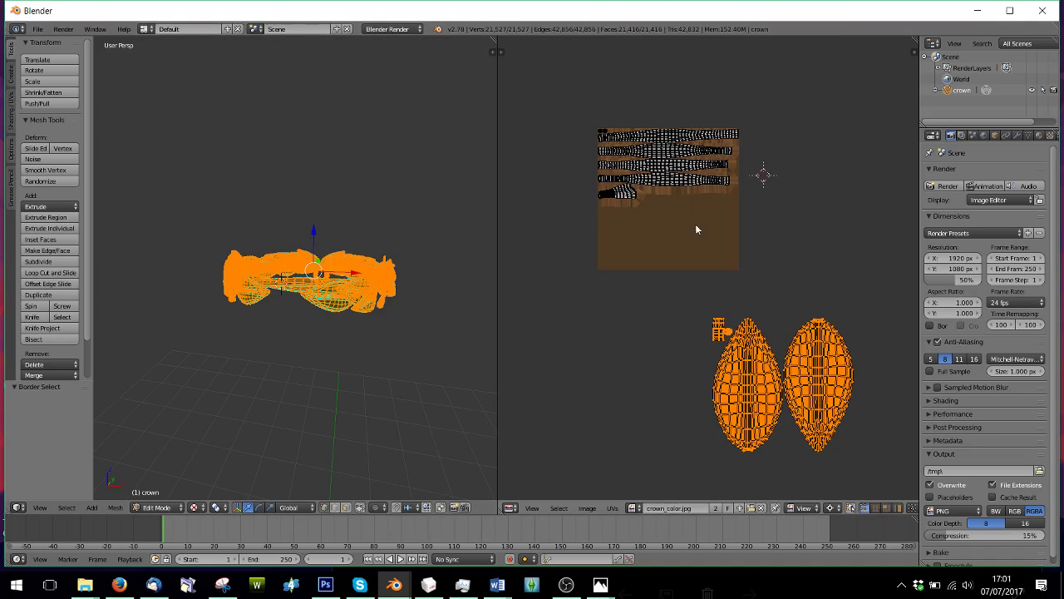
scroll(760, 236, "down", 1)
scroll(779, 281, "up", 2)
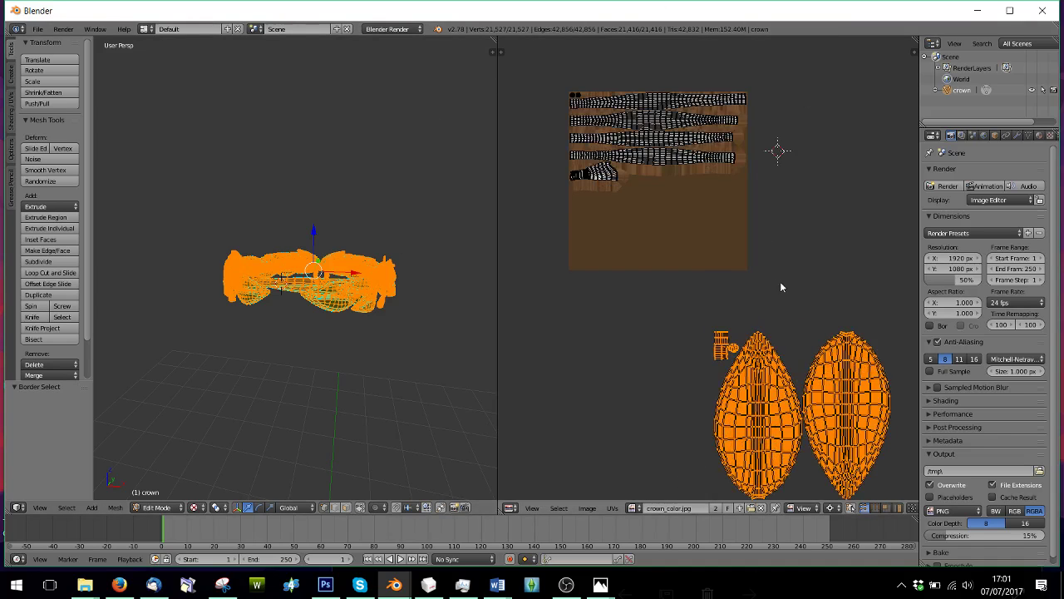
scroll(782, 263, "down", 1)
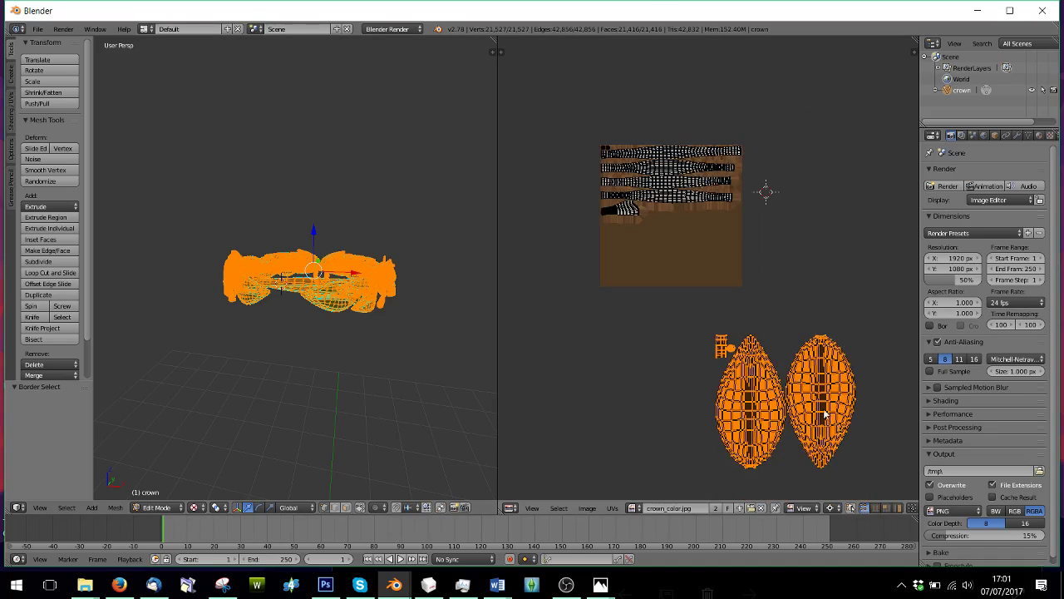
key("g")
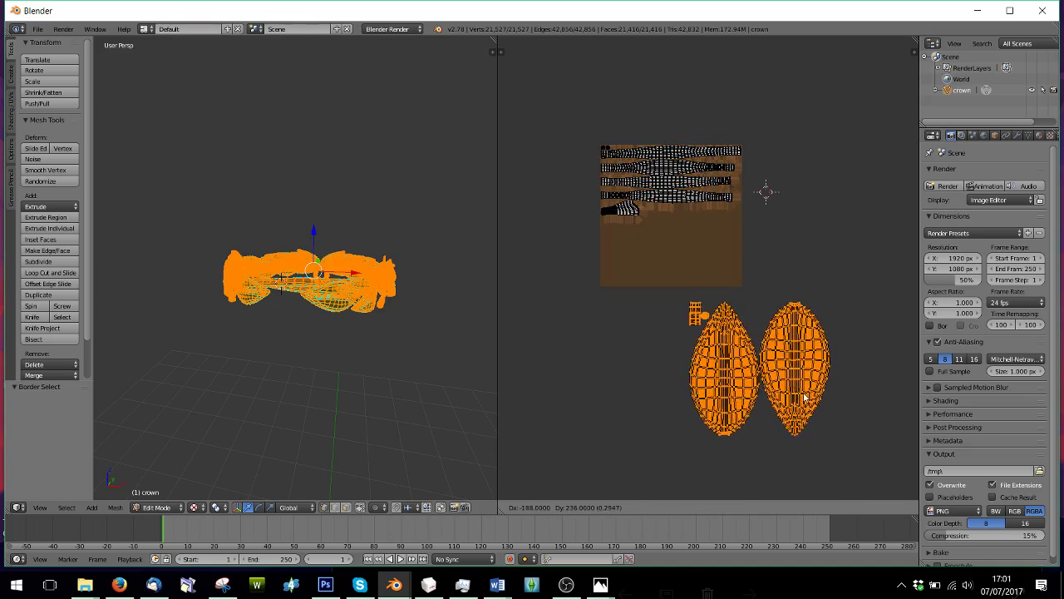
left_click(803, 400)
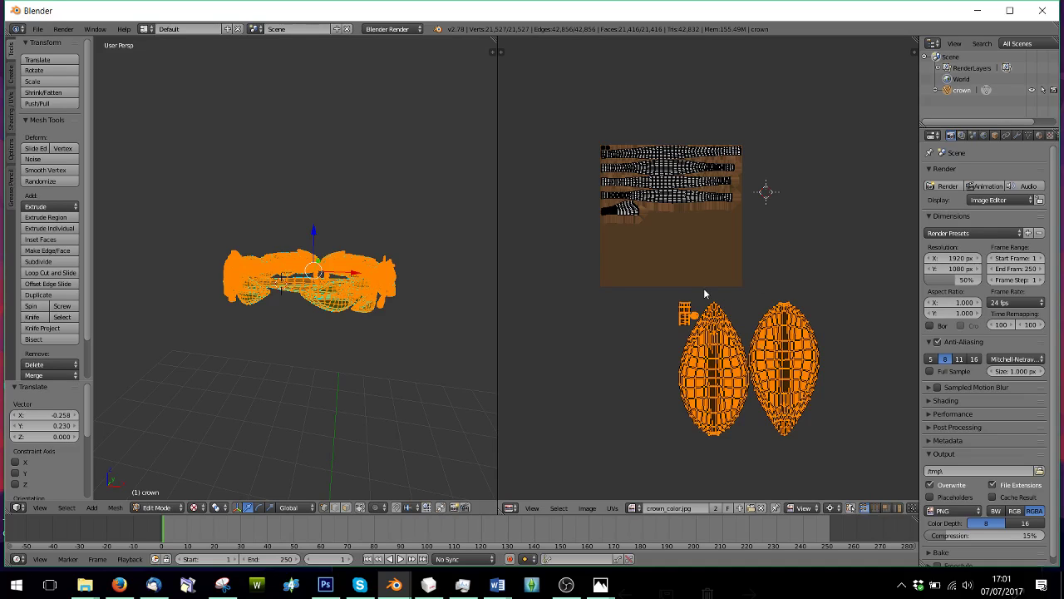
Try scaling the islands to 0.5, then 0.7, placing them on the texture and undoing each.
type("s")
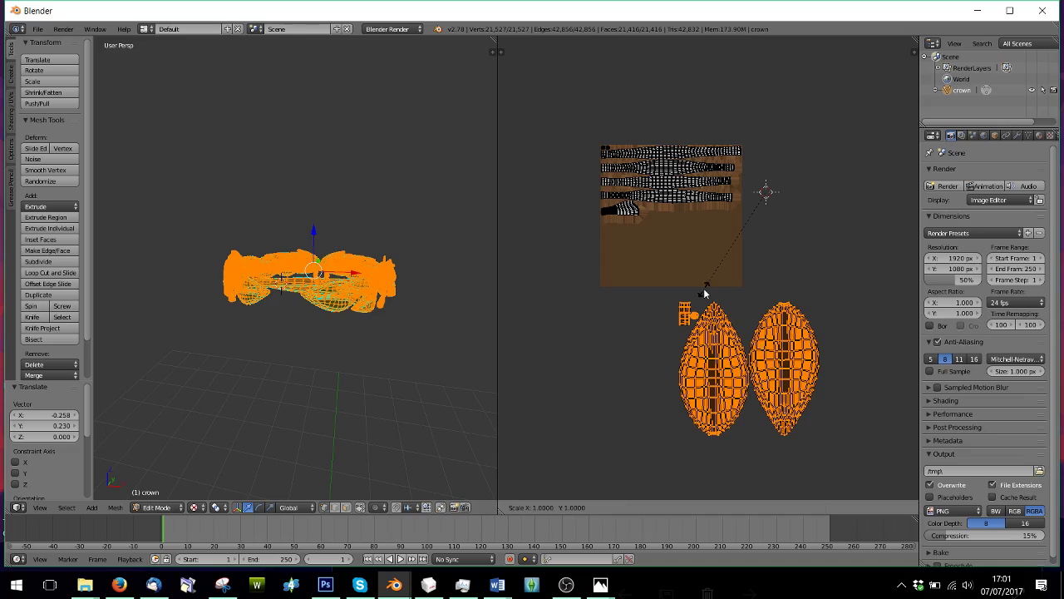
type("0.5")
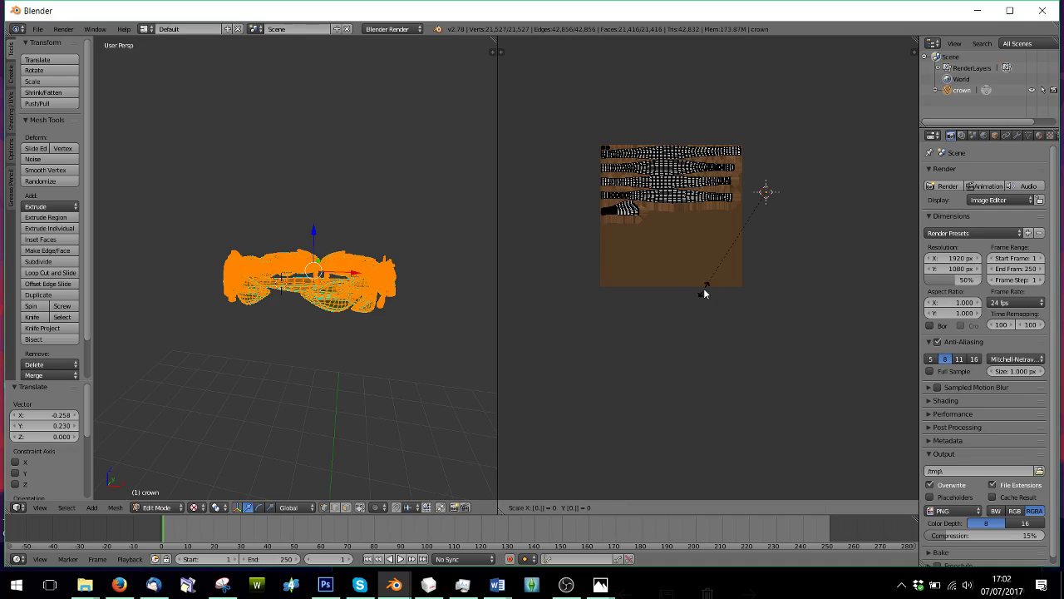
key("Return")
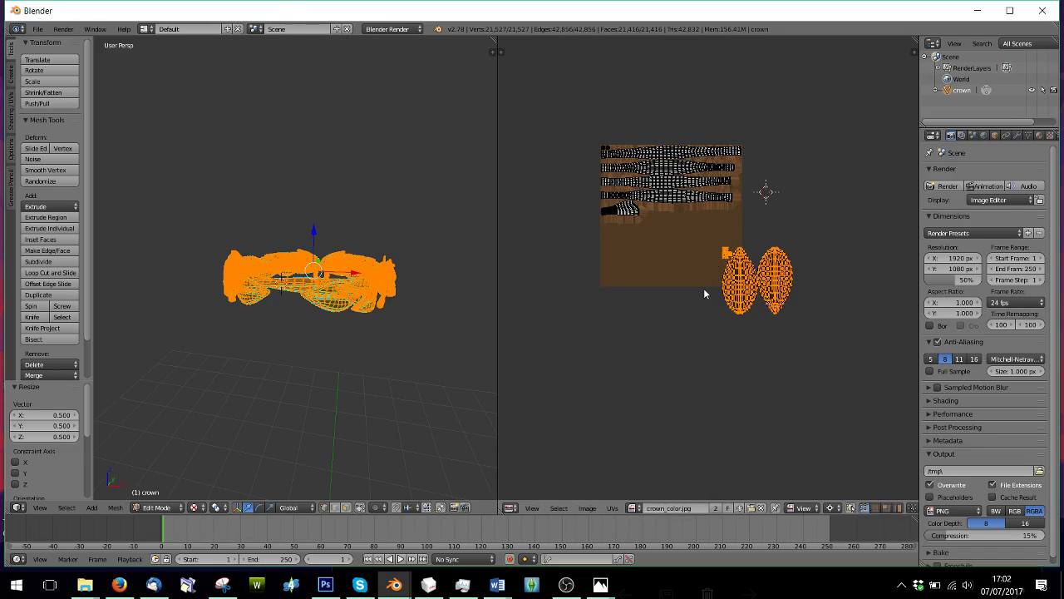
scroll(781, 280, "up", 4)
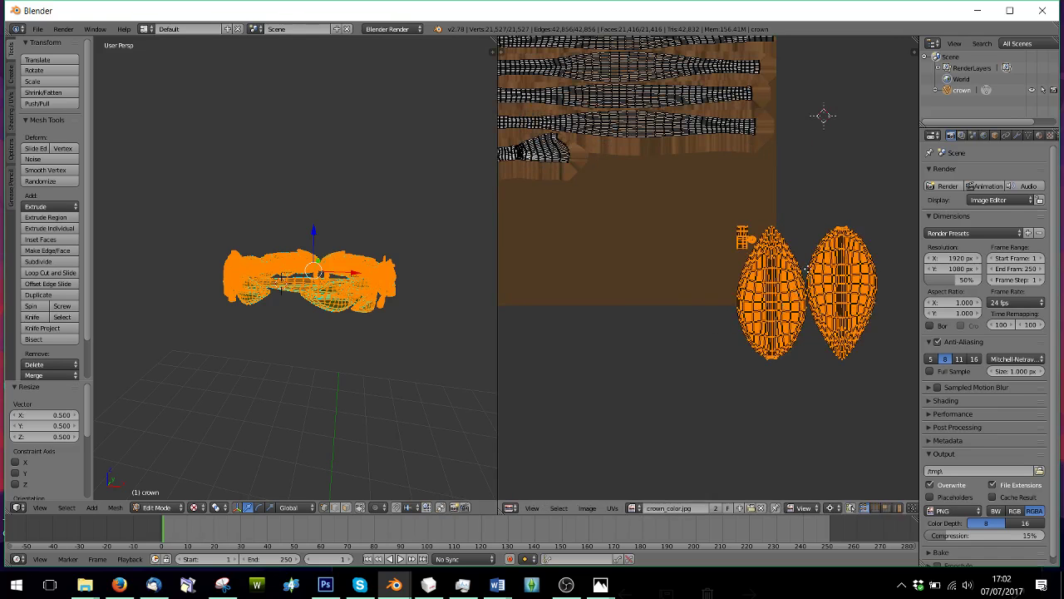
key("g")
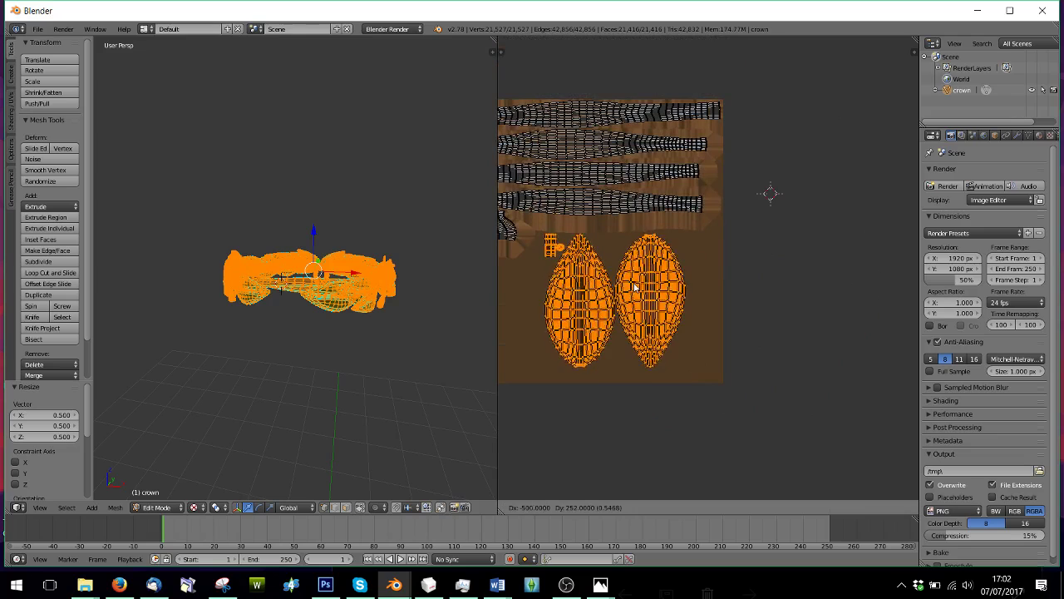
left_click(640, 284)
scroll(651, 285, "down", 3)
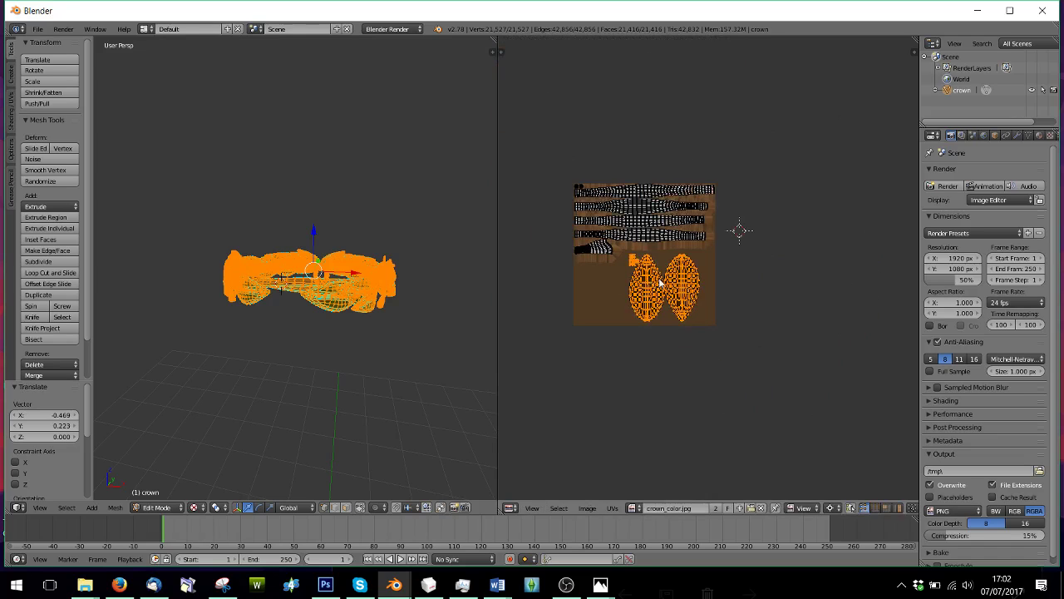
key("ctrl+z")
key("ctrl+z")
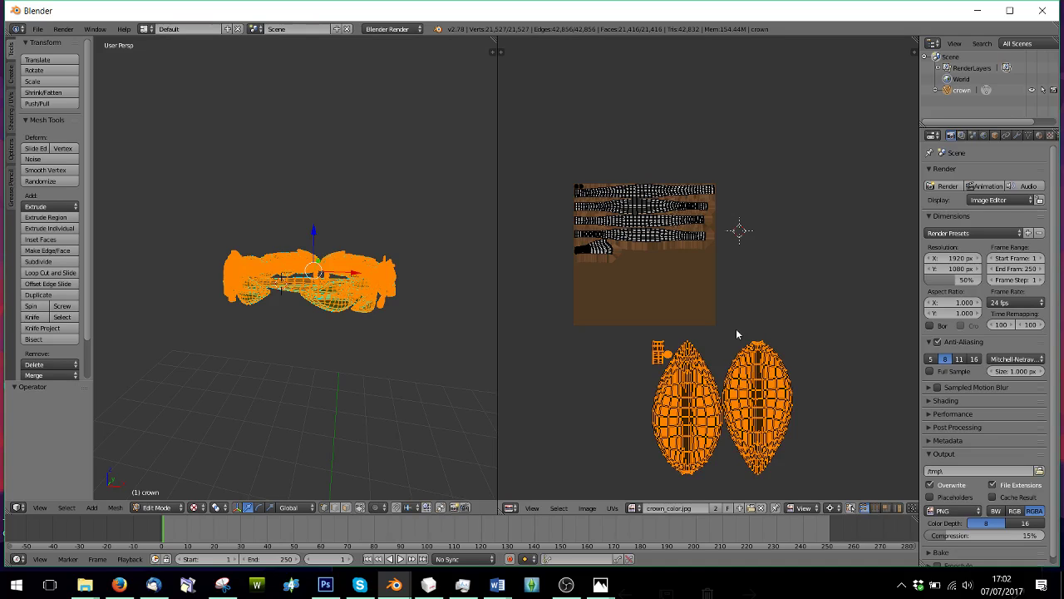
type("s0.7")
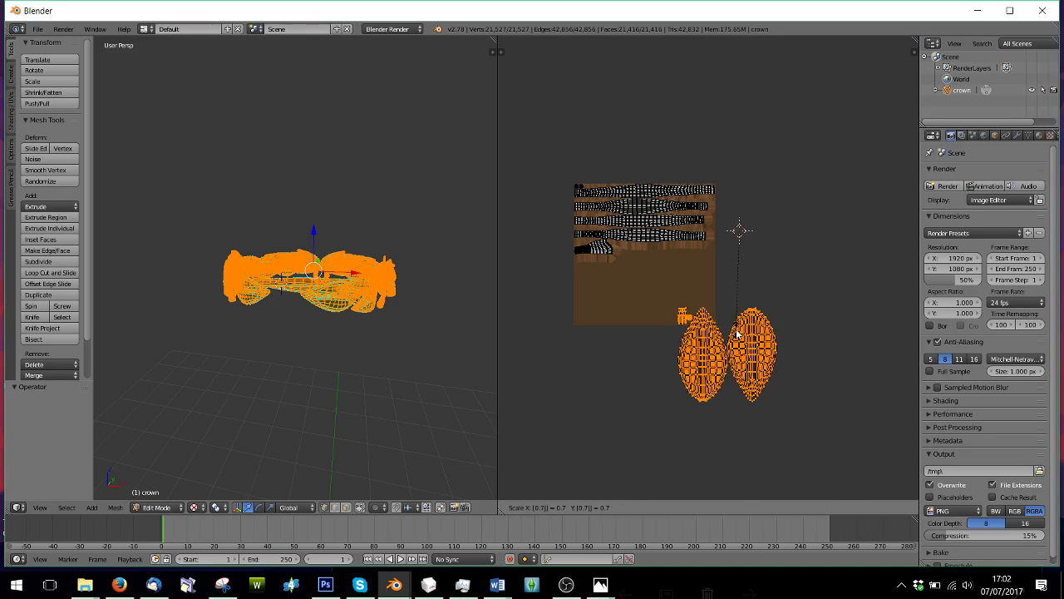
key("Return")
scroll(737, 333, "up", 2)
key("g")
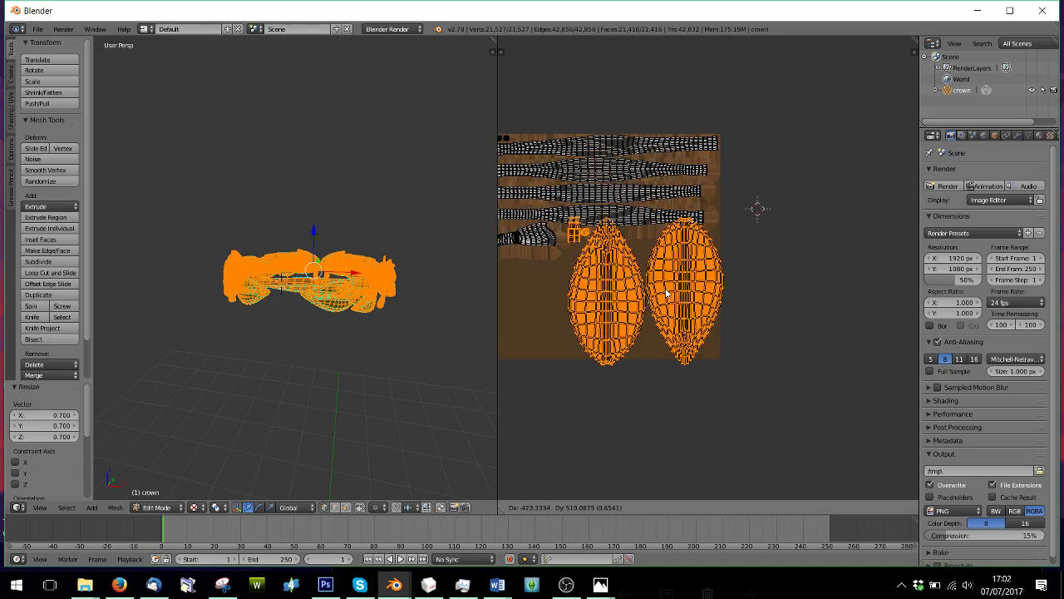
left_click(681, 308)
key("ctrl+z")
key("ctrl+z")
scroll(686, 309, "down", 4)
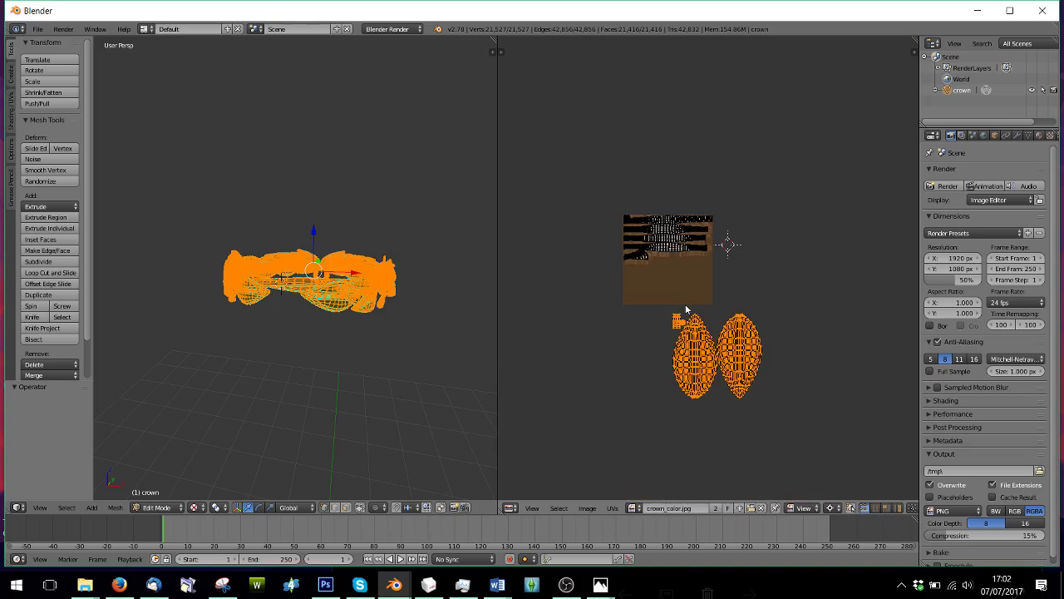
Scale the islands to 0.6 and fit them below the twig strips in crown_color.jpg.
type("s0.6")
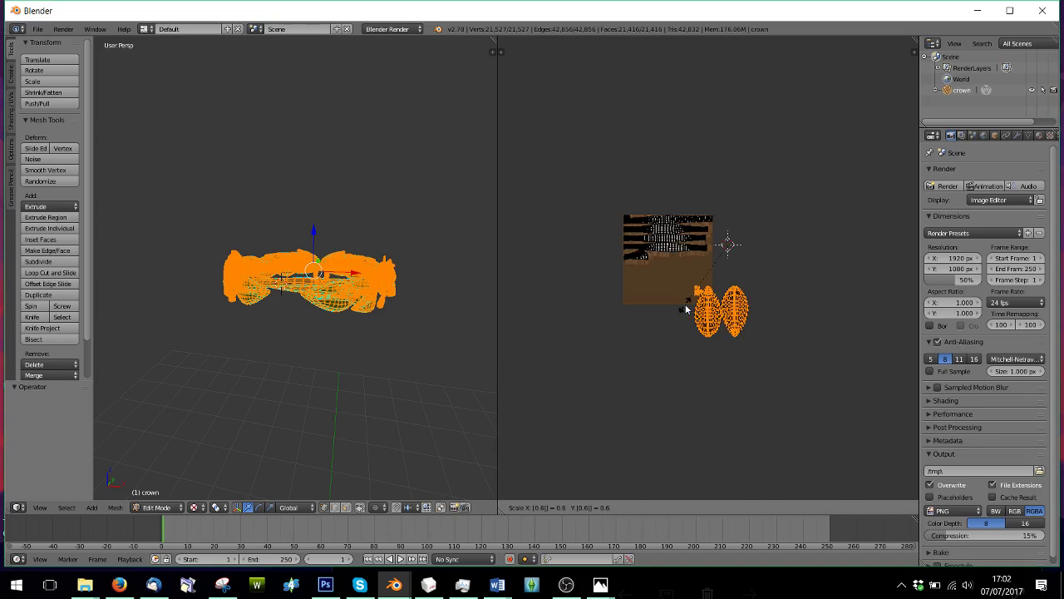
key("Return")
scroll(756, 379, "up", 1)
scroll(756, 379, "up", 3)
key("g")
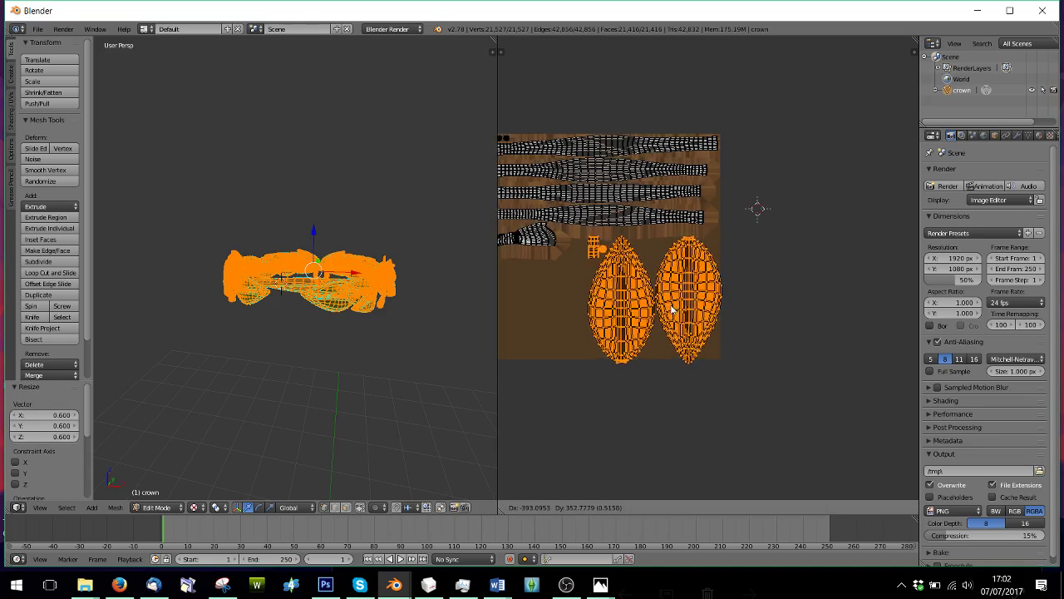
left_click(669, 312)
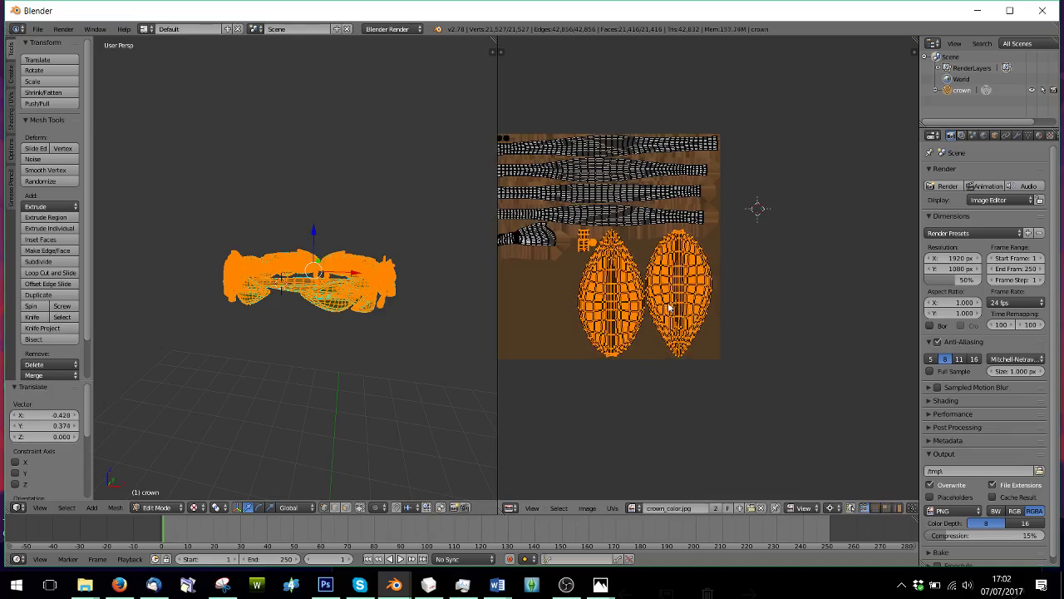
scroll(668, 318, "up", 3)
scroll(669, 319, "up", 2)
middle_click_drag(865, 342, 854, 295)
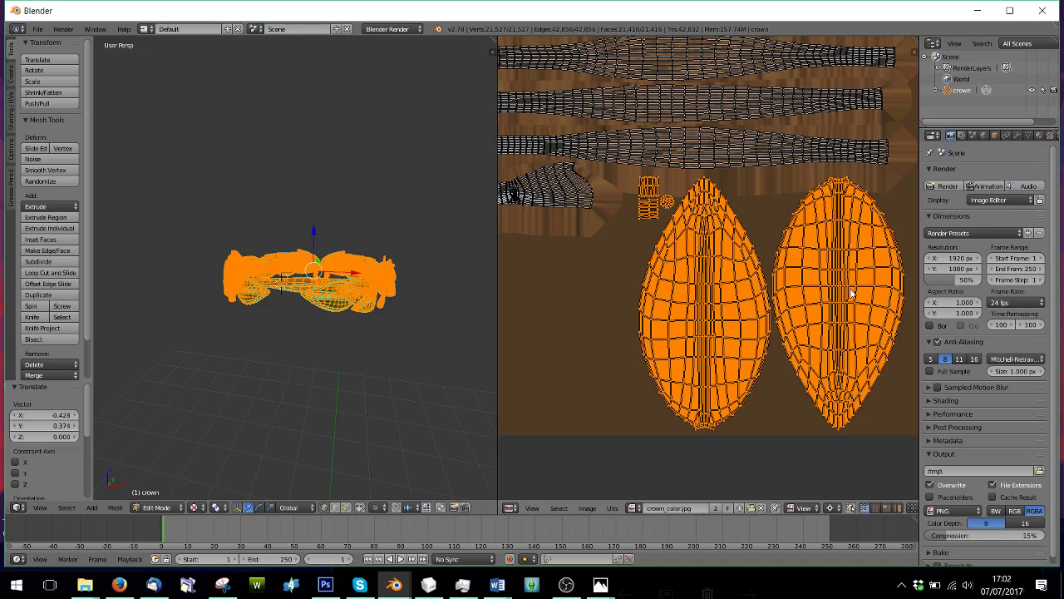
key("g")
left_click(847, 296)
scroll(844, 297, "down", 4)
middle_click_drag(748, 275, 742, 293)
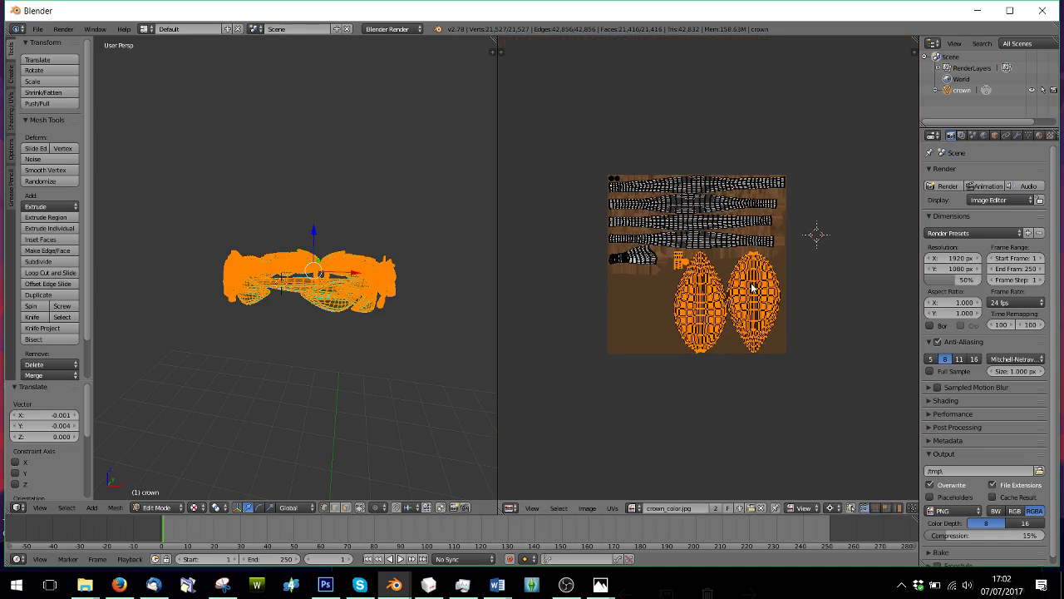
key("a")
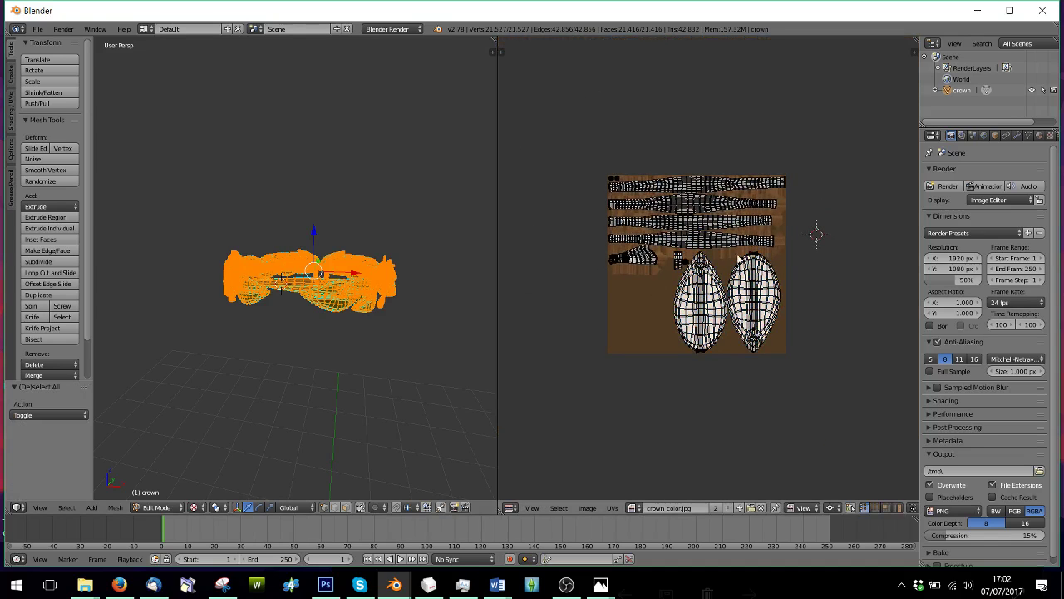
Use UVs > Export UV Layout to save the layout image on the Desktop as UVLeafAFTER.png.
scroll(671, 309, "up", 2)
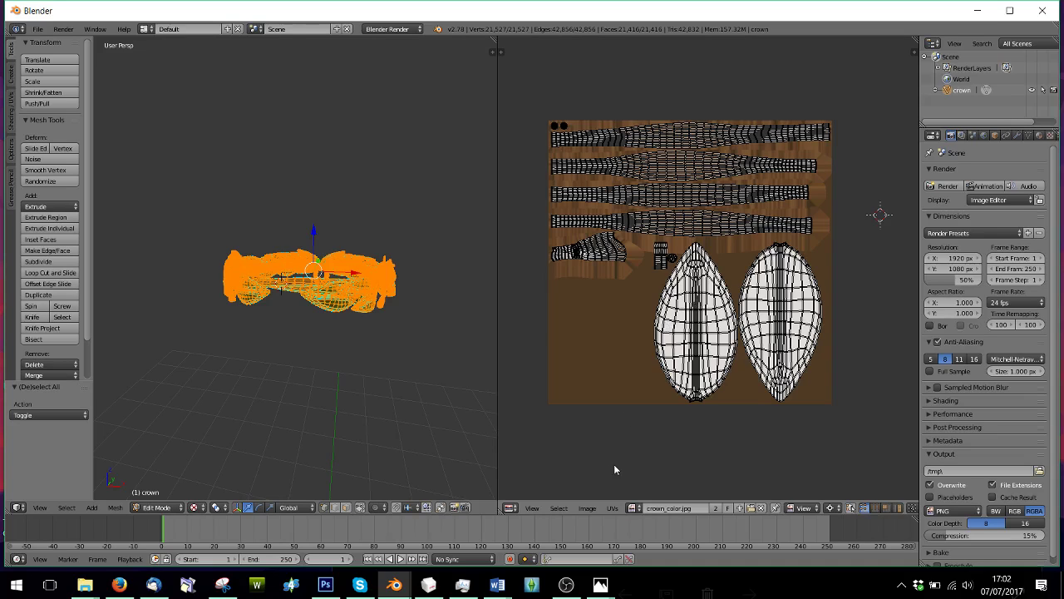
left_click(612, 508)
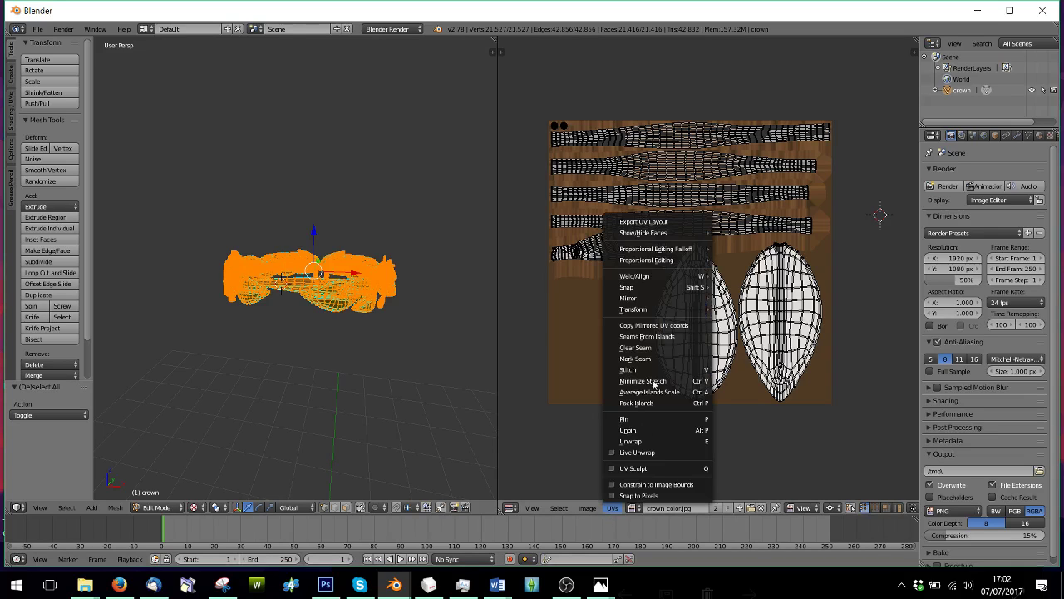
left_click(652, 222)
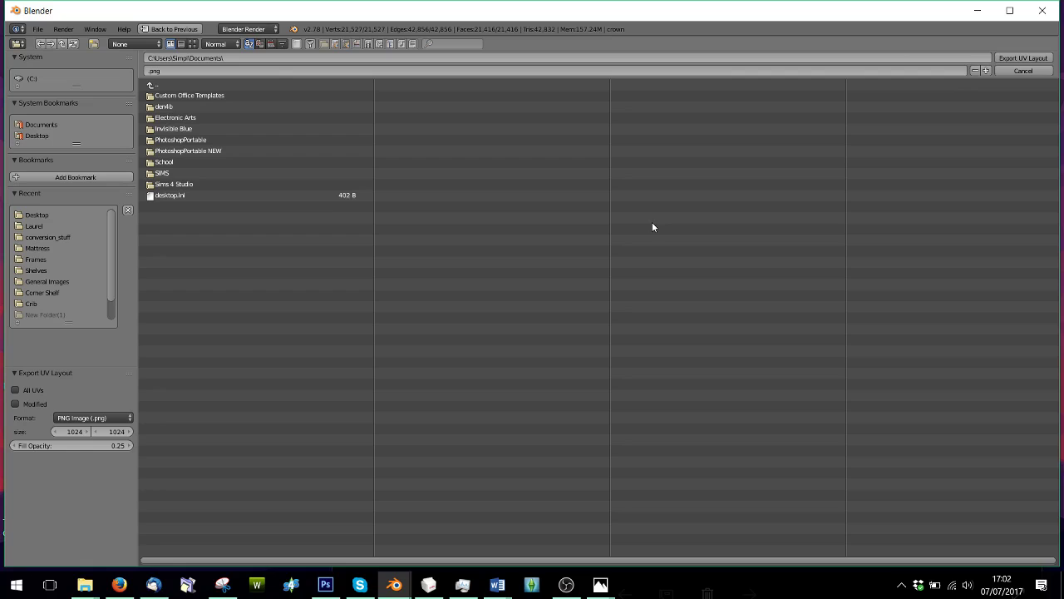
left_click(36, 215)
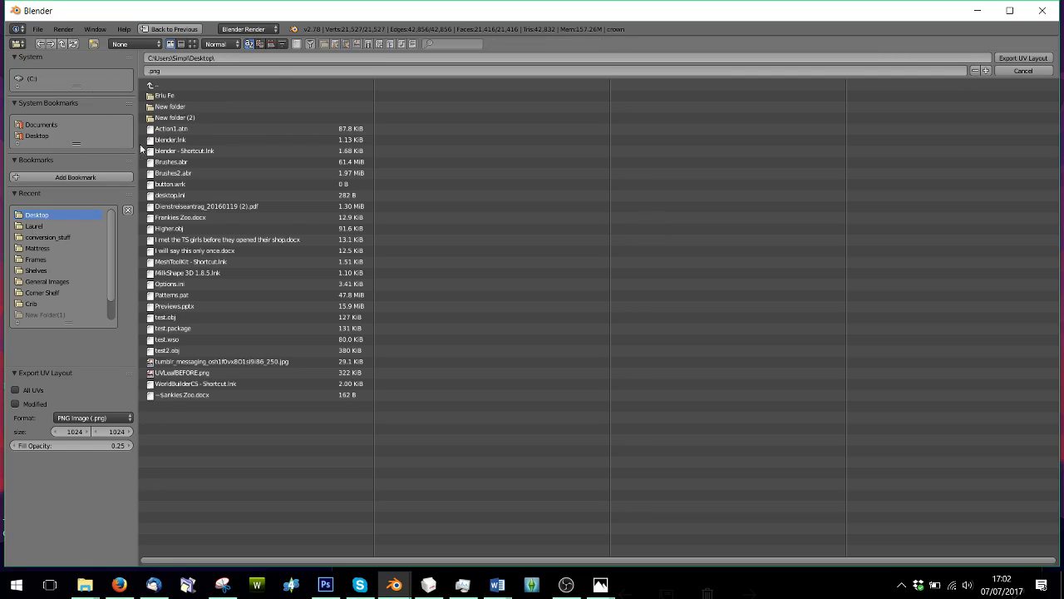
left_click(143, 71)
type("U")
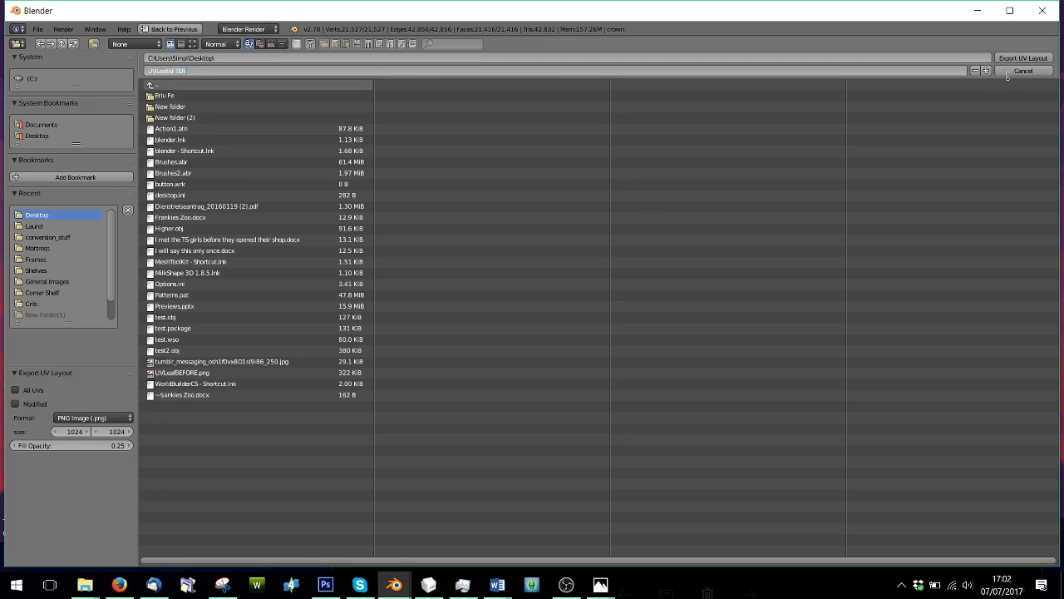
type("VLeafAFTER")
left_click(1013, 60)
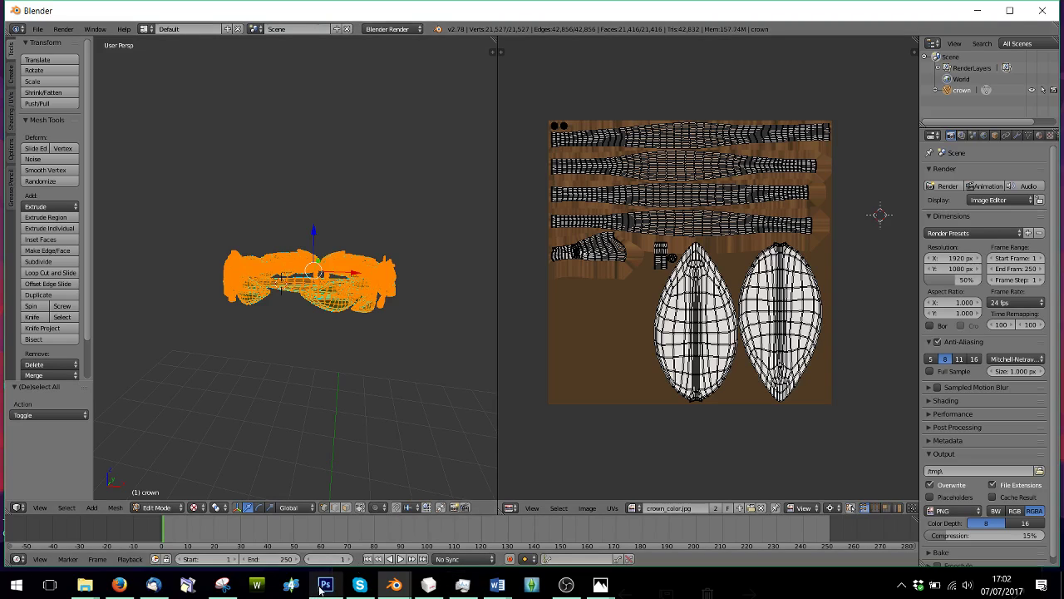
Bring Photoshop forward and close it, discarding changes to 2C.png, 2B.png and the remaining image.
right_click(322, 587)
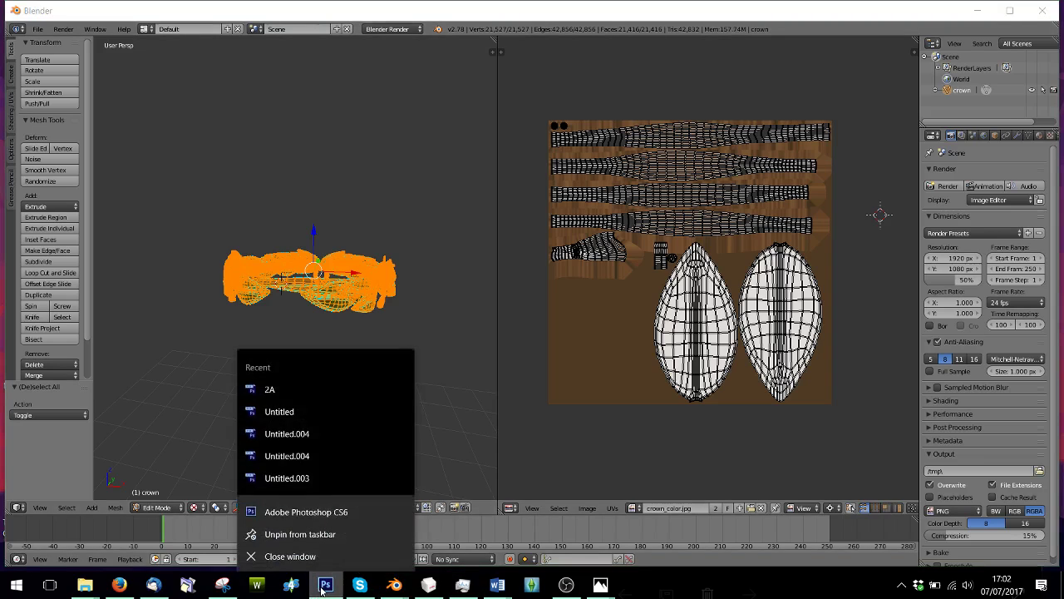
left_click(321, 587)
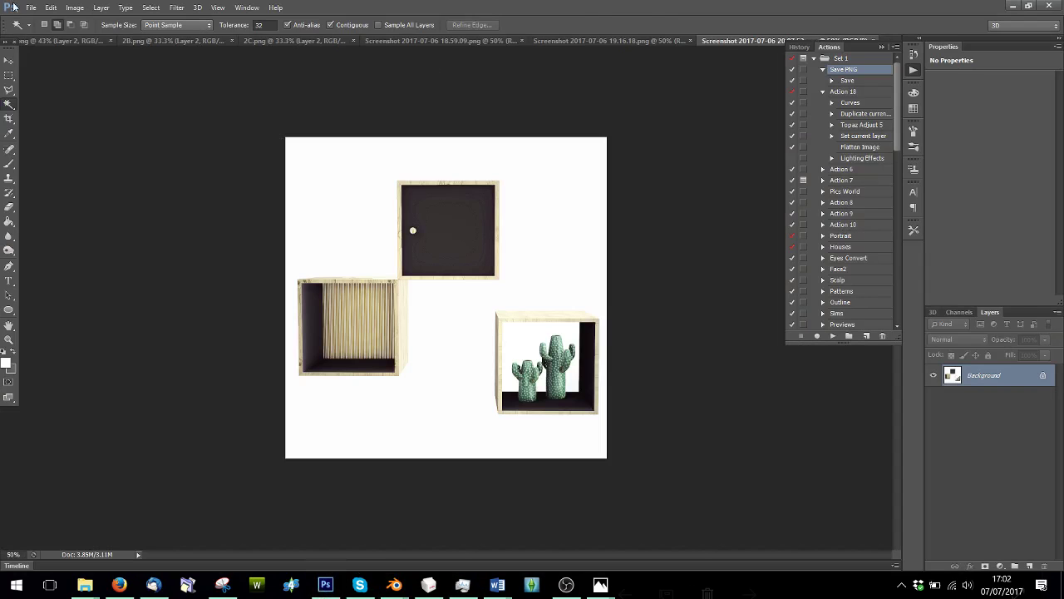
left_click(1048, 6)
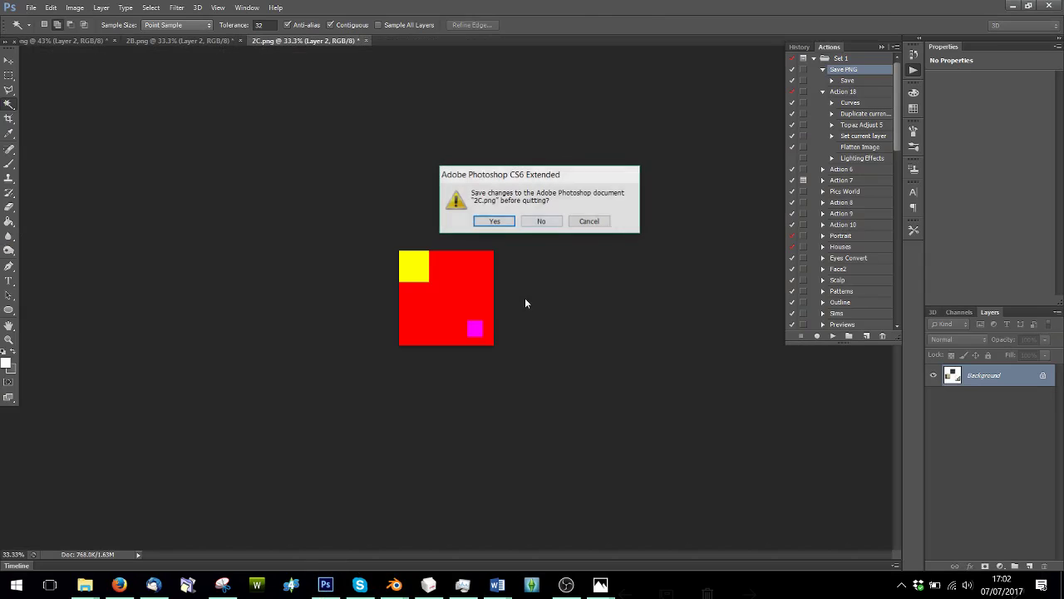
left_click(541, 222)
left_click(549, 223)
left_click(549, 223)
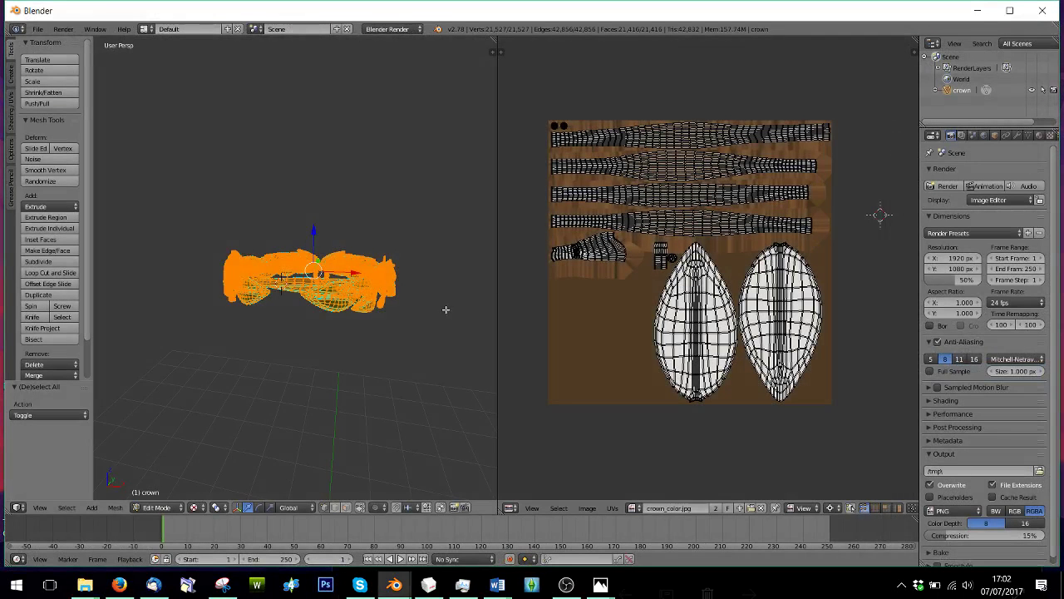
From the Laurel Explorer window, go to Documents and open the PhotoshopPortable folder.
mouse_move(85, 585)
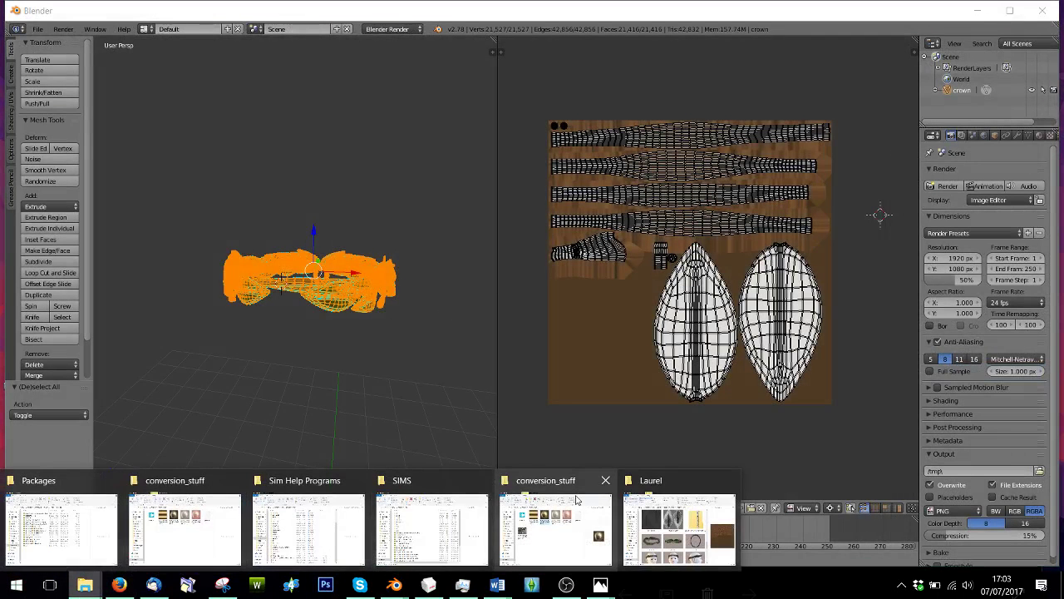
left_click(672, 520)
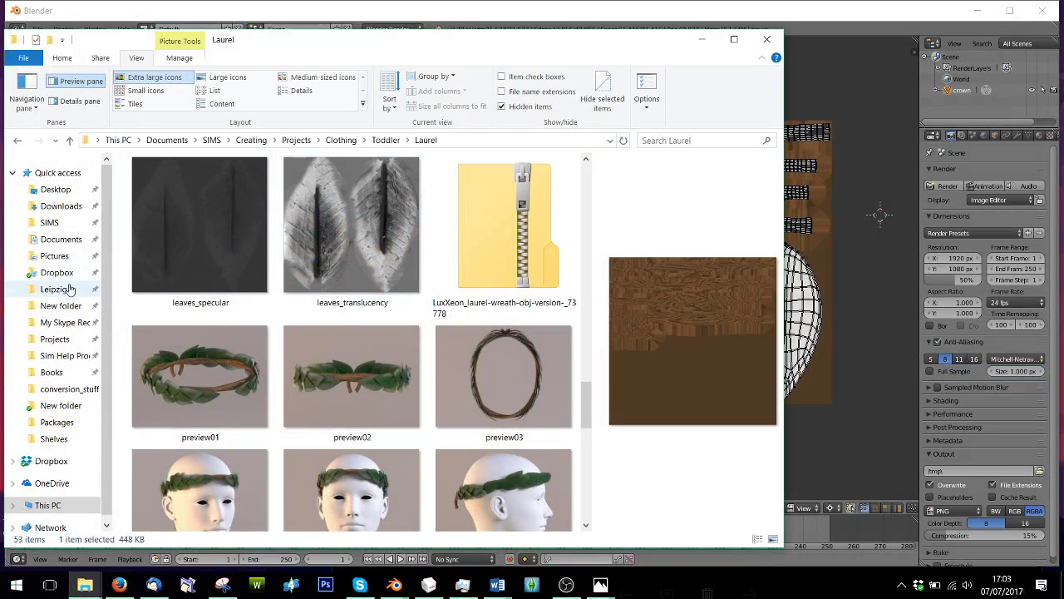
left_click(72, 239)
double_click(166, 243)
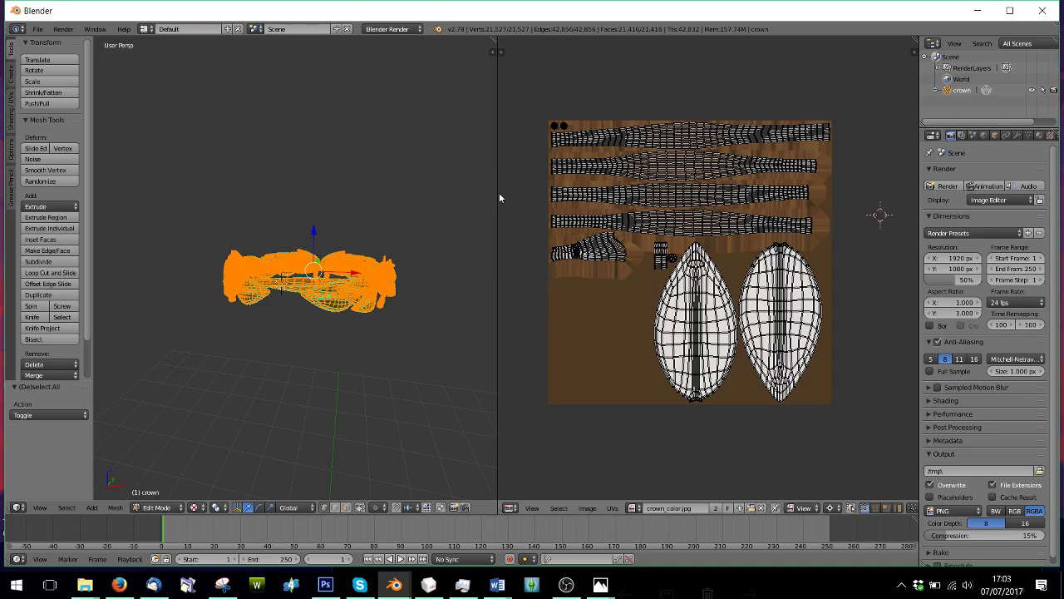
Switch to Photoshop and bring up File > Open showing the Quick access folders.
key("alt+Tab")
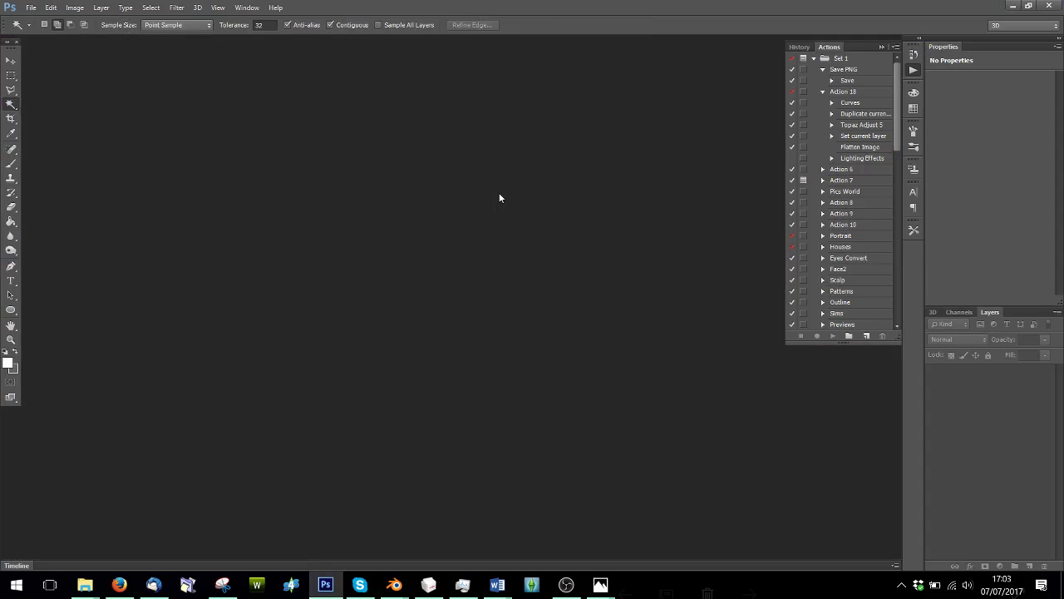
left_click(31, 8)
left_click(35, 31)
left_click(240, 160)
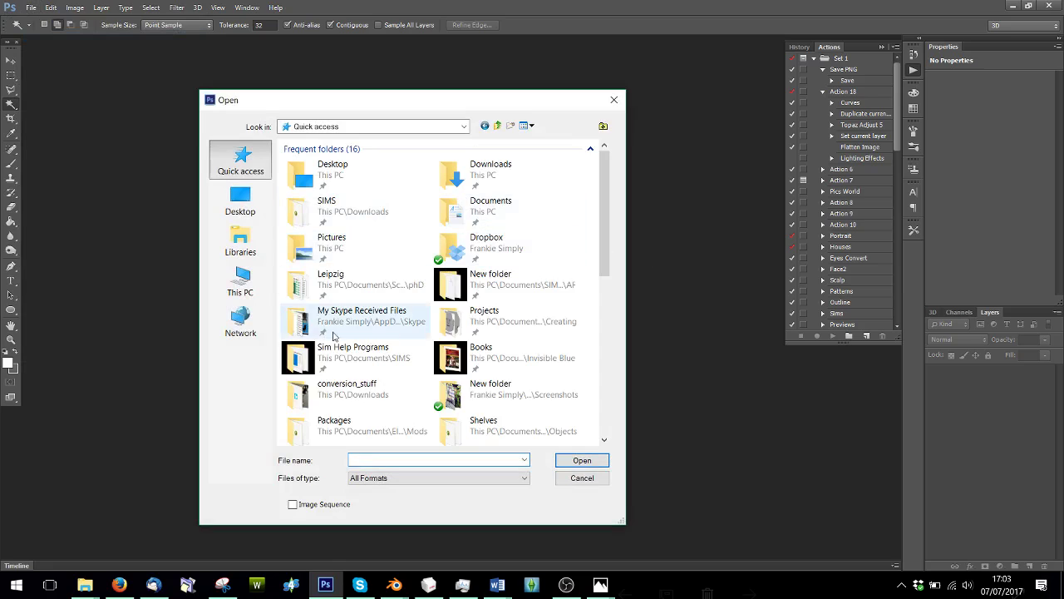
Browse from Shelves up to Projects, then into Clothing > Toddler > Laurel, and list open Explorer windows.
scroll(374, 354, "down", 2)
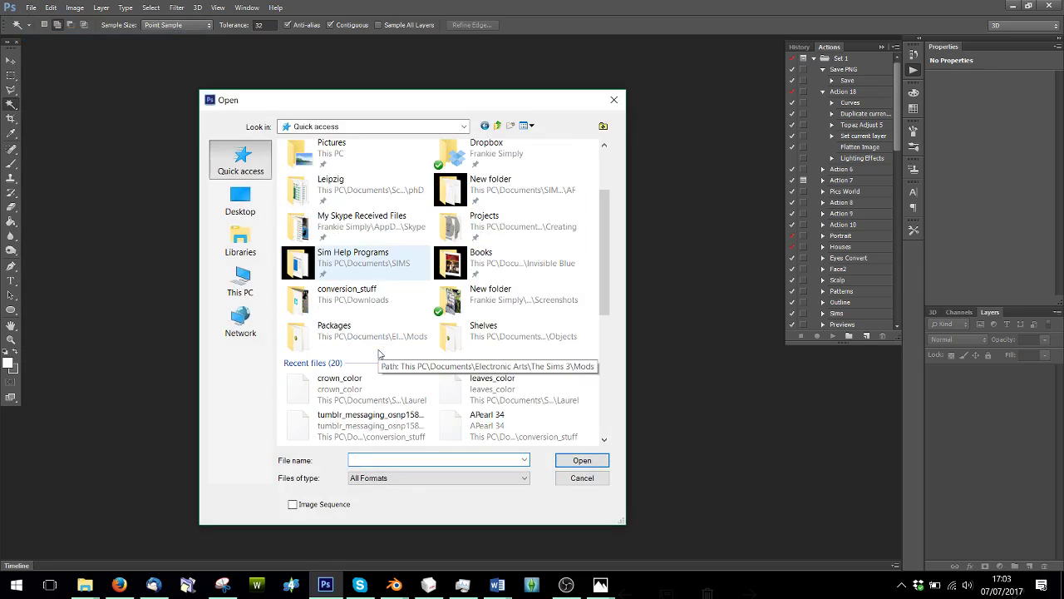
double_click(456, 335)
left_click(499, 125)
left_click(499, 125)
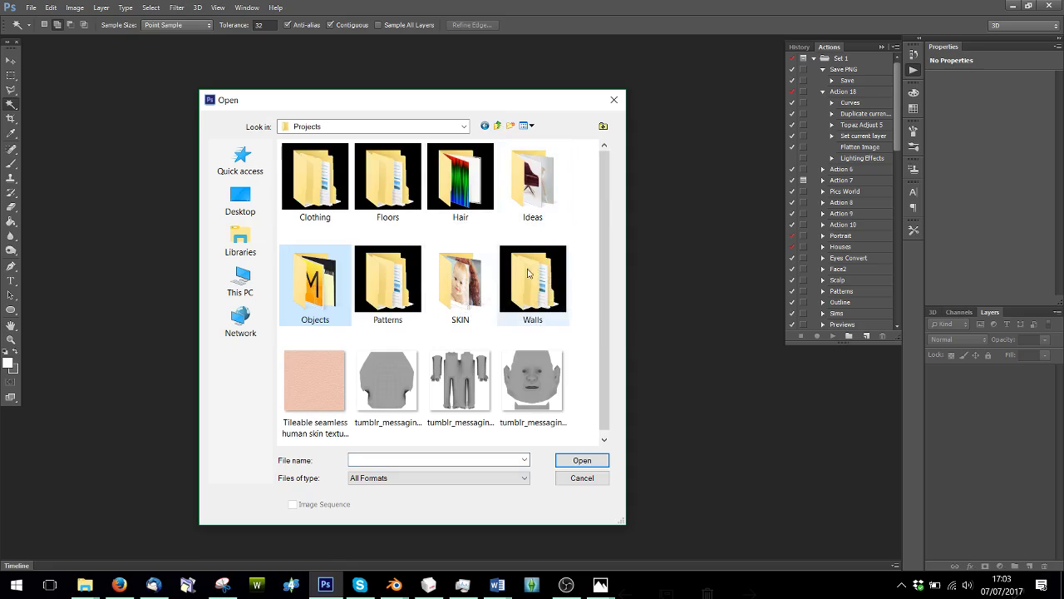
double_click(323, 175)
double_click(321, 197)
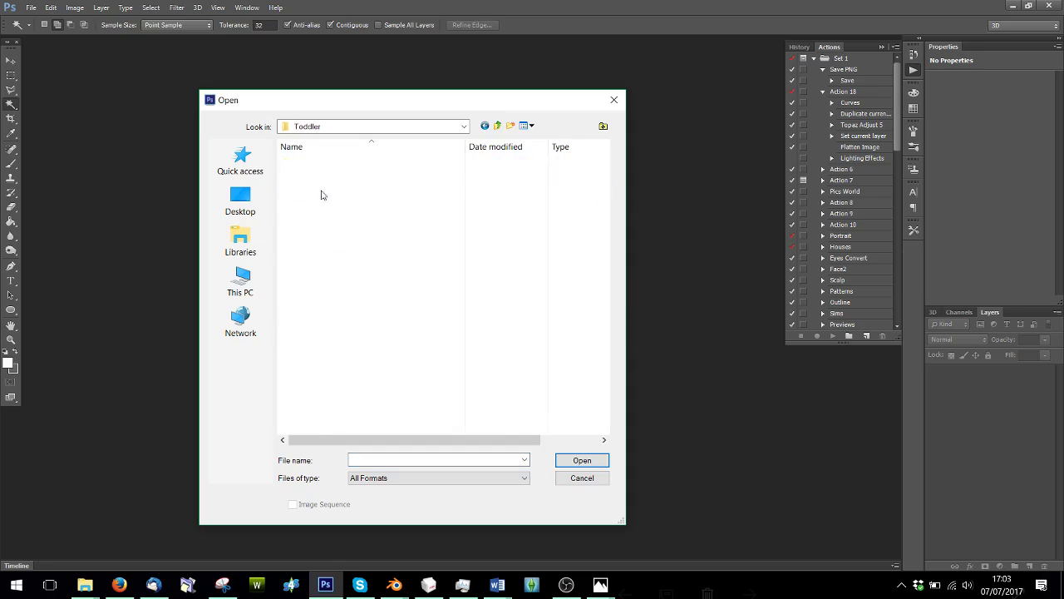
double_click(320, 358)
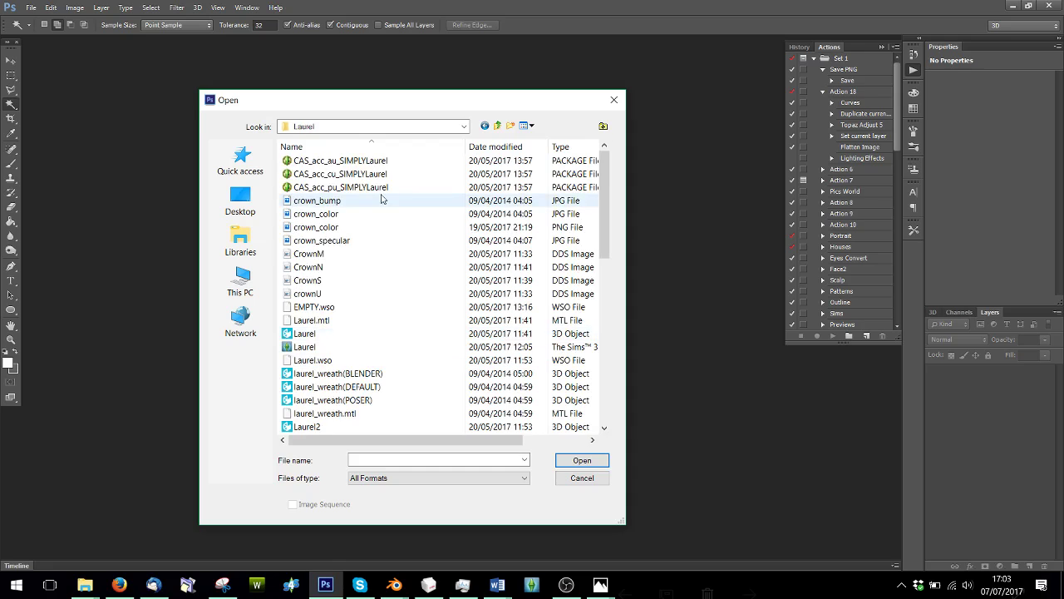
scroll(422, 290, "down", 4)
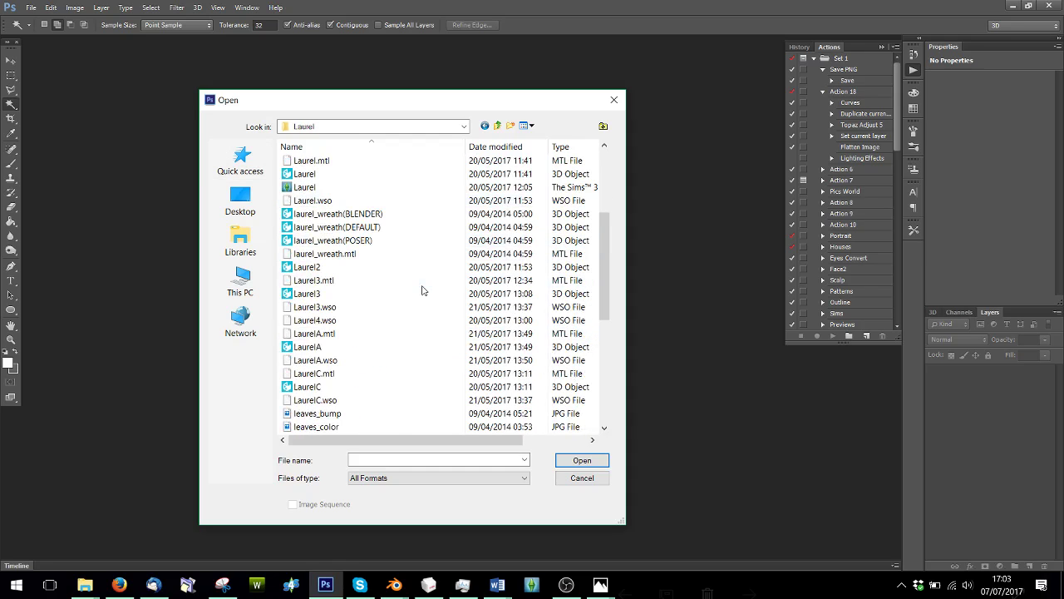
left_click(84, 585)
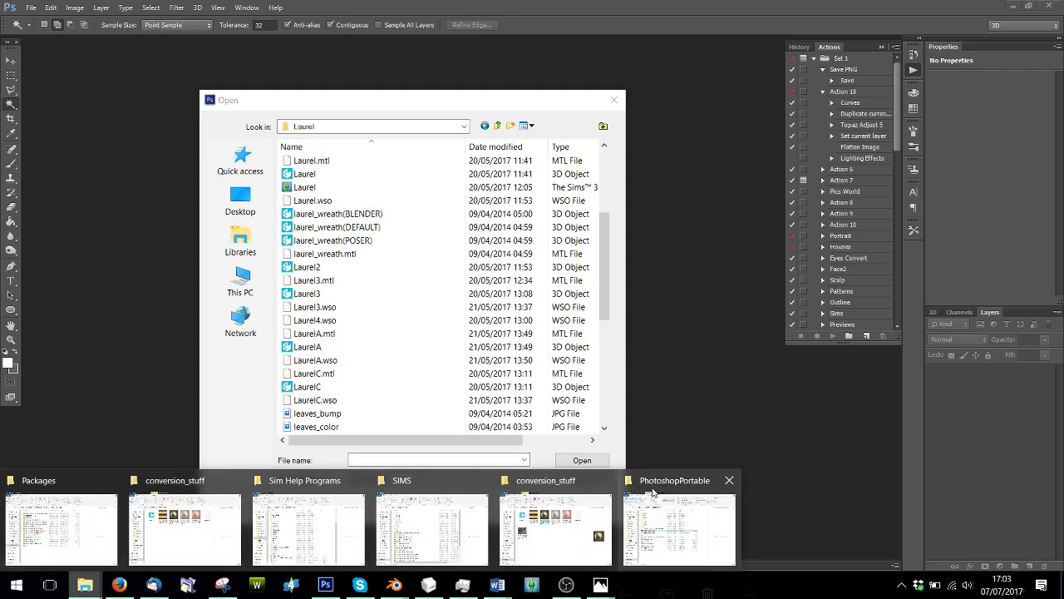
mouse_move(146, 529)
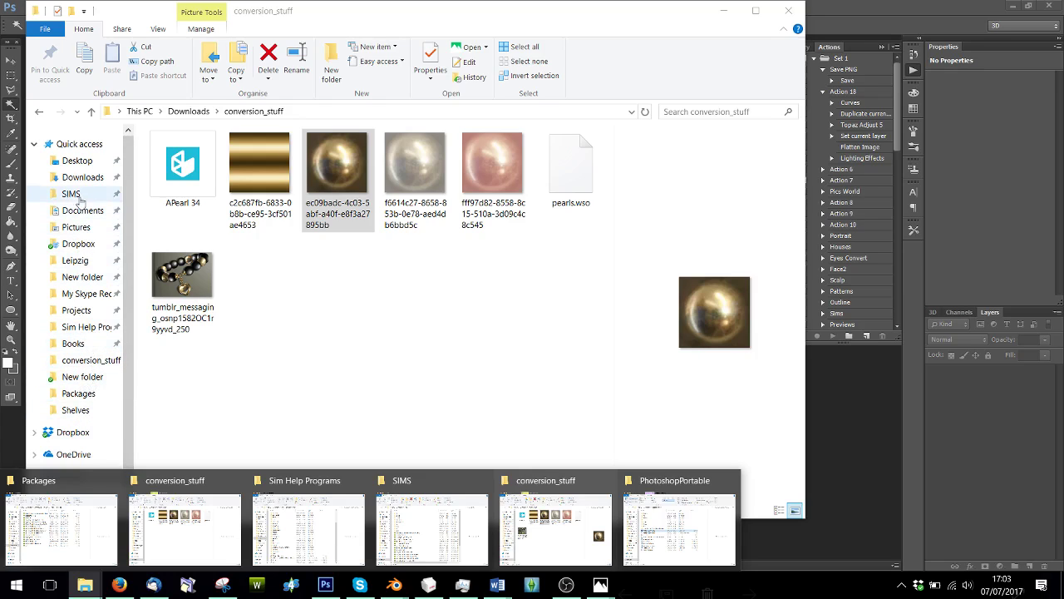
In File Explorer, navigate Projects > Clothing > Toddler into the Laurel folder.
left_click(92, 392)
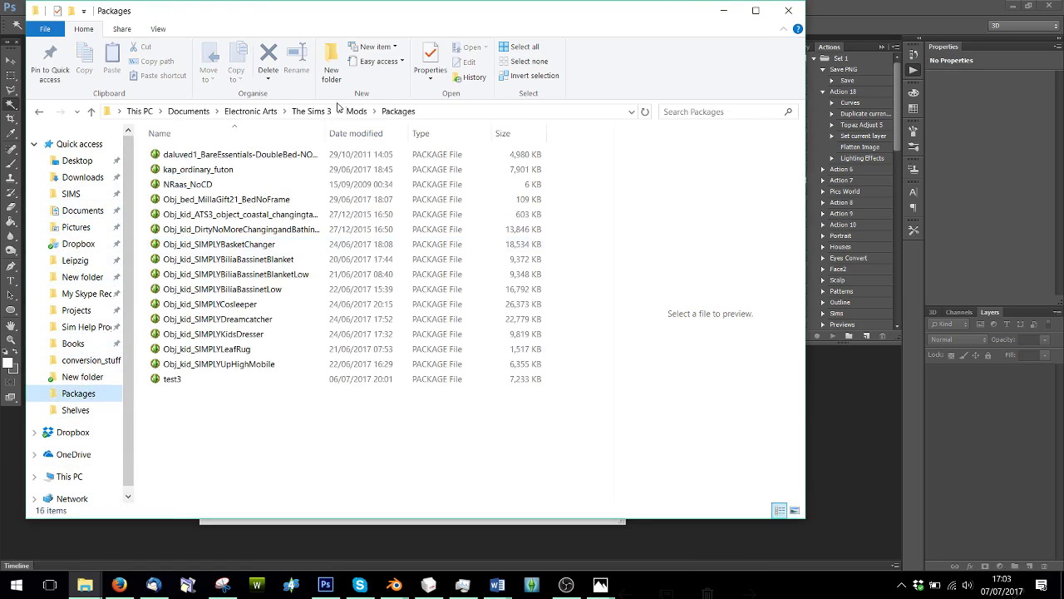
left_click(79, 411)
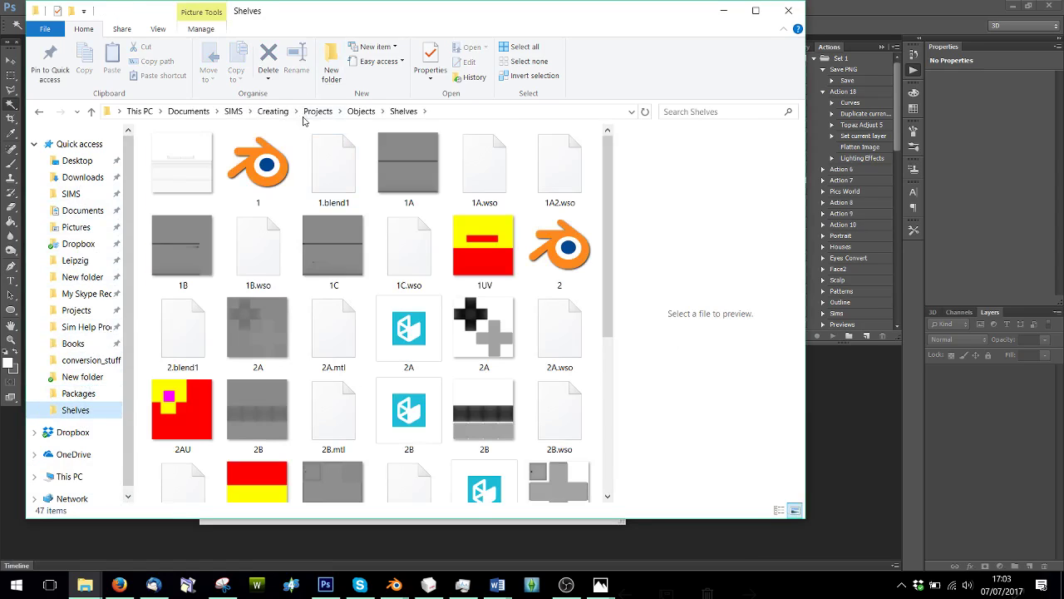
left_click(318, 111)
double_click(174, 154)
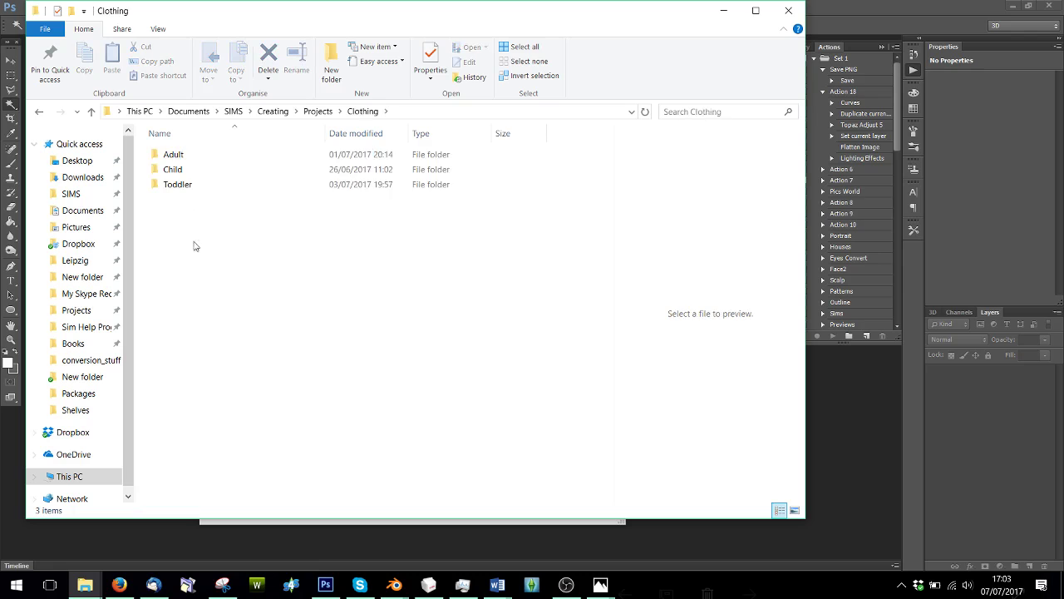
double_click(178, 183)
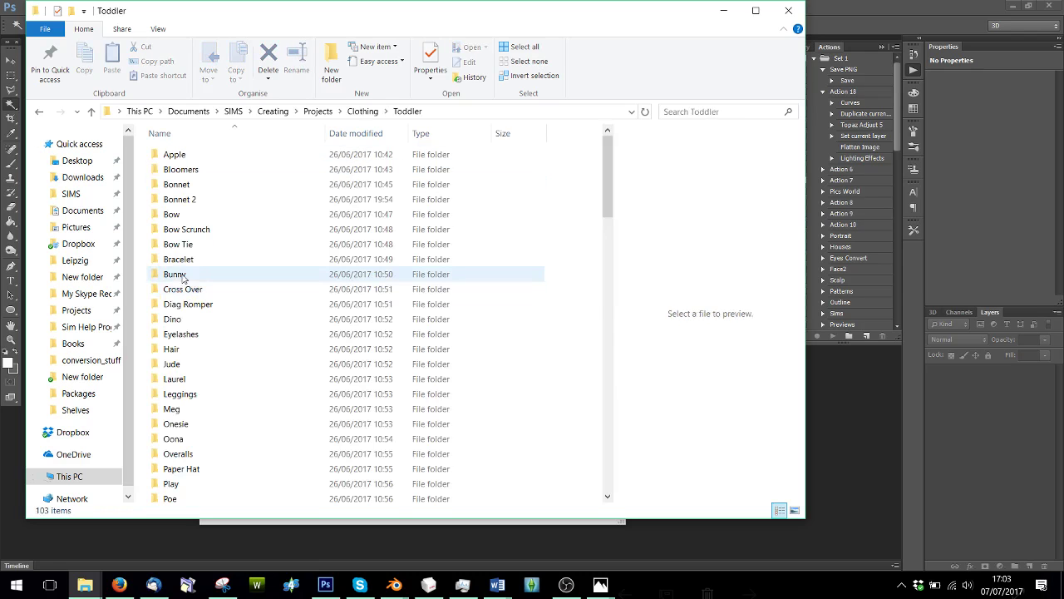
left_click(180, 380)
double_click(180, 380)
scroll(487, 290, "down", 2)
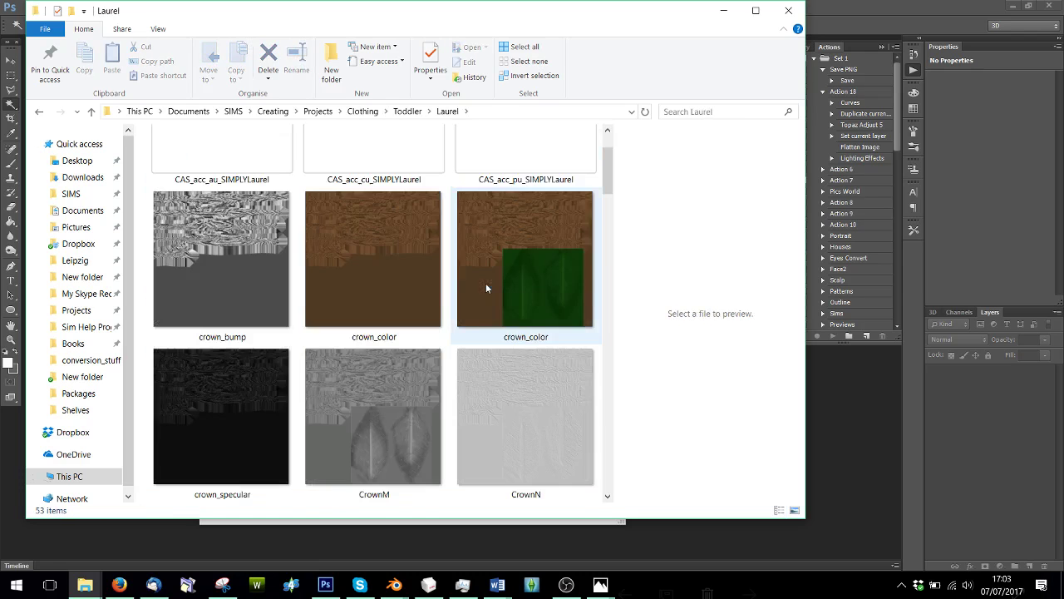
Preview the crown_color texture, then return to Photoshop's Open dialog.
left_click(355, 250)
scroll(412, 291, "down", 10)
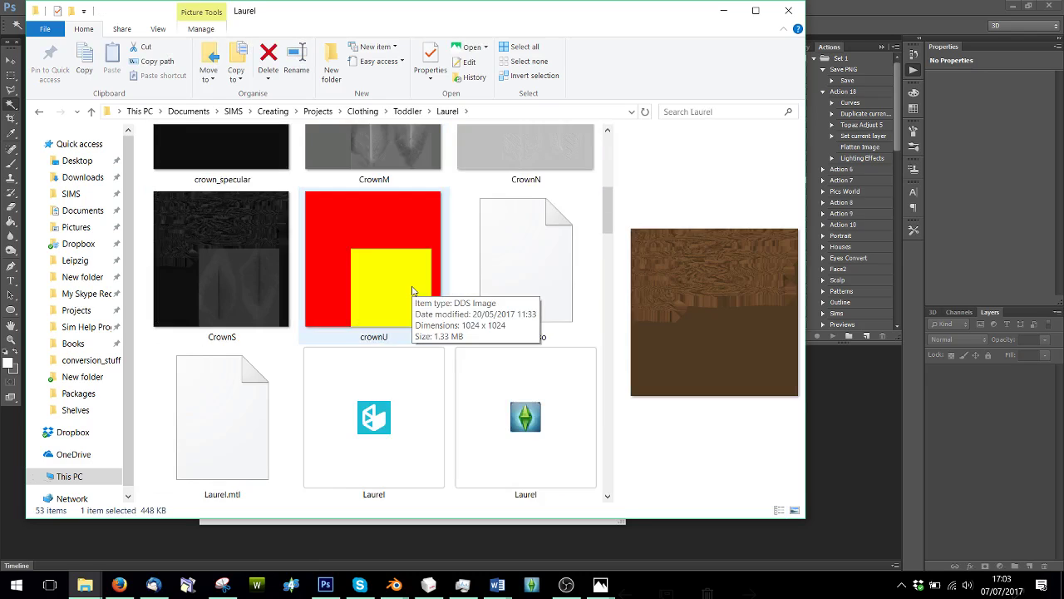
scroll(413, 290, "down", 5)
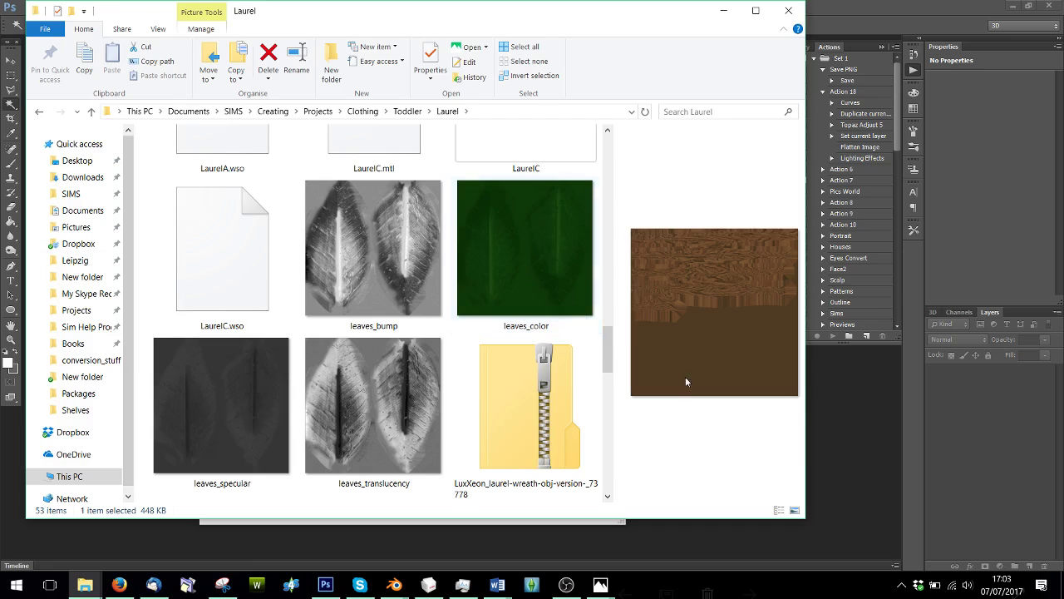
double_click(864, 460)
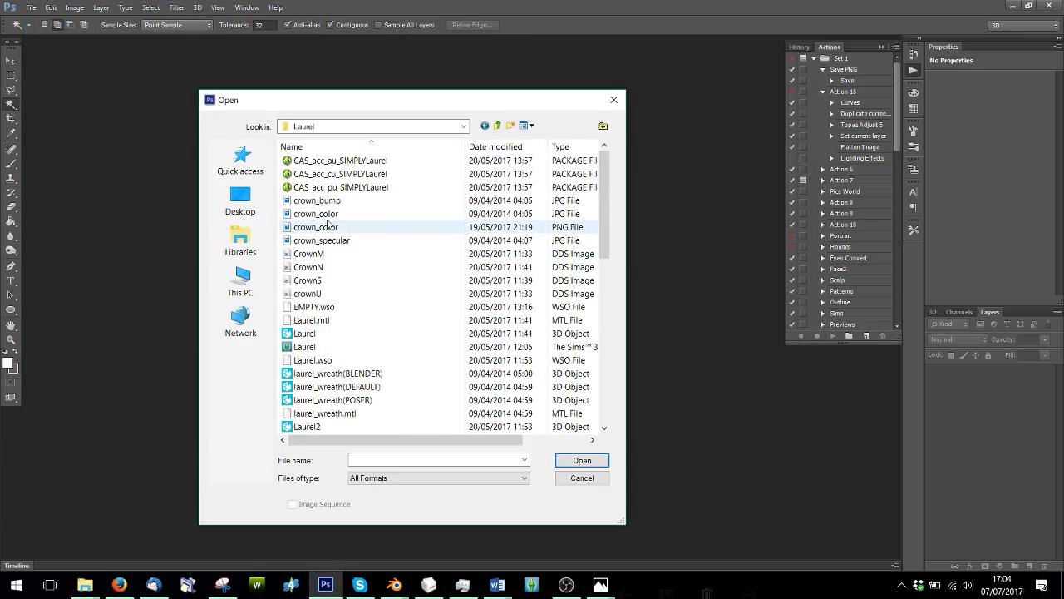
Open crown_color.jpg and leaves_color.jpg together from the Laurel folder.
left_click(340, 213)
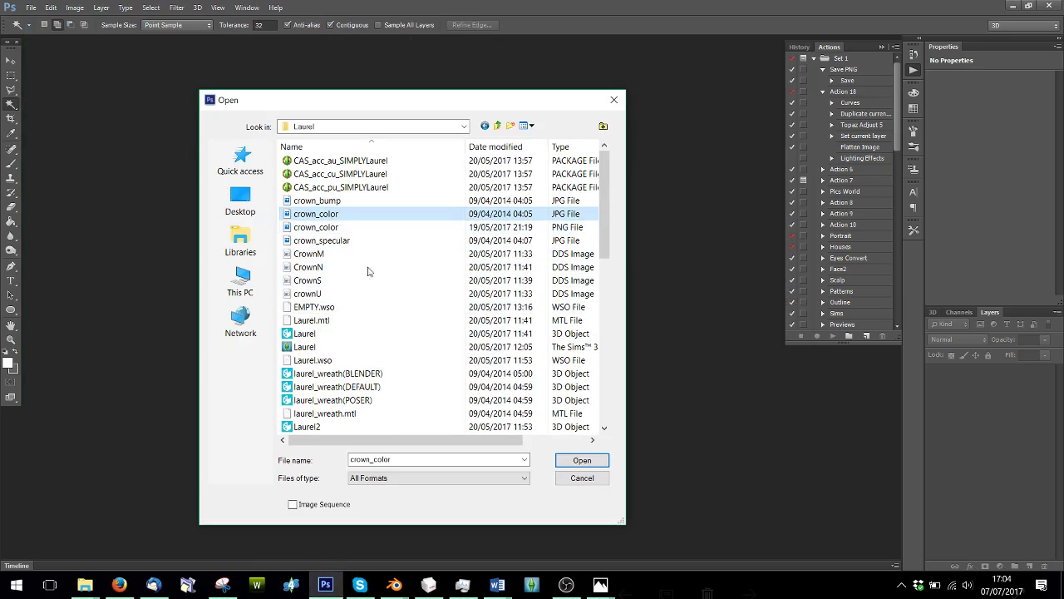
scroll(393, 334, "down", 9)
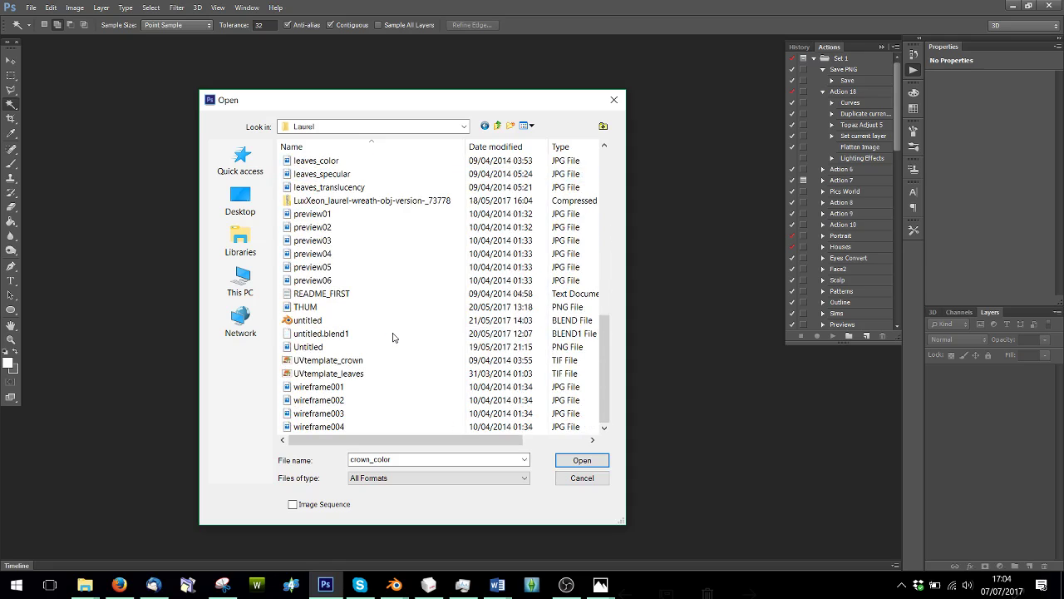
scroll(394, 337, "up", 4)
left_click(339, 321, "ctrl")
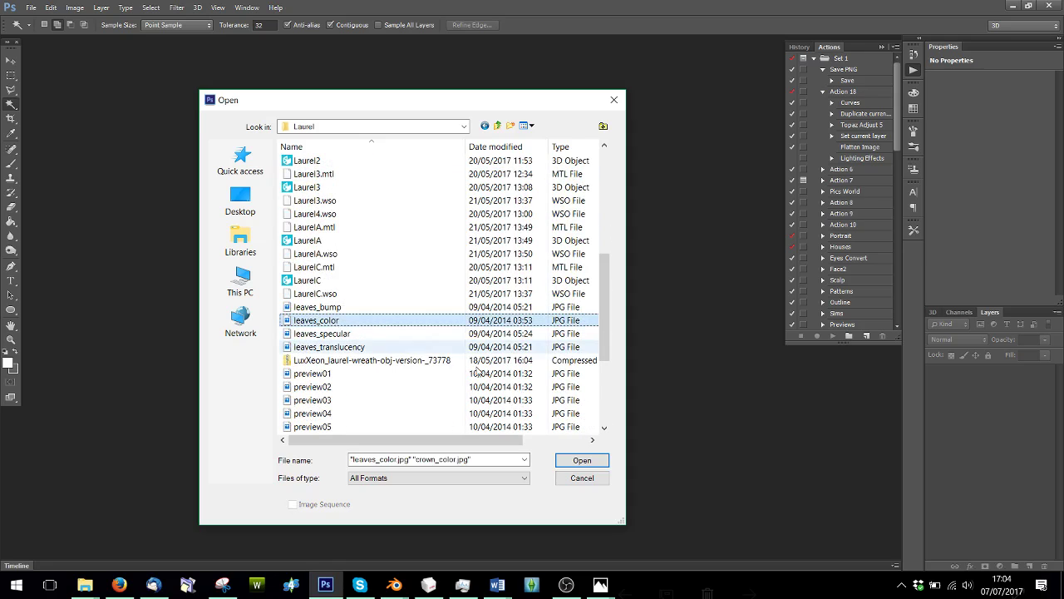
left_click(578, 460)
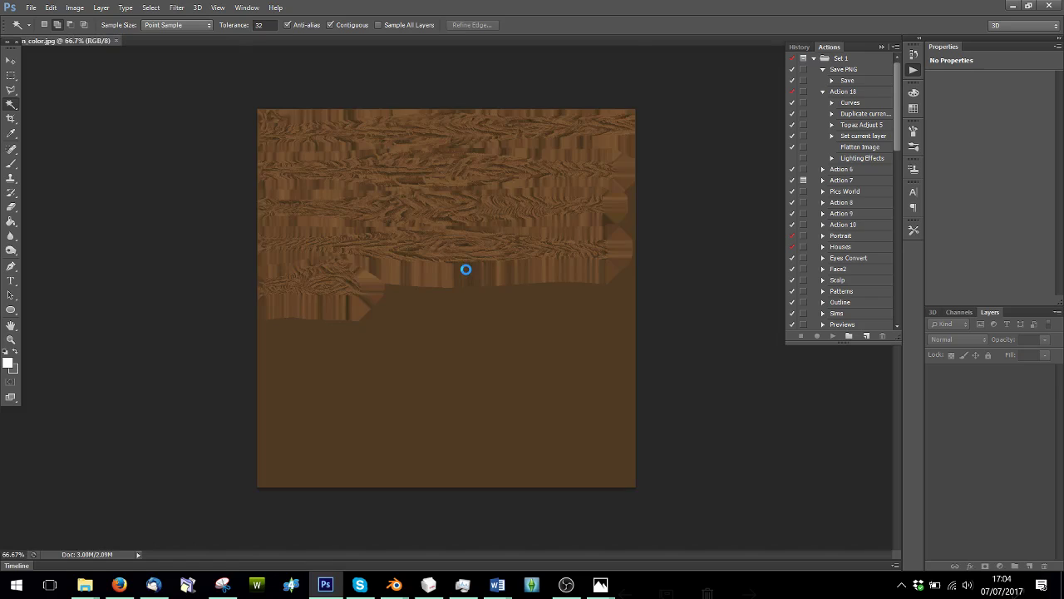
Open UVLeafAFTER.png and UVLeafBEFORE.png together from the Desktop.
left_click(31, 8)
left_click(44, 34)
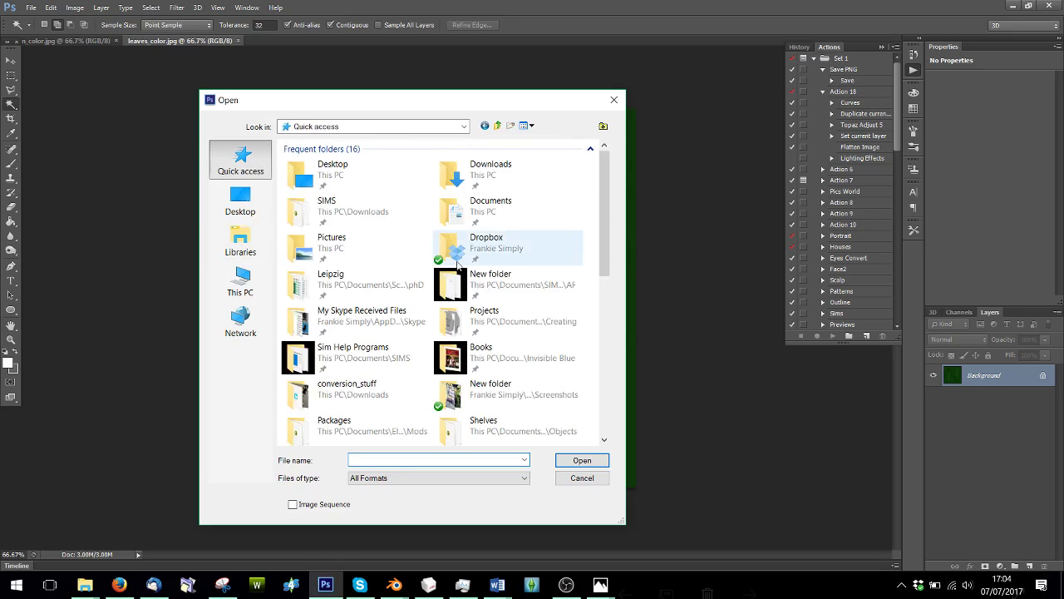
double_click(399, 171)
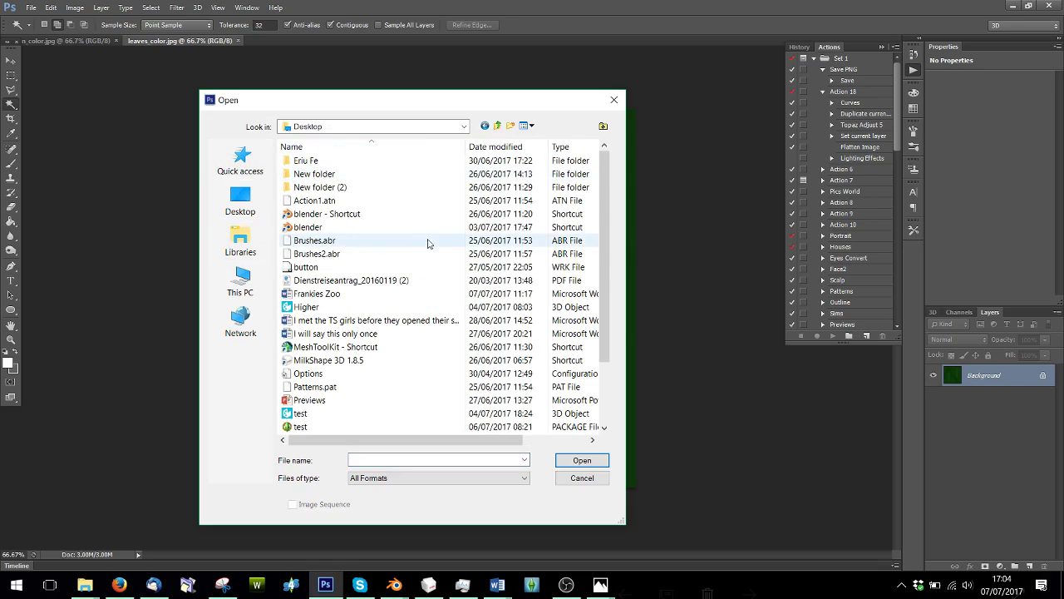
scroll(425, 241, "down", 2)
left_click(318, 400)
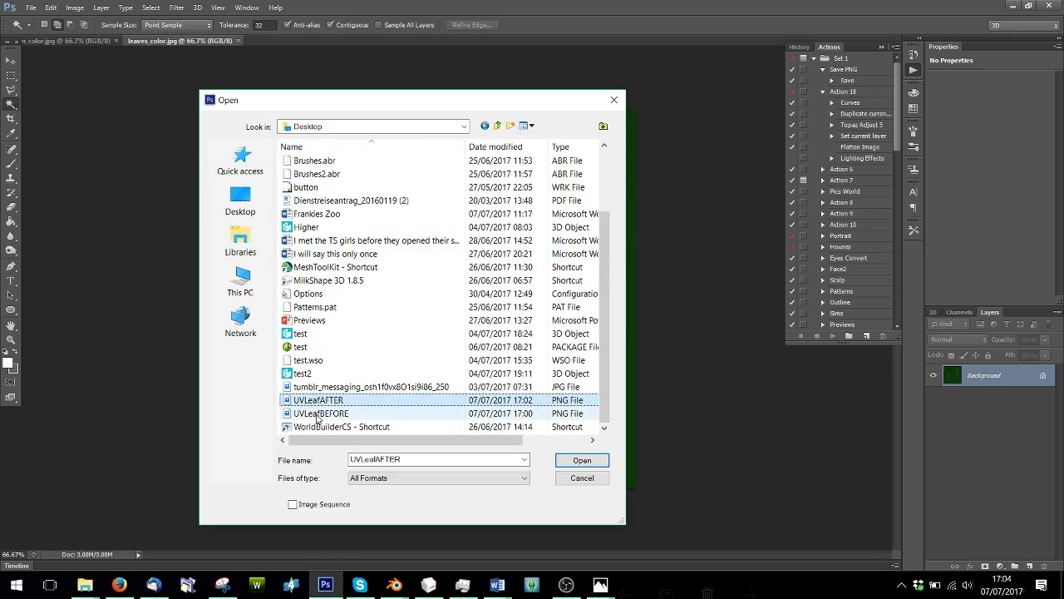
left_click(320, 413, "shift")
left_click(582, 459)
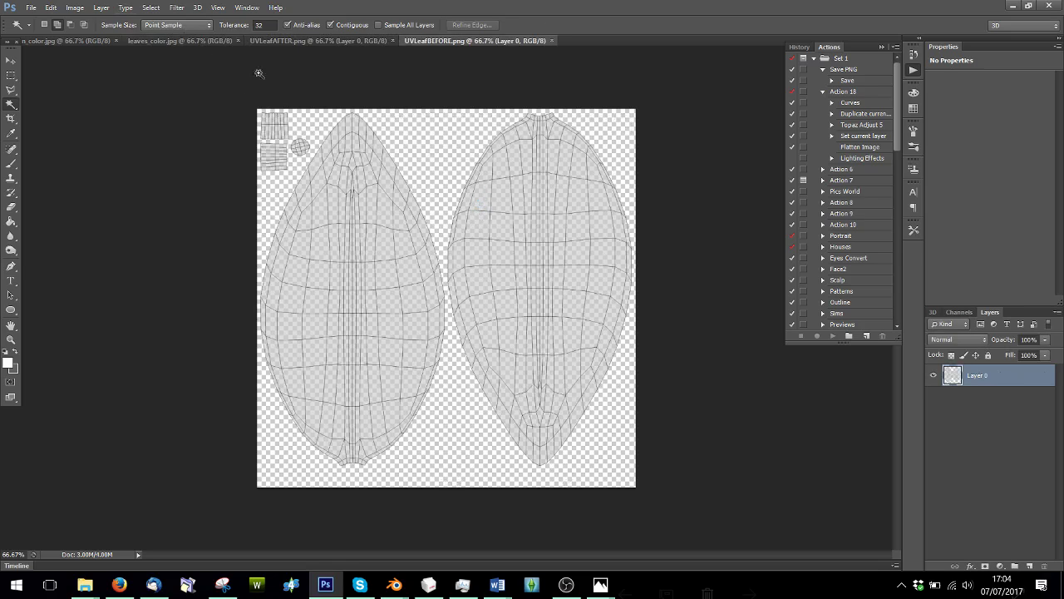
left_click(78, 8)
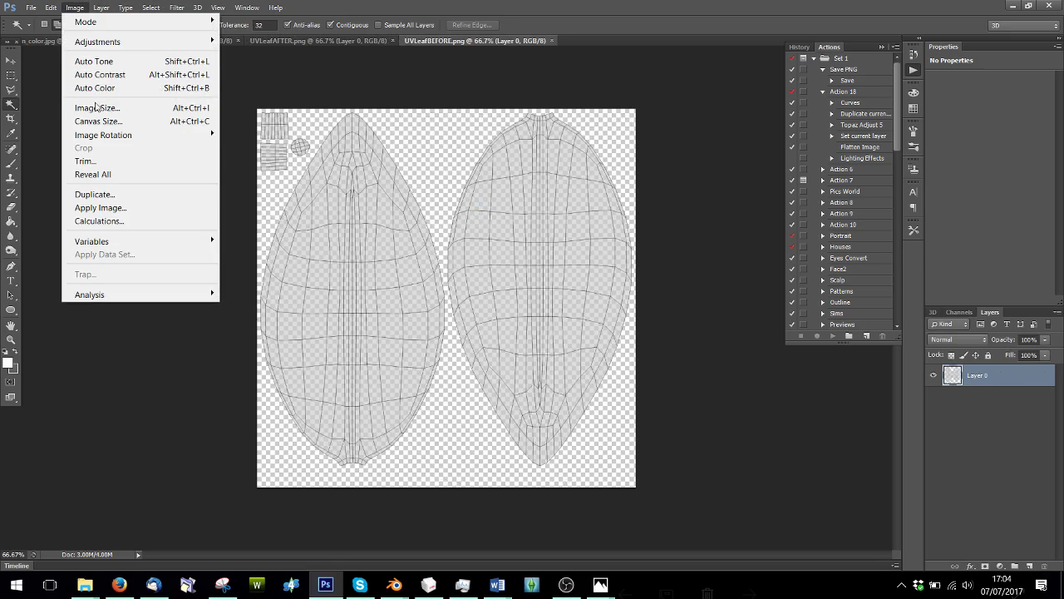
left_click(52, 18)
left_click(66, 40)
left_click(75, 8)
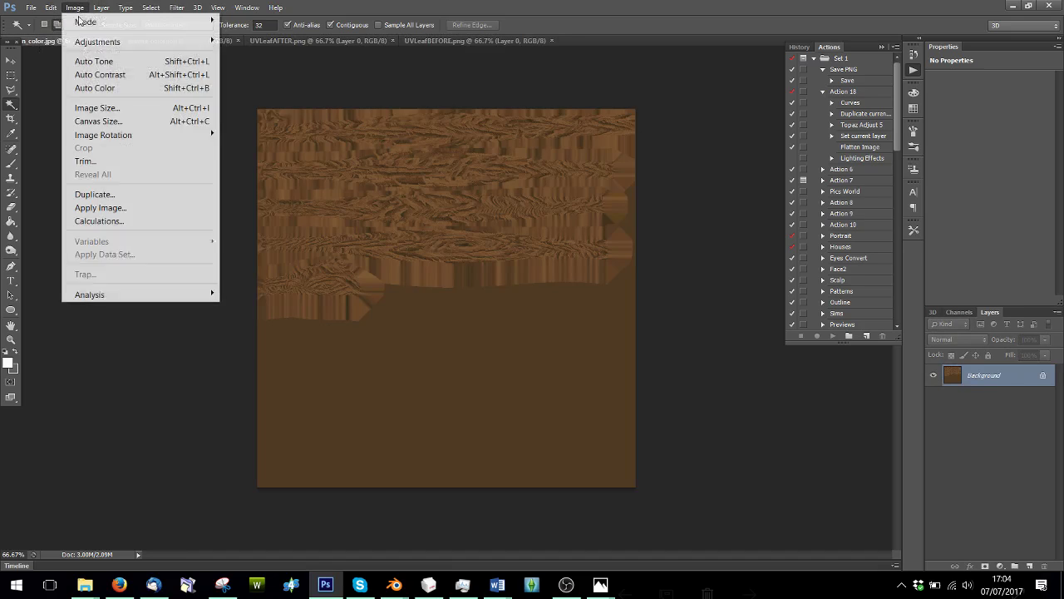
left_click(91, 108)
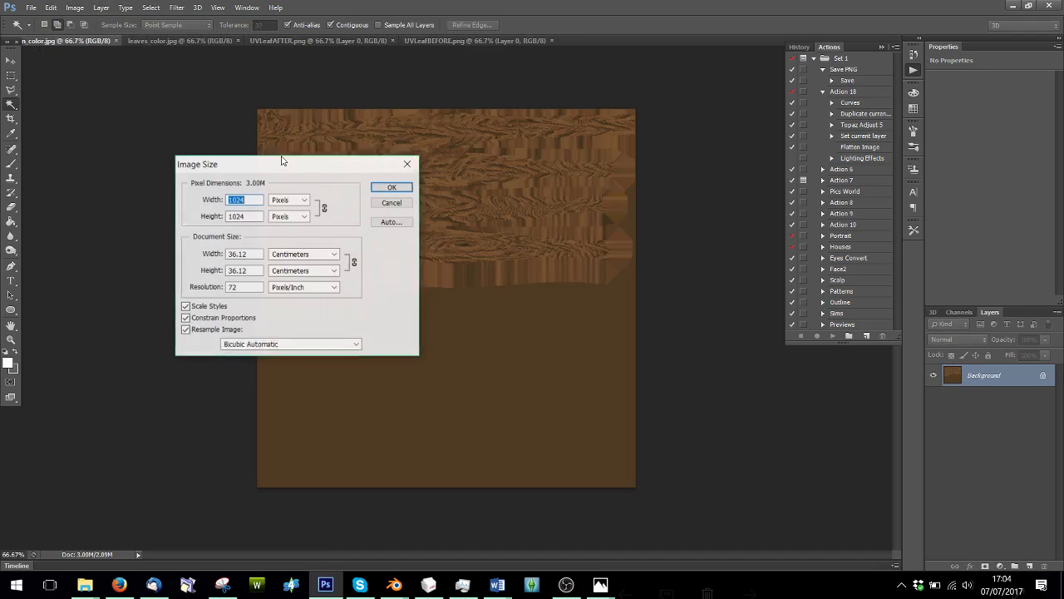
left_click(404, 187)
left_click(144, 40)
left_click(75, 8)
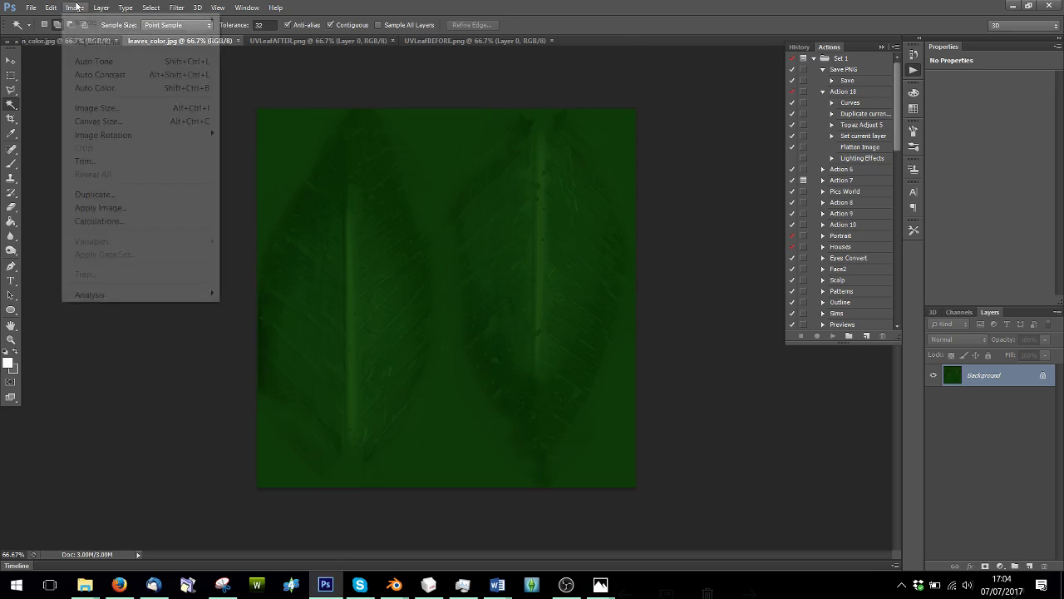
left_click(92, 107)
left_click(392, 186)
left_click(318, 40)
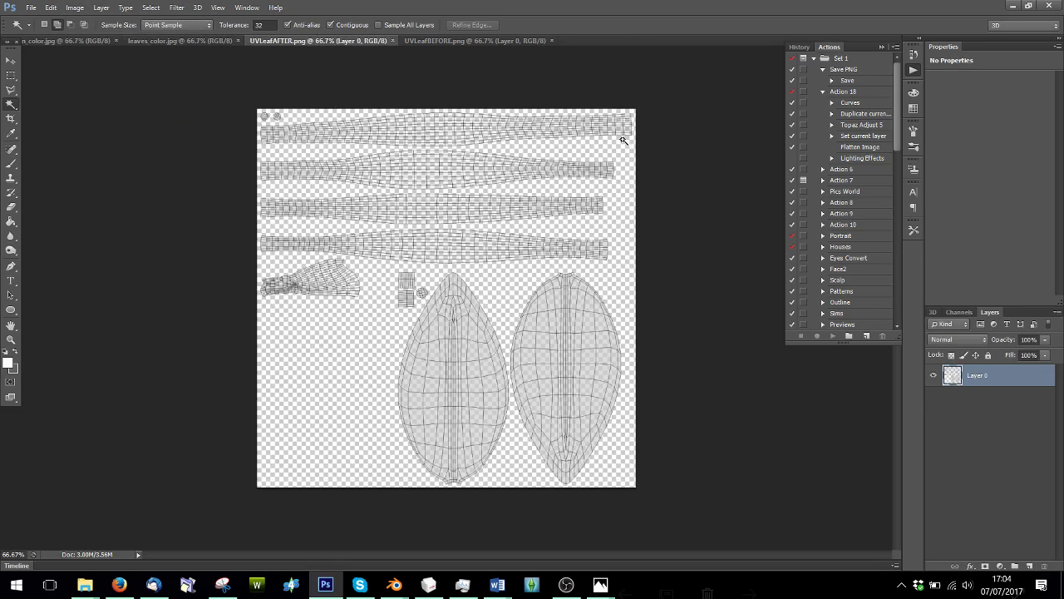
left_click(473, 40)
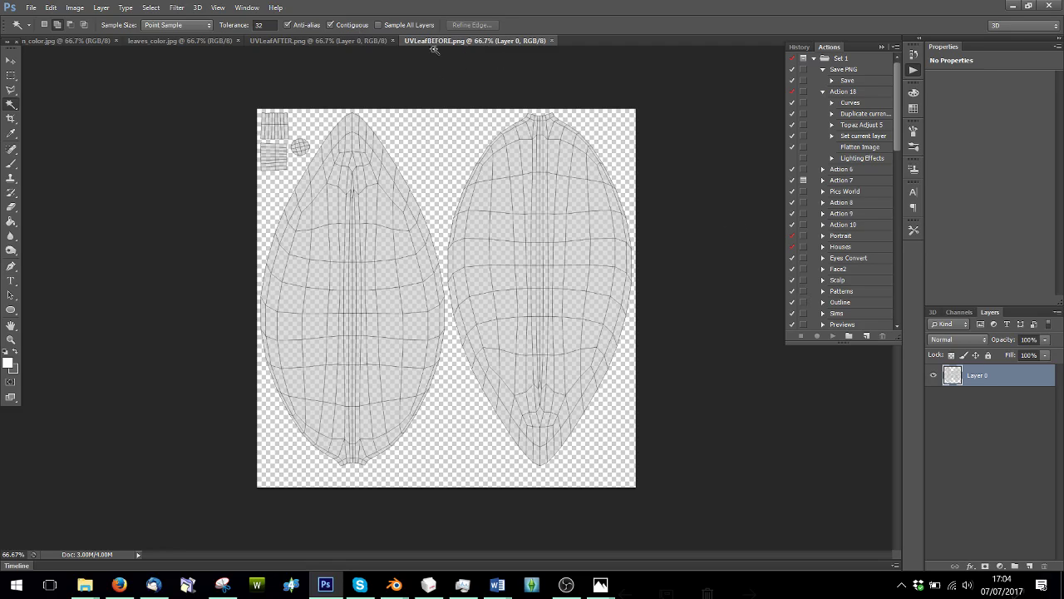
Duplicate UVLeafBEFORE's Layer 0 into leaves_color.jpg and check the new Layer 1 there.
right_click(985, 388)
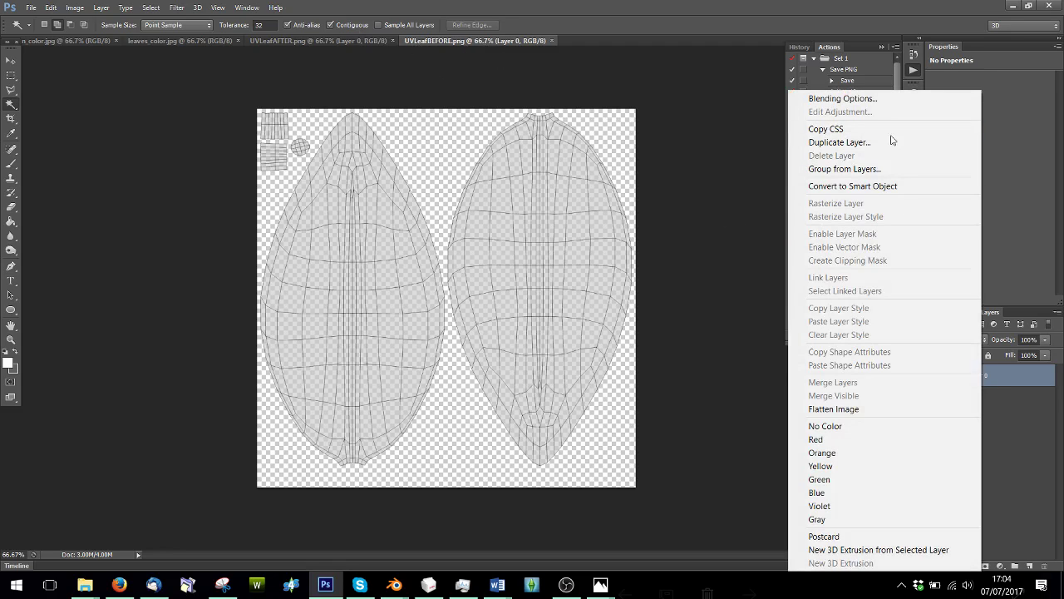
left_click(886, 142)
left_click(644, 290)
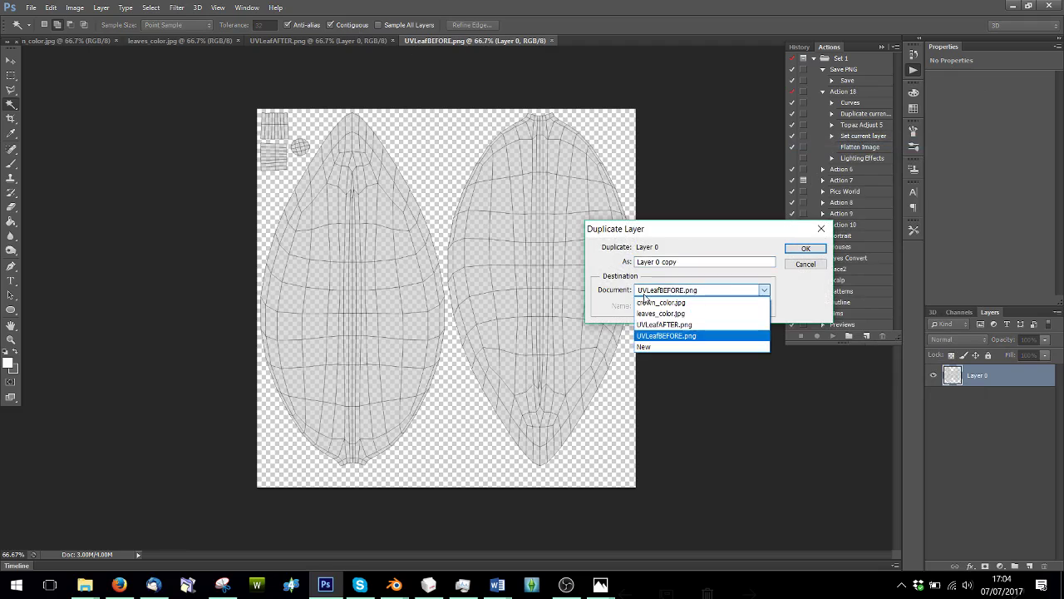
left_click(663, 316)
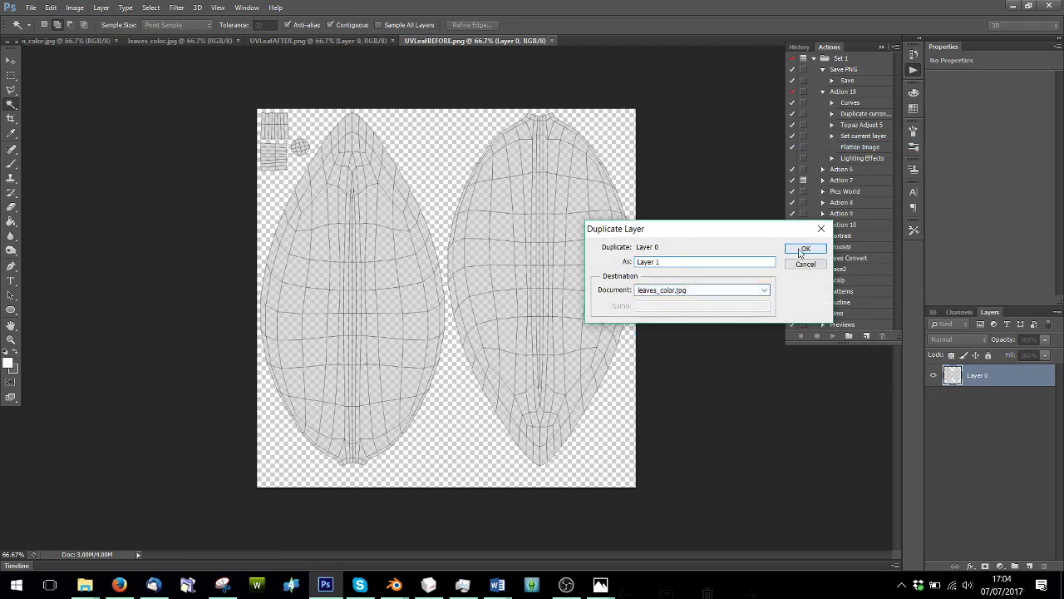
left_click(806, 248)
left_click(154, 41)
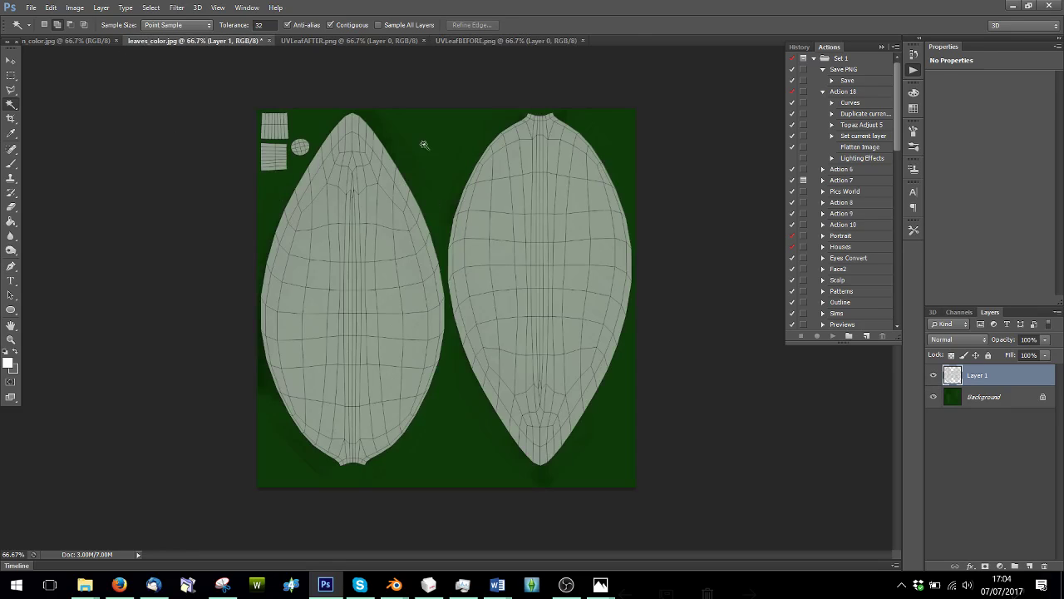
left_click(933, 375)
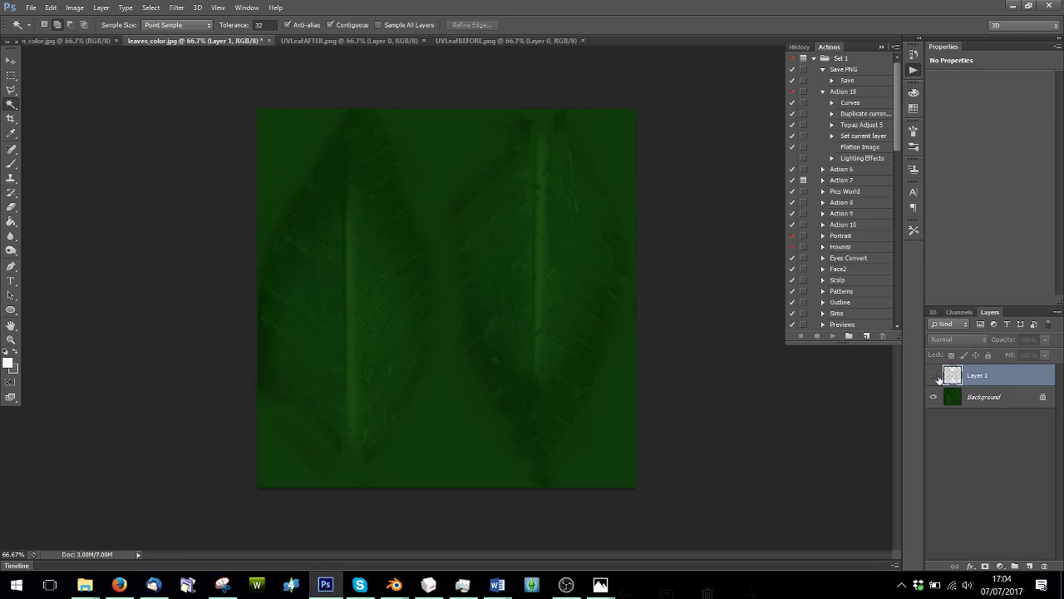
left_click(934, 375)
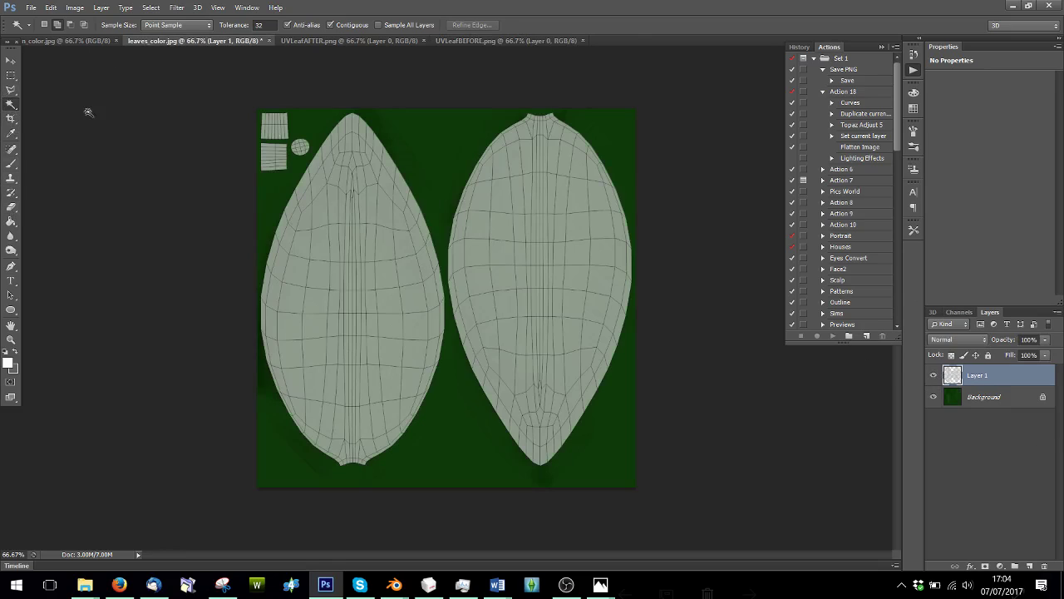
Magic-wand the green surround, invert the selection to the leaves, and target the Background layer.
left_click(452, 133)
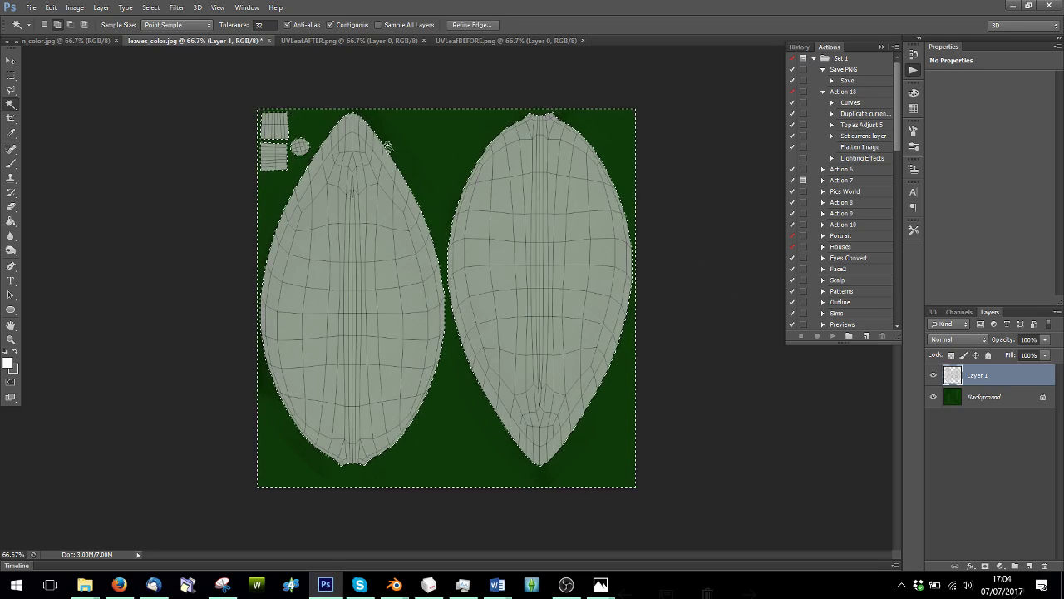
left_click(151, 7)
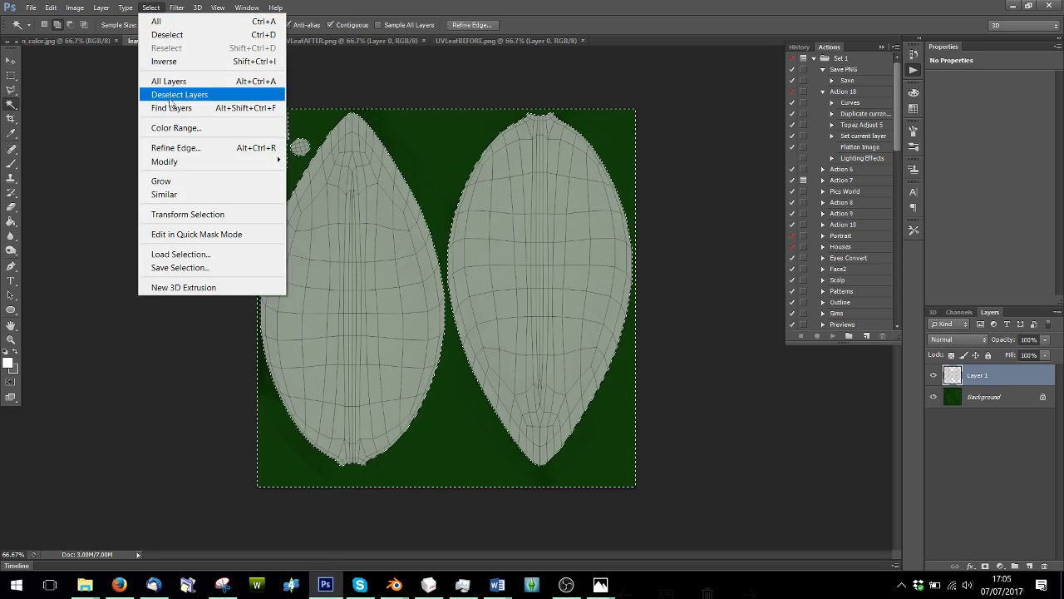
left_click(167, 61)
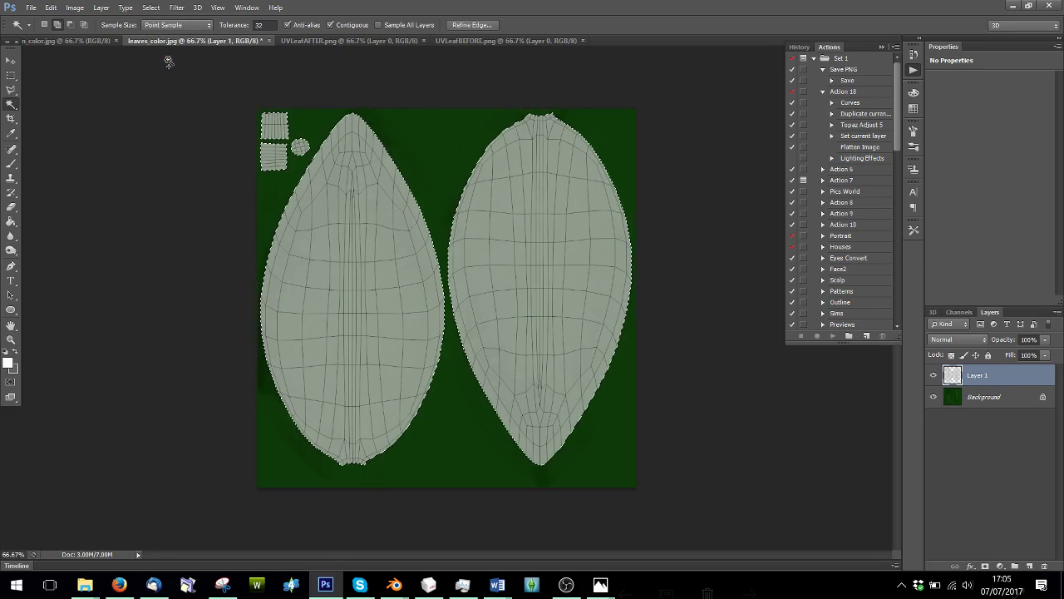
left_click(998, 405)
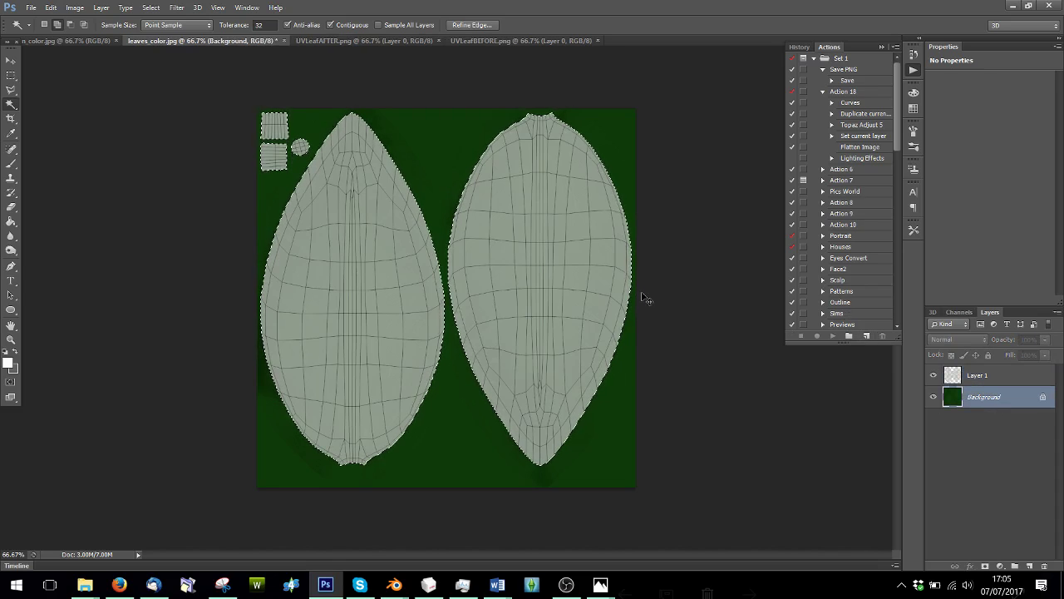
Paste the leaves into crown_color.jpg and transform them to W 60% and H 60%.
left_click(58, 40)
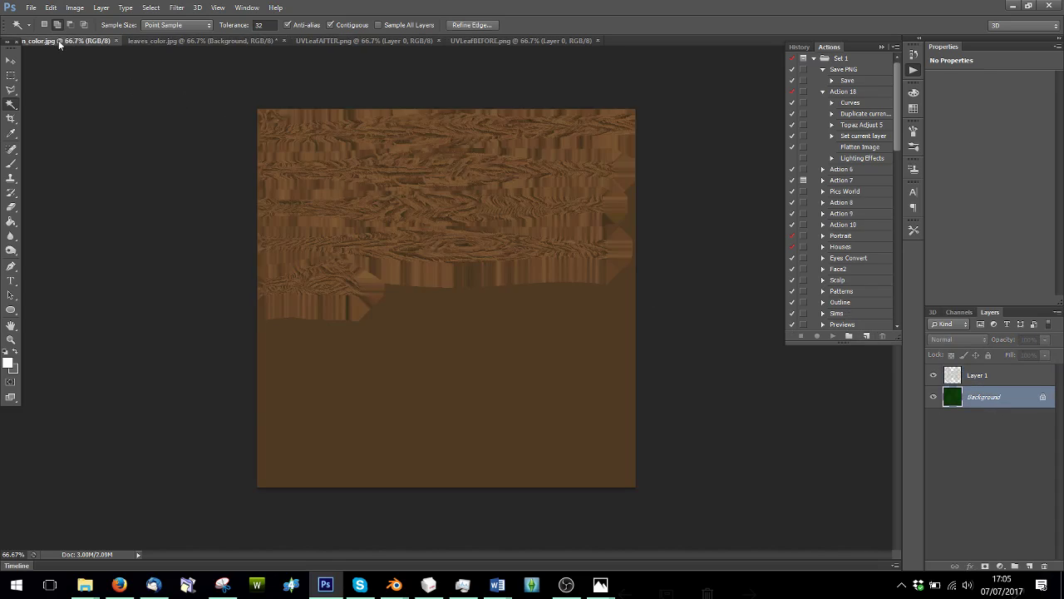
key("ctrl+v")
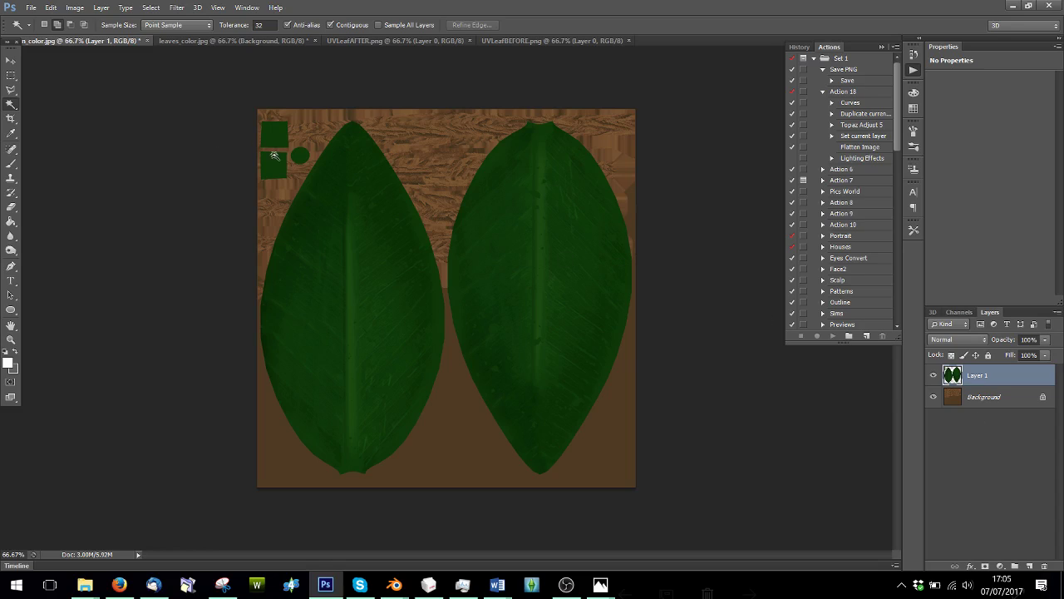
key("ctrl+t")
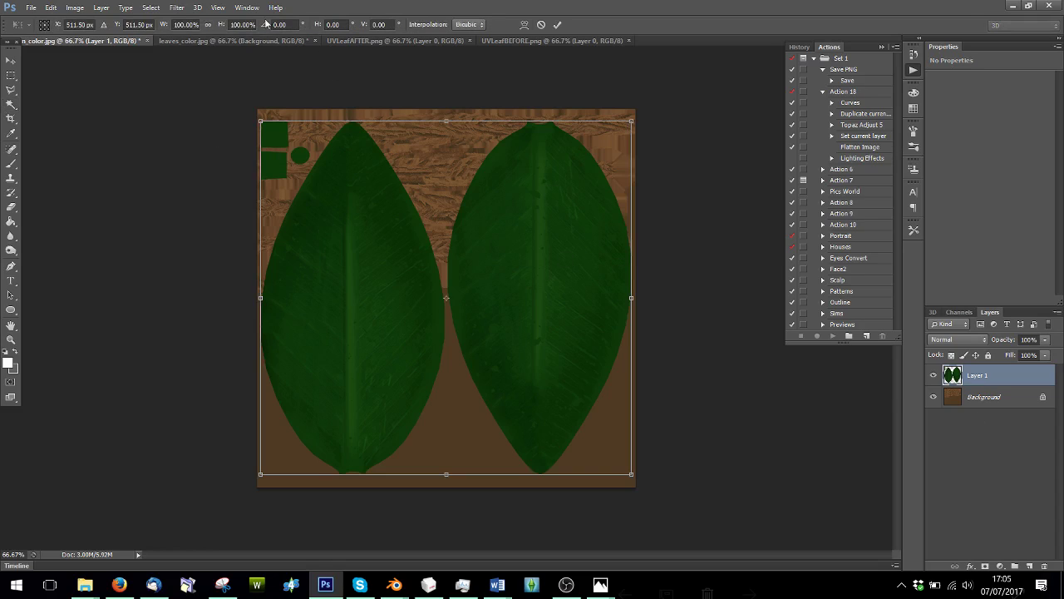
left_click(196, 24)
left_click_drag(173, 25, 207, 25)
type("60")
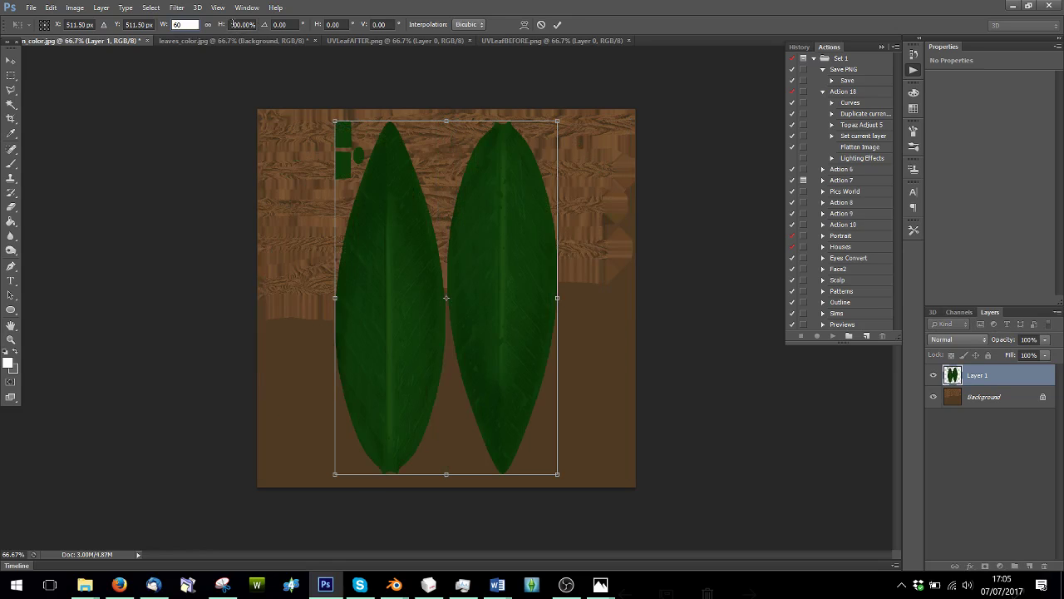
left_click_drag(233, 24, 261, 29)
type("60")
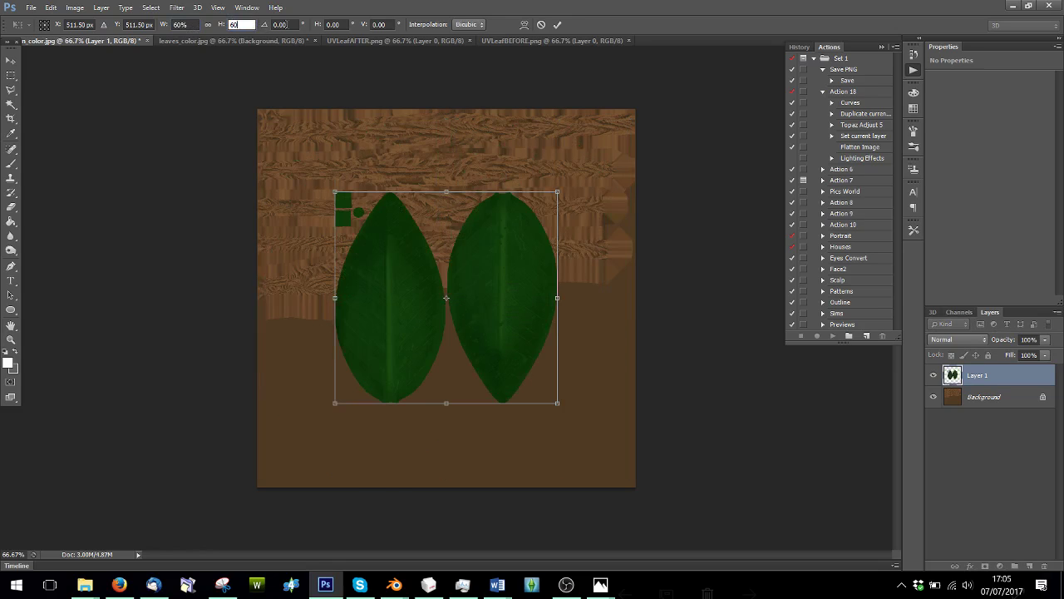
left_click(557, 25)
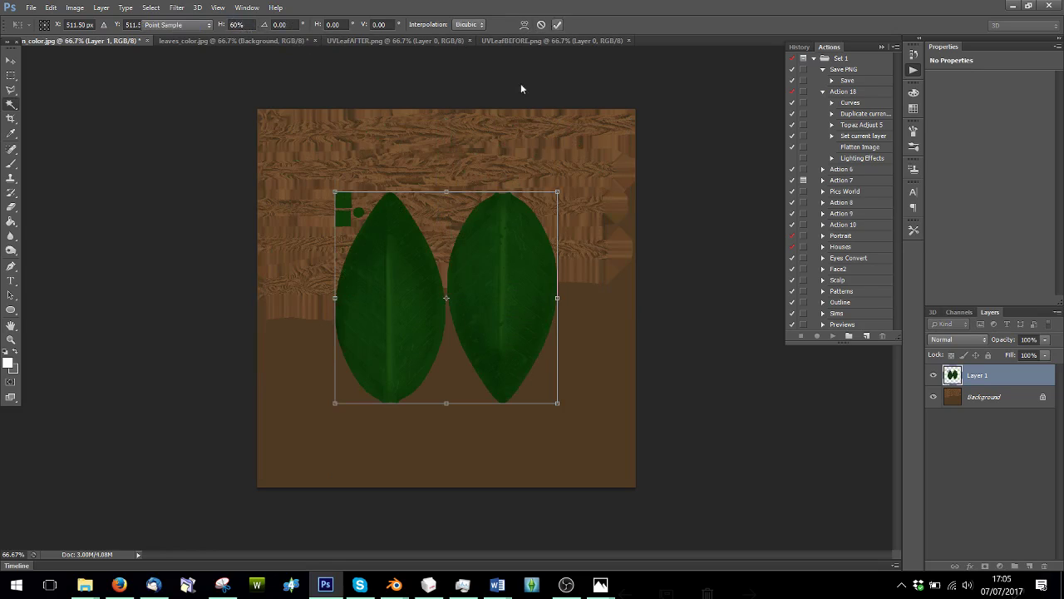
Duplicate UVLeafAFTER.png's Layer 0 into crown_color.jpg and view it there.
left_click(417, 41)
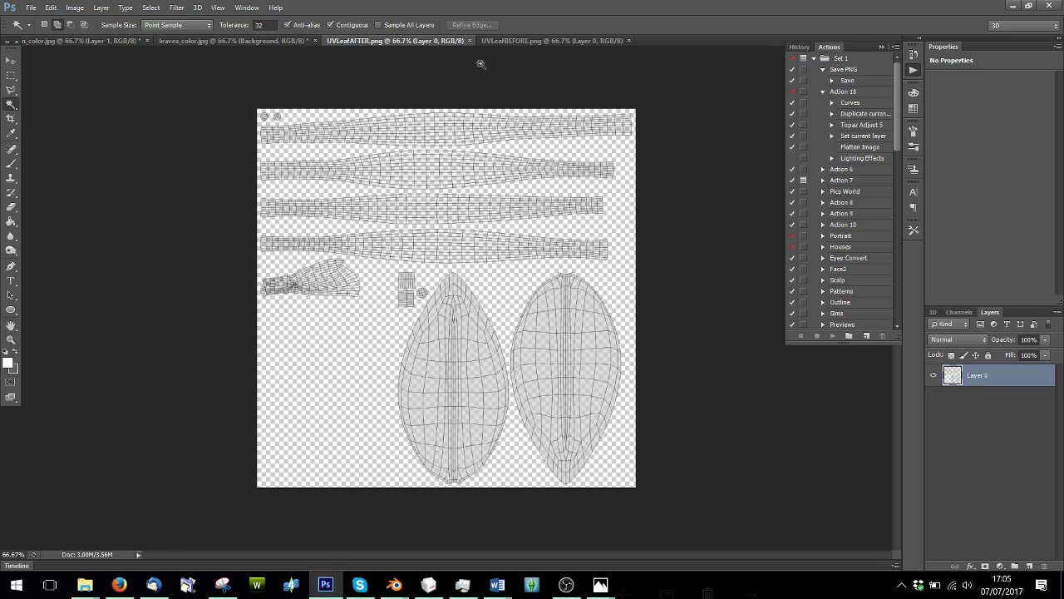
right_click(977, 379)
left_click(848, 140)
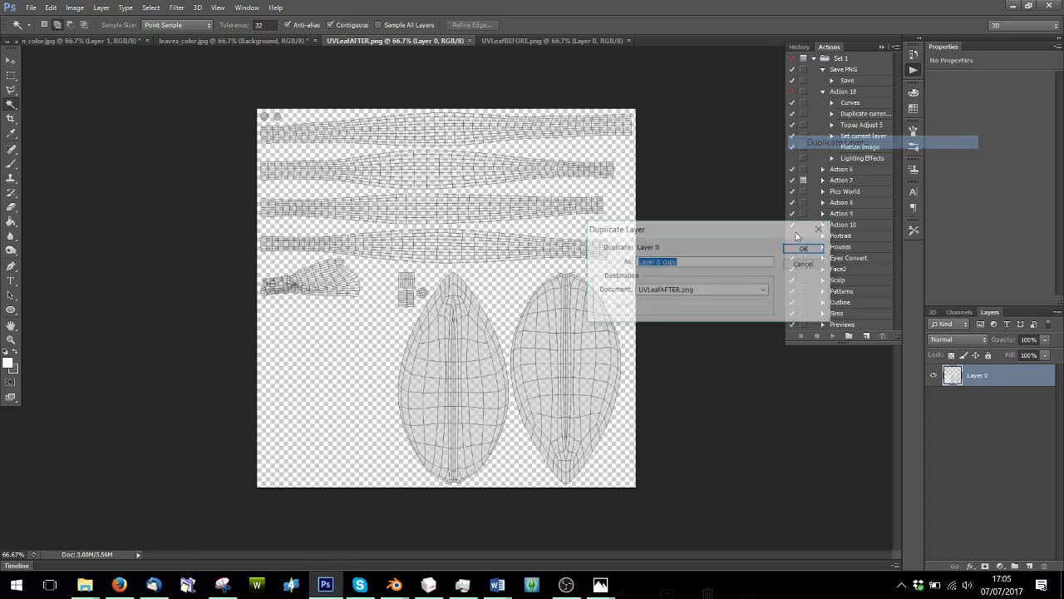
left_click(701, 292)
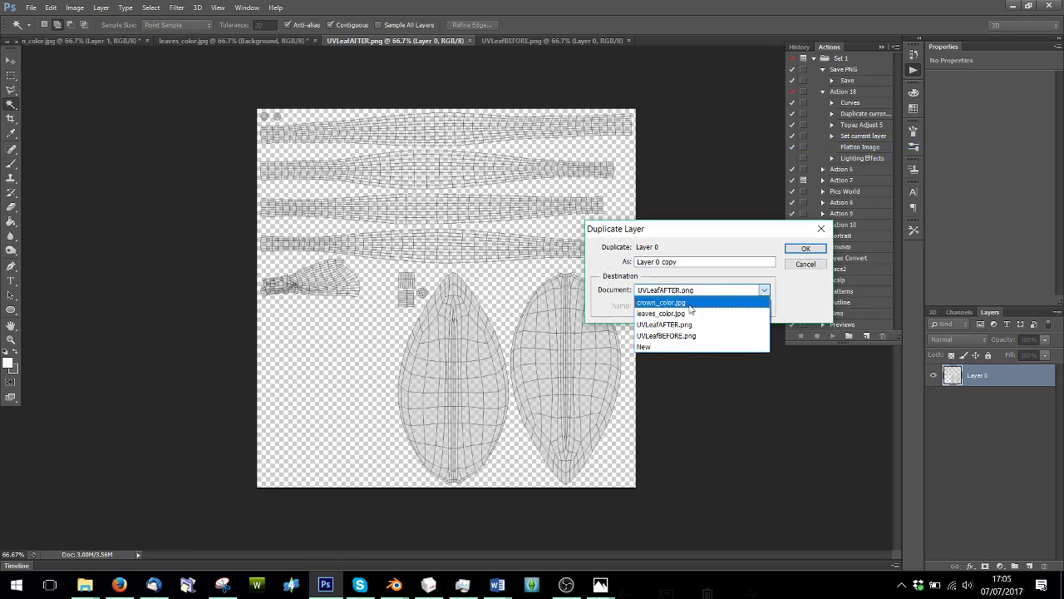
left_click(695, 301)
left_click(805, 250)
left_click(54, 41)
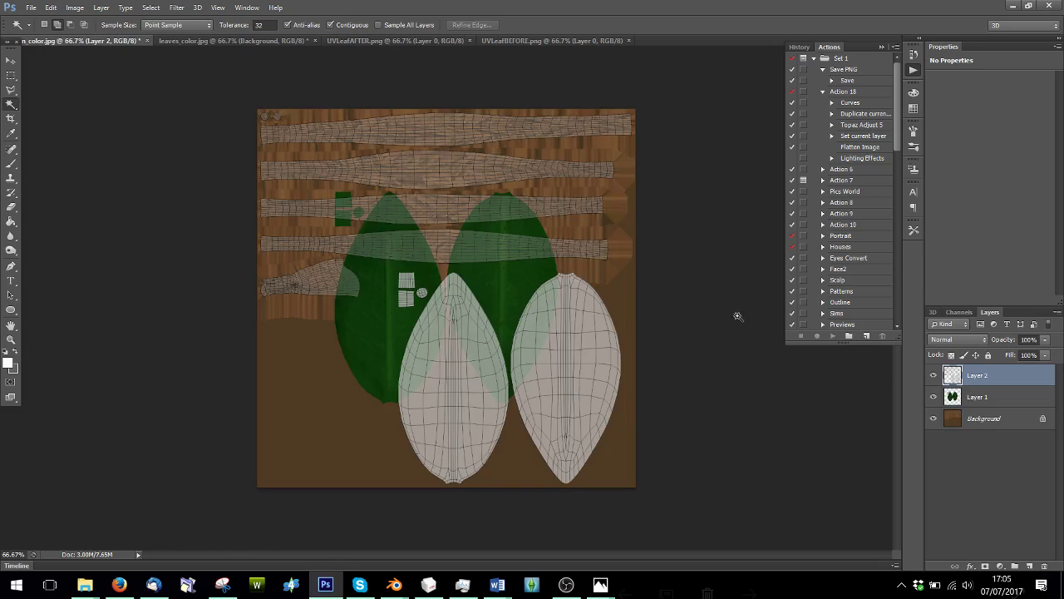
Move Layer 1's green leaves onto the UV leaf islands and hide the Layer 2 wireframe.
left_click(977, 400)
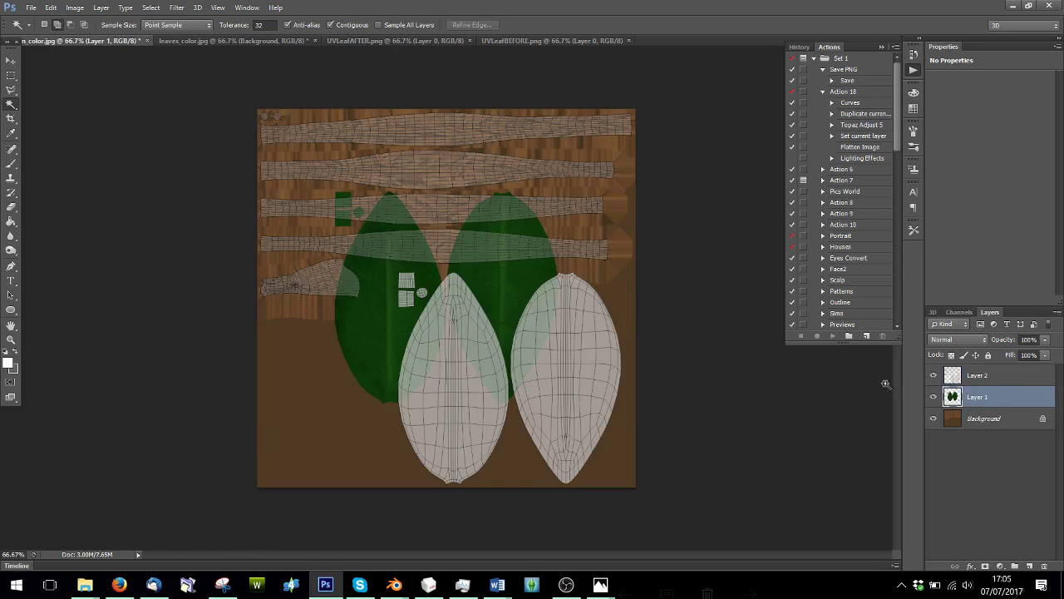
left_click(10, 62)
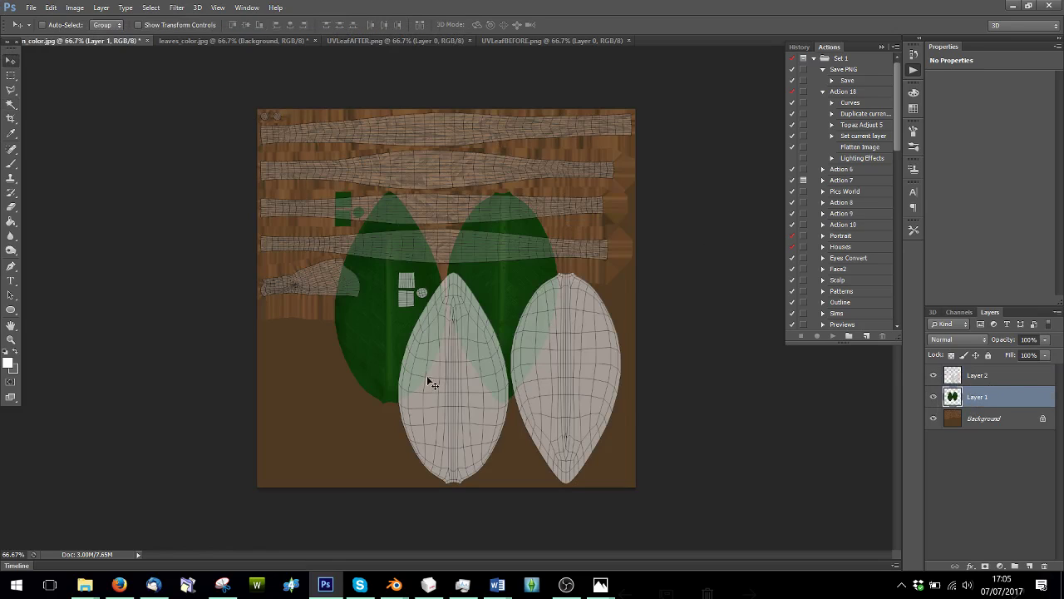
left_click_drag(391, 343, 453, 420)
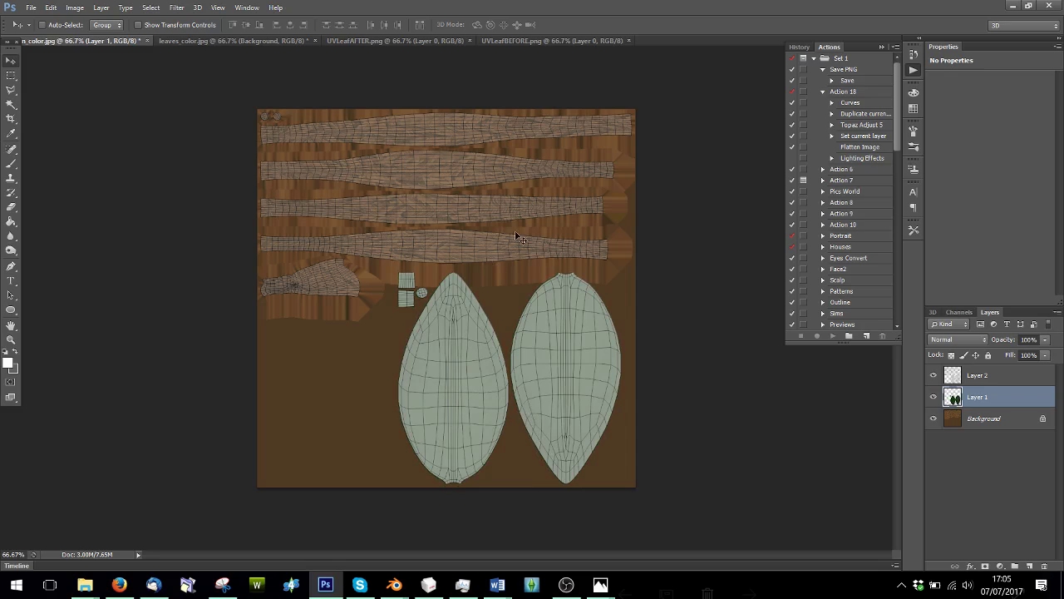
left_click(935, 376)
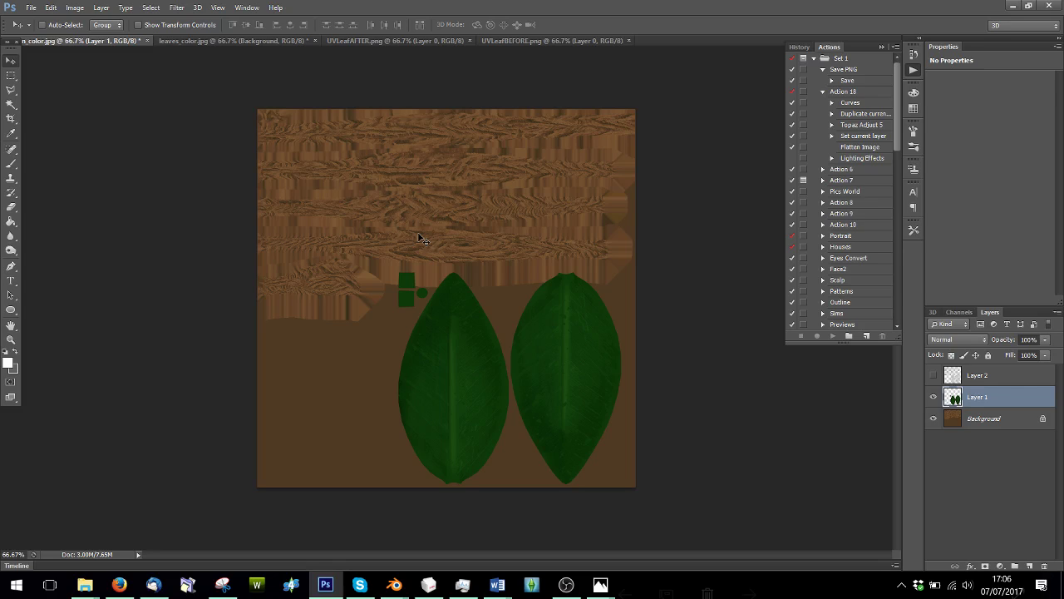
Save the texture via Save As as a PNG named 'lea', accepting the PNG options.
left_click(30, 8)
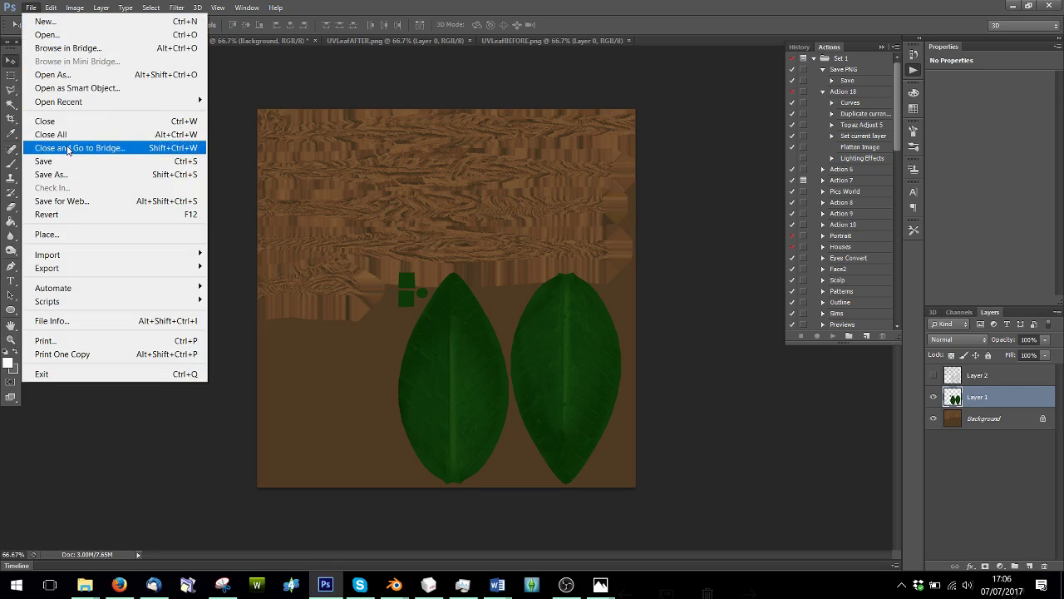
left_click(74, 174)
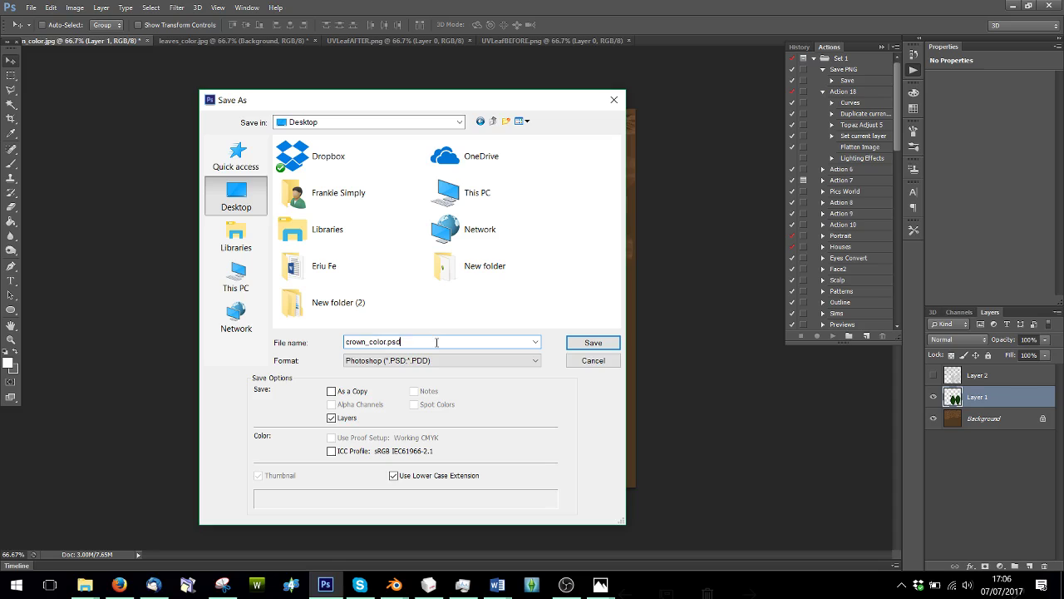
left_click(366, 361)
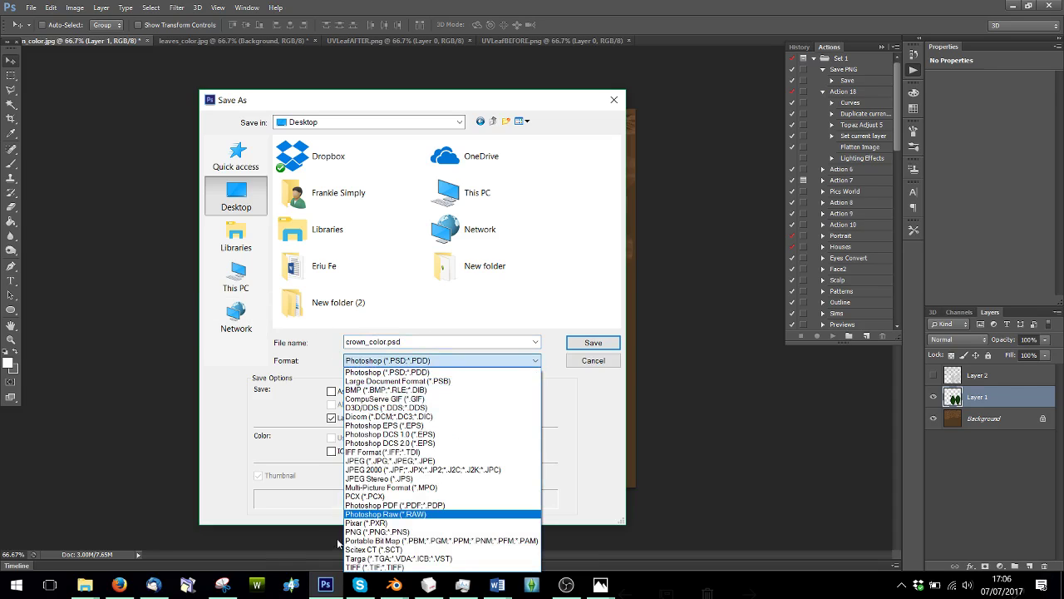
left_click(370, 531)
double_click(381, 342)
type("lea")
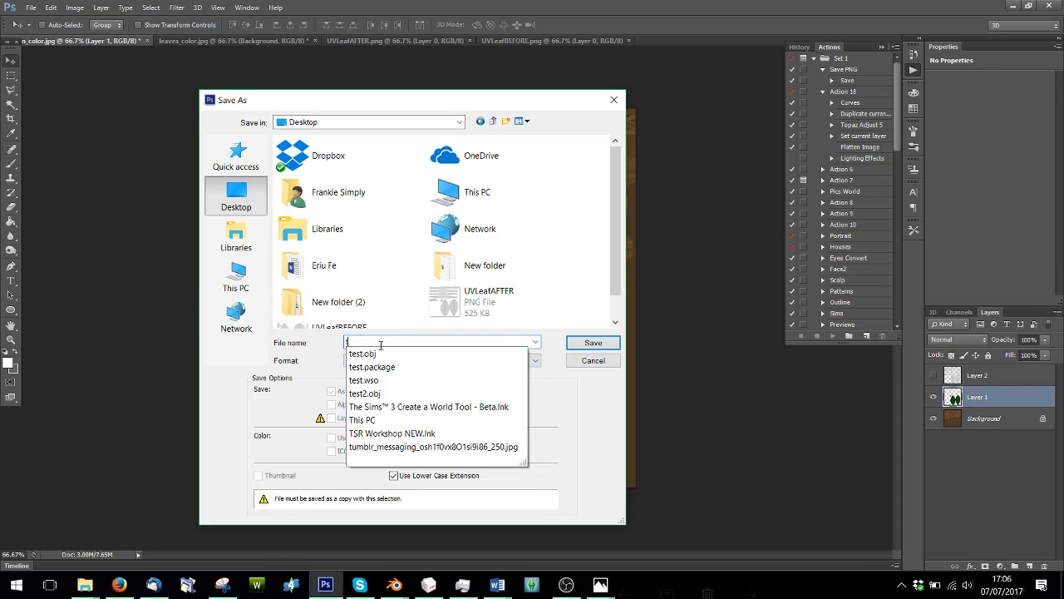
left_click(593, 343)
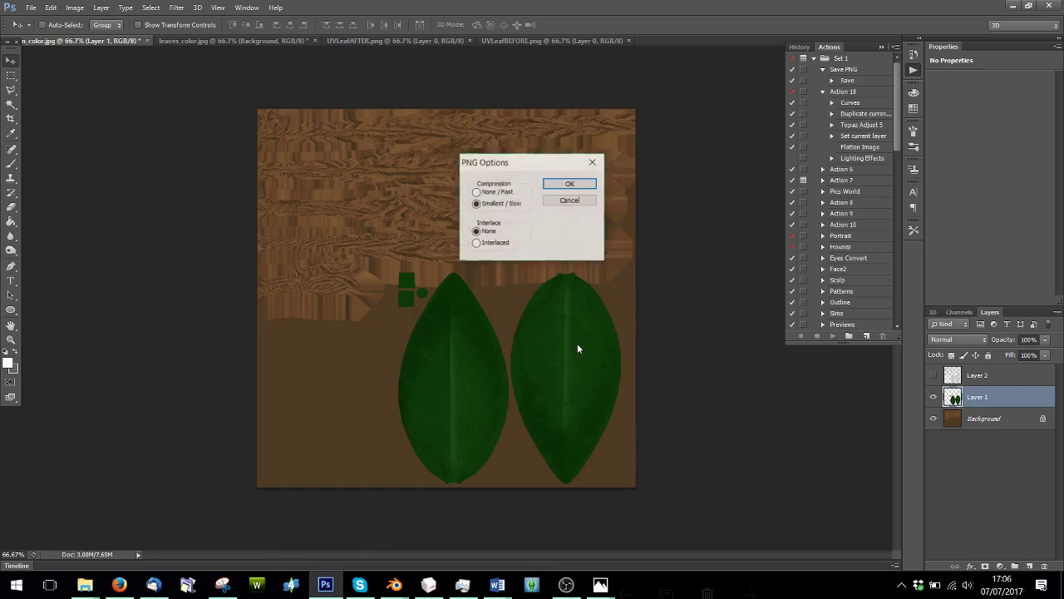
left_click(568, 183)
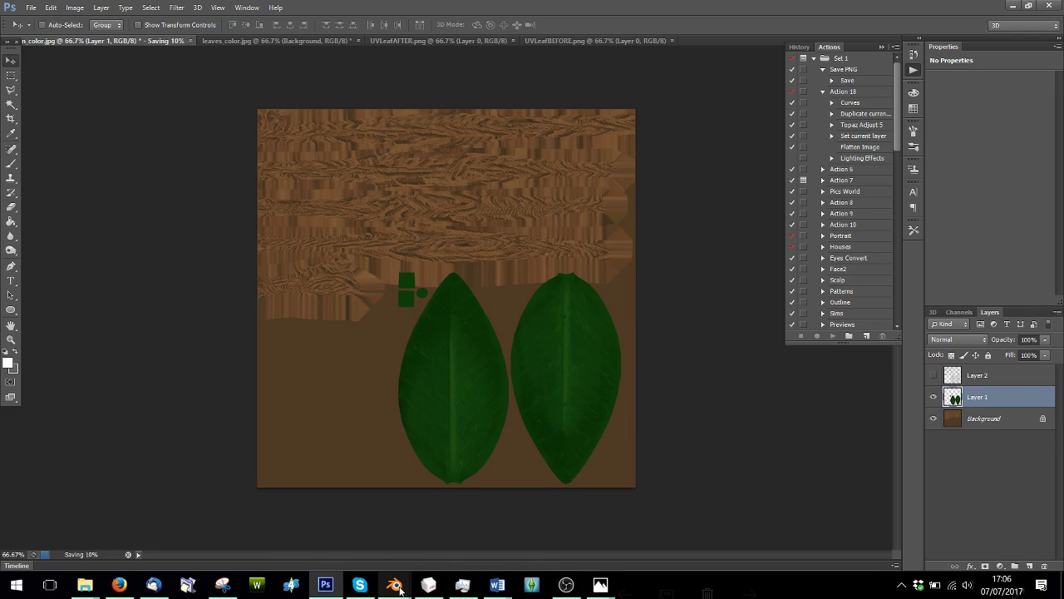
Return the crown to Object Mode in Blender and set the render engine to Cycles.
mouse_move(396, 584)
left_click(468, 531)
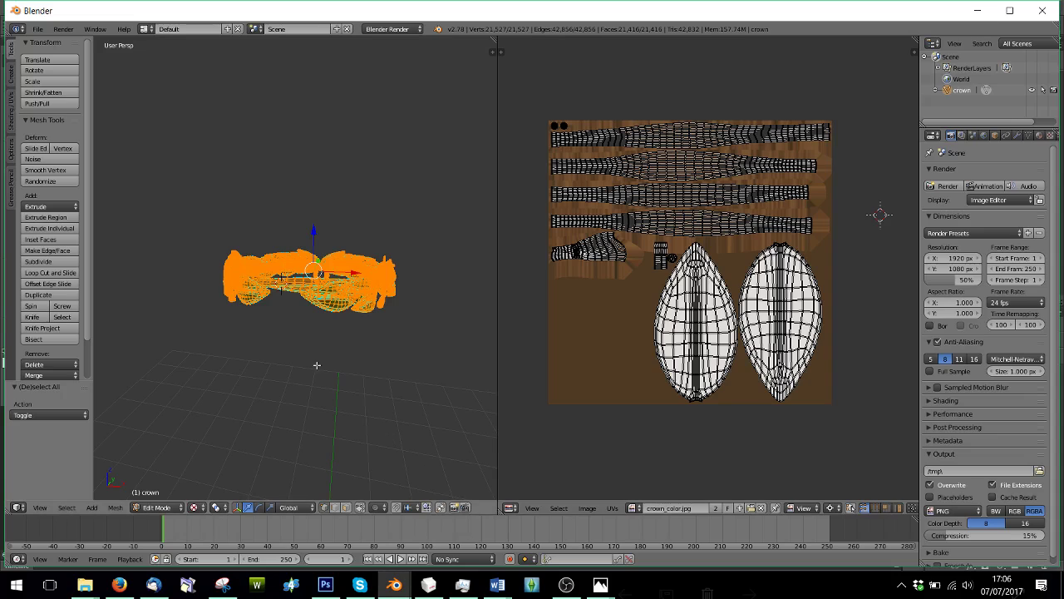
left_click(158, 507)
left_click(166, 492)
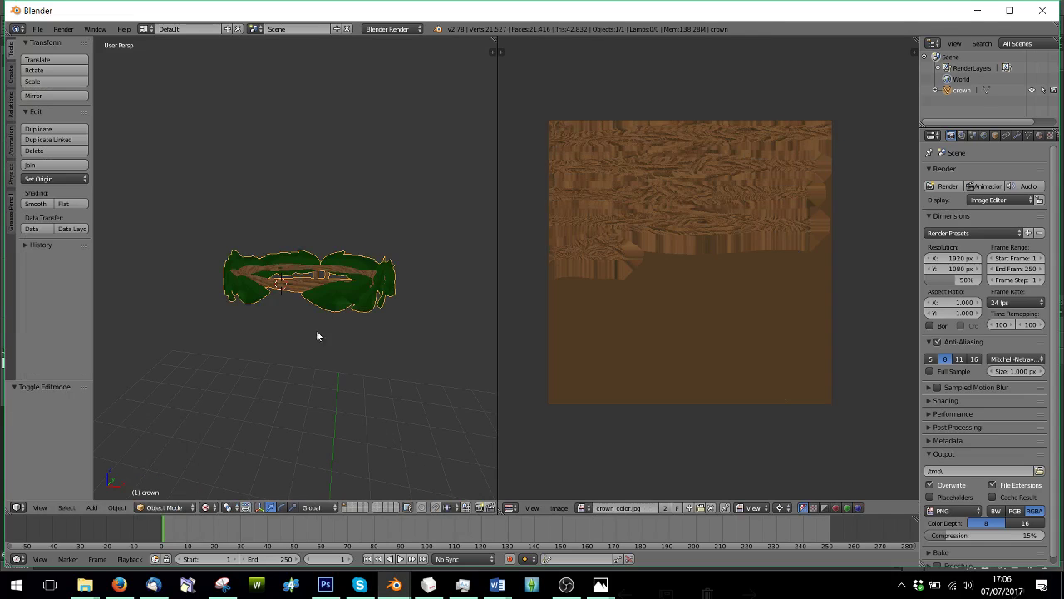
left_click(392, 29)
left_click(392, 61)
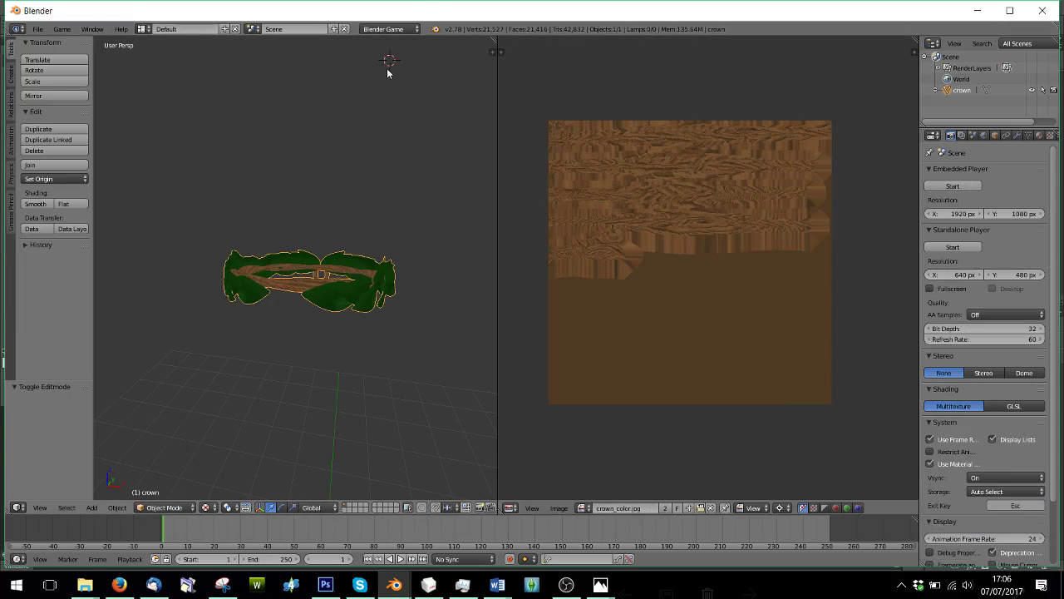
left_click(390, 29)
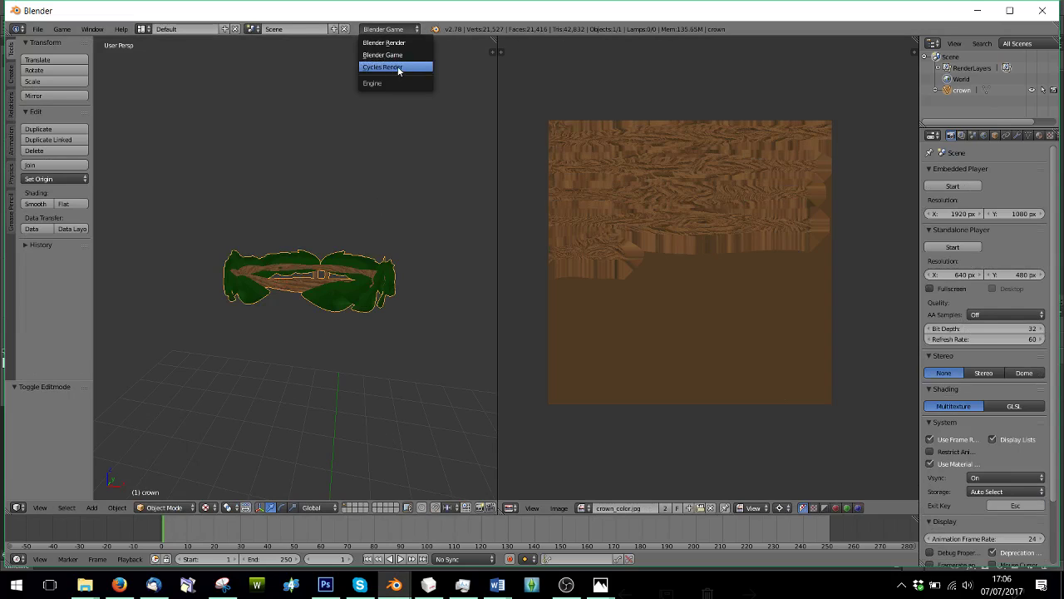
left_click(398, 67)
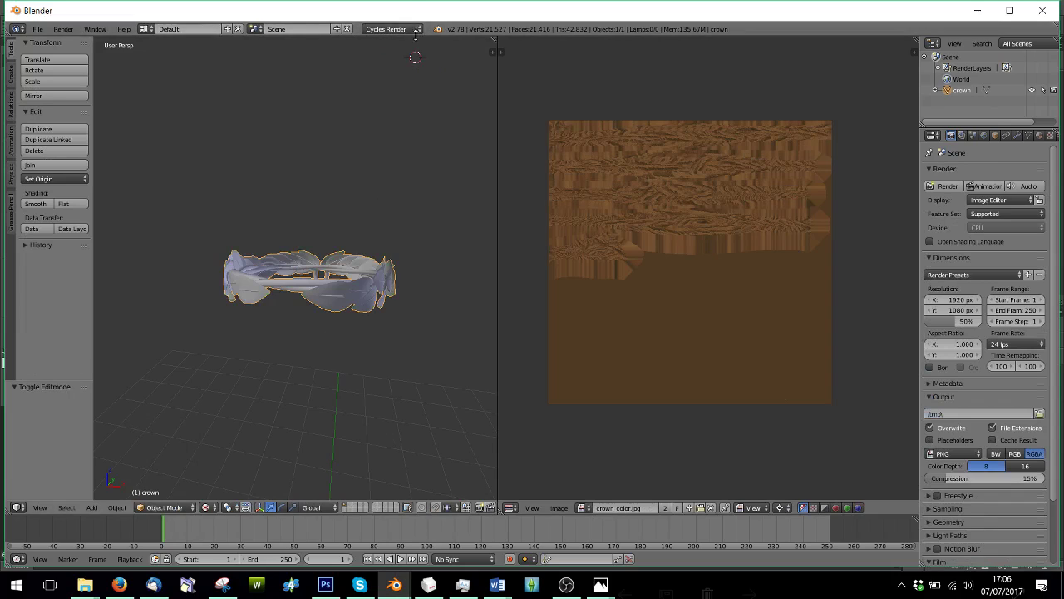
Replace the crown's material with a new one whose Color is an Image Texture using Desktop test.png.
left_click(1039, 136)
left_click(1049, 185)
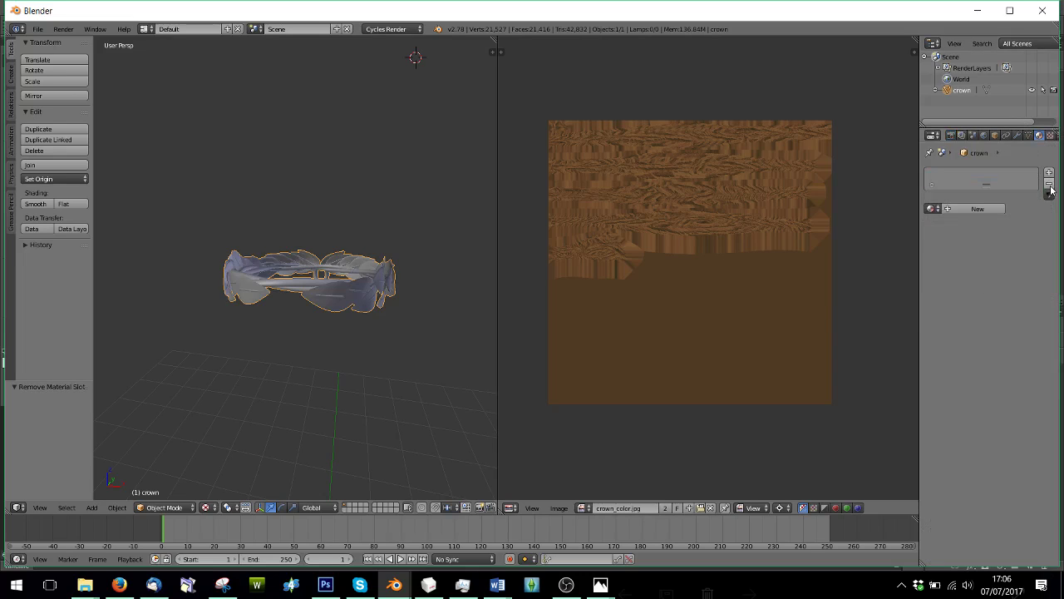
left_click(1002, 209)
left_click(1049, 289)
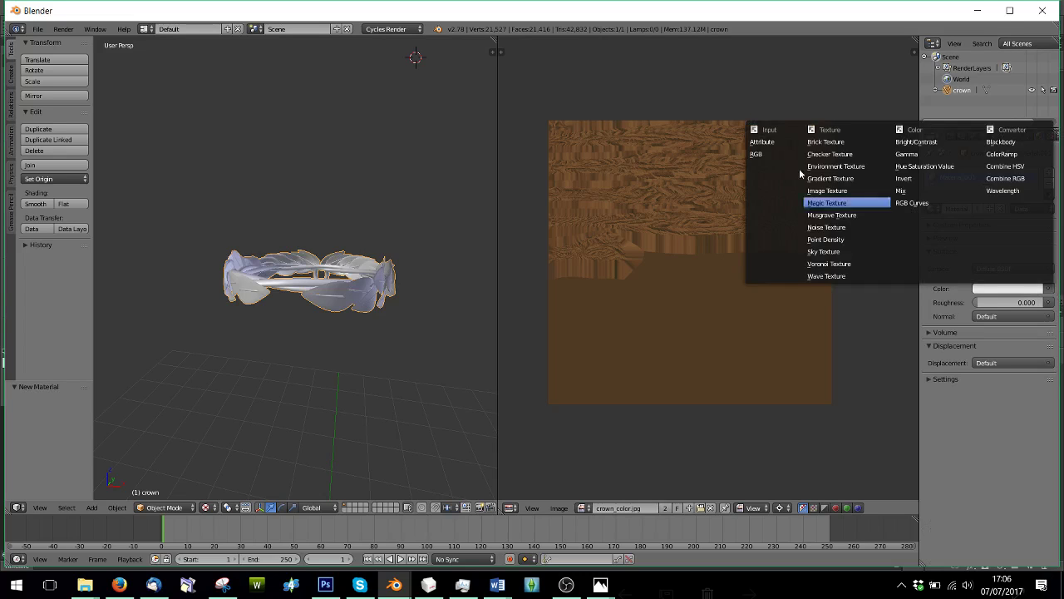
left_click(827, 191)
left_click(1012, 303)
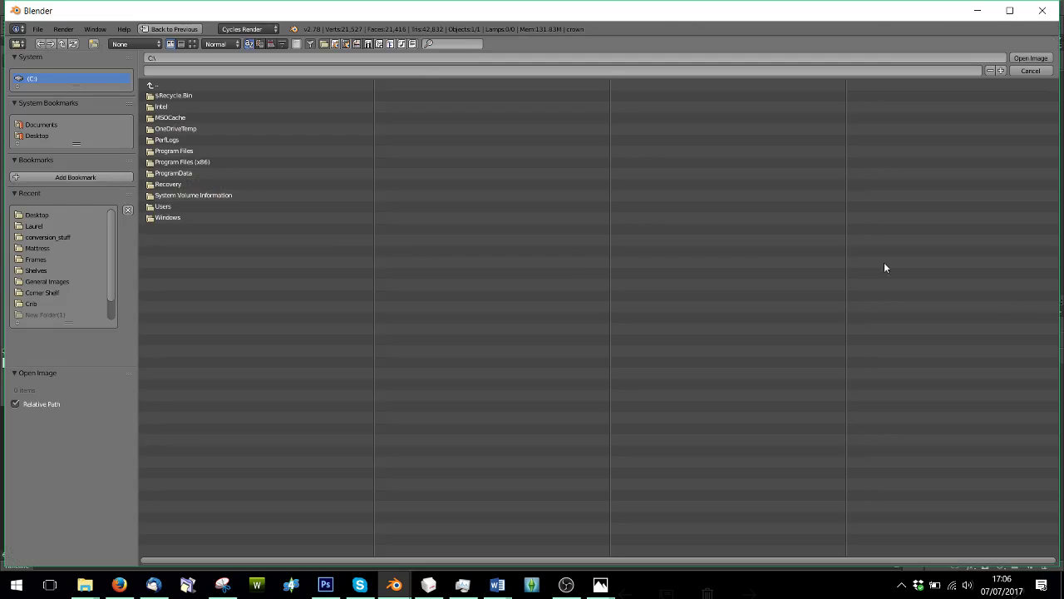
left_click(46, 214)
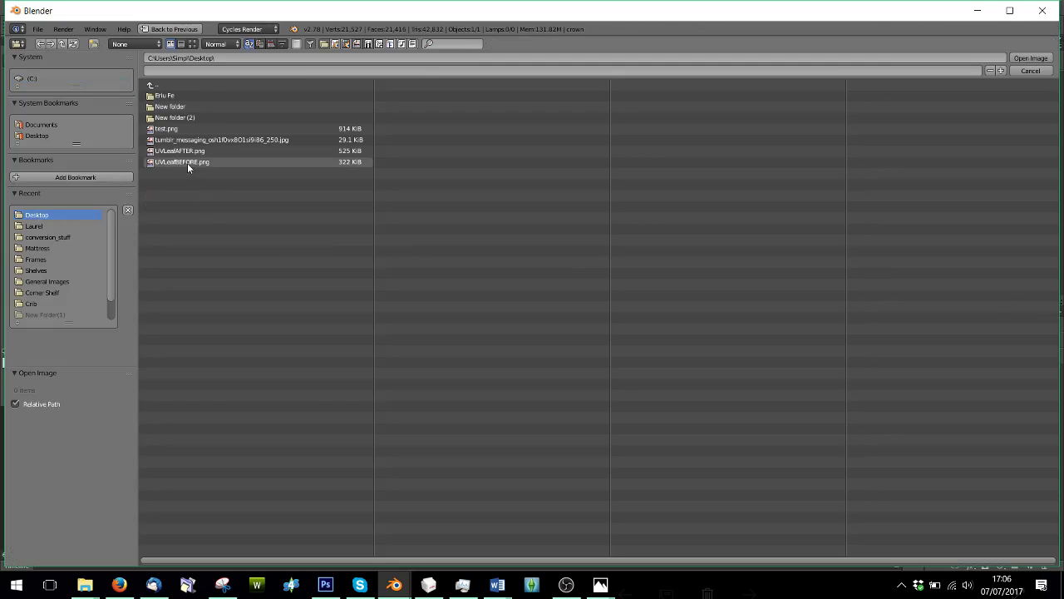
left_click(173, 131)
double_click(173, 132)
scroll(301, 341, "down", 2)
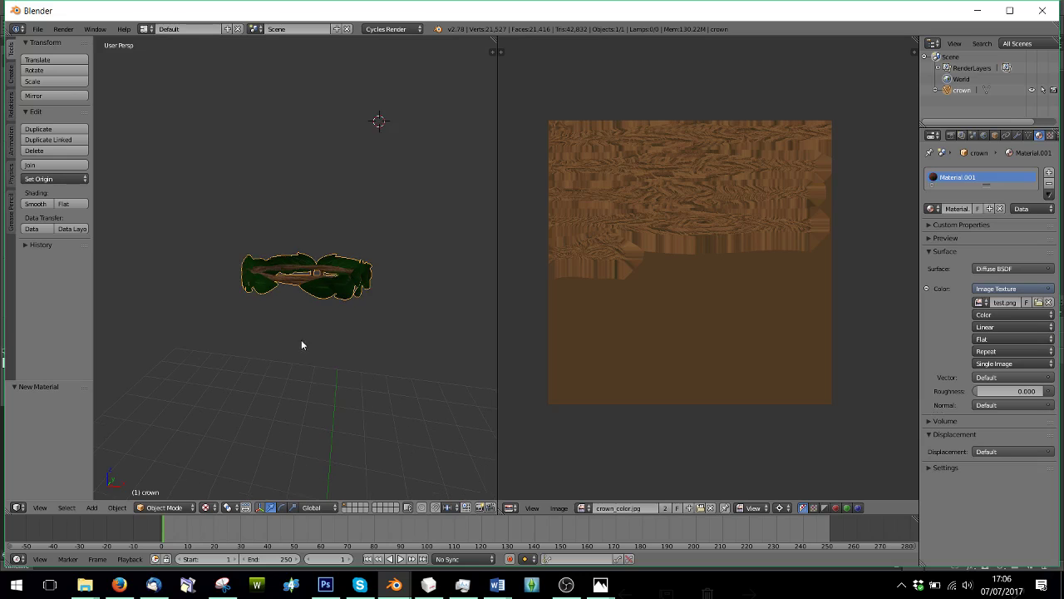
scroll(301, 345, "up", 6)
middle_click_drag(238, 378, 335, 327)
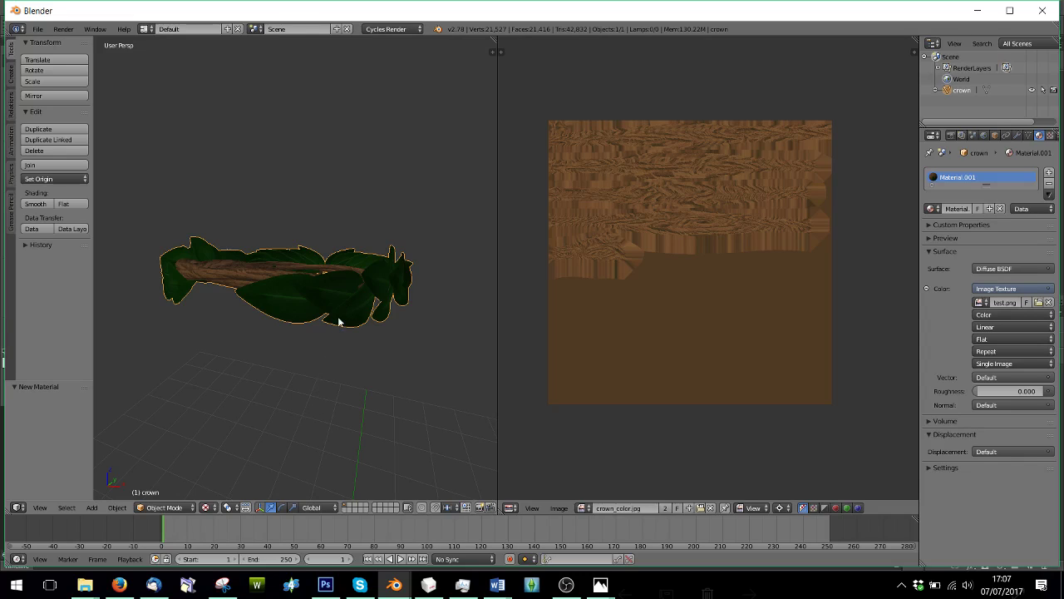
middle_click_drag(351, 304, 376, 271)
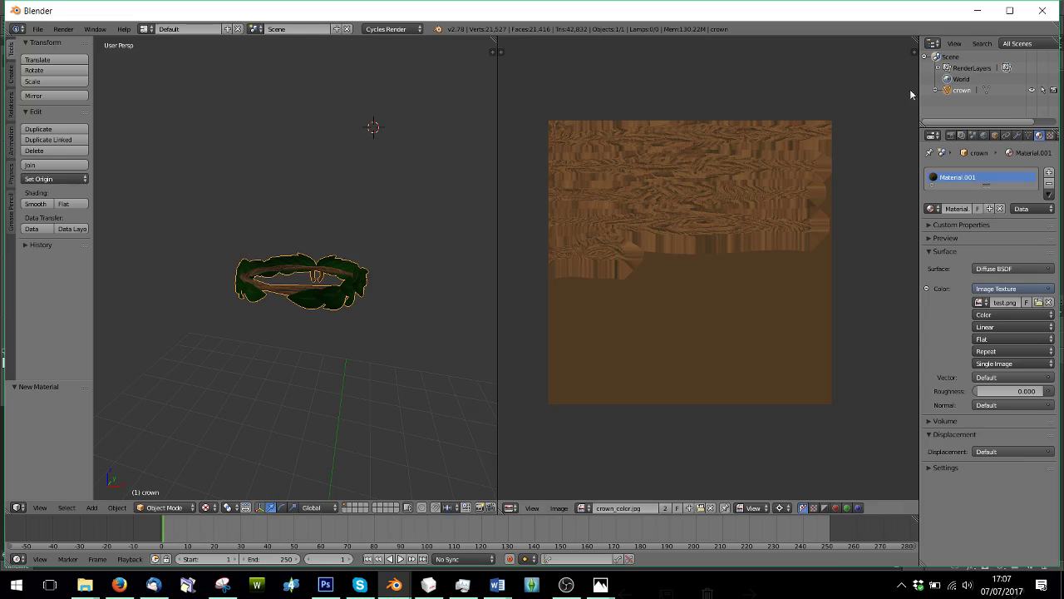
Delete the crown object and import APearl 34.obj from the conversion_stuff folder.
right_click(962, 92)
left_click(962, 93)
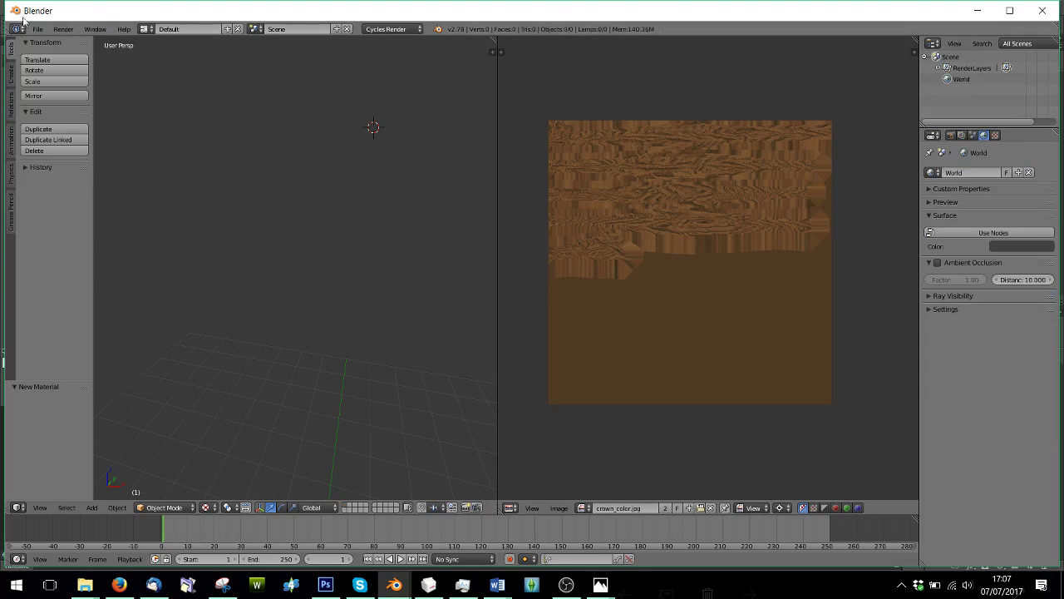
left_click(36, 28)
mouse_move(58, 230)
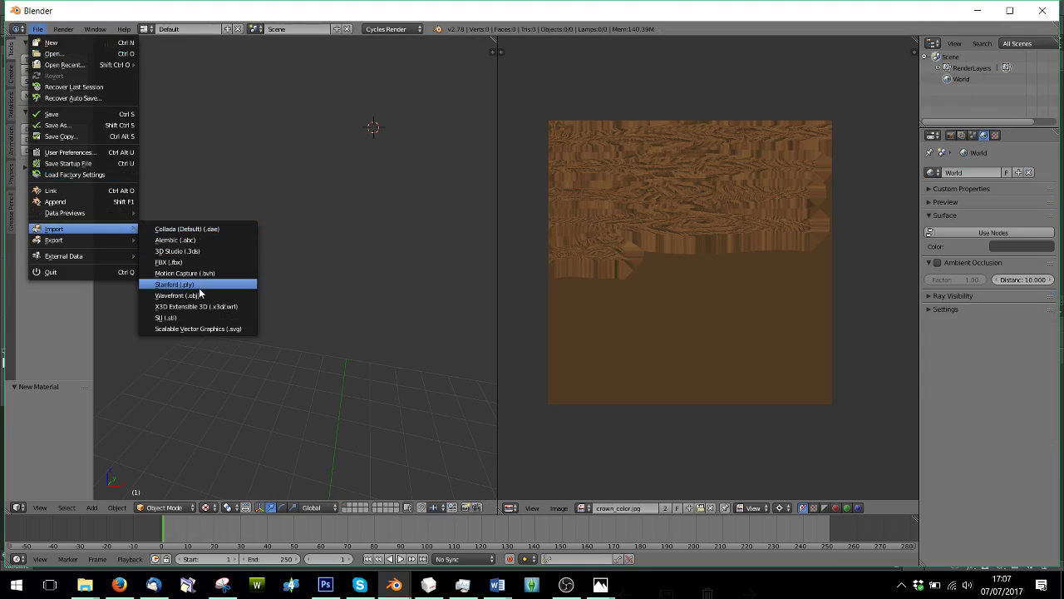
left_click(207, 281)
left_click(67, 240)
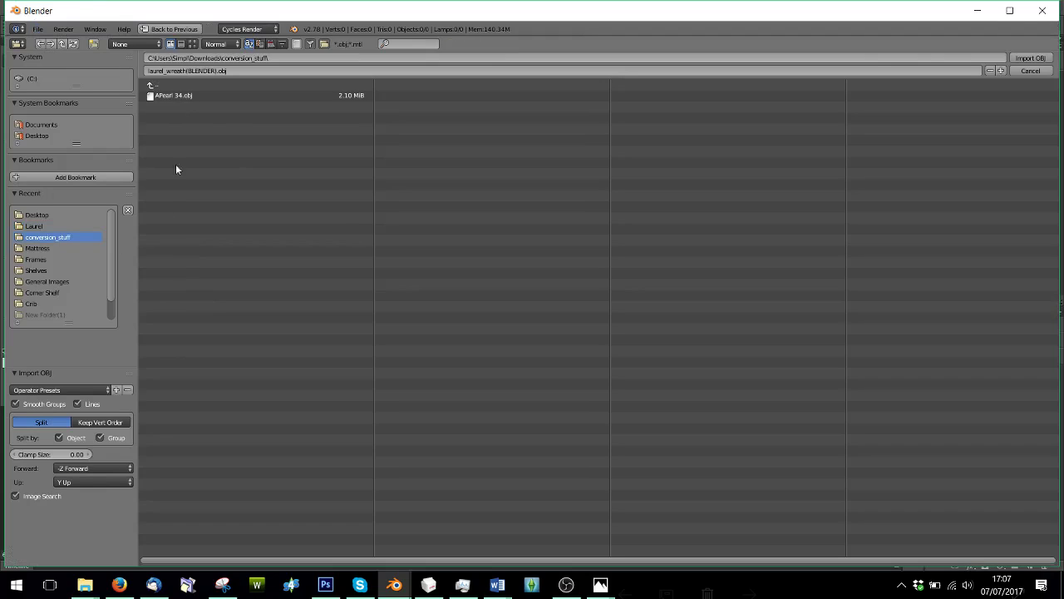
left_click(172, 96)
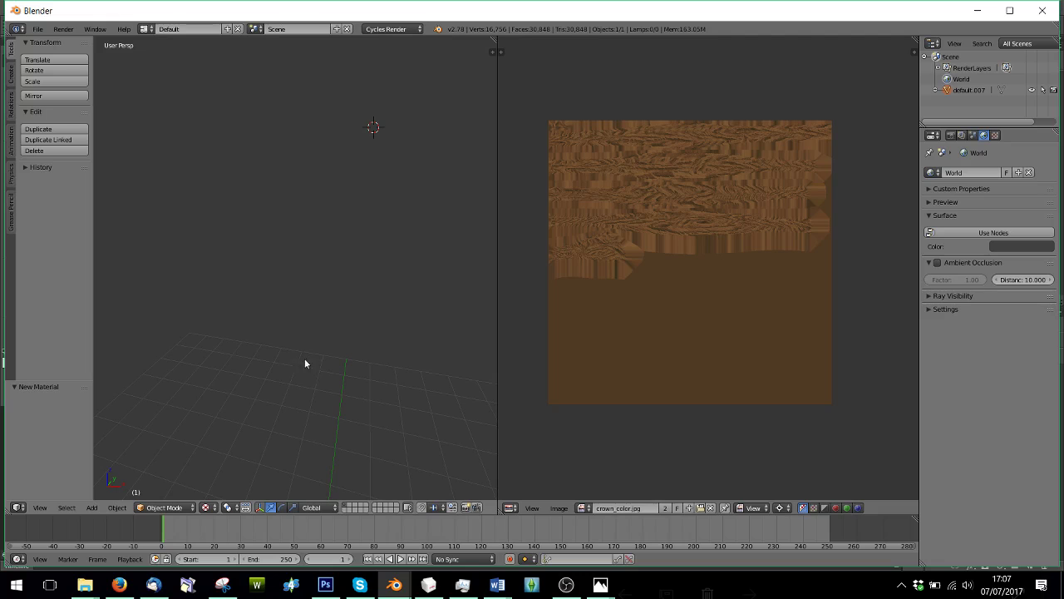
scroll(323, 359, "down", 6)
scroll(332, 373, "up", 3)
scroll(348, 349, "down", 3)
scroll(349, 382, "up", 3)
scroll(329, 247, "up", 3)
Make the imported default.007 object active, enter Edit Mode, then close Blender.
left_click(965, 90)
middle_click_drag(370, 391, 309, 384)
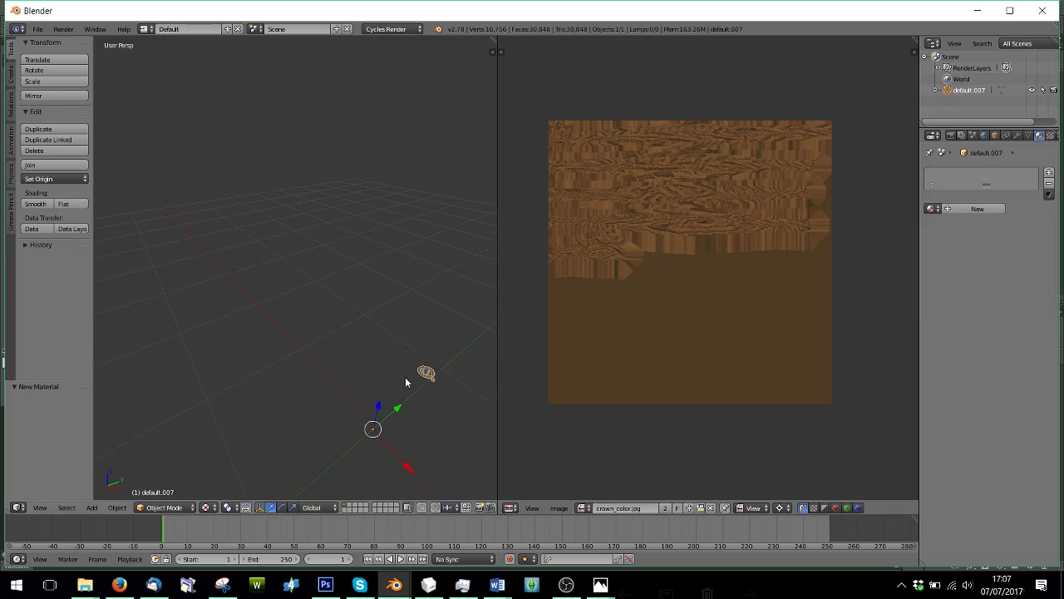
middle_click_drag(349, 247, 431, 398)
key("g")
right_click(447, 386)
left_click(370, 371)
middle_click_drag(368, 363, 230, 458)
left_click(171, 507)
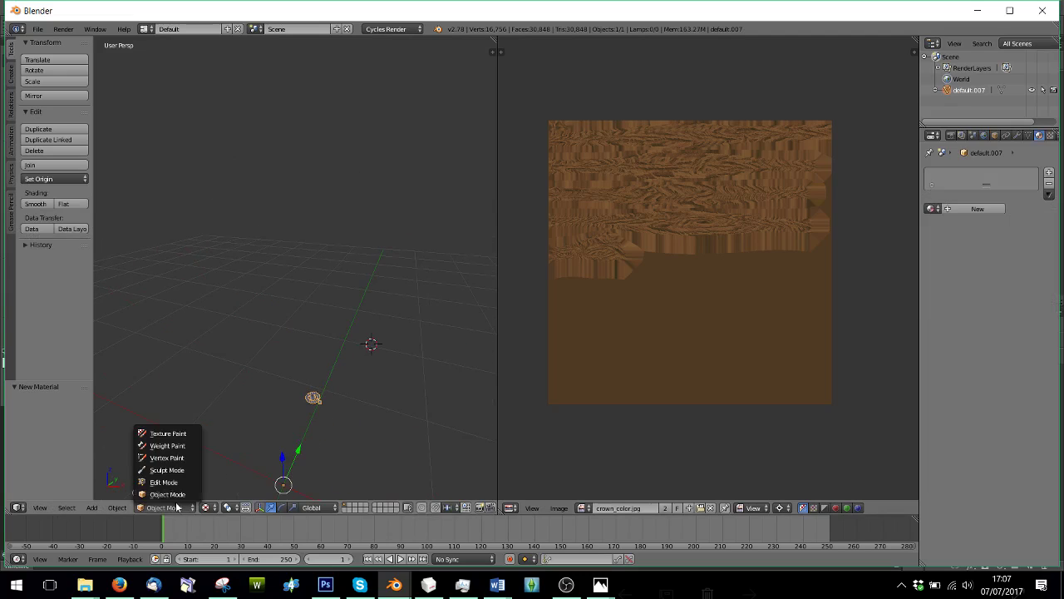
left_click(181, 483)
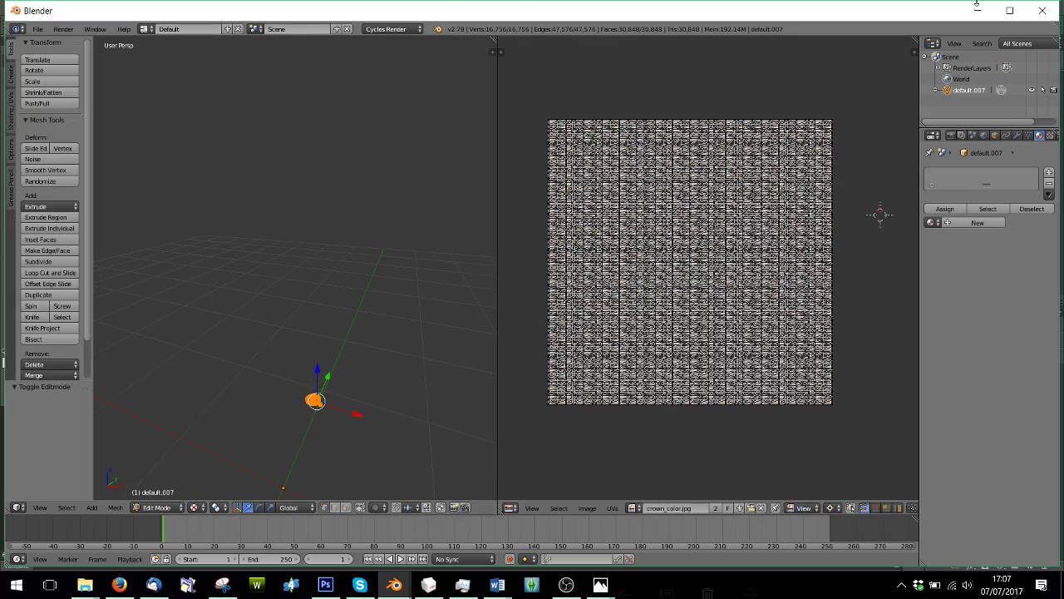
left_click(1041, 10)
Confirm quitting Blender, then relaunch it from the desktop and dismiss the splash screen.
left_click(542, 346)
key("super+d")
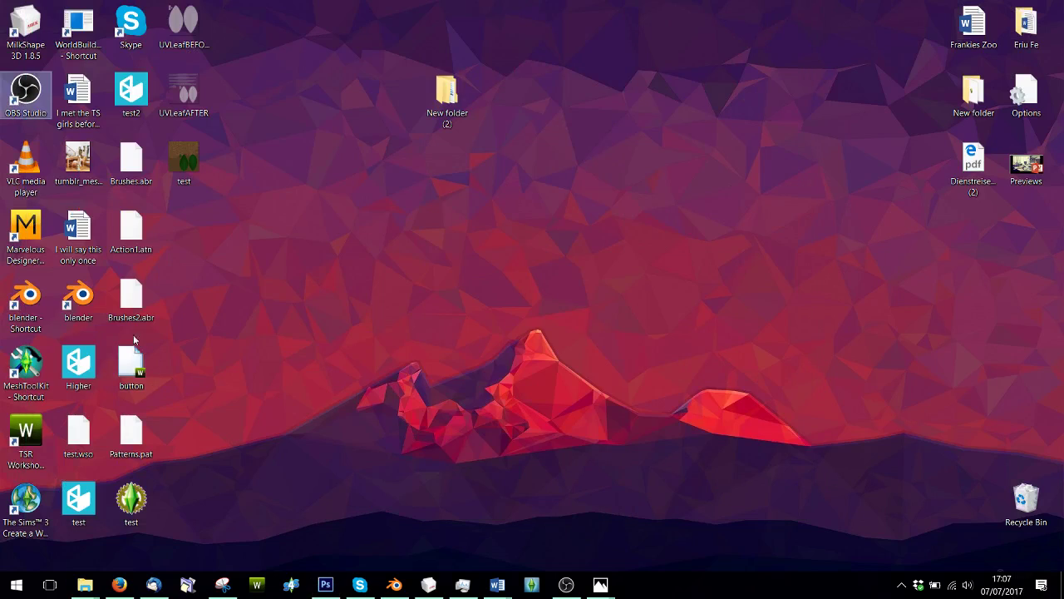
double_click(26, 303)
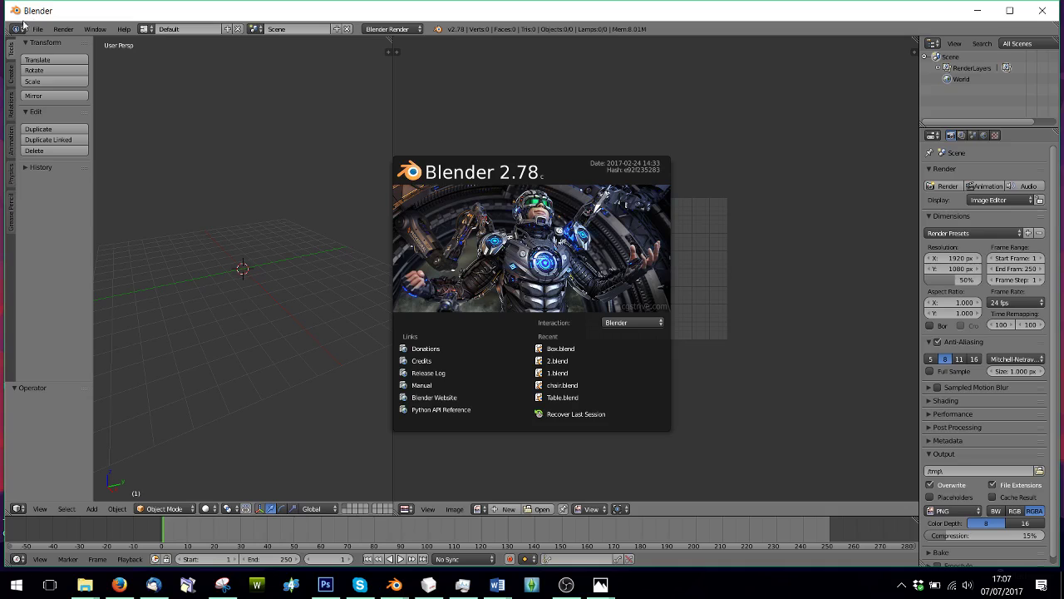
left_click(24, 25)
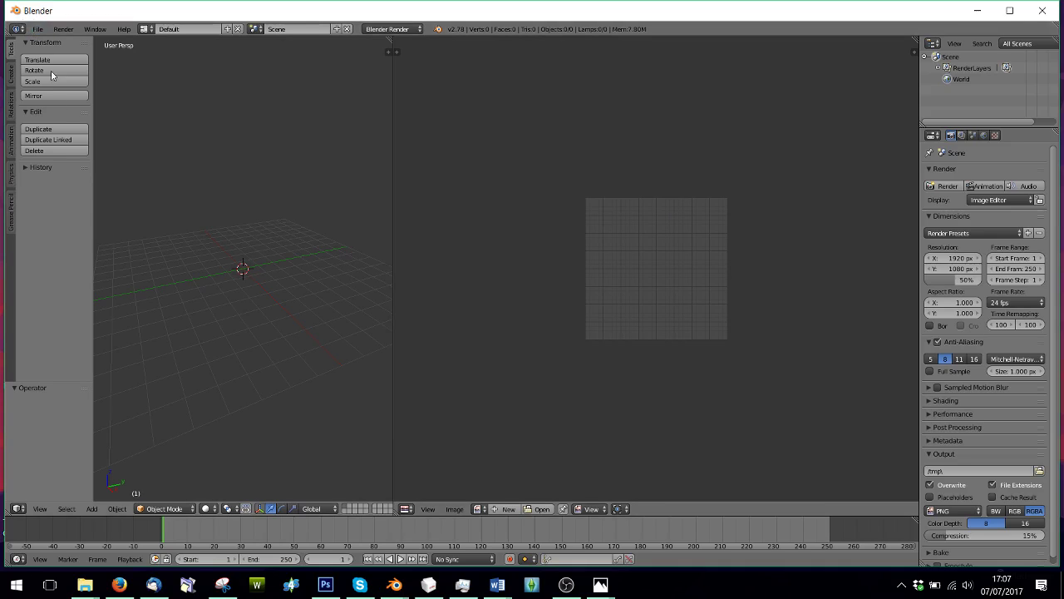
Import the APearl 34.obj bracelet from conversion_stuff and frame it from above.
left_click(38, 28)
mouse_move(79, 231)
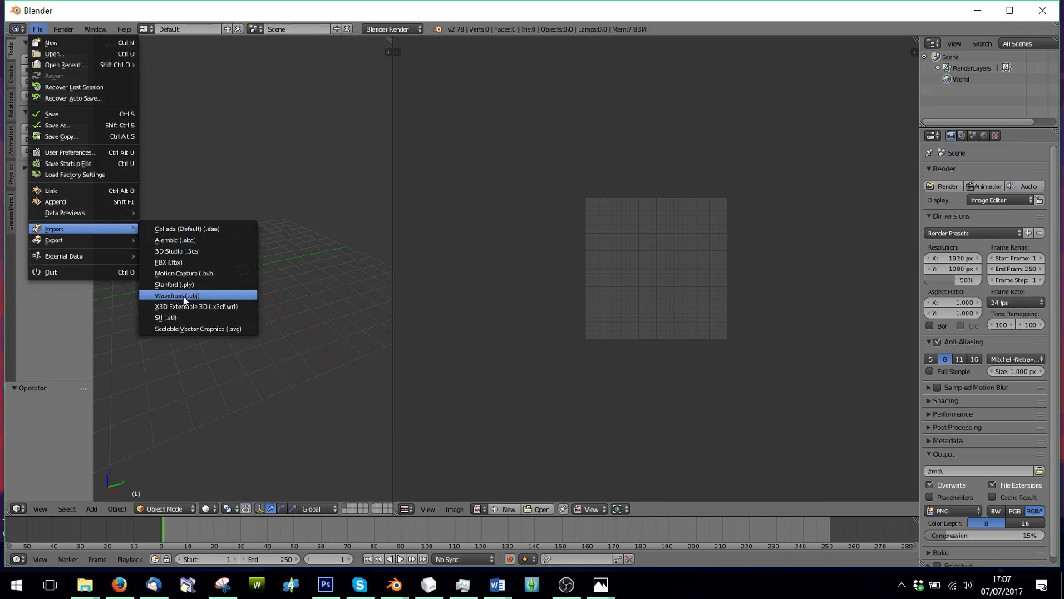
left_click(187, 294)
left_click(55, 214)
double_click(170, 96)
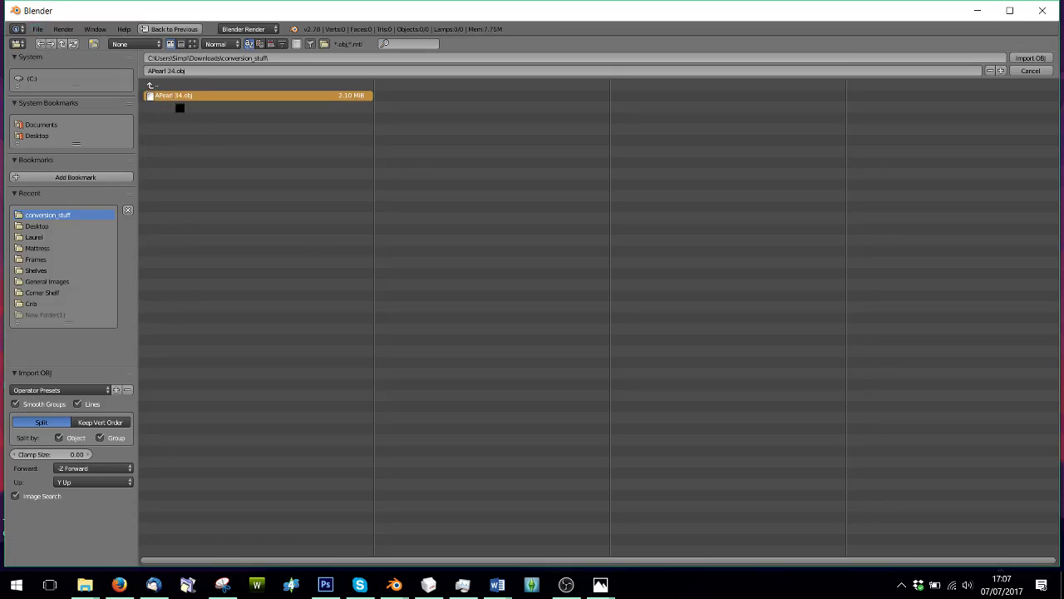
scroll(293, 262, "down", 4)
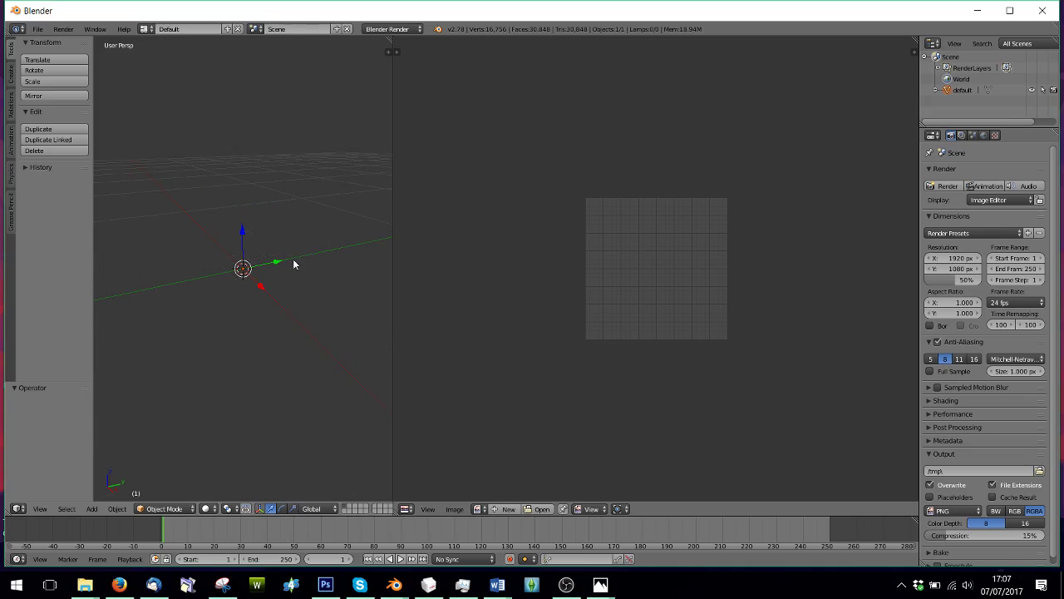
middle_click_drag(280, 174, 269, 271, "shift")
scroll(268, 273, "up", 8)
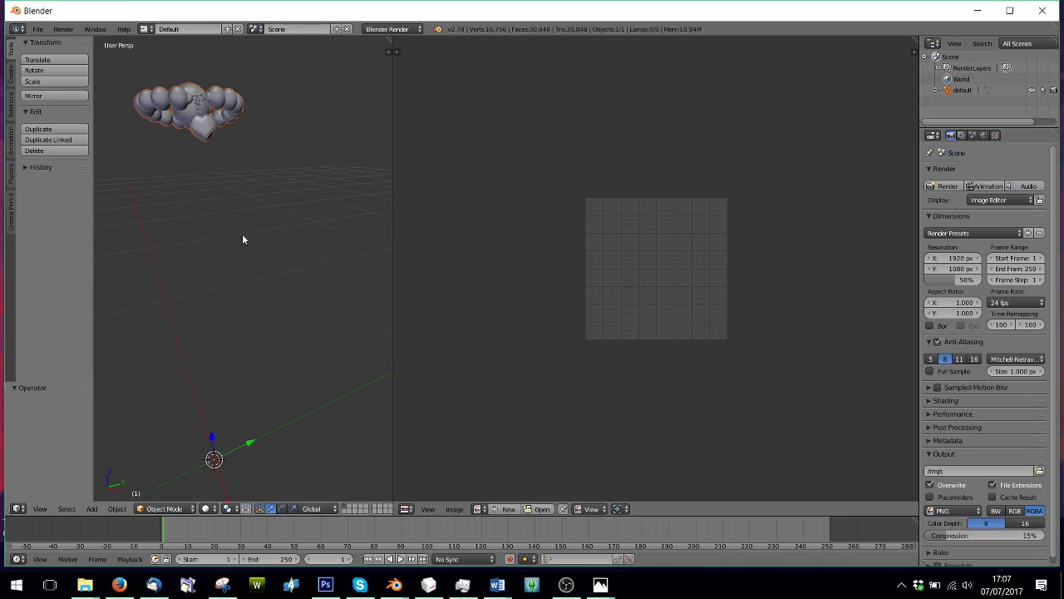
middle_click_drag(242, 238, 260, 265)
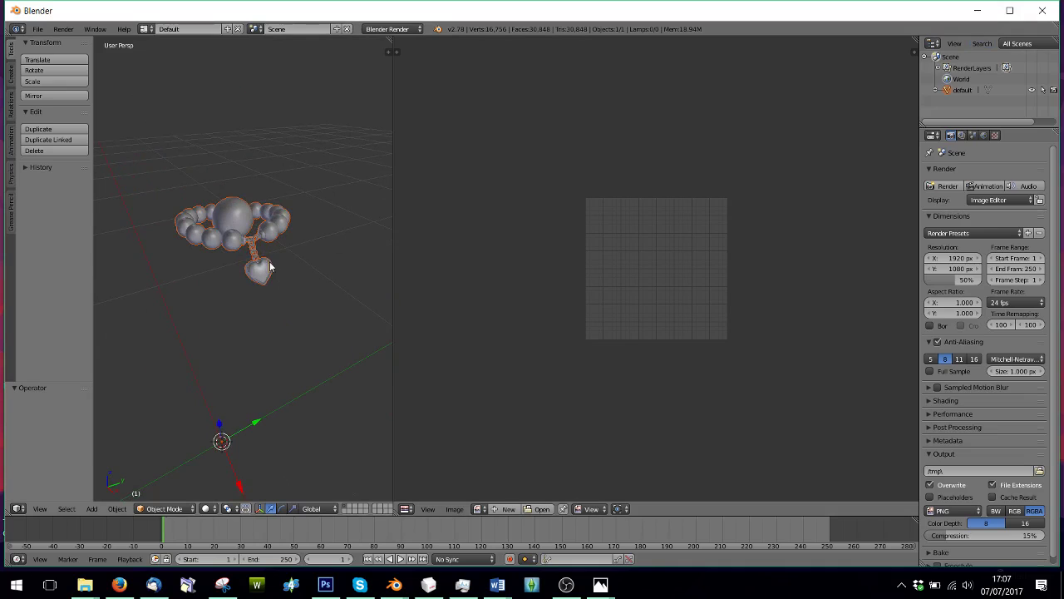
In Edit Mode, delete the bracelet's large central sphere vertices and bring up File Explorer.
left_click(177, 506)
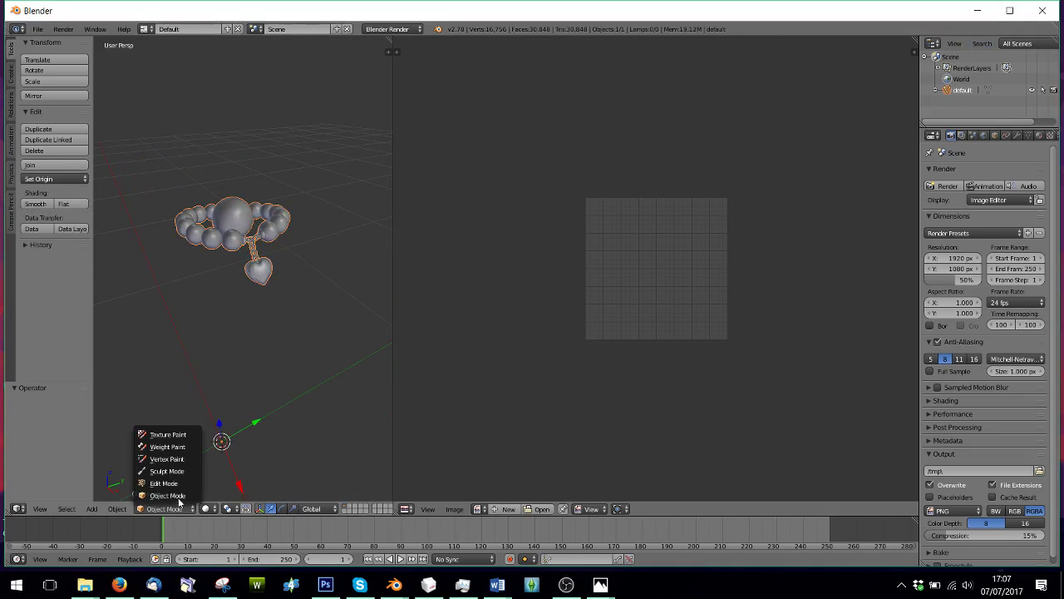
left_click(171, 485)
key("a")
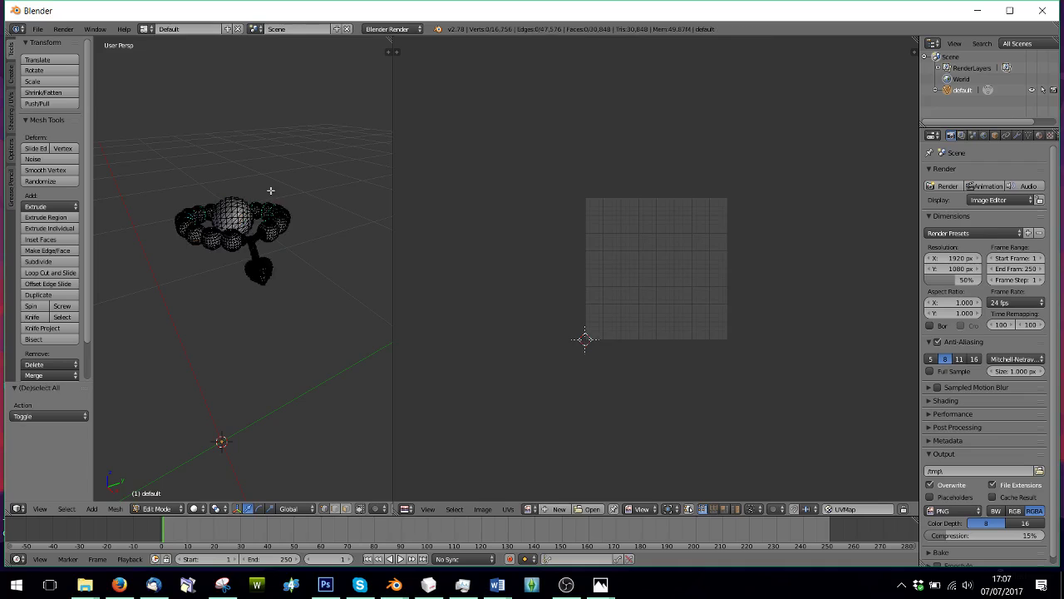
middle_click_drag(246, 212, 246, 227)
key("l")
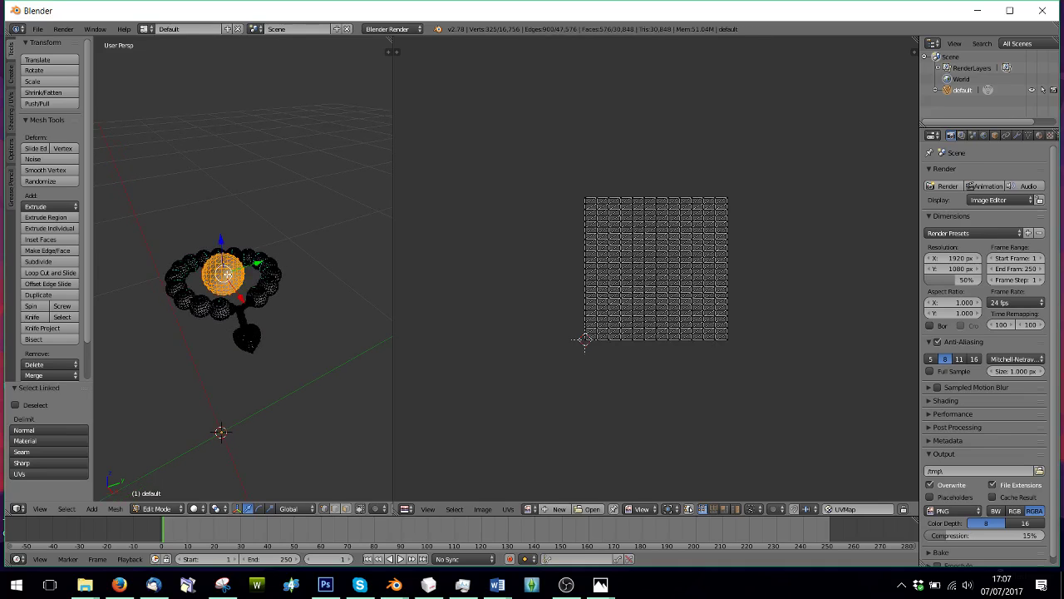
key("x")
left_click(227, 274)
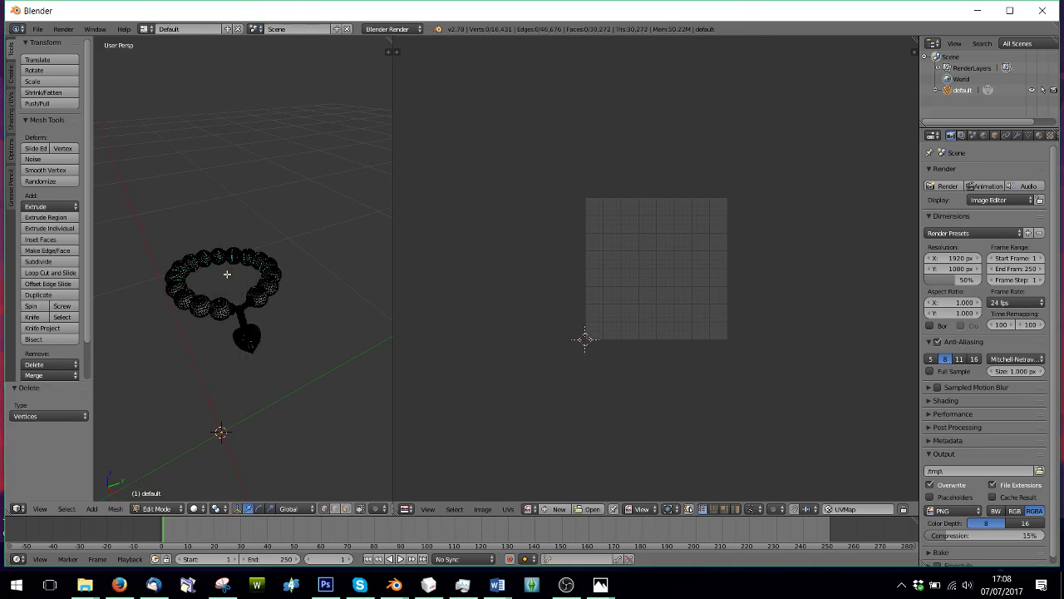
middle_click_drag(235, 299, 193, 294)
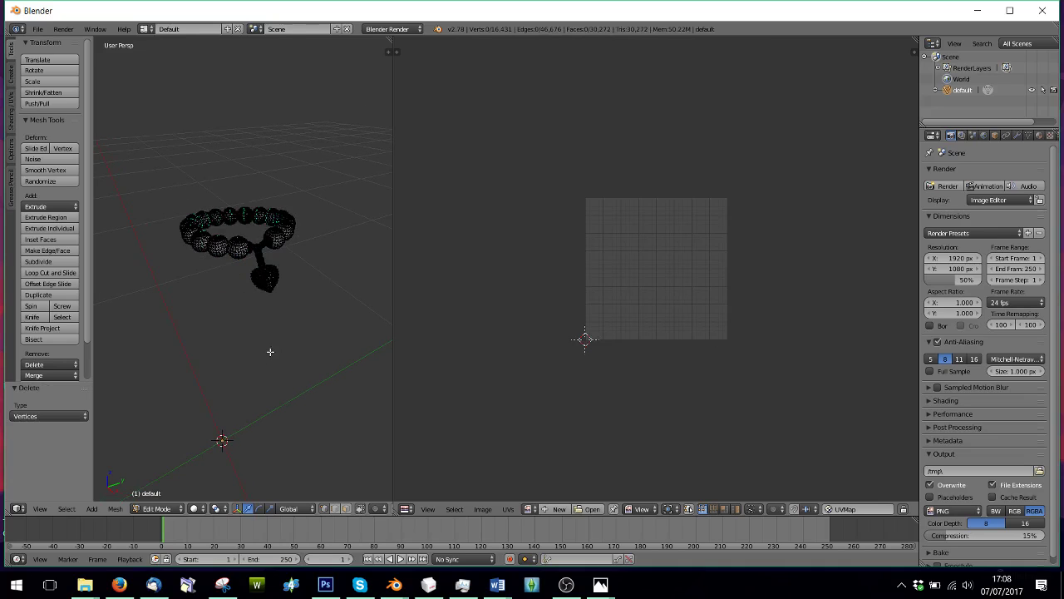
left_click(85, 584)
Open the tumblr_messaging bracelet reference photo twice in Photos, then minimise the conversion_stuff folder.
left_click(185, 528)
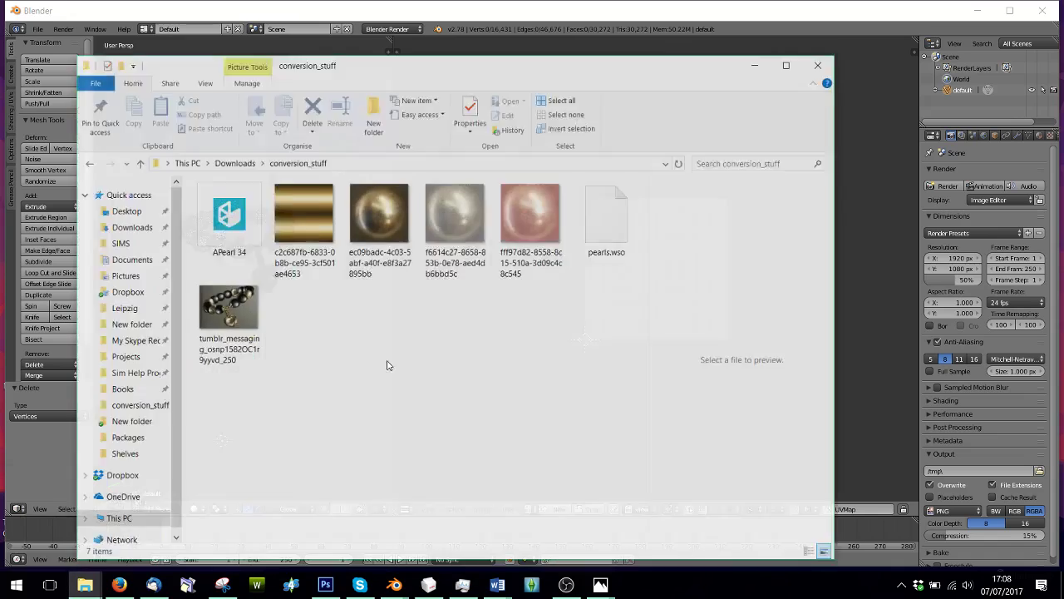
double_click(235, 296)
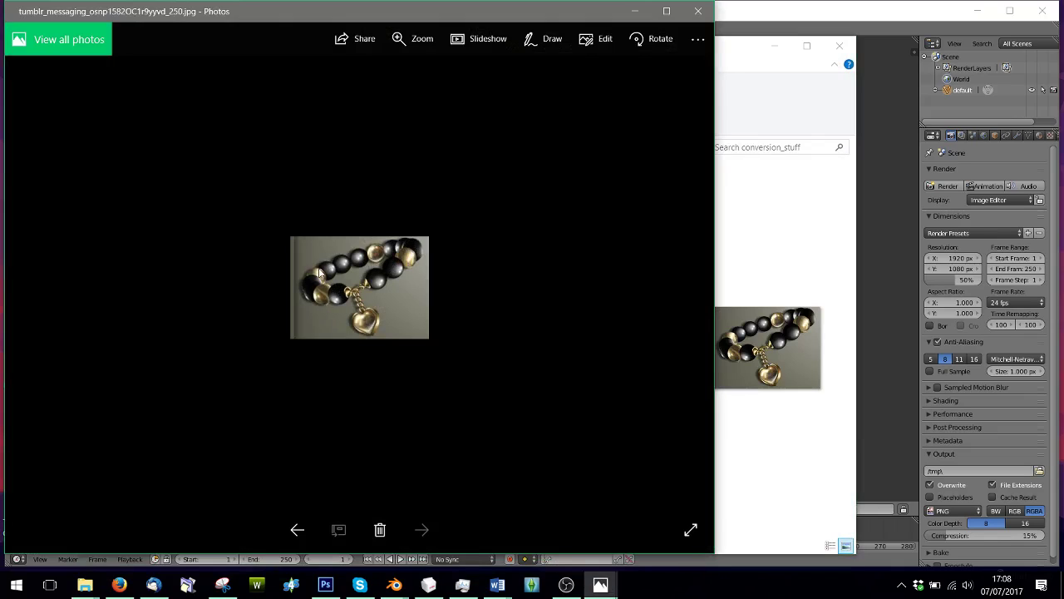
left_click(699, 11)
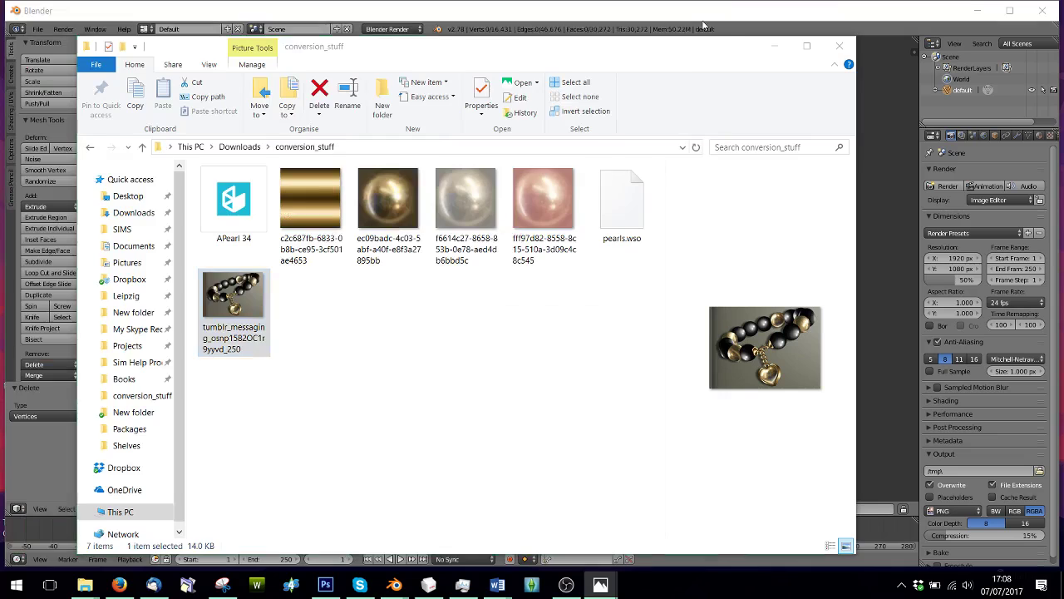
left_click(305, 202)
left_click(271, 311)
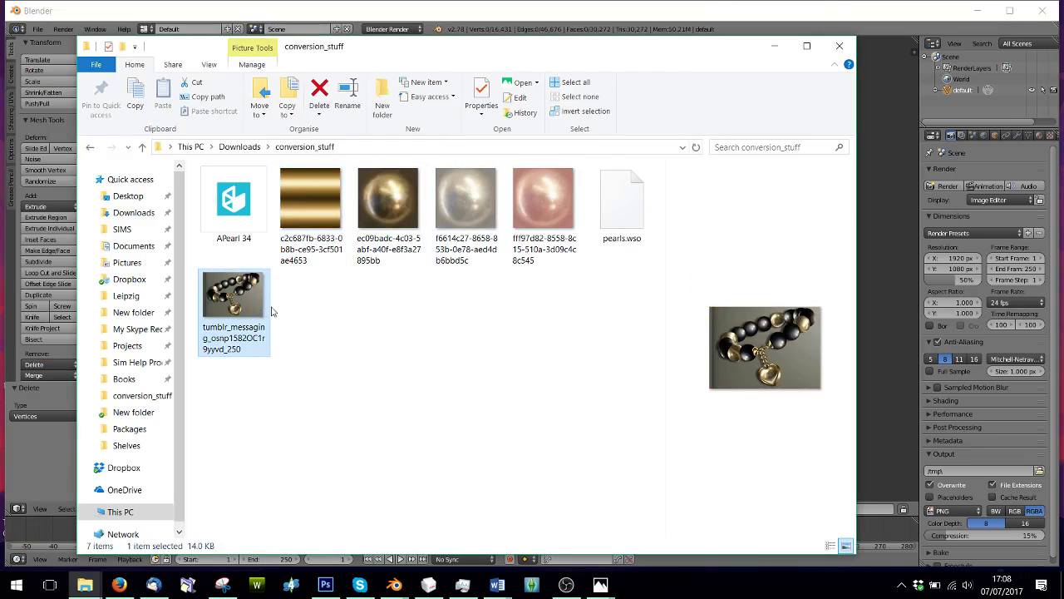
double_click(271, 311)
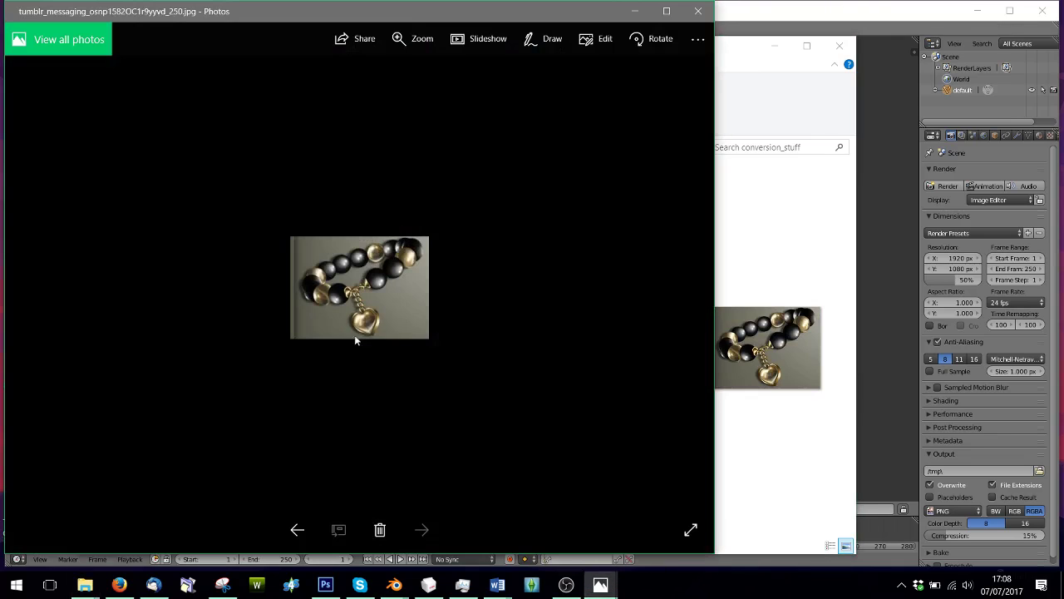
left_click(699, 10)
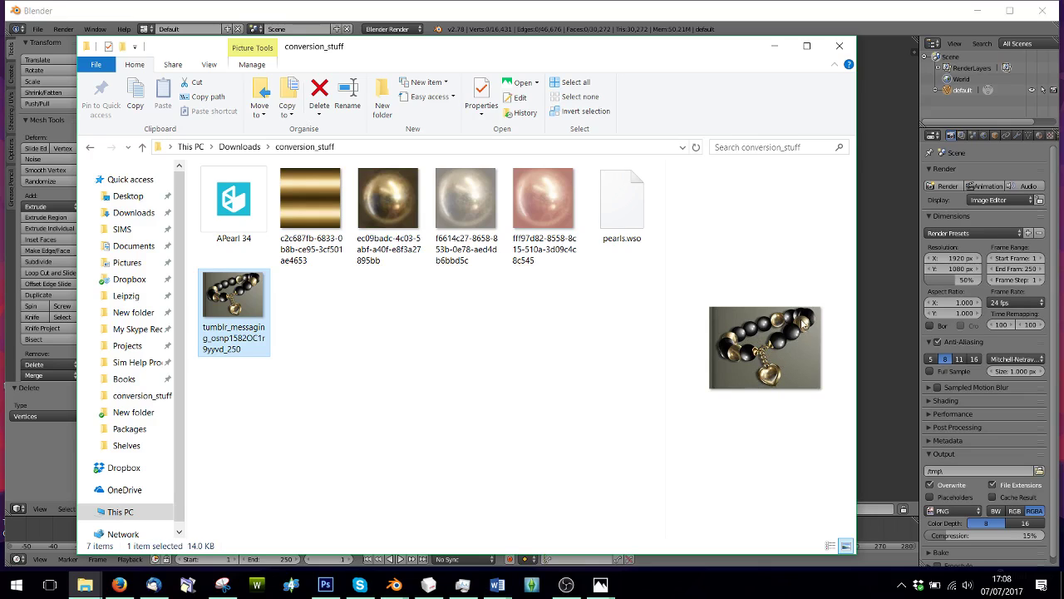
left_click(773, 48)
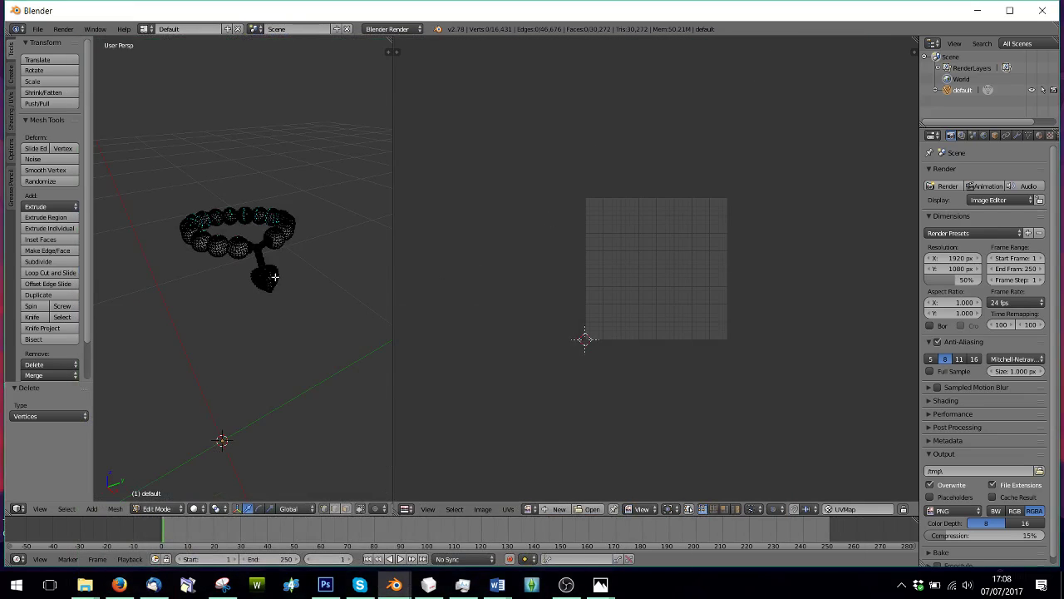
Separate the heart pendant into its own object.
middle_click_drag(274, 264, 269, 285)
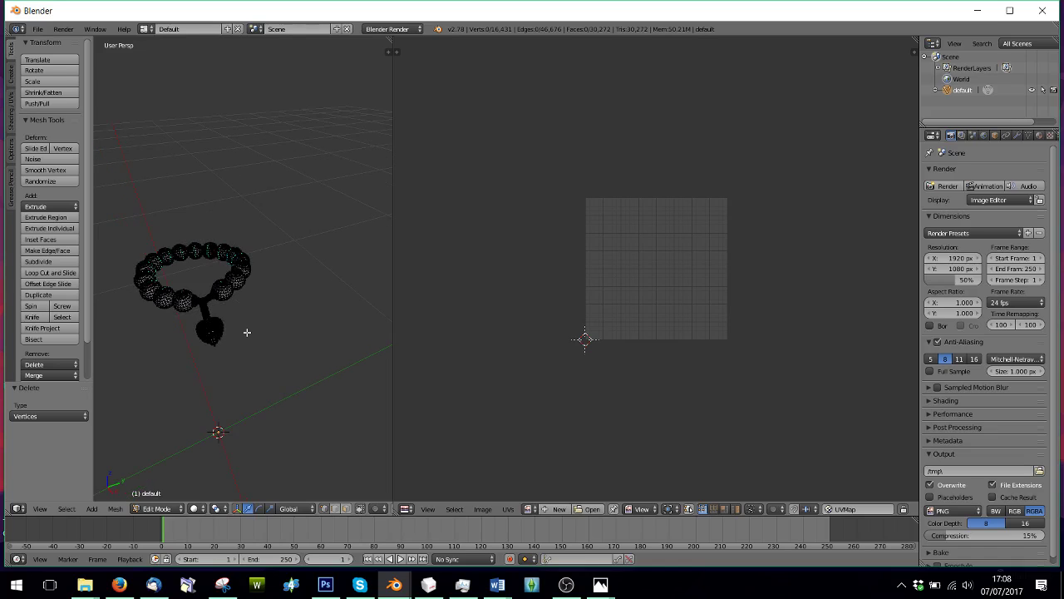
key("l")
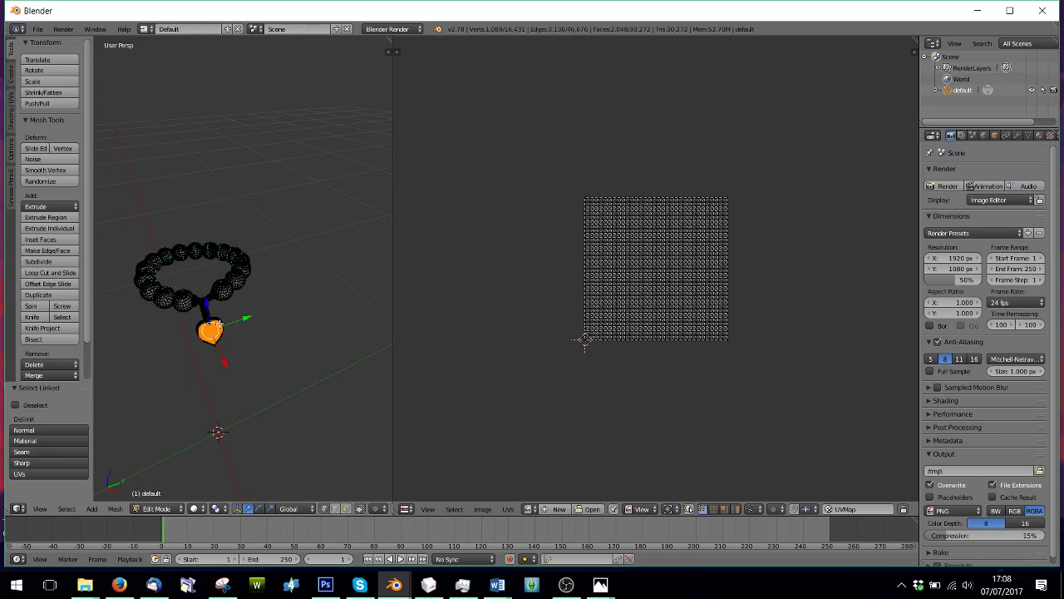
key("l")
key("l")
key("l")
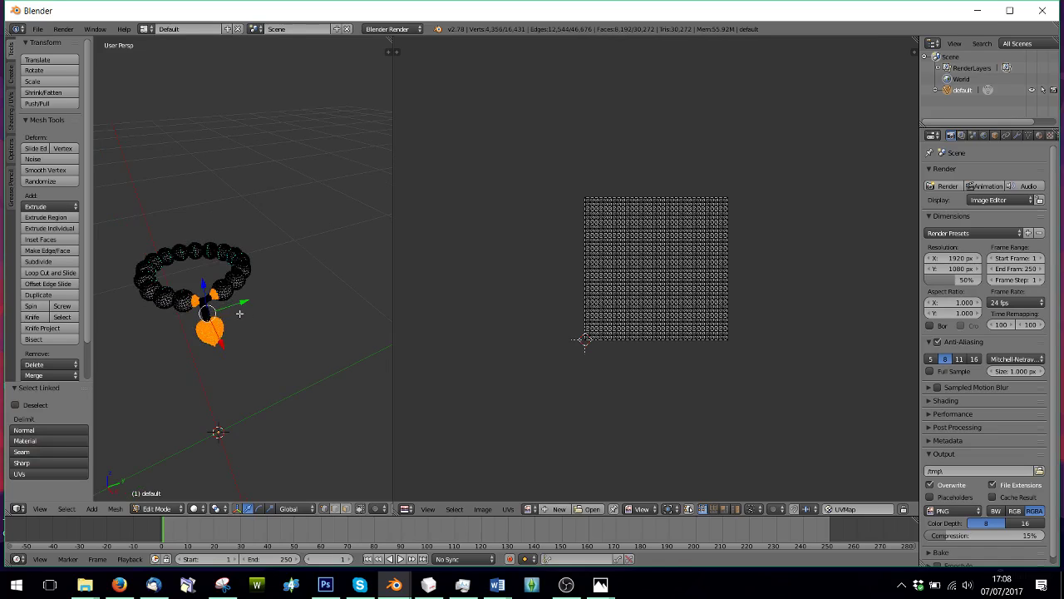
mouse_move(240, 313)
middle_mouse_down()
mouse_move(209, 328)
mouse_move(206, 345)
middle_mouse_up()
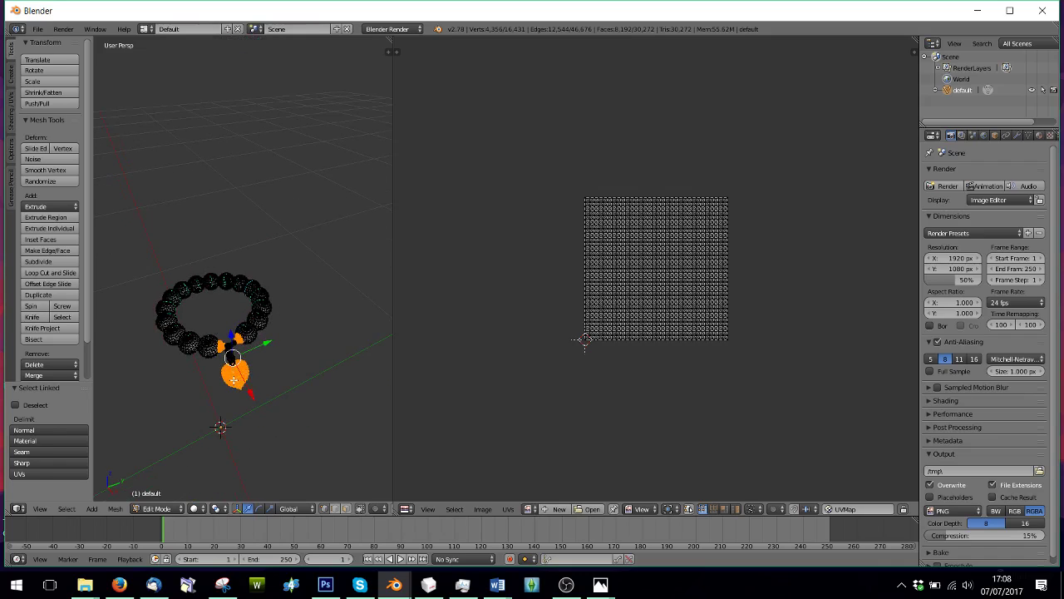
key("p")
left_click(225, 295)
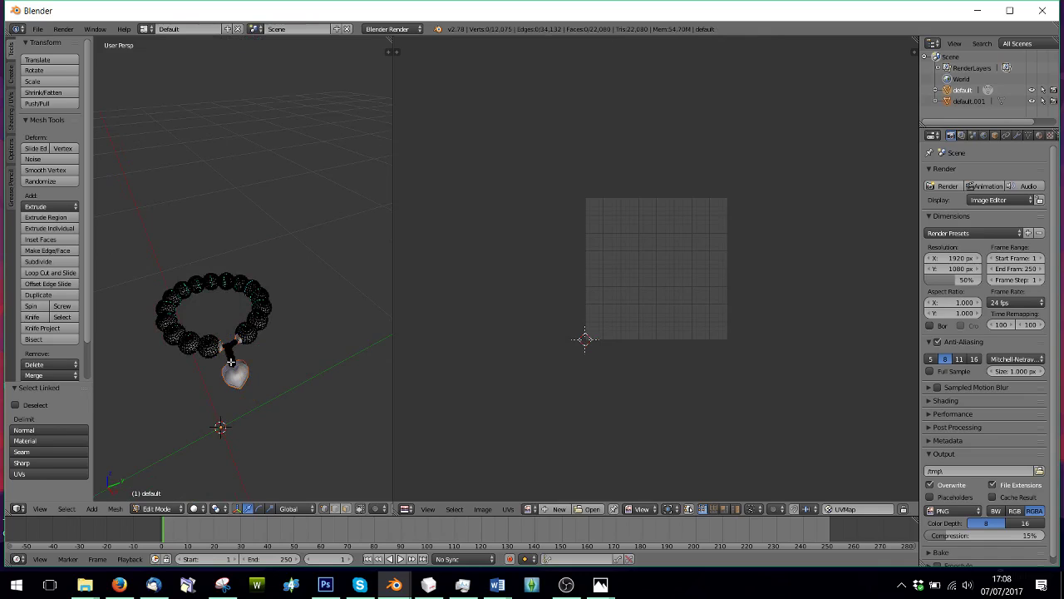
Separate the pendant's chain link into a new object, excluding the neighbouring bead.
key("l")
key("l")
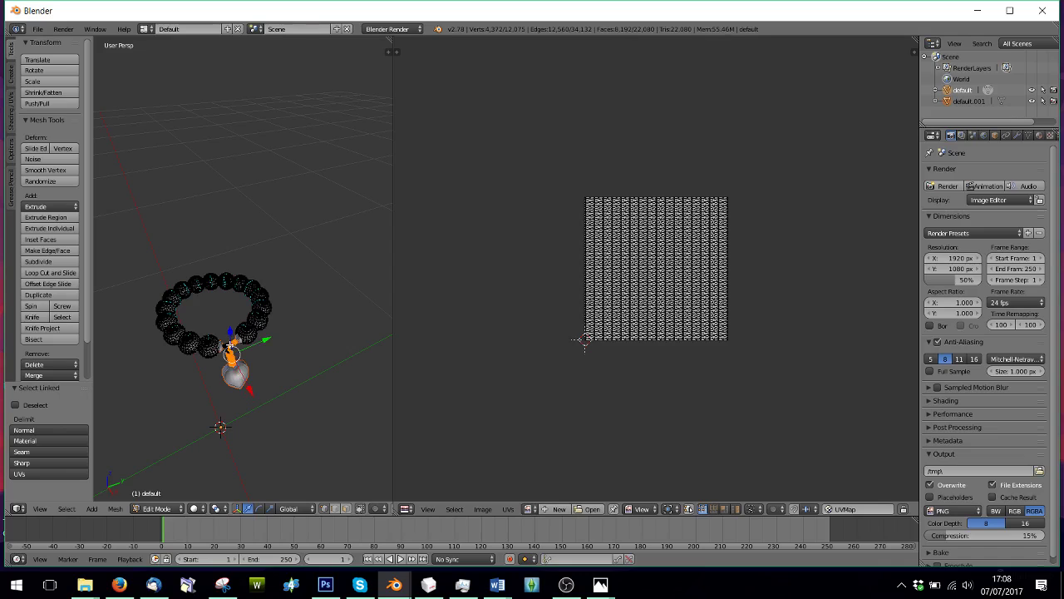
key("l")
key("l")
key("l")
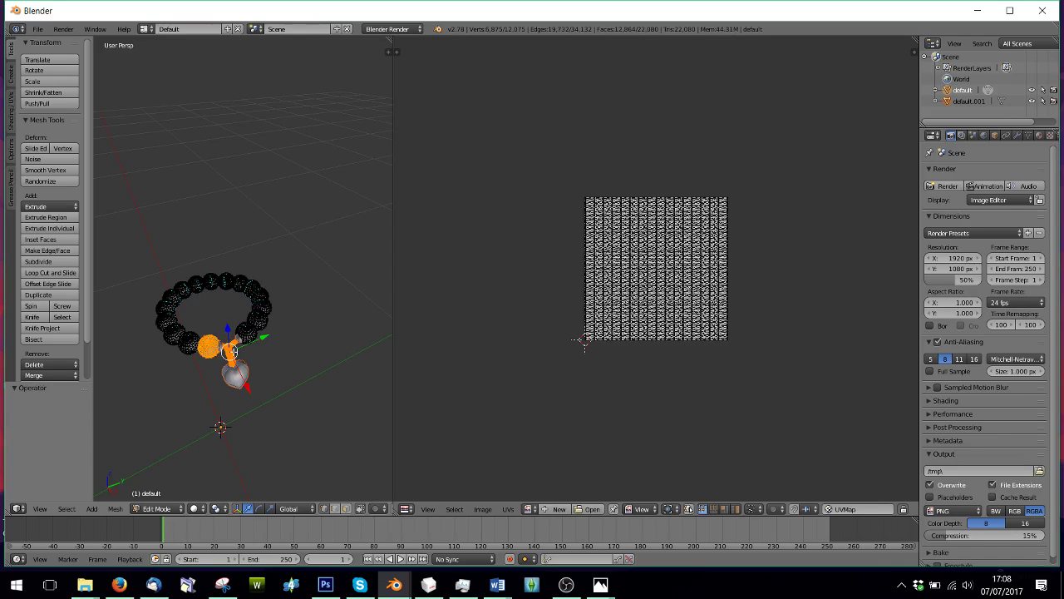
key("ctrl+z")
key("p")
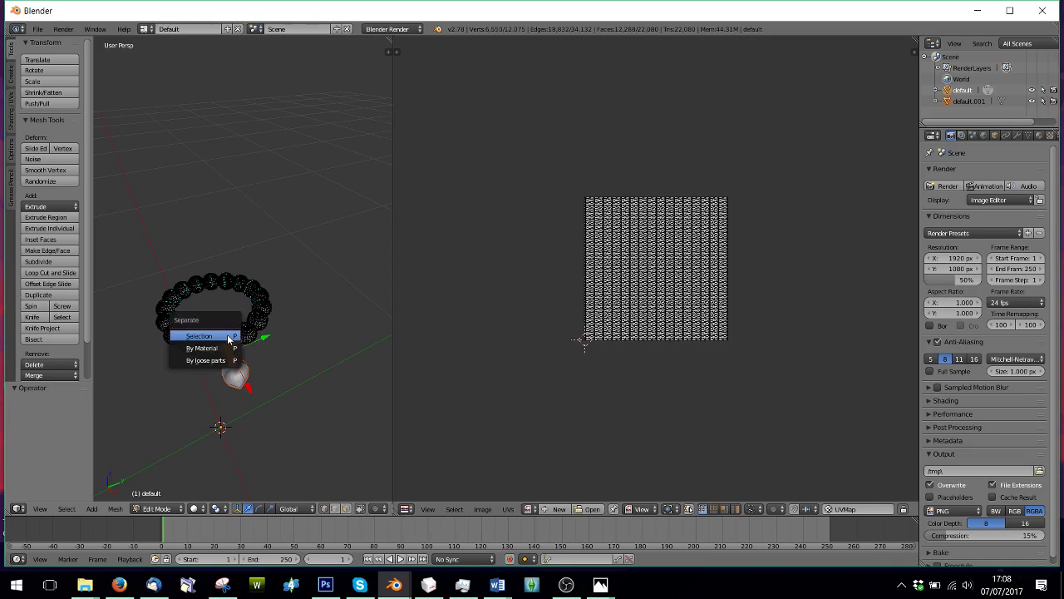
left_click(227, 335)
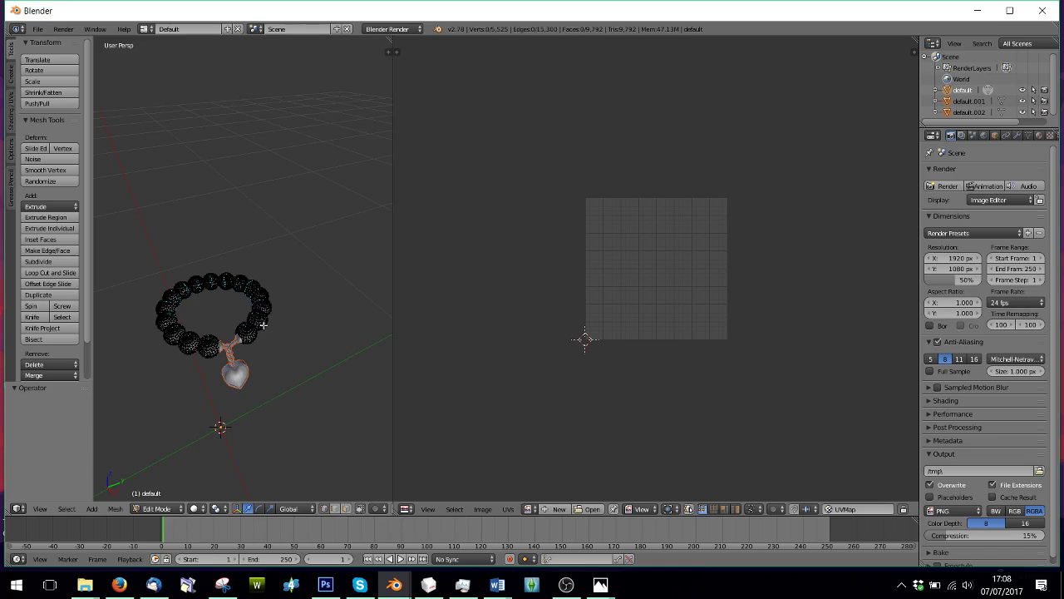
Delete four selected beads from the ring and switch back to Object Mode.
key("l")
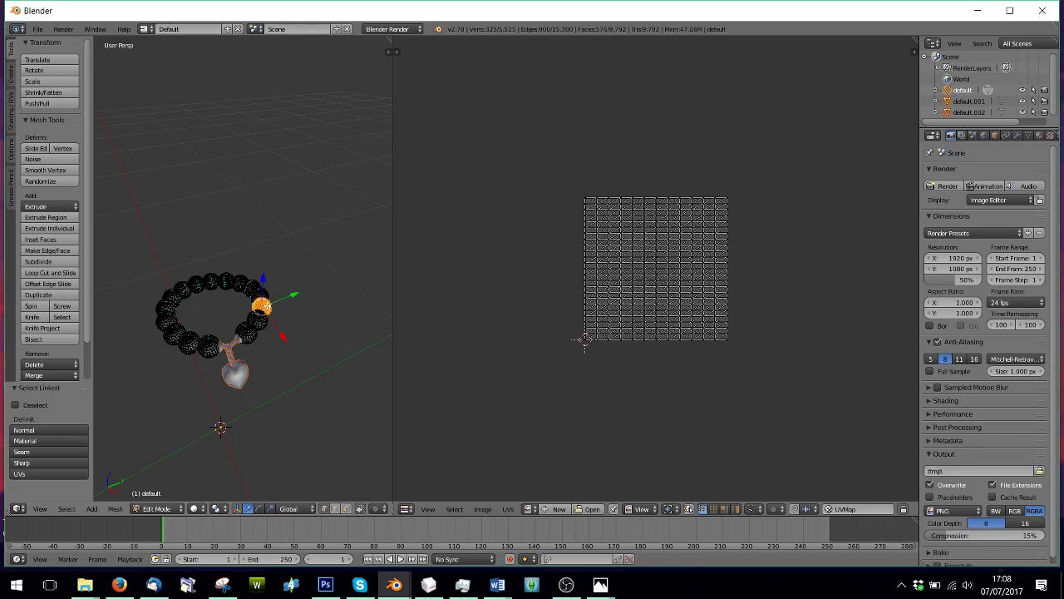
key("l")
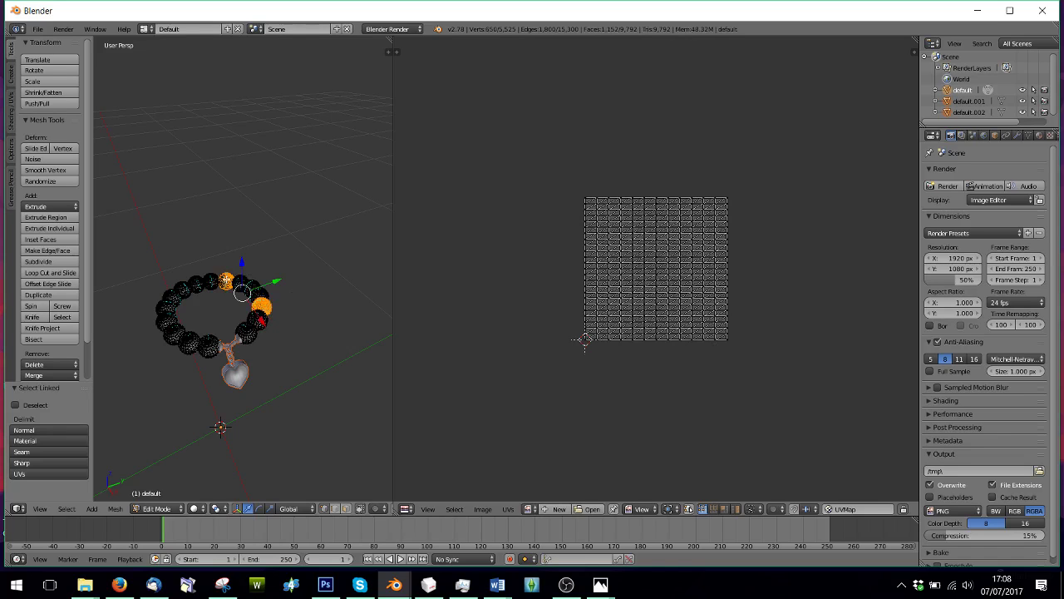
key("l")
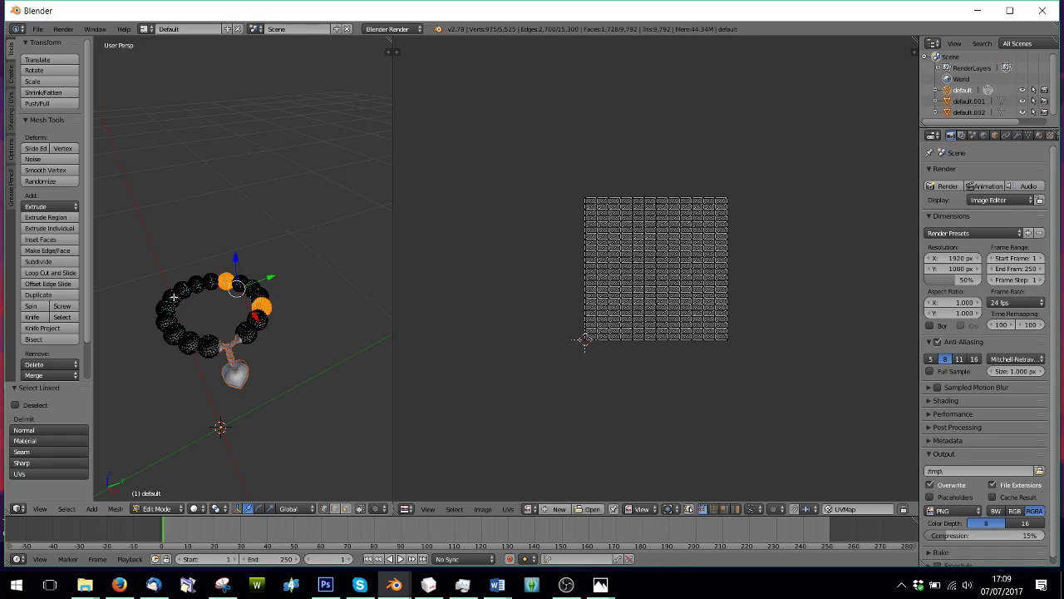
key("l")
key("l")
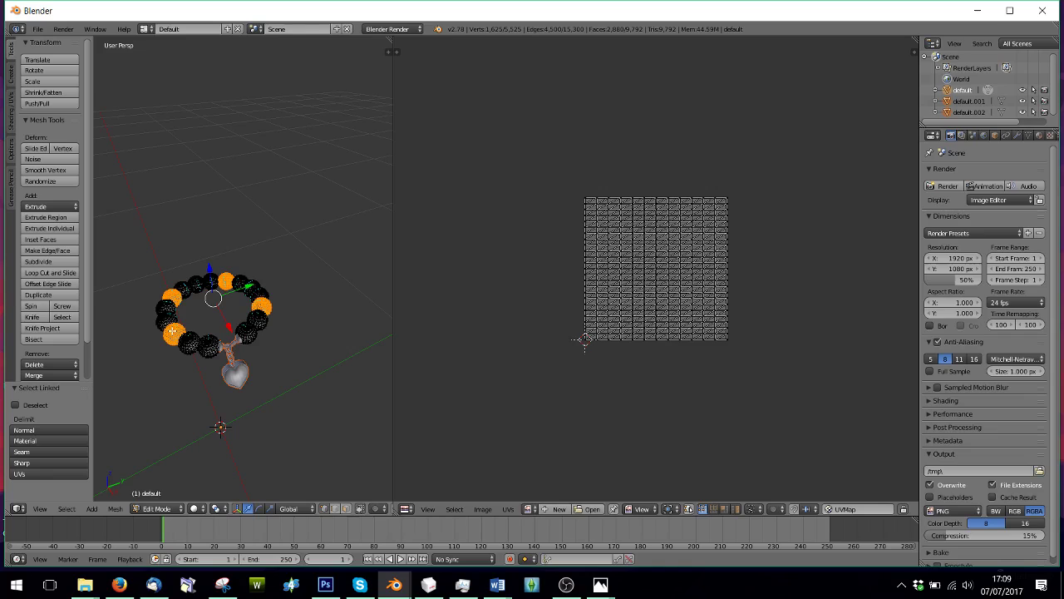
key("x")
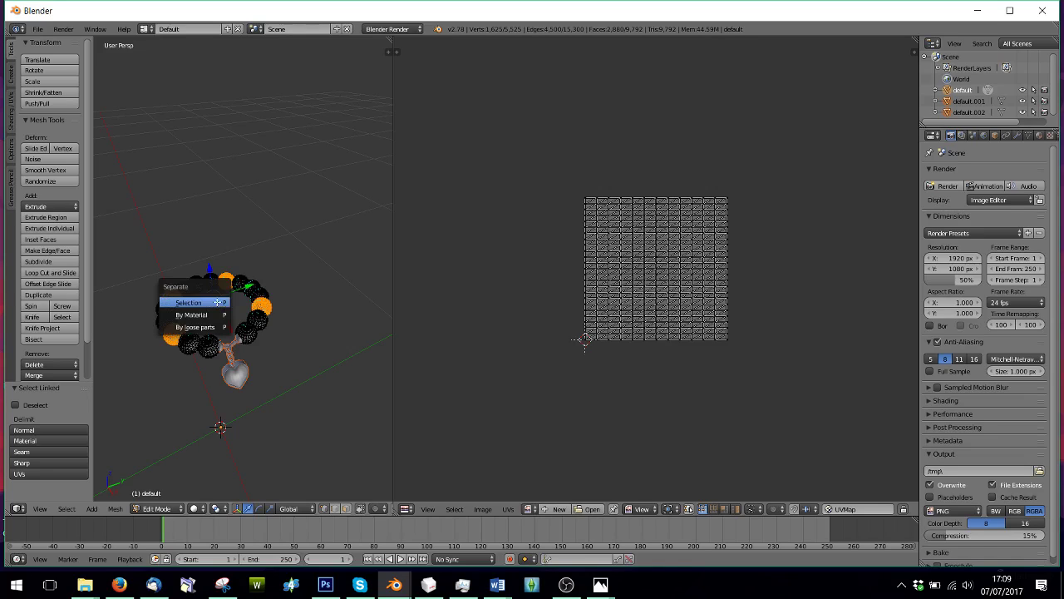
left_click(216, 302)
left_click(177, 508)
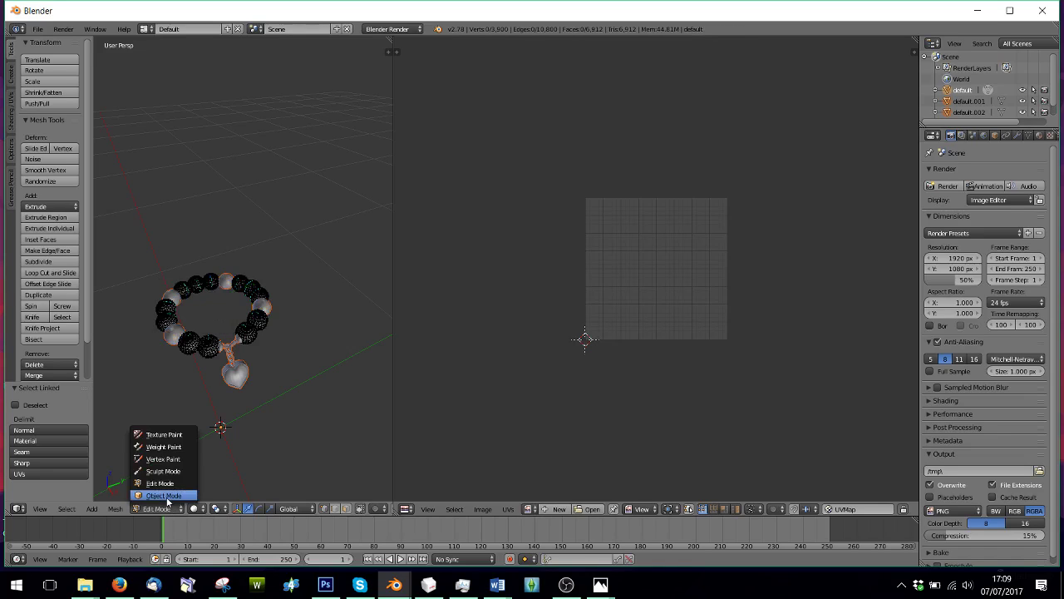
left_click(179, 500)
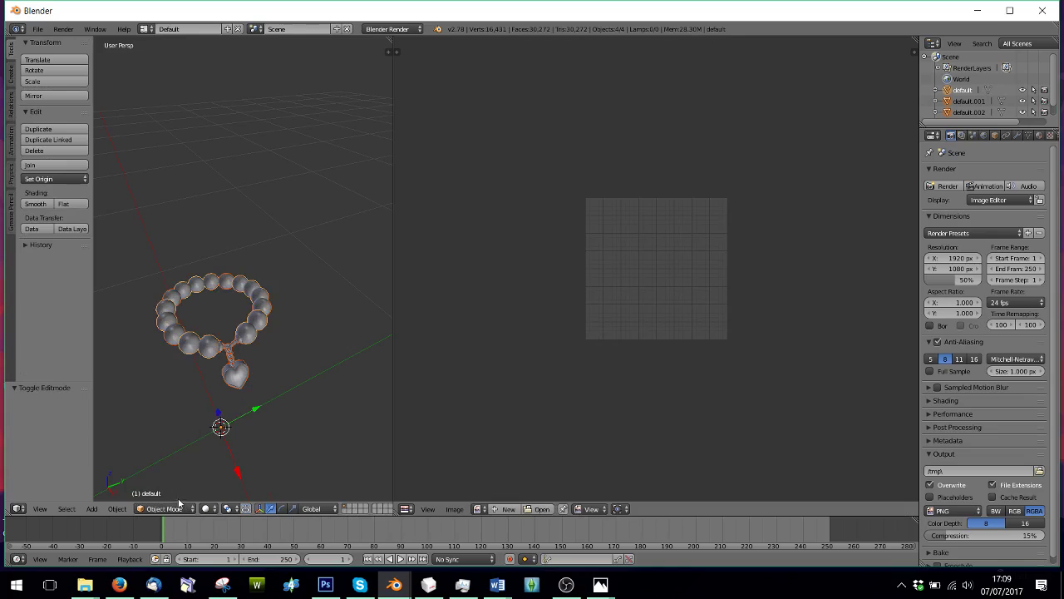
Move the heart and chain object default.001's UVs to the lower right of the grid.
right_click(246, 376)
left_click(164, 508)
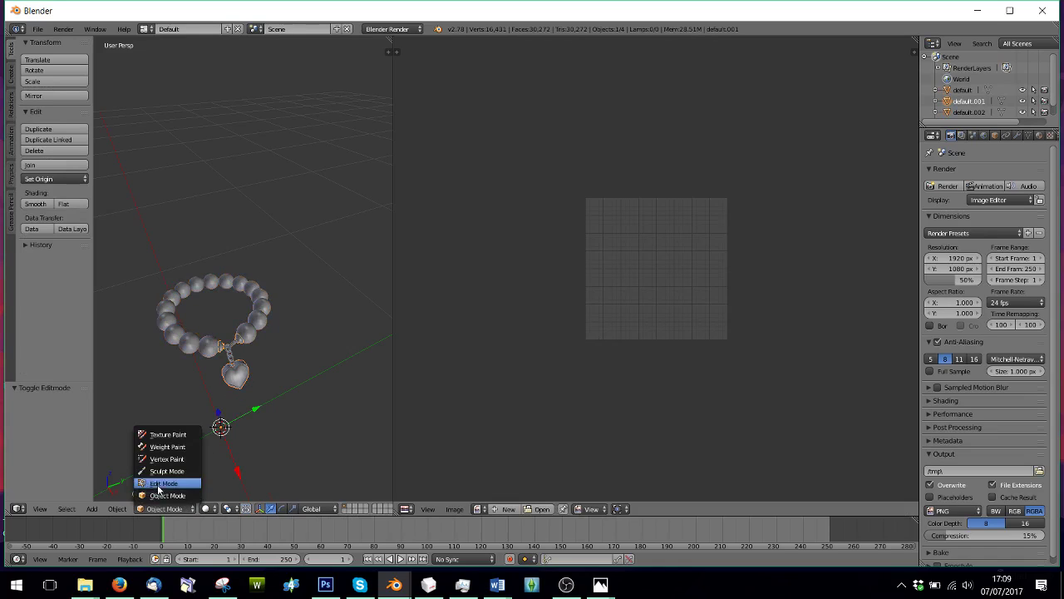
left_click(162, 481)
key("a")
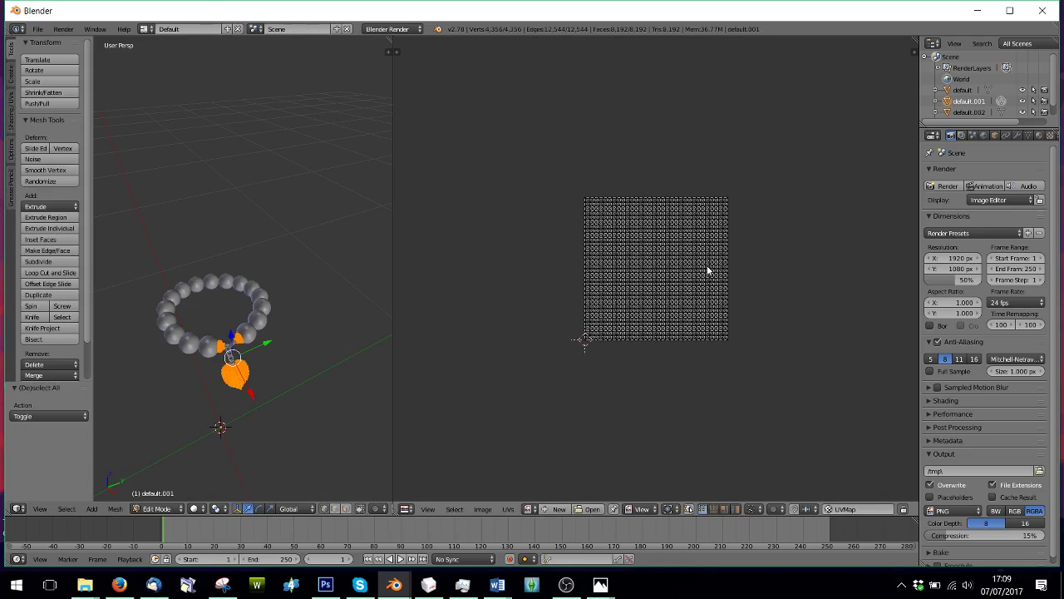
scroll(709, 270, "up", 2)
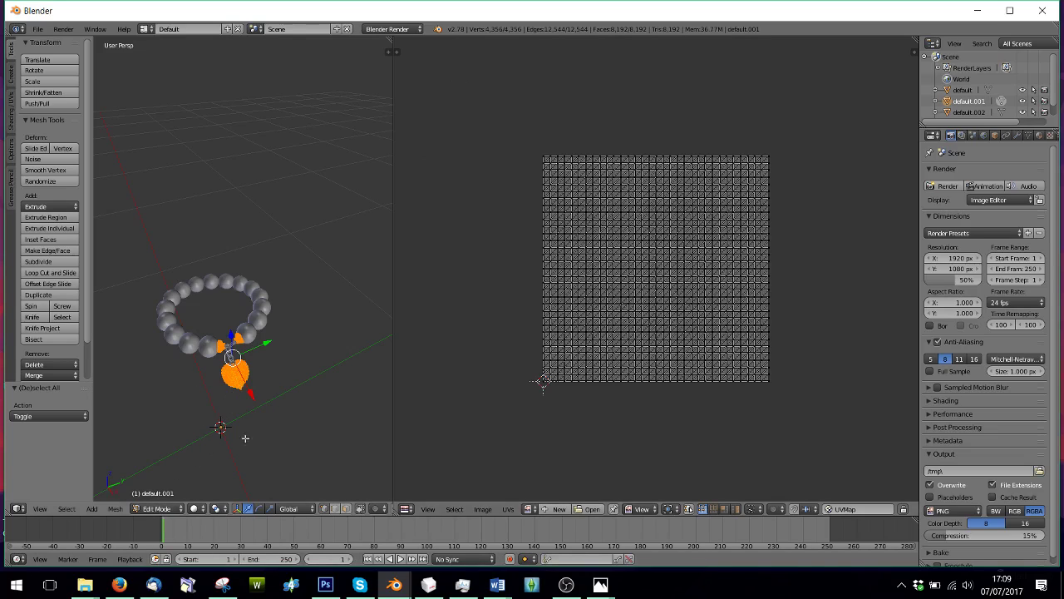
scroll(582, 212, "down", 2)
key("b")
left_click_drag(572, 170, 769, 392)
scroll(682, 268, "down", 2)
key("g")
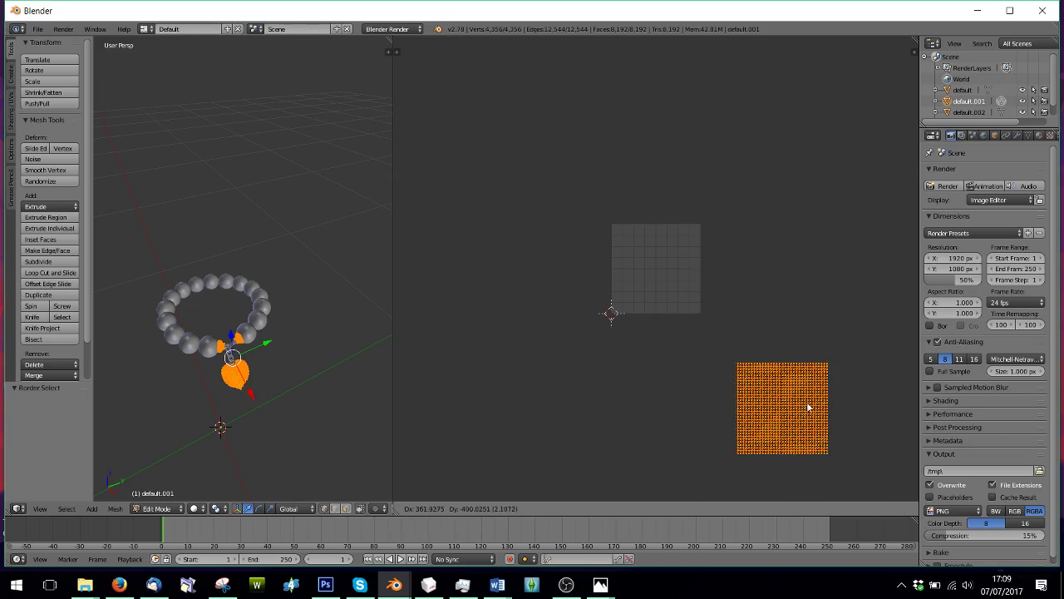
left_click(812, 412)
key("a")
left_click(152, 508)
left_click(163, 495)
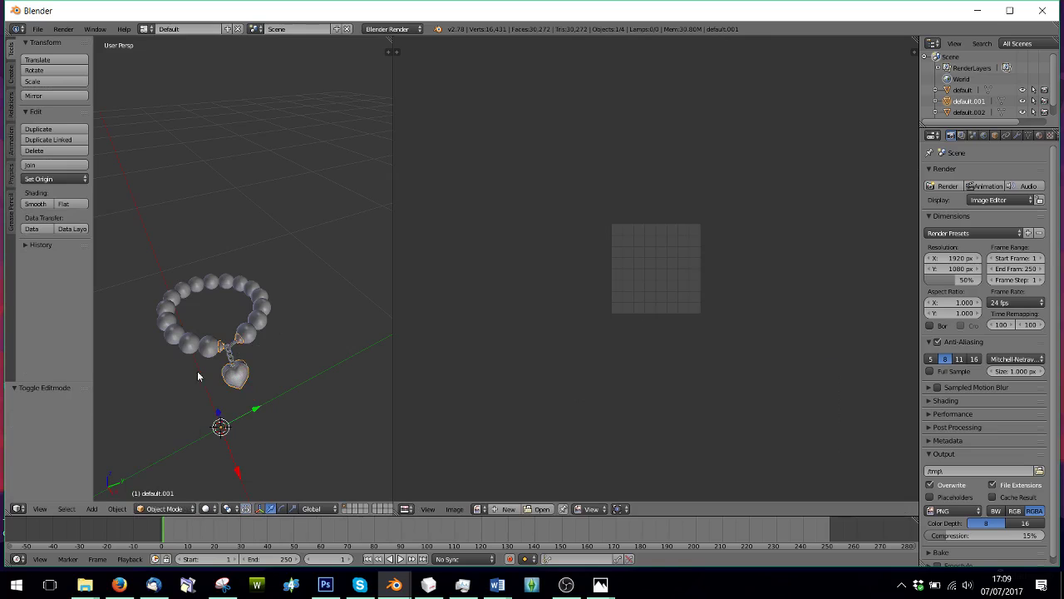
Move the bead ring mesh's UVs down and to the left of the grid.
left_click(163, 508)
left_click(166, 483)
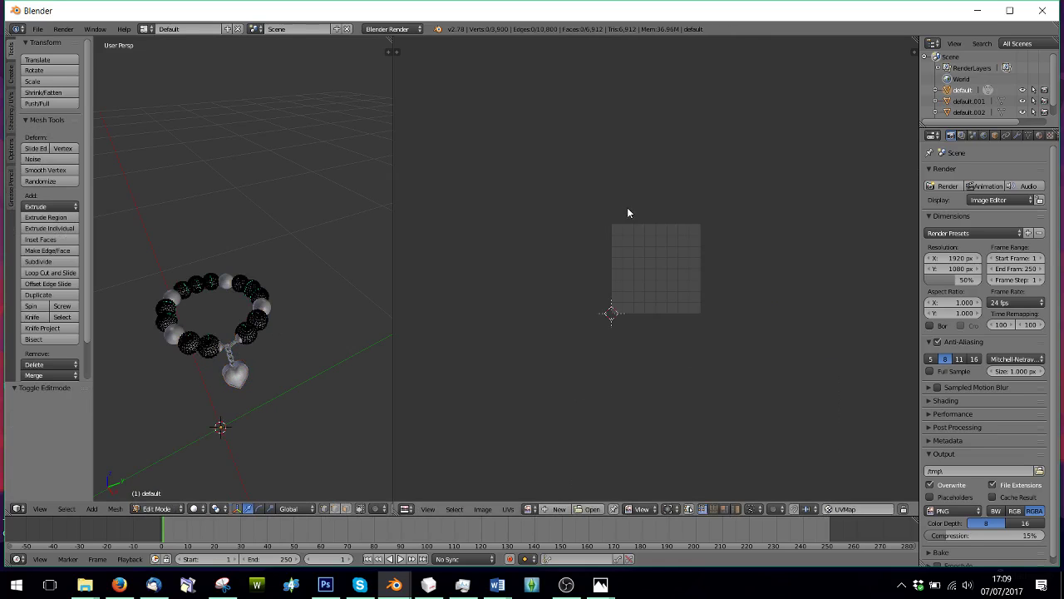
key("a")
key("b")
left_click_drag(565, 161, 754, 348)
key("g")
left_click(507, 405)
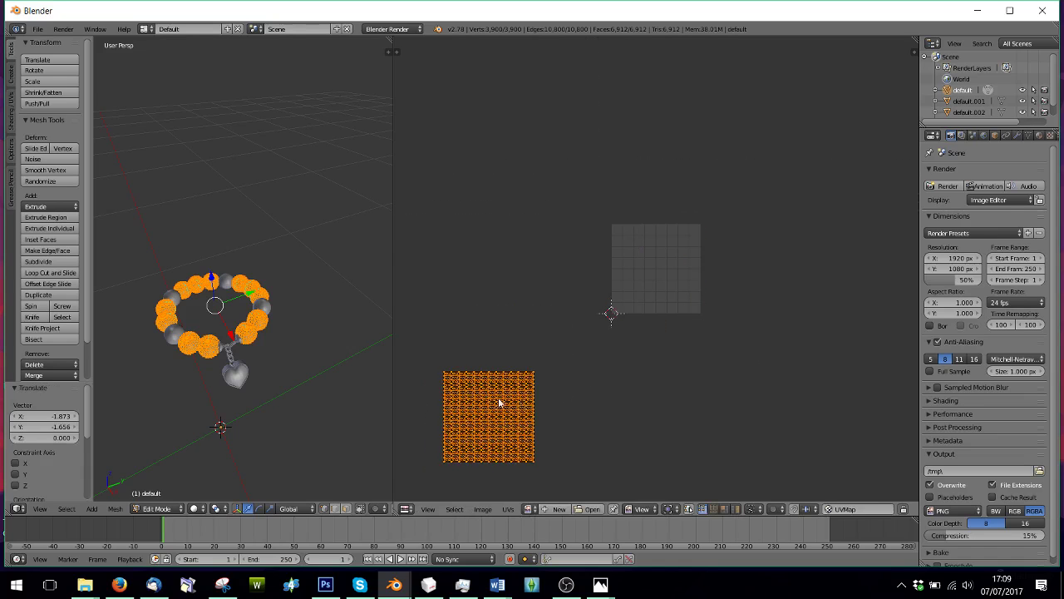
key("a")
left_click(164, 508)
left_click(163, 495)
Move the pearl beads default.003's UVs to sit above the central grid.
right_click(237, 284)
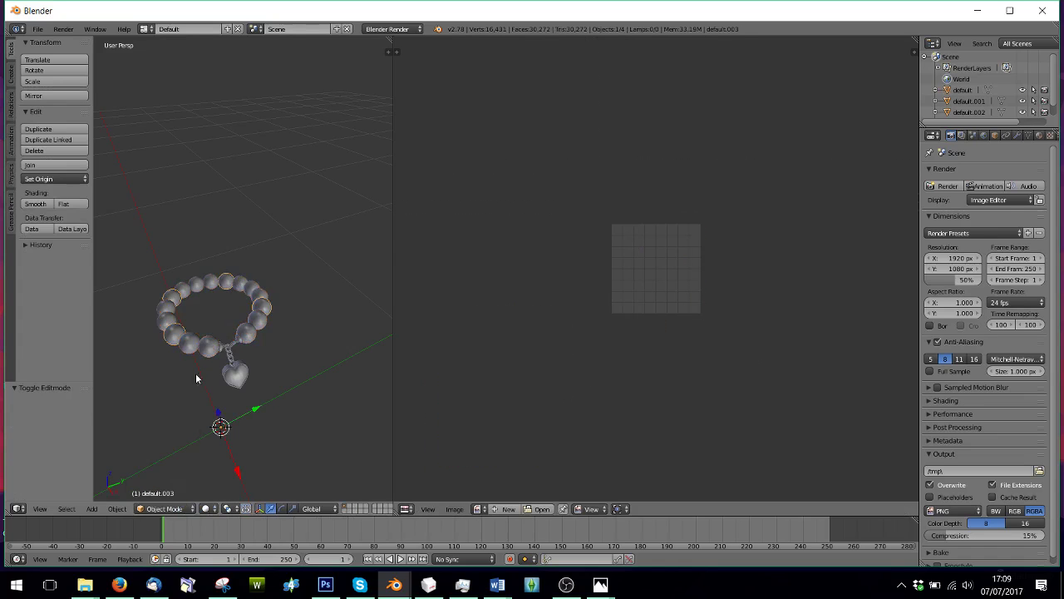
left_click(164, 508)
left_click(171, 481)
key("a")
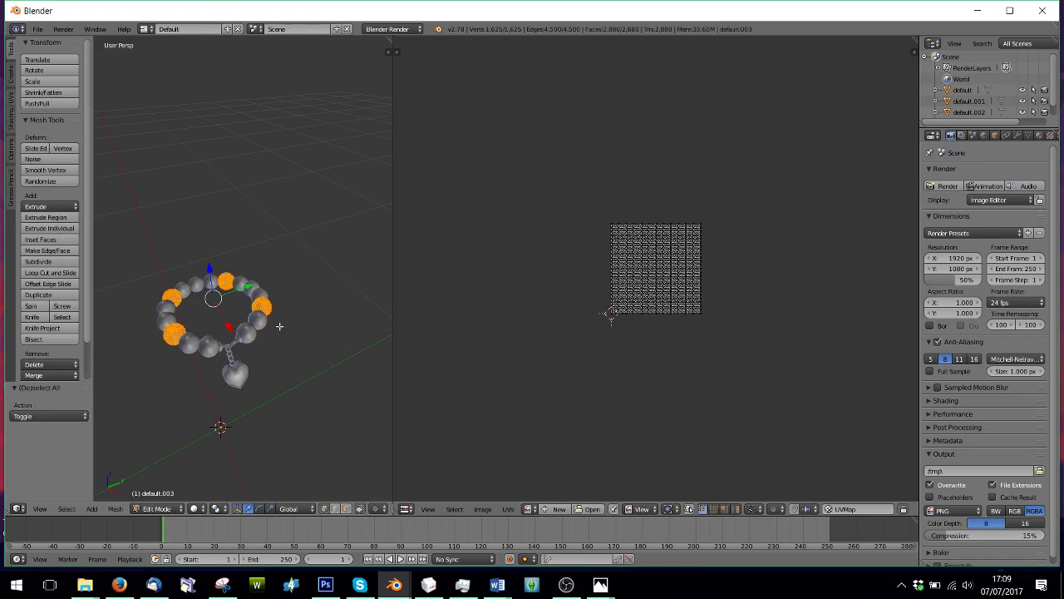
left_click_drag(545, 154, 784, 386)
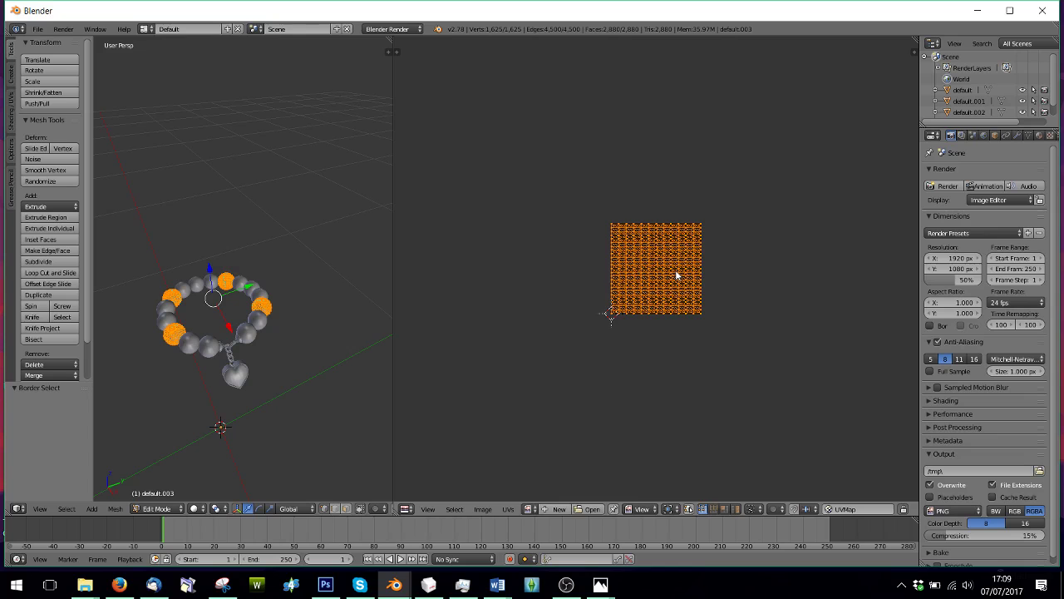
key("g")
left_click(470, 425)
key("g")
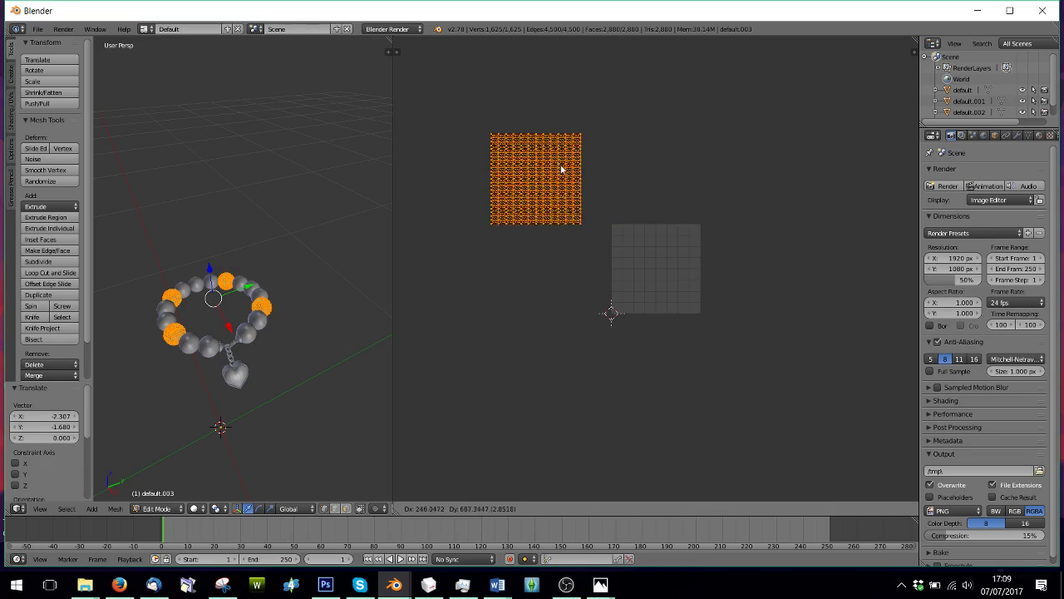
left_click(670, 124)
key("a")
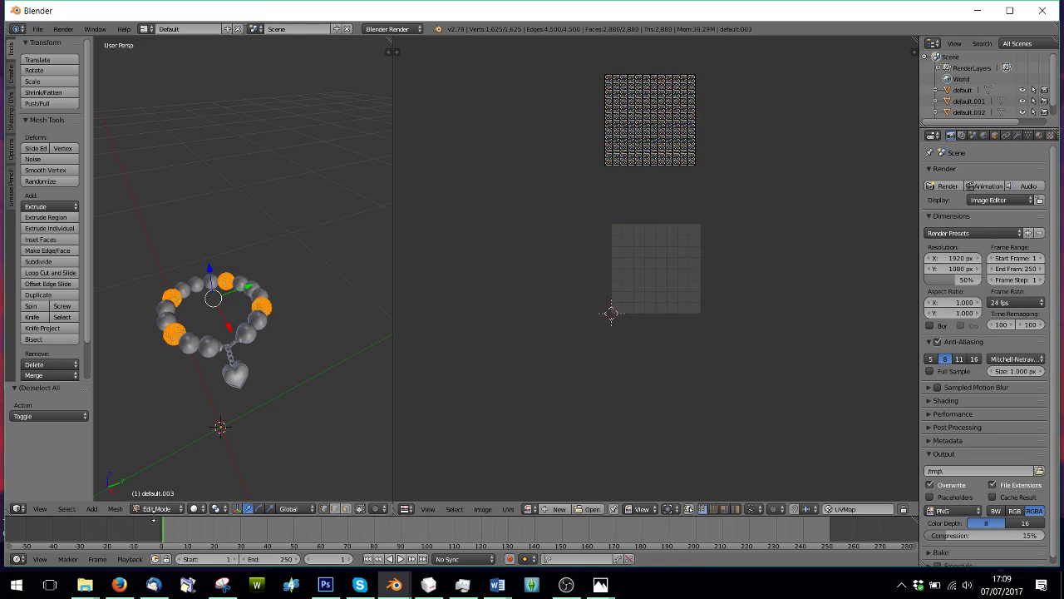
left_click(156, 508)
left_click(162, 496)
Move the chain and heart object's UVs to the top right of the grid.
right_click(233, 356)
left_click(163, 508)
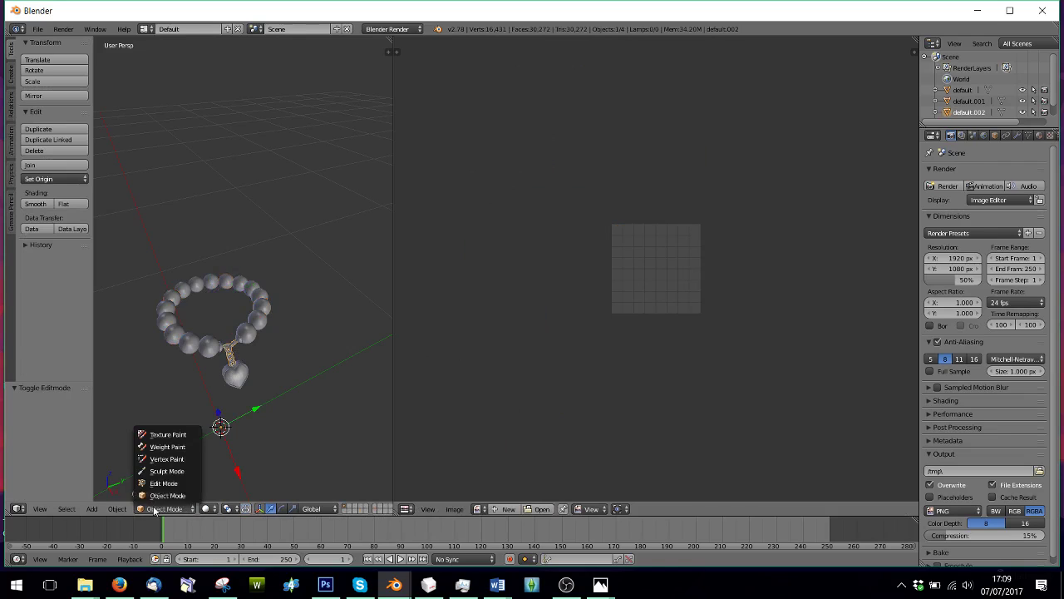
left_click(162, 484)
key("a")
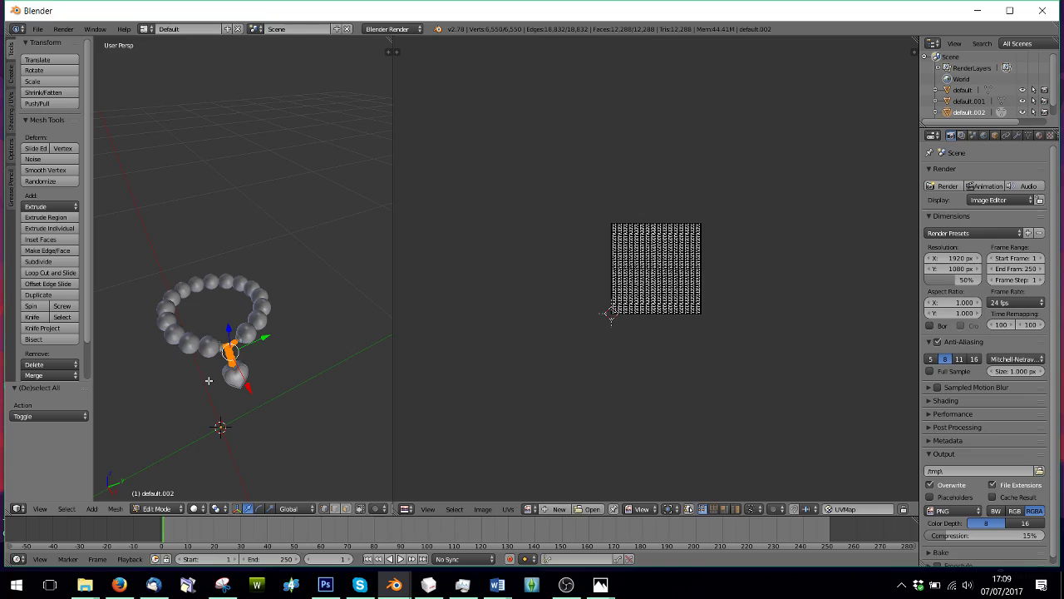
key("b")
left_click_drag(552, 170, 845, 430)
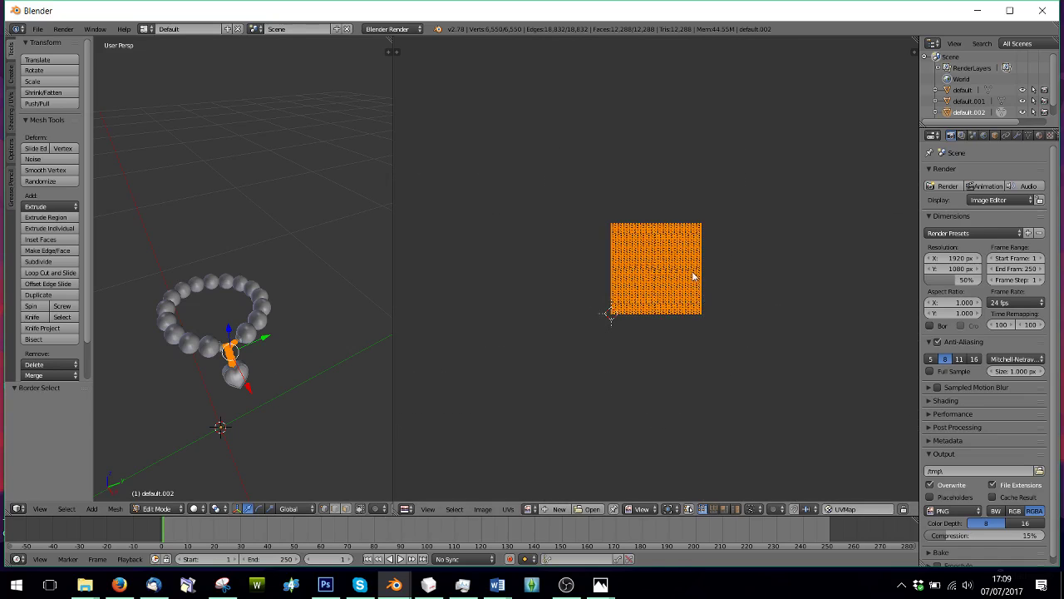
key("g")
left_click(882, 130)
Join default.001 with default.003, then select all the combined UV islands in Edit Mode.
key("a")
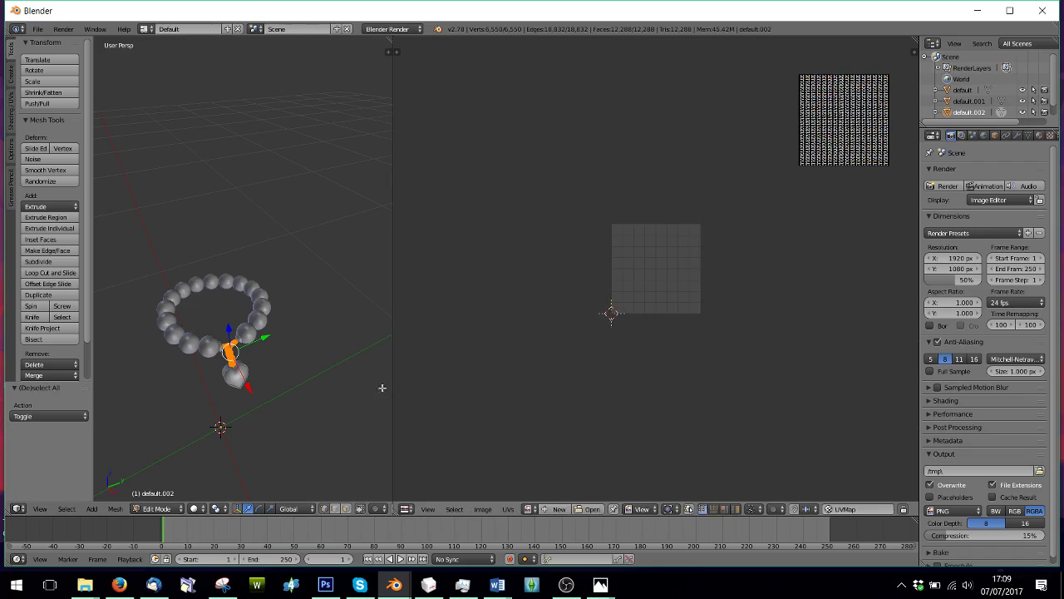
left_click(155, 508)
left_click(163, 495)
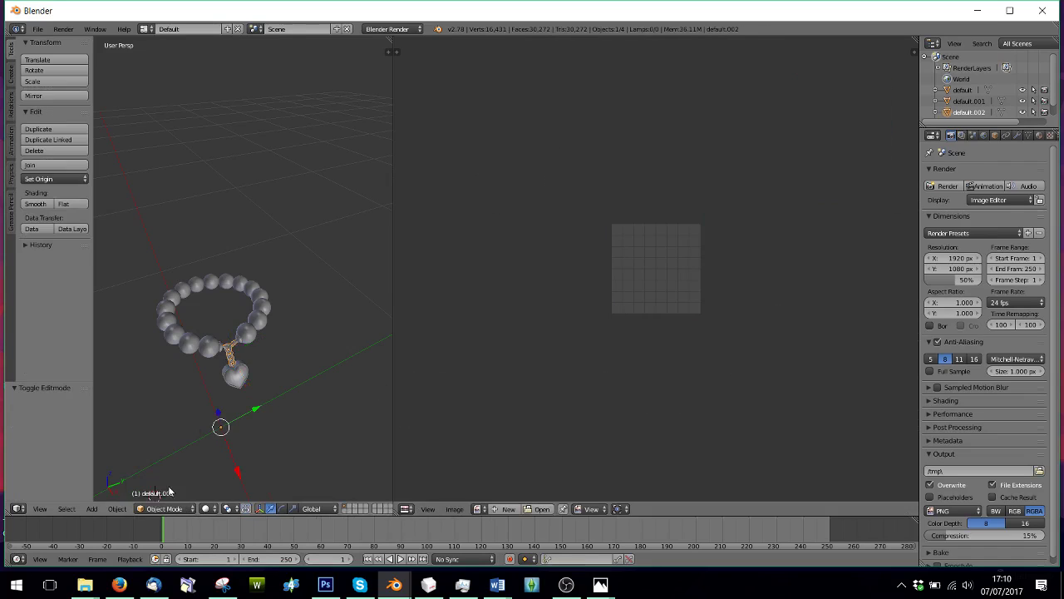
right_click(241, 346)
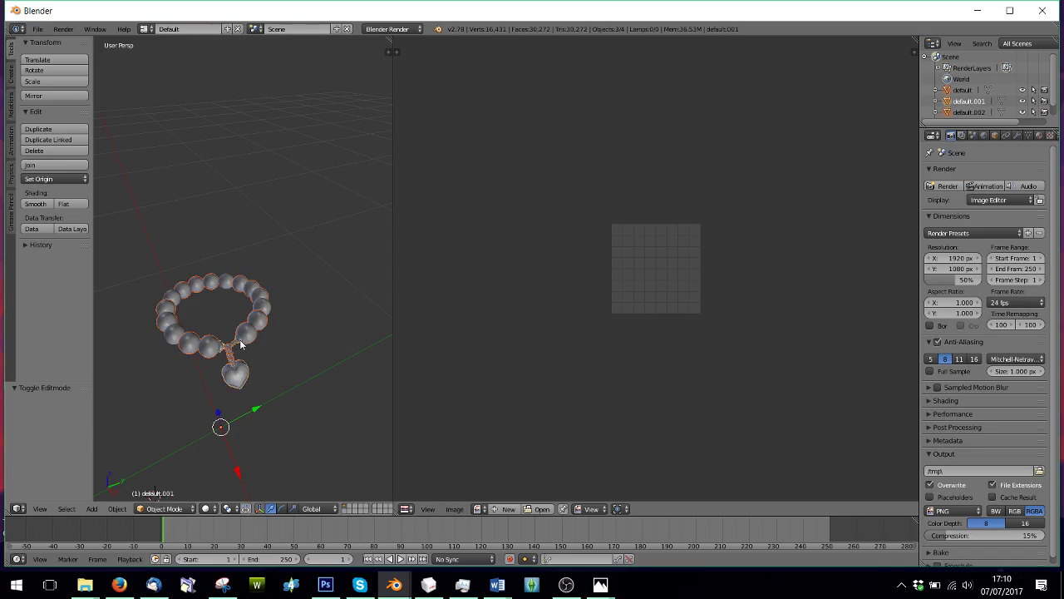
right_click(176, 347, "shift")
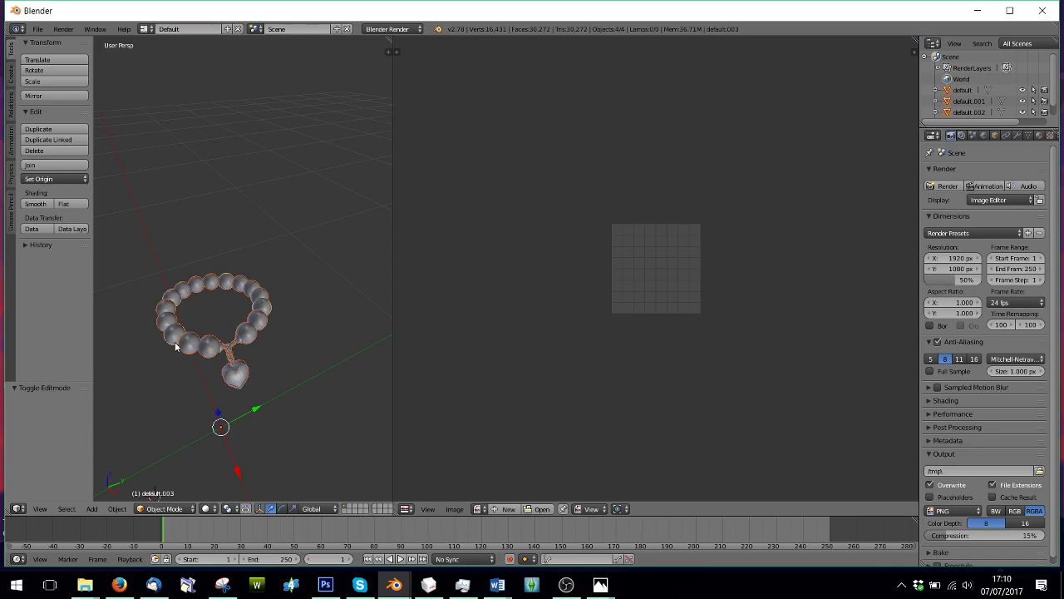
left_click(54, 165)
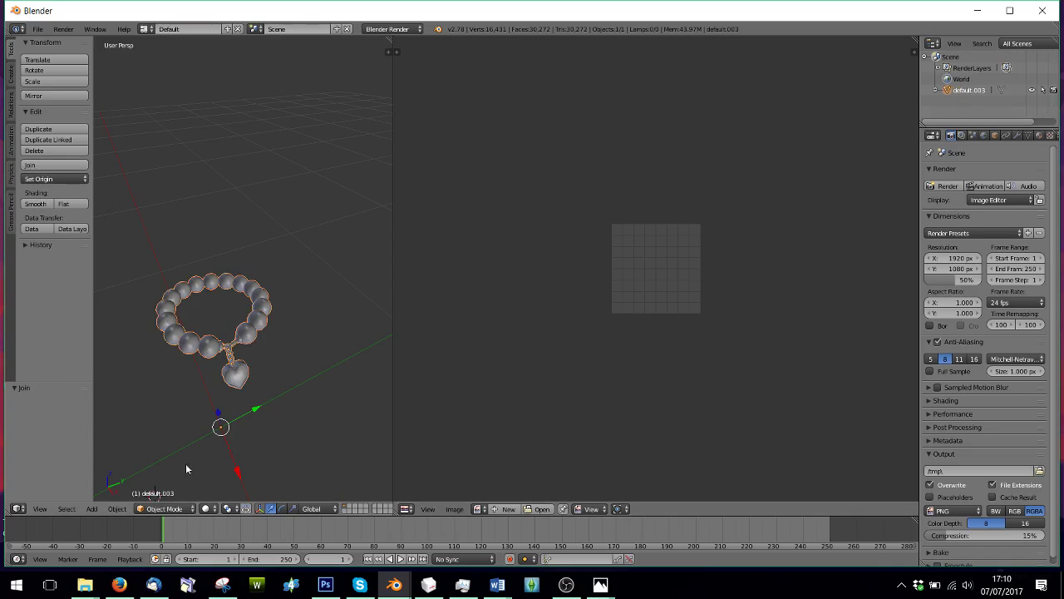
left_click(154, 507)
left_click(159, 484)
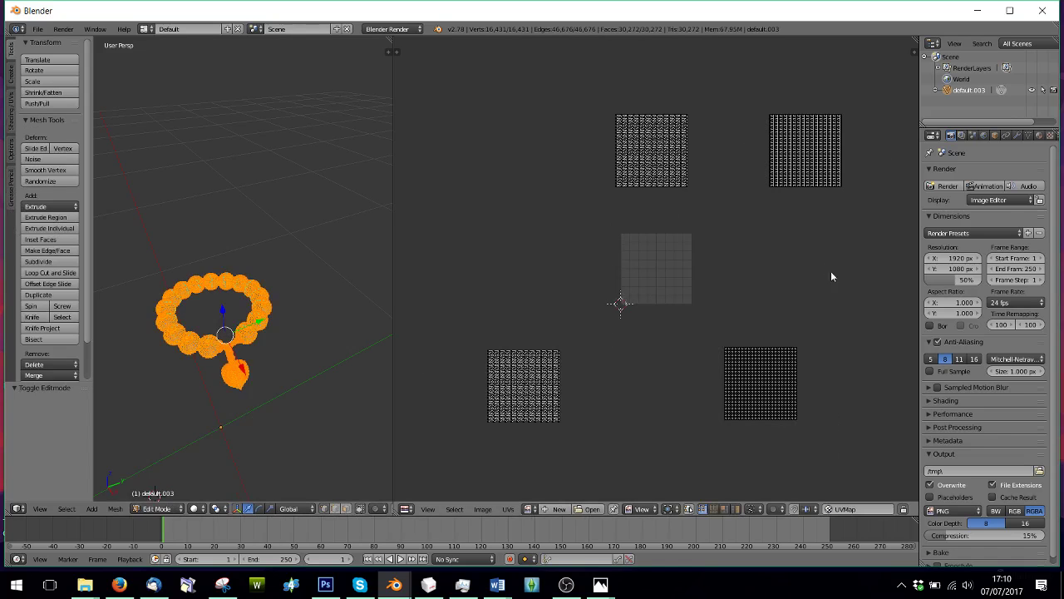
key("a")
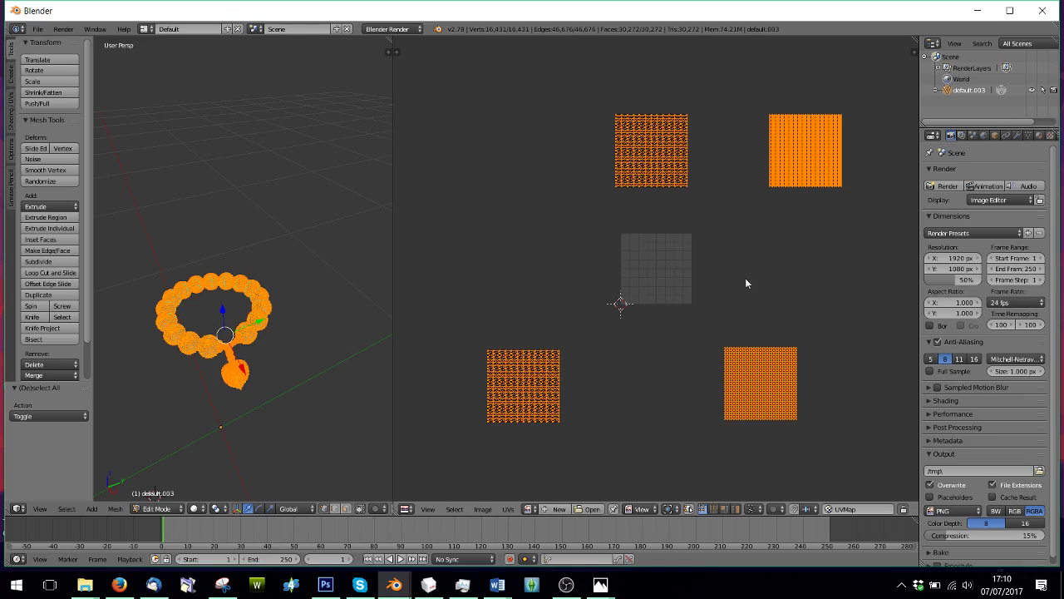
Scale all four UV islands down to 0.45.
key("s")
type("0")
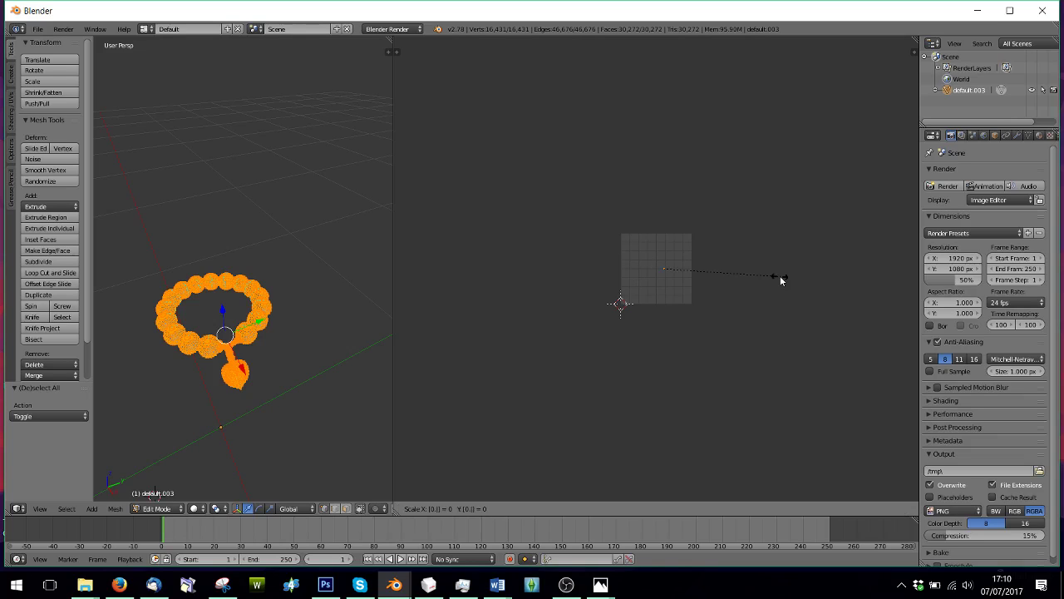
type(".45")
key("Return")
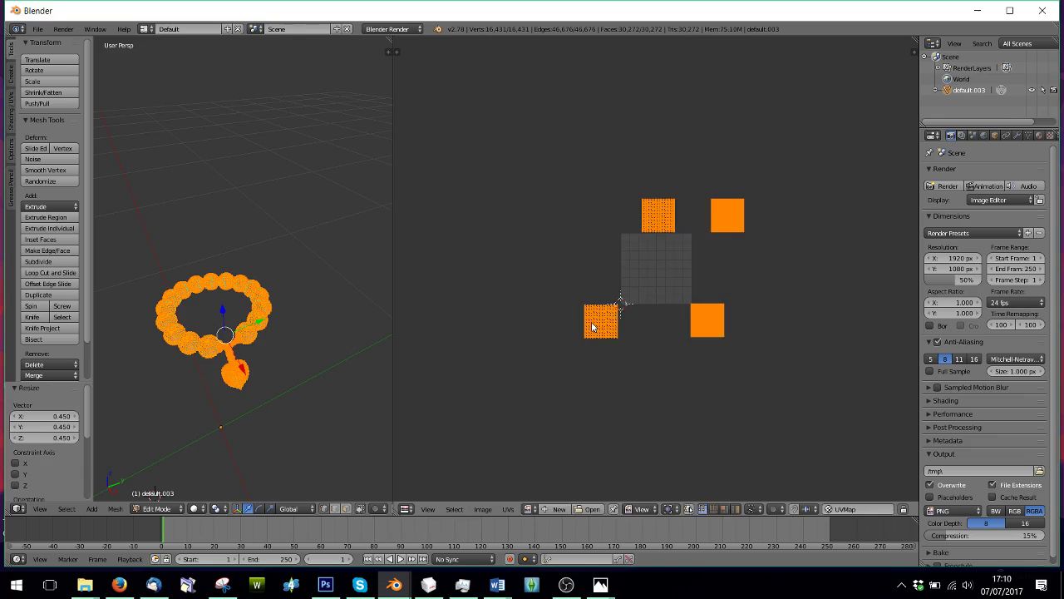
scroll(632, 270, "up", 3)
Move the top two UV islands into the top-left and top-right quadrants.
key("b")
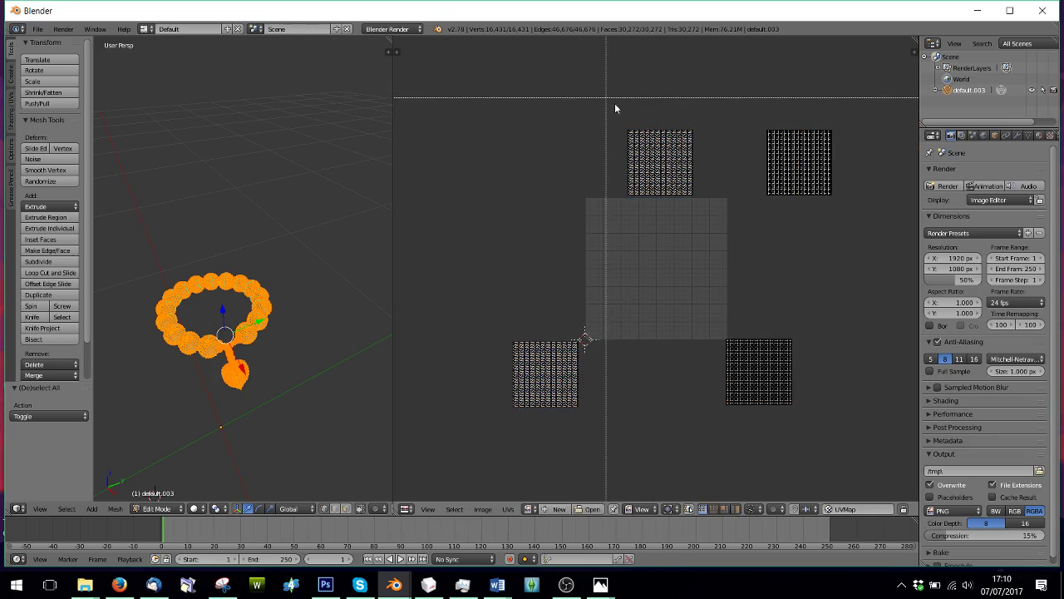
left_click_drag(614, 105, 713, 211)
key("b")
key("Escape")
key("g")
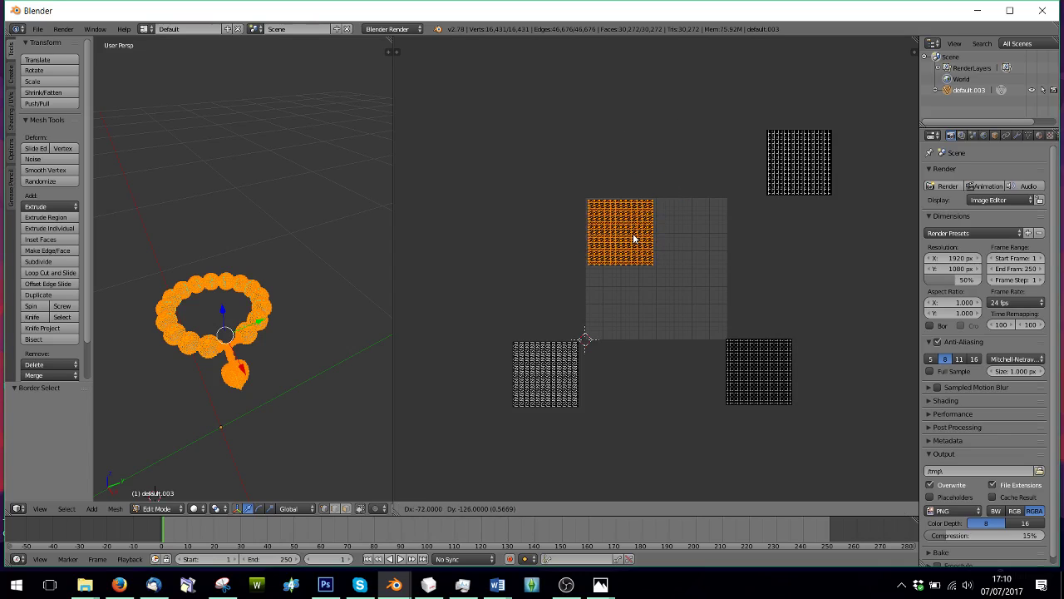
left_click(634, 238)
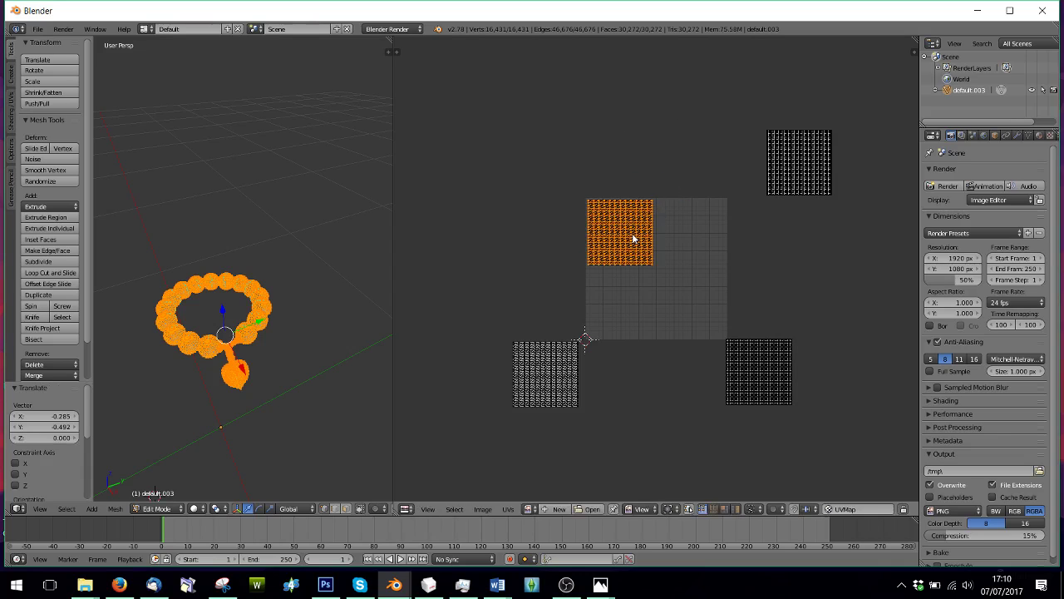
key("a")
key("b")
left_click_drag(752, 106, 821, 185)
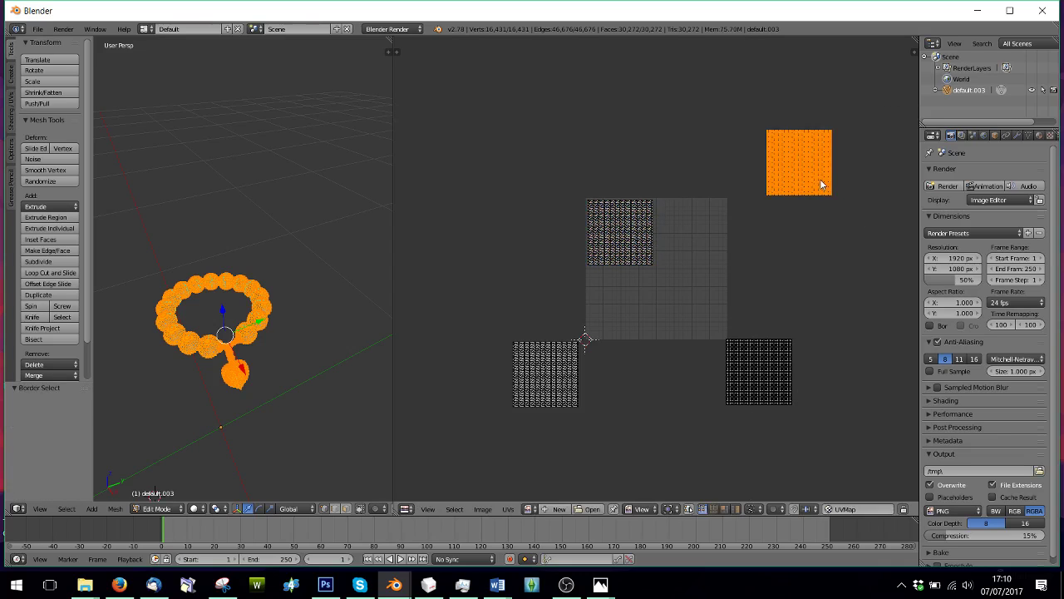
key("g")
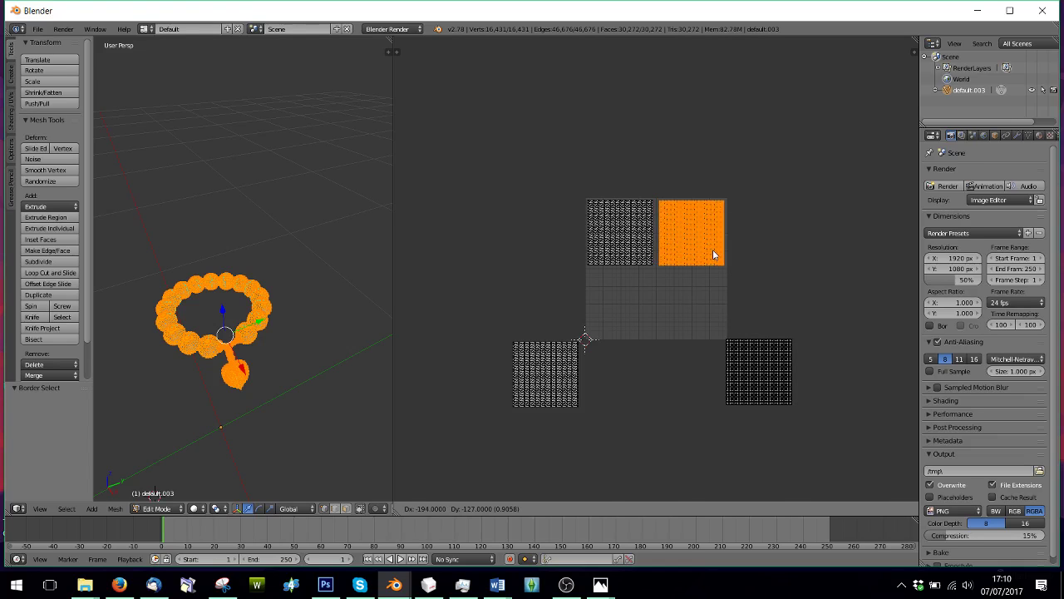
left_click(713, 254)
key("a")
Move the bottom two UV islands into the bottom-left and bottom-right quadrants.
key("b")
left_click_drag(480, 307, 627, 442)
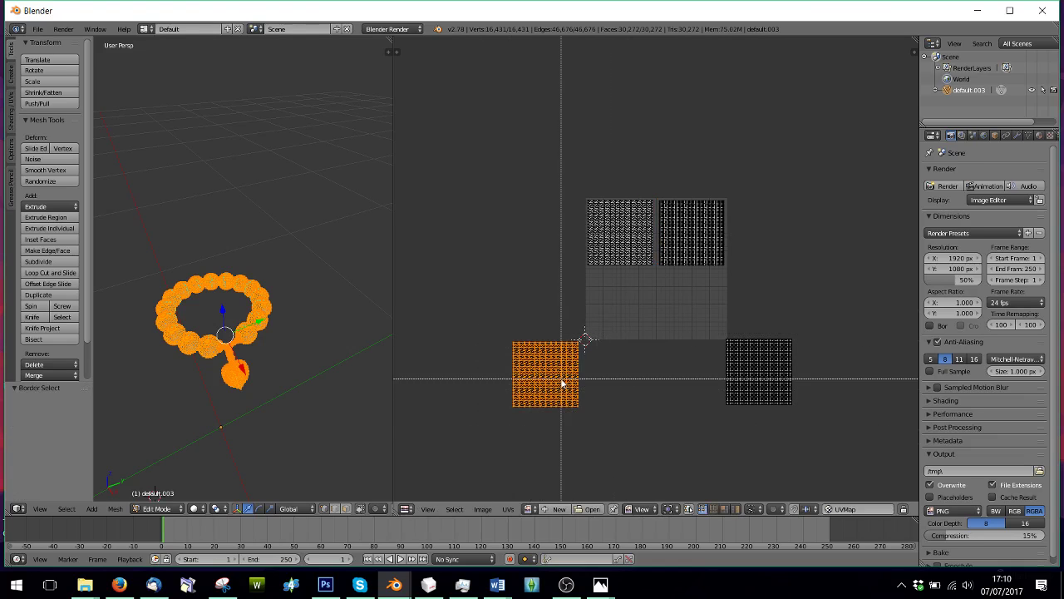
key("g")
left_click(637, 311)
key("a")
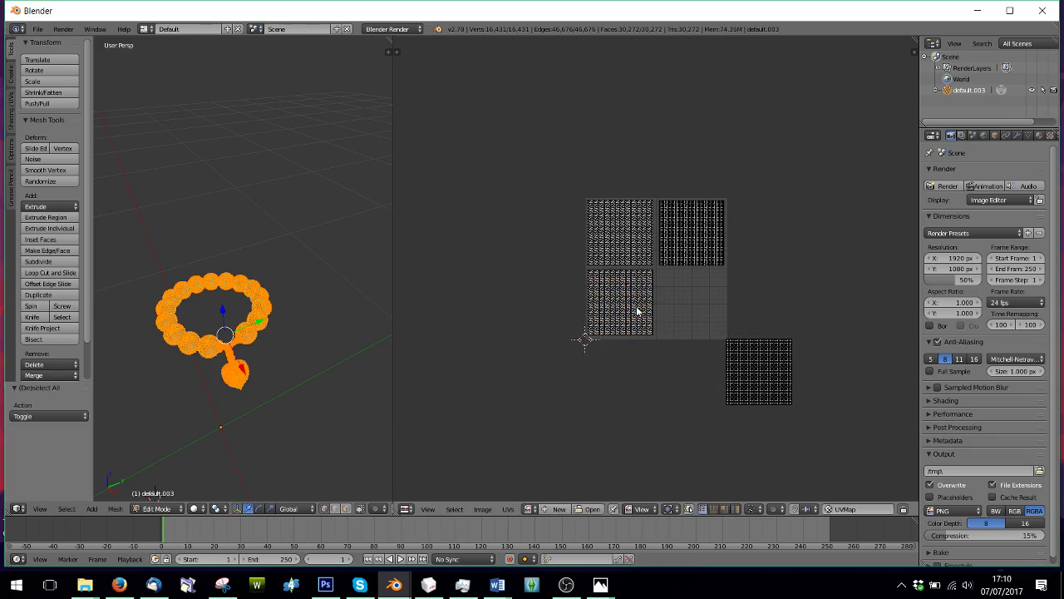
key("b")
left_click_drag(709, 311, 802, 407)
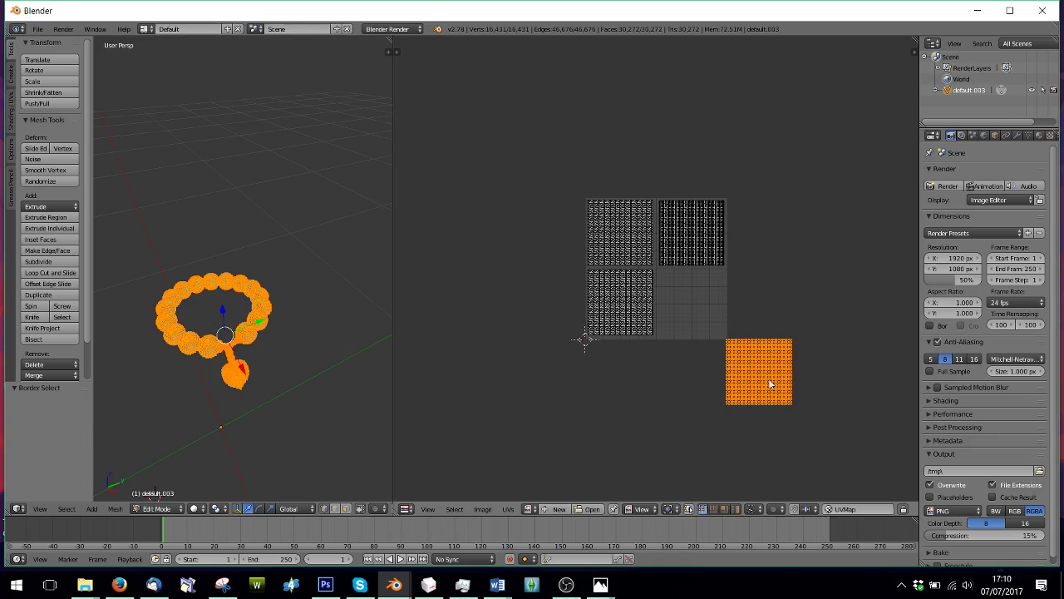
key("g")
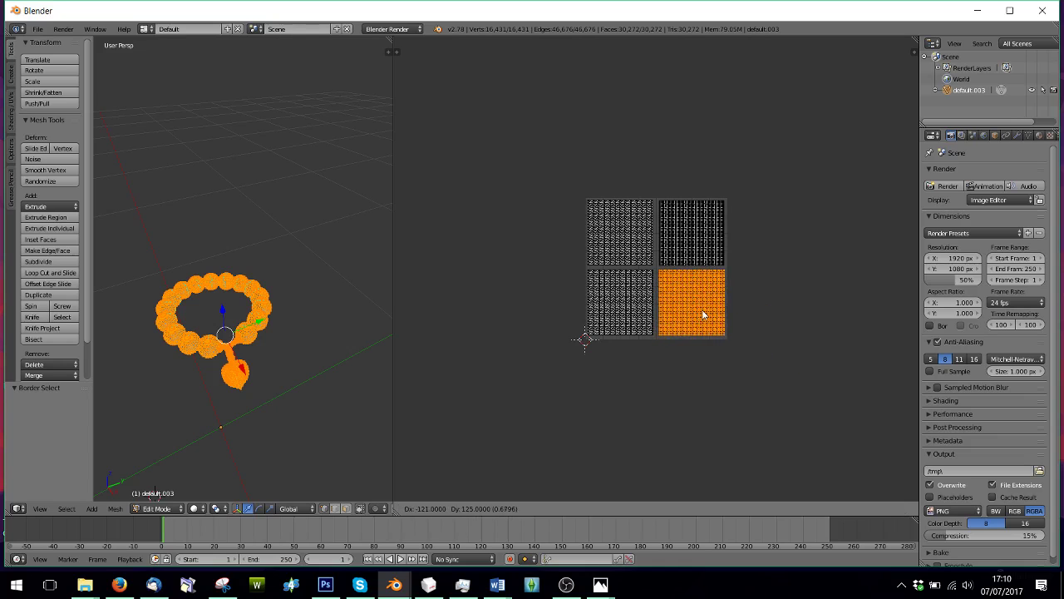
left_click(703, 314)
key("a")
scroll(727, 337, "up", 5)
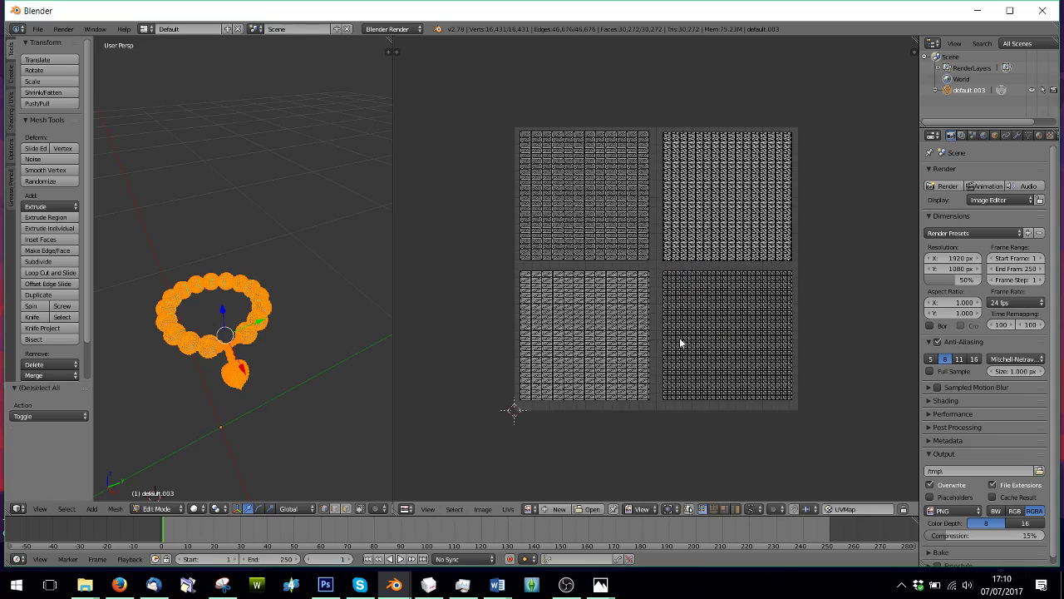
scroll(679, 340, "down", 2)
Export the UV layout to the Desktop, overwriting test.png.
left_click(507, 509)
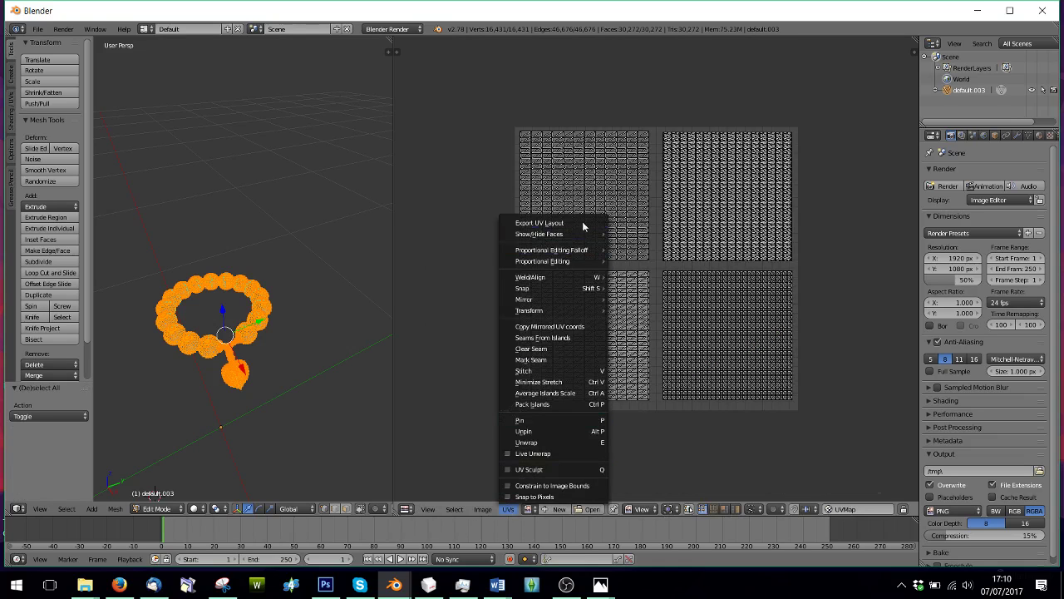
left_click(582, 221)
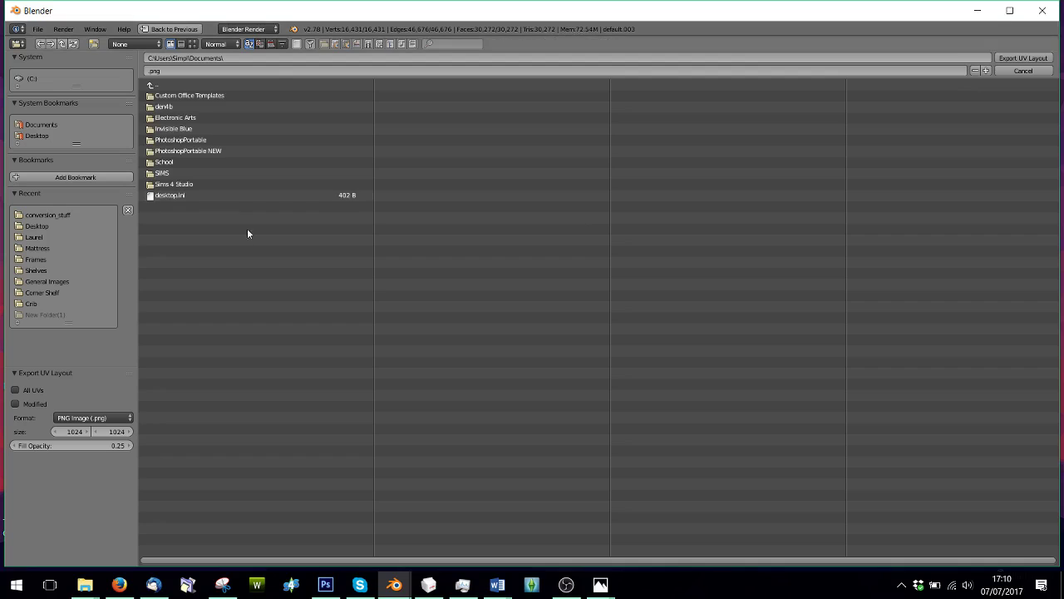
left_click(37, 226)
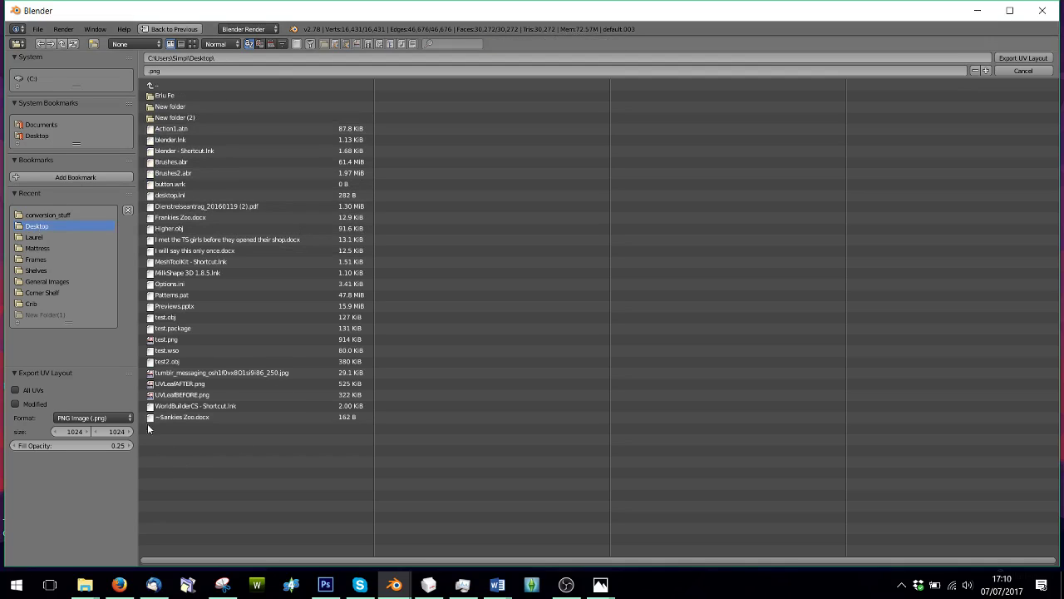
left_click(183, 341)
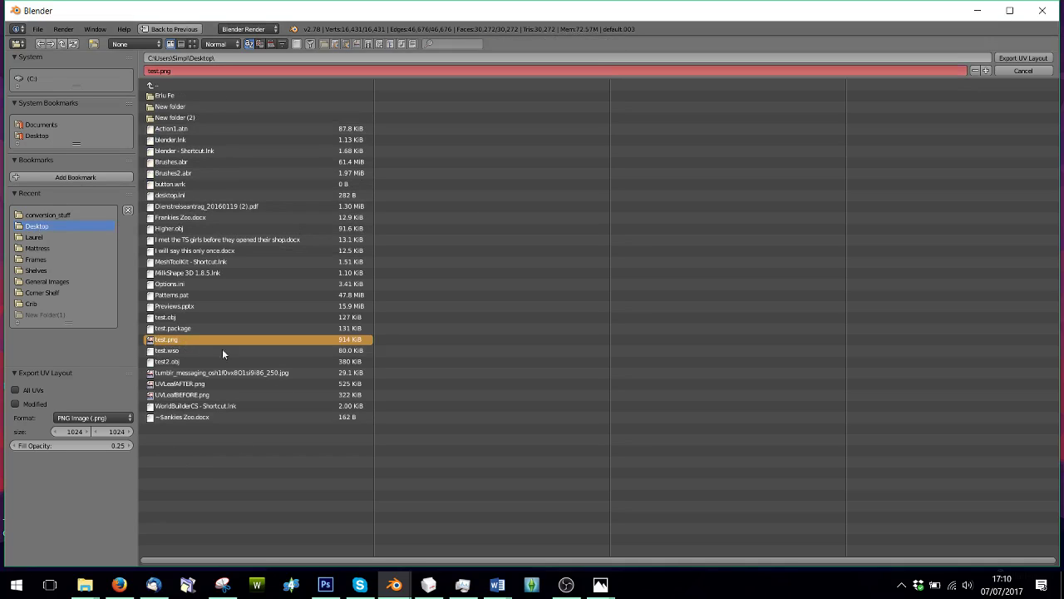
double_click(263, 339)
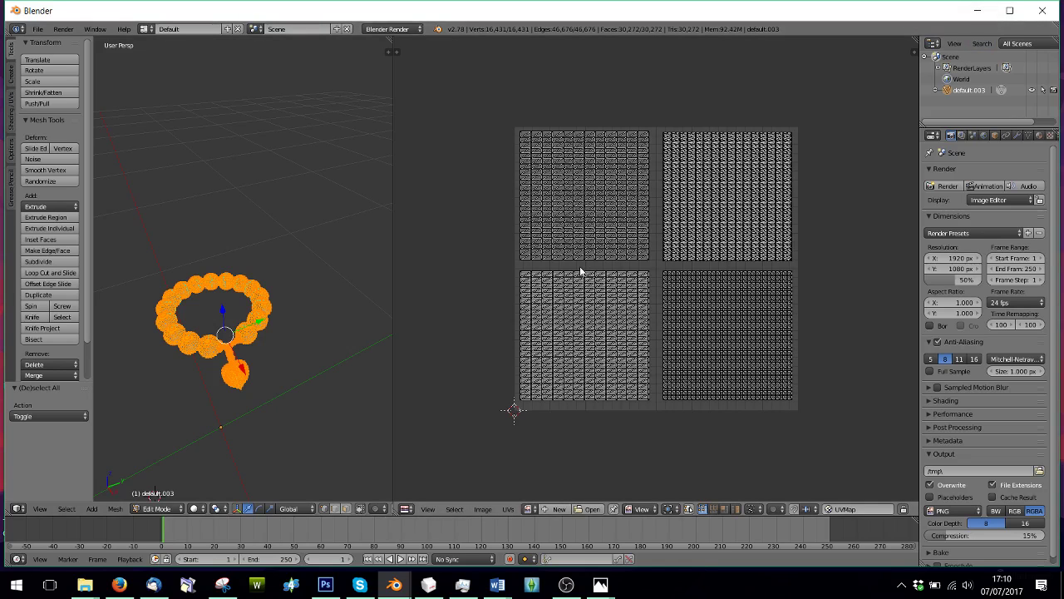
In Photoshop, open the exported test.png from the Desktop.
left_click(325, 585)
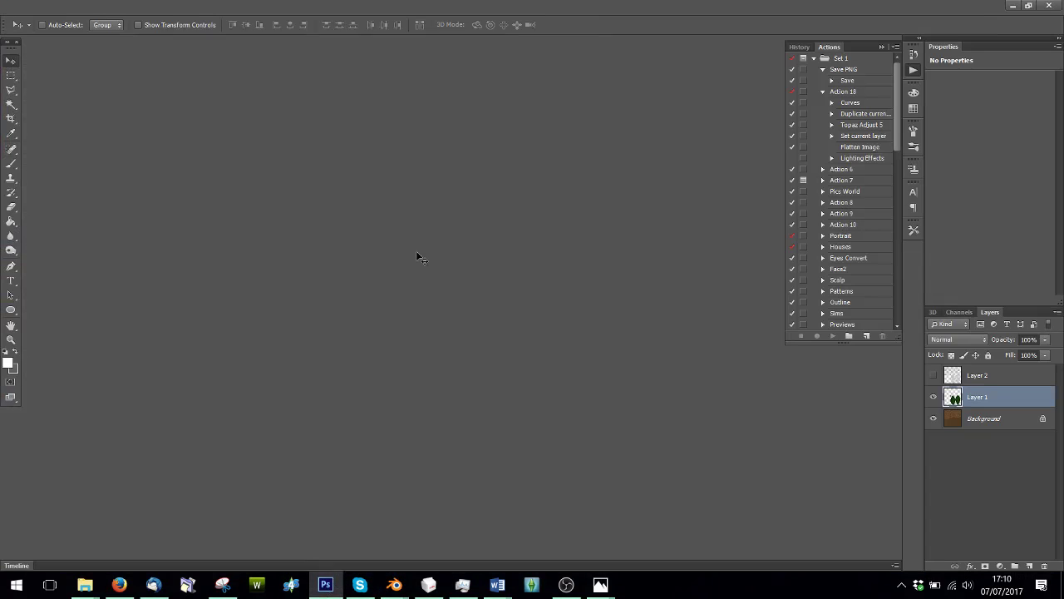
key("ctrl+o")
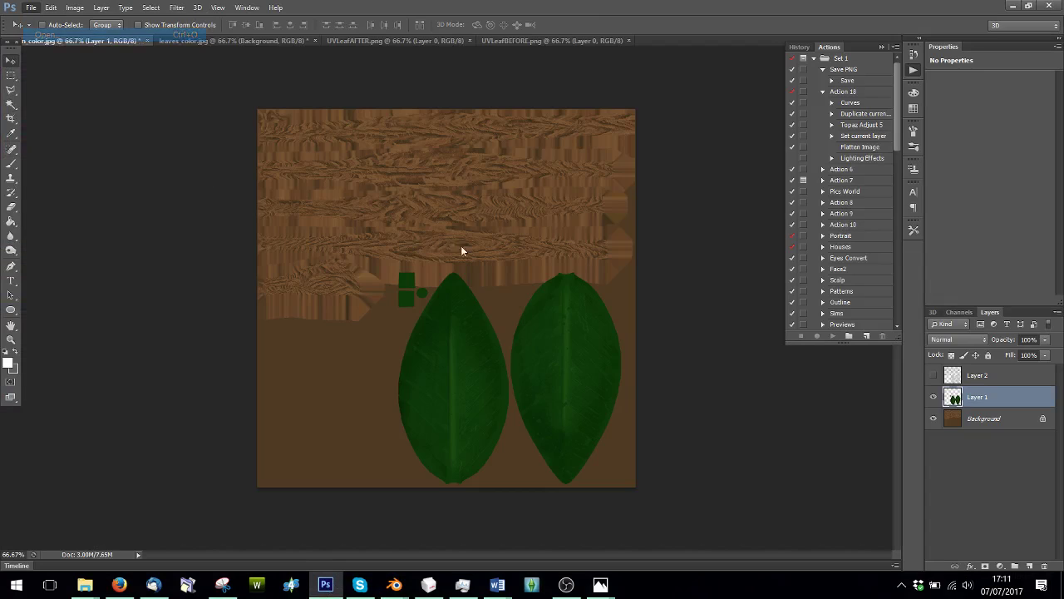
left_click(241, 160)
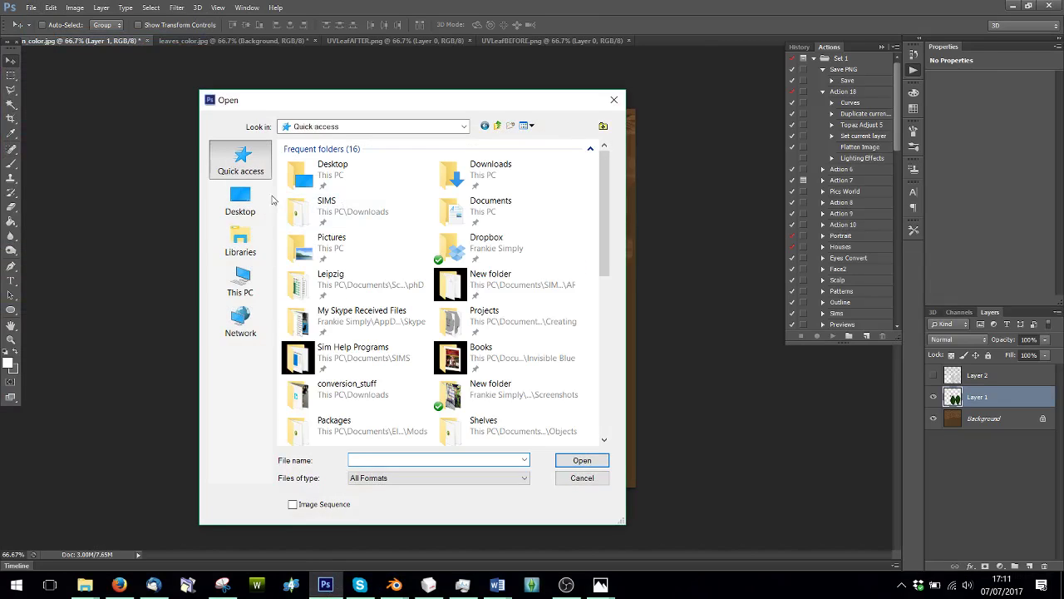
double_click(331, 170)
scroll(321, 368, "down", 2)
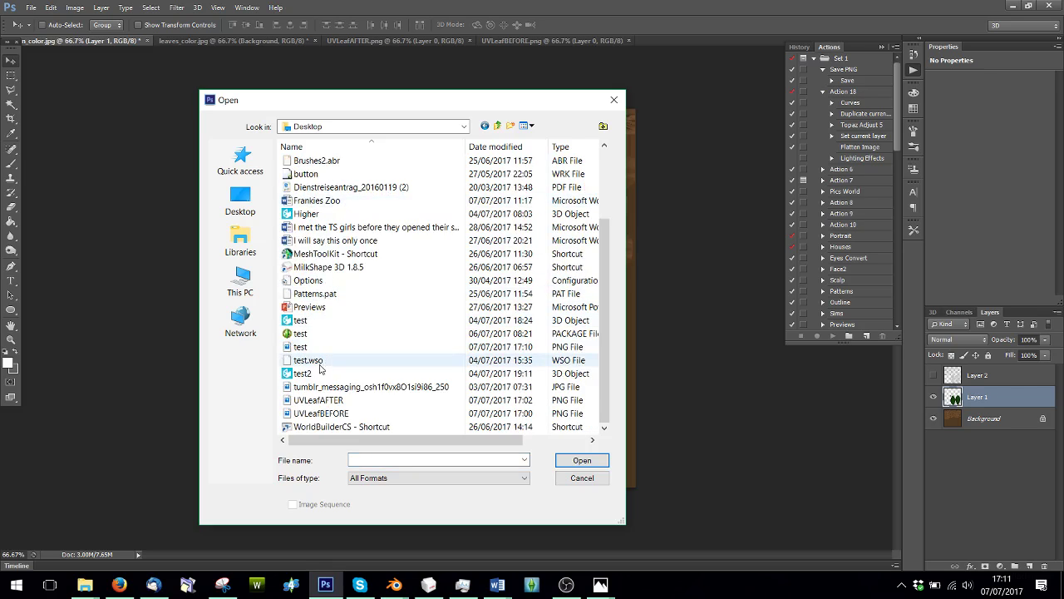
double_click(300, 346)
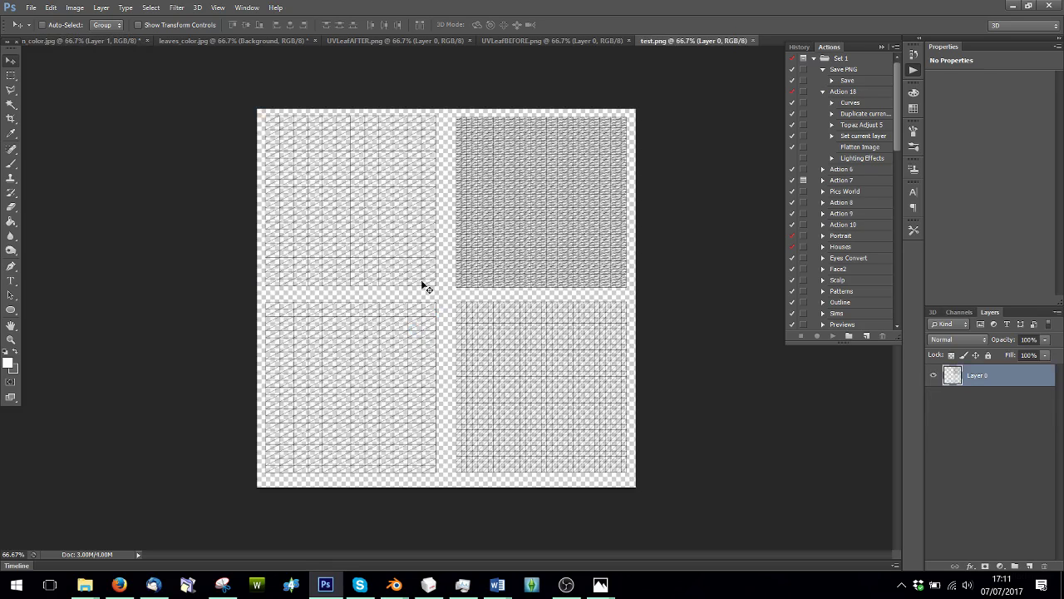
Open the four gold and pearl texture images from the conversion_stuff folder.
left_click(31, 7)
left_click(46, 31)
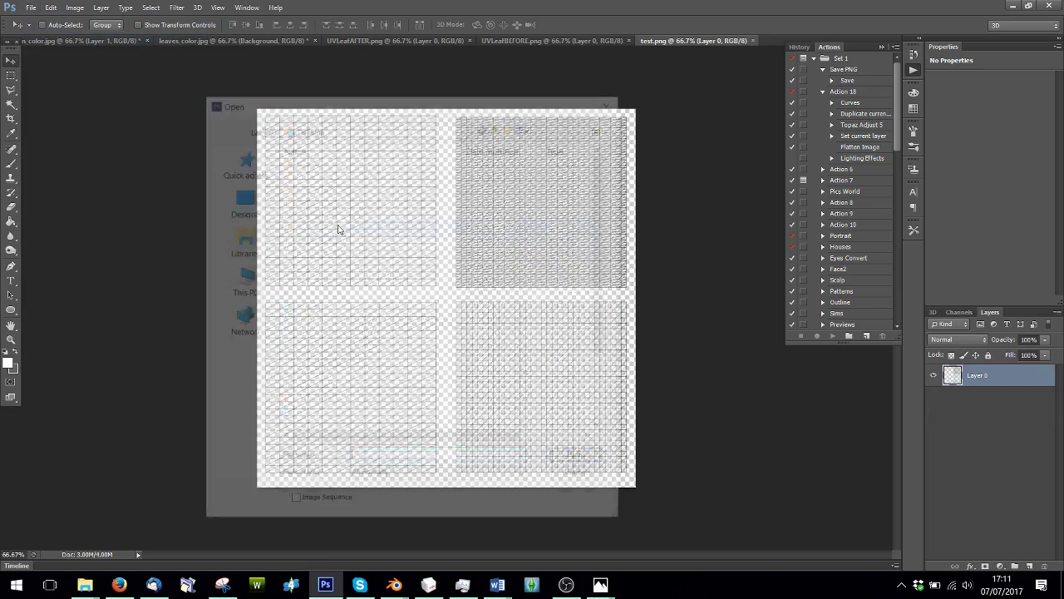
left_click(240, 159)
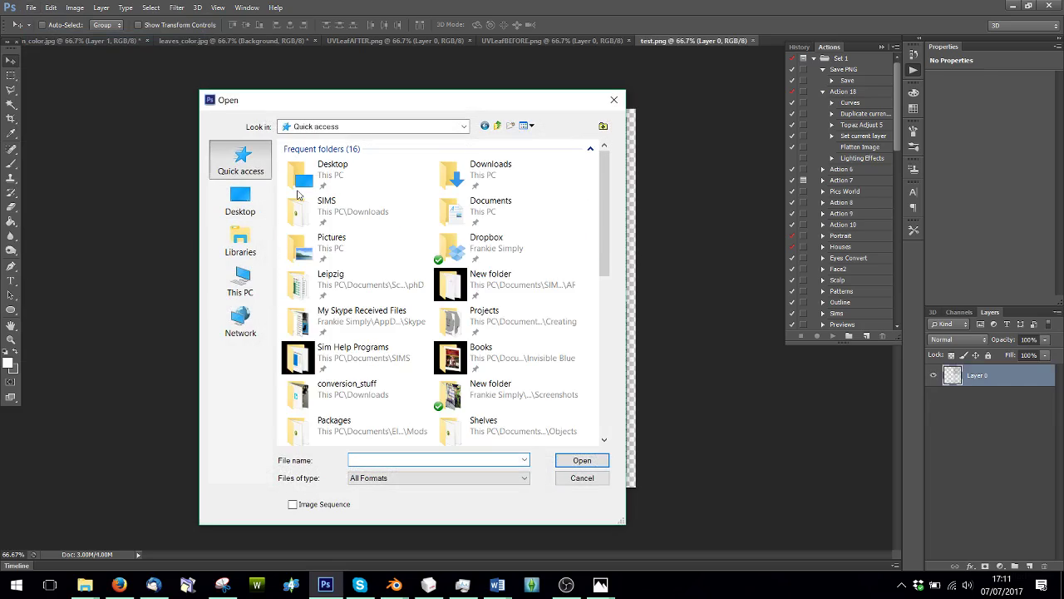
double_click(358, 354)
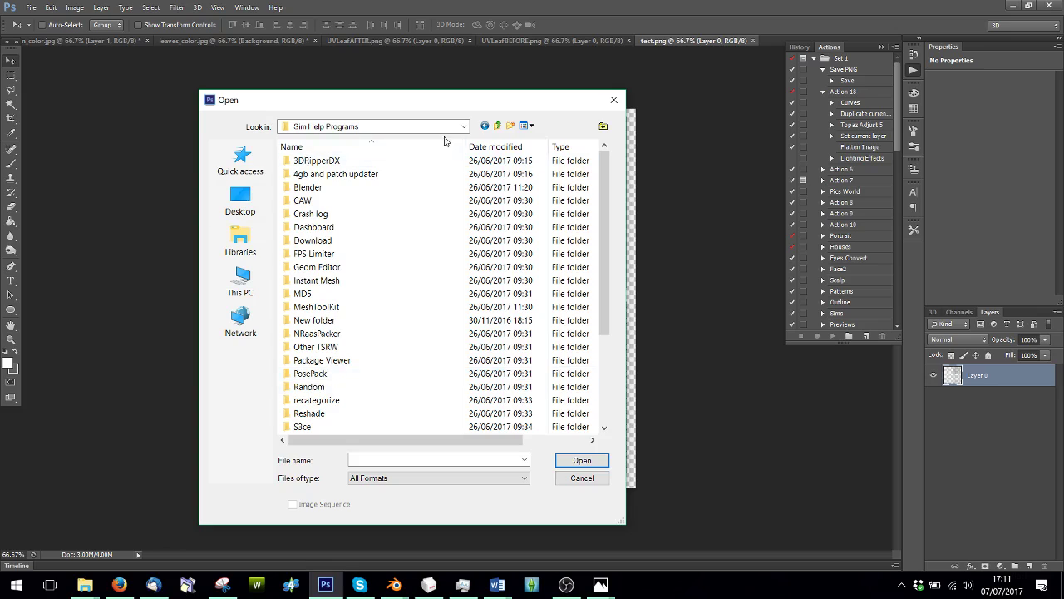
left_click(497, 129)
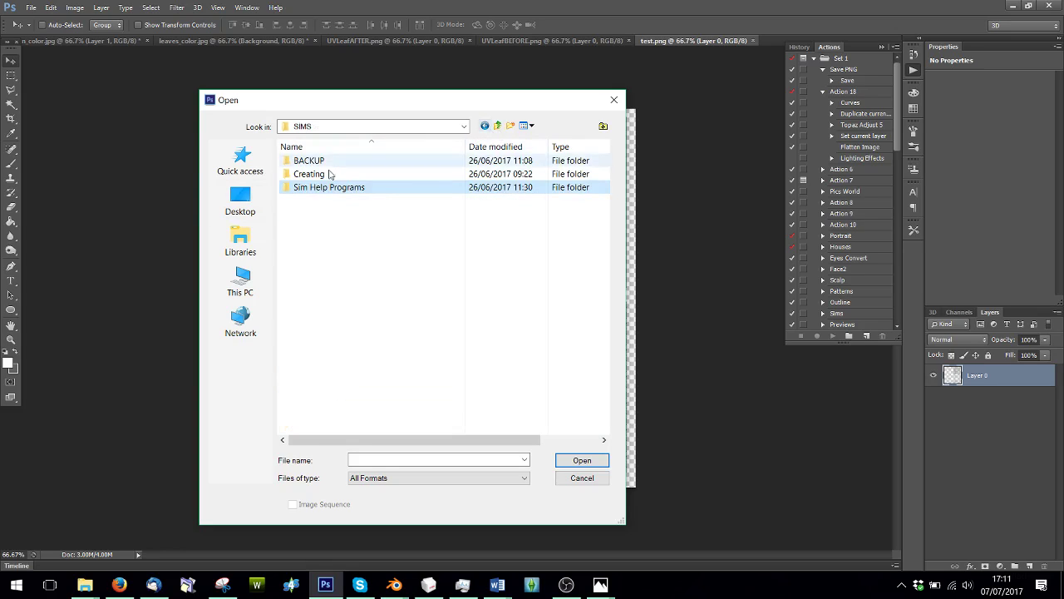
left_click(241, 160)
double_click(350, 389)
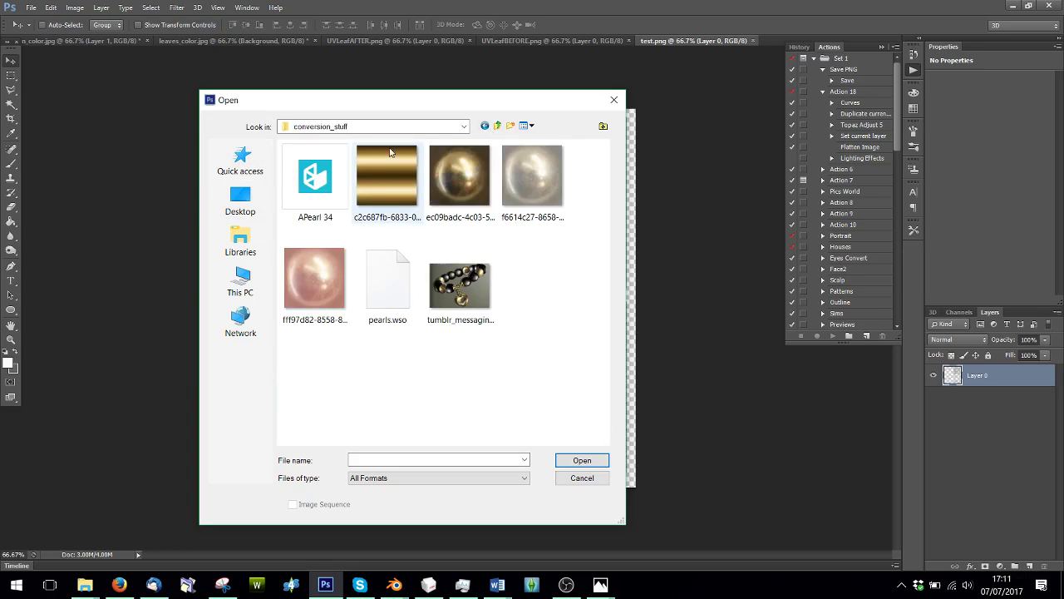
left_click(390, 187)
left_click(314, 283, "shift")
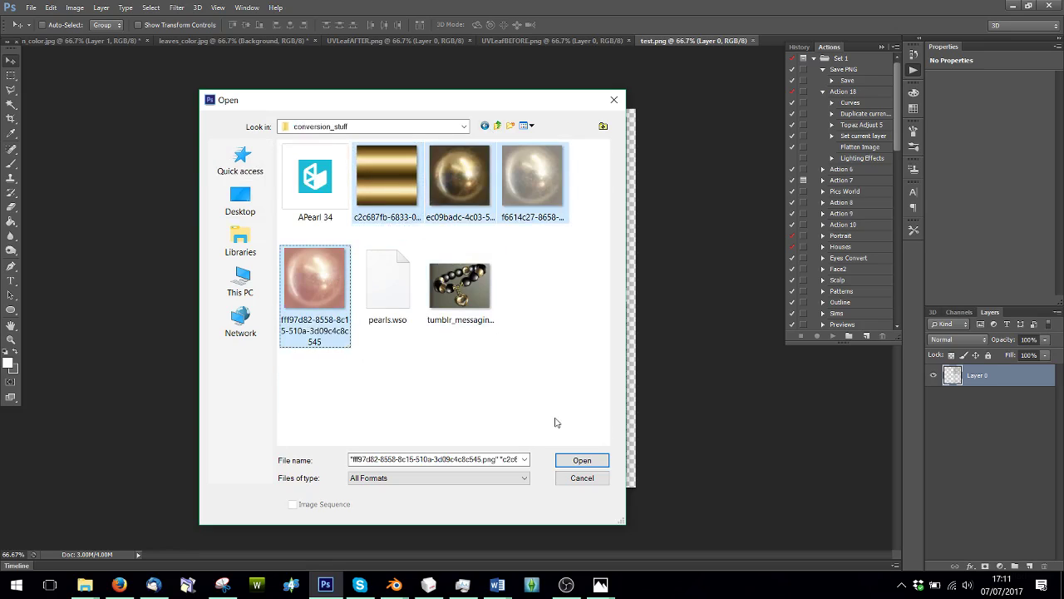
left_click(575, 466)
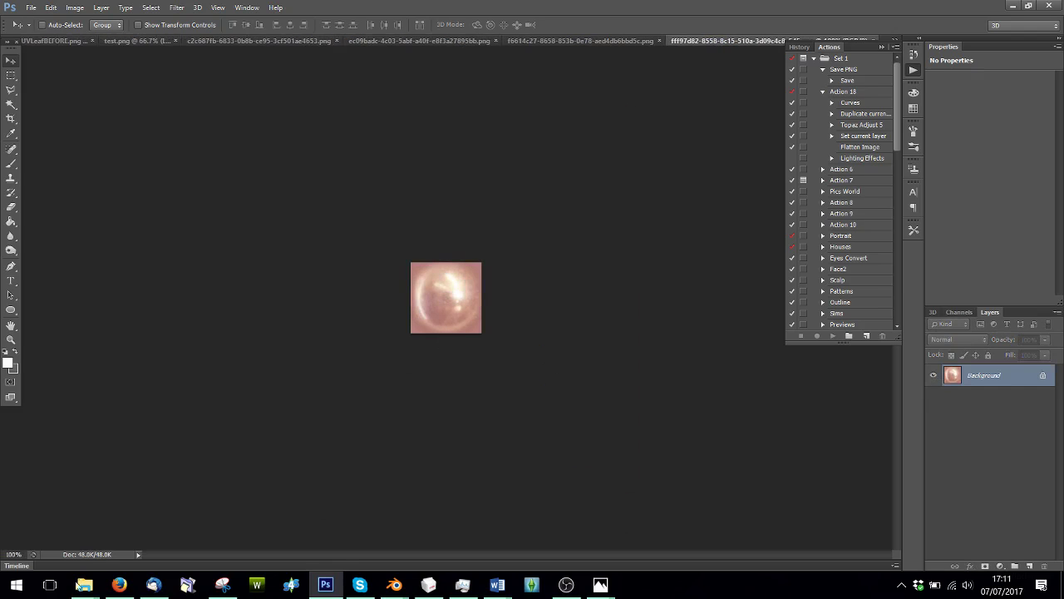
Look over the conversion_stuff folder and the open image tabs, ending on gold bars.
left_click(86, 584)
left_click(179, 524)
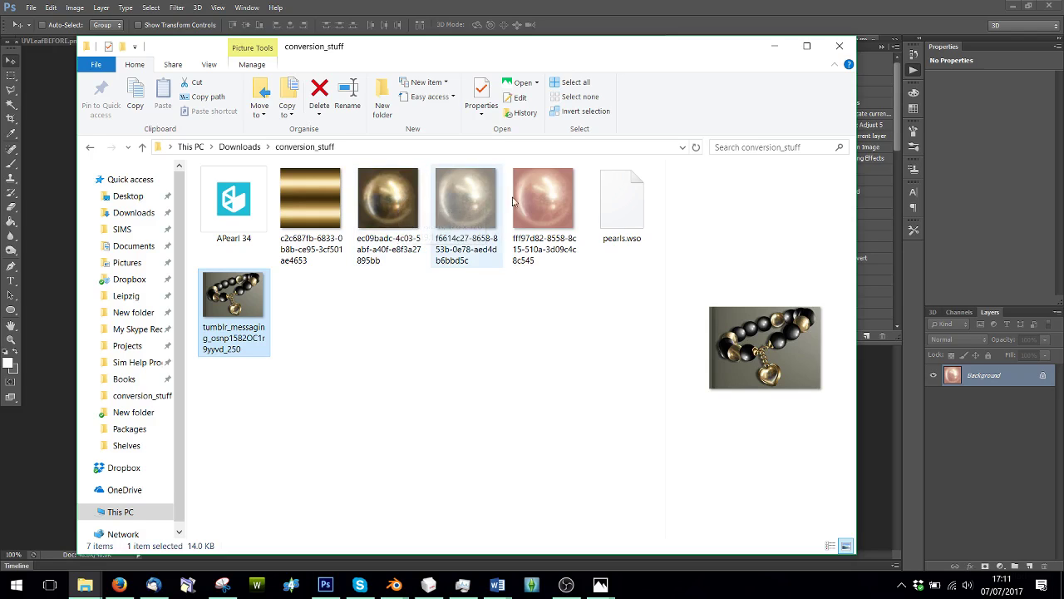
left_click(774, 47)
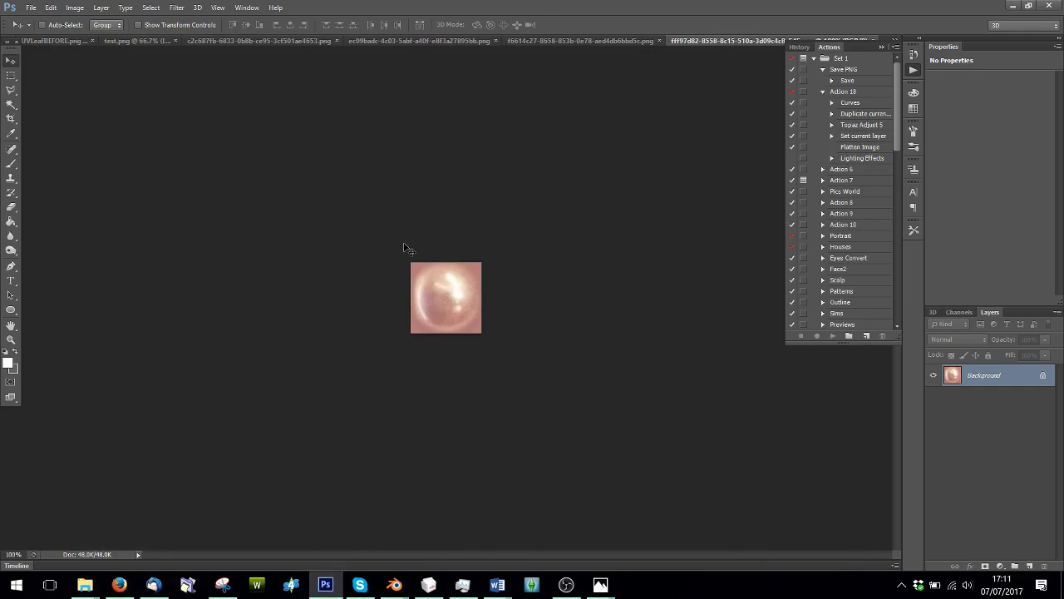
left_click(553, 39)
left_click(332, 41)
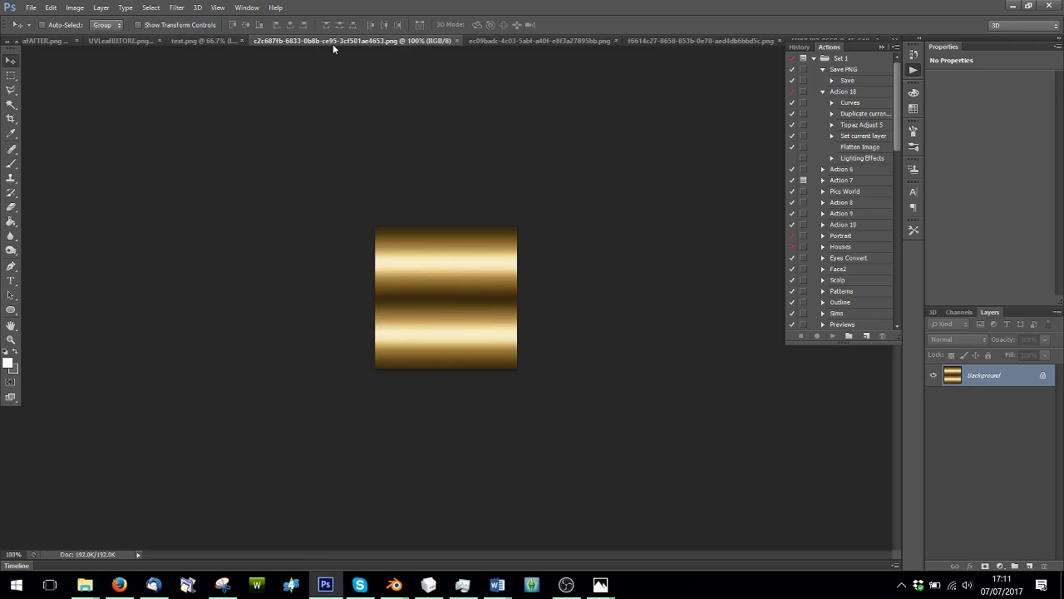
left_click(225, 43)
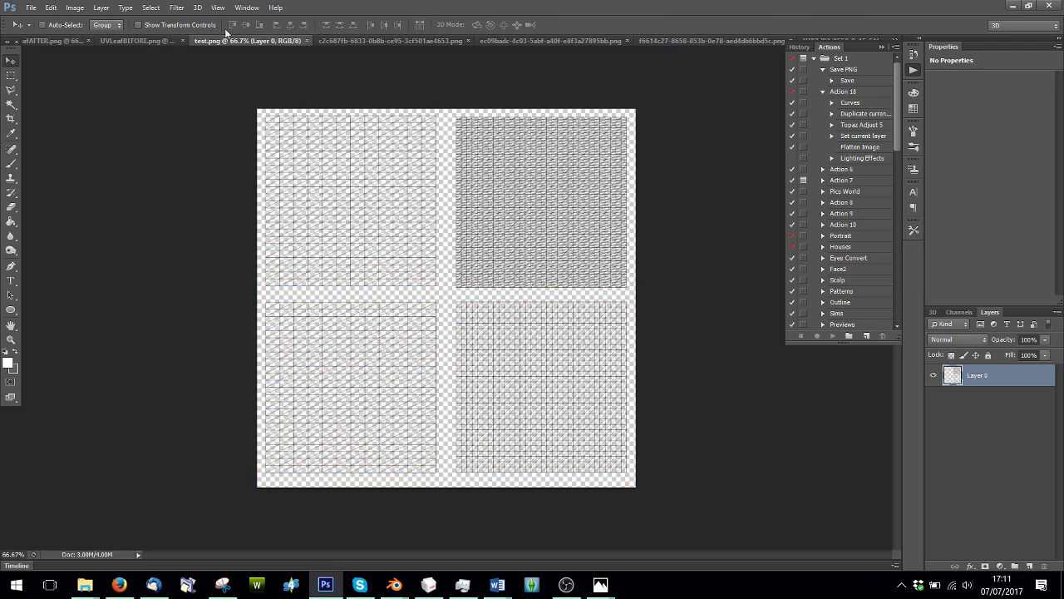
left_click(338, 39)
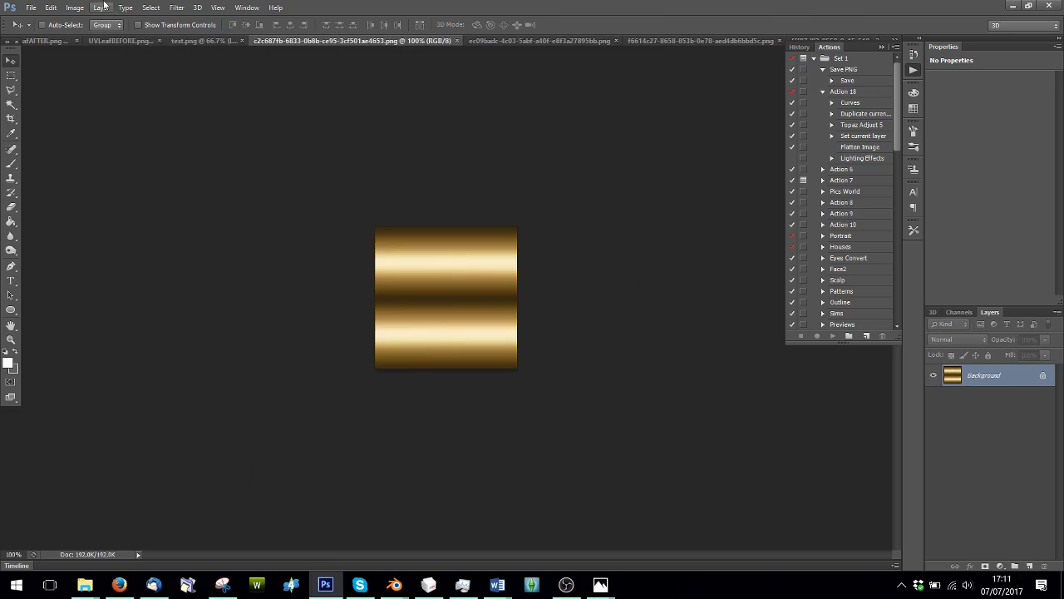
Marquee-select the whole gold bars image and paste it into test.png as a new layer.
left_click(75, 8)
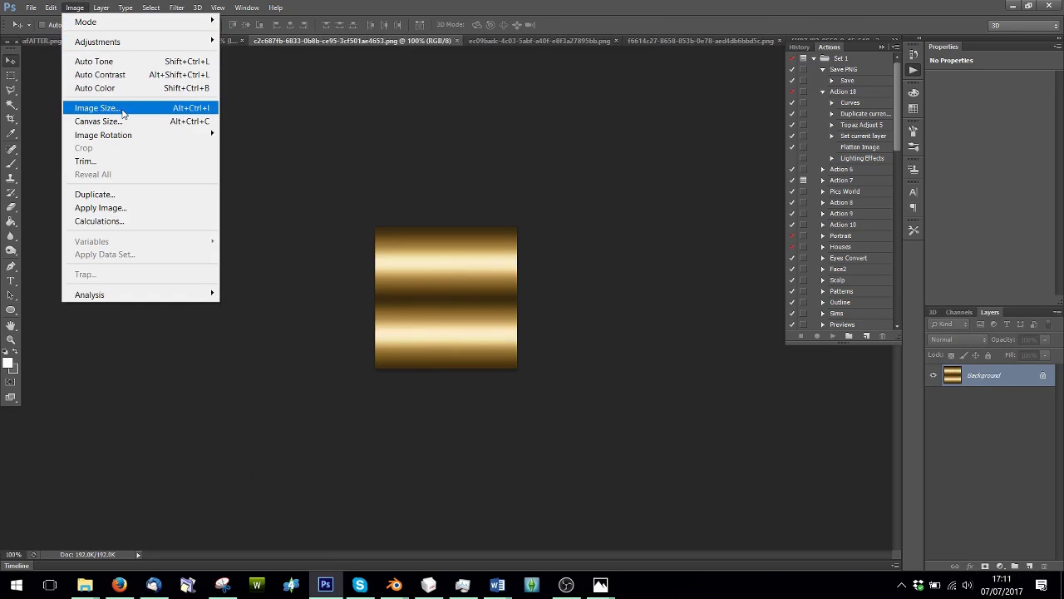
left_click(358, 200)
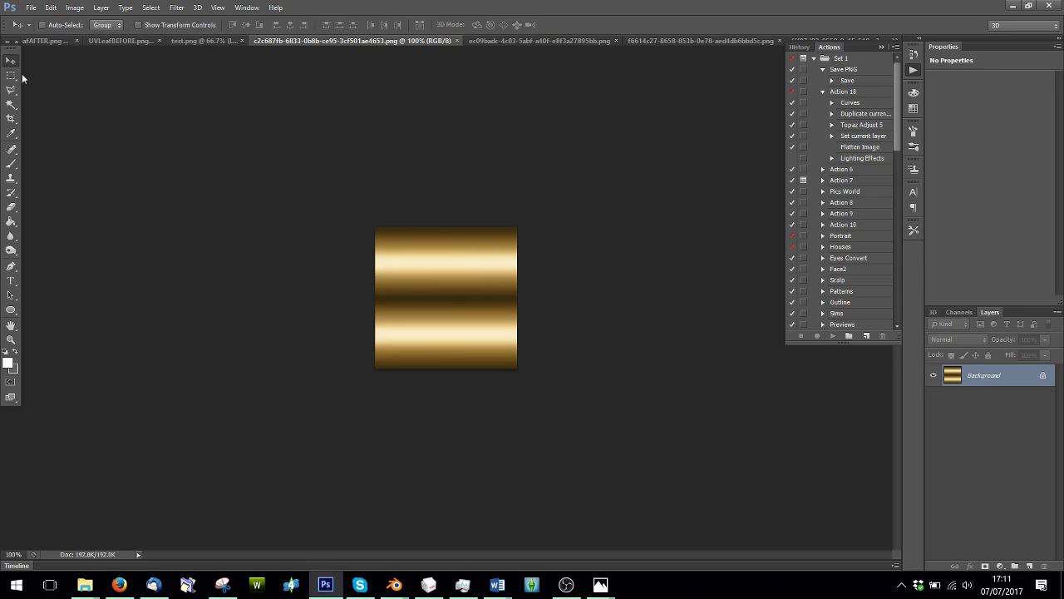
key("m")
left_click_drag(370, 221, 612, 306)
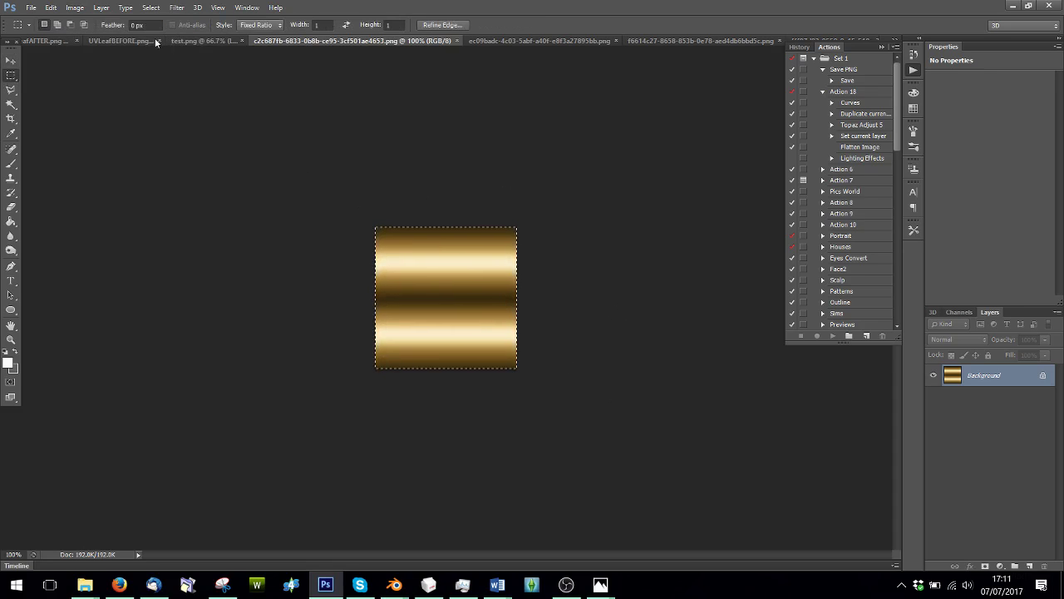
left_click(195, 40)
key("ctrl+v")
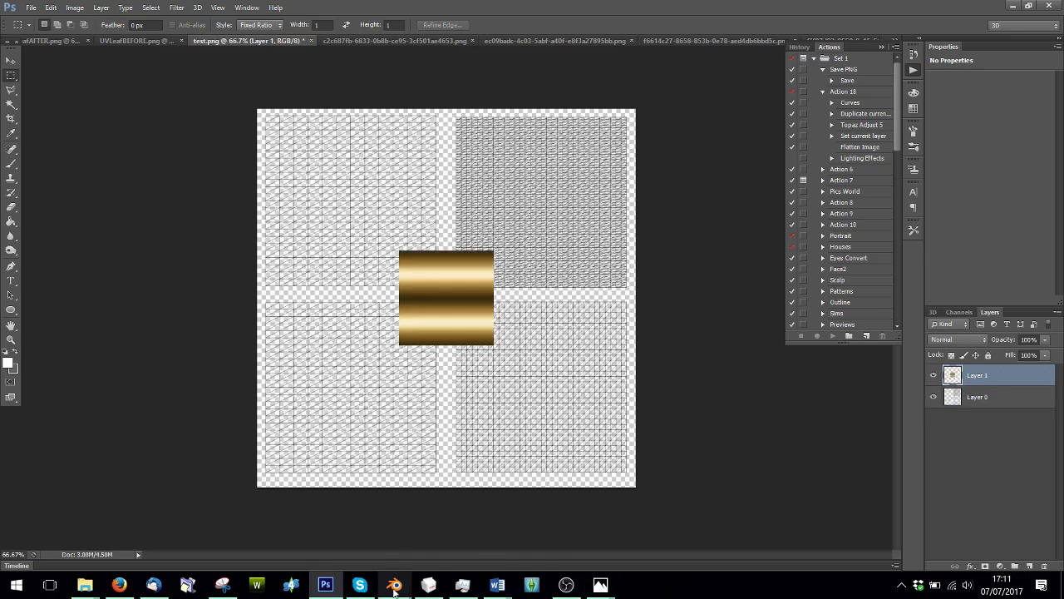
In Blender, select-linked one bracelet part to see its UV quadrant, then minimize Blender.
mouse_move(394, 585)
left_click(408, 555)
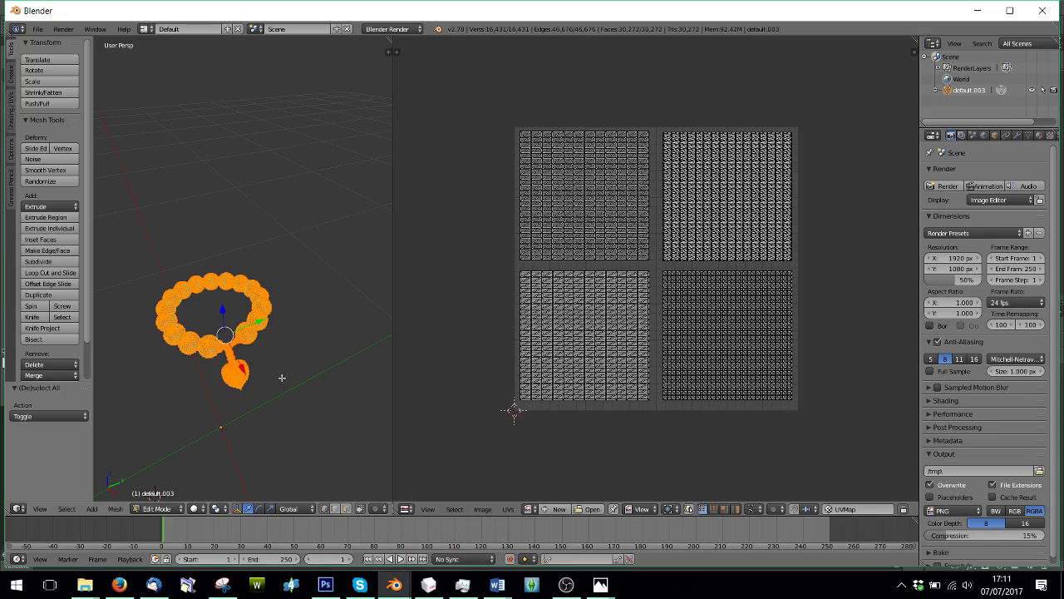
key("a")
key("l")
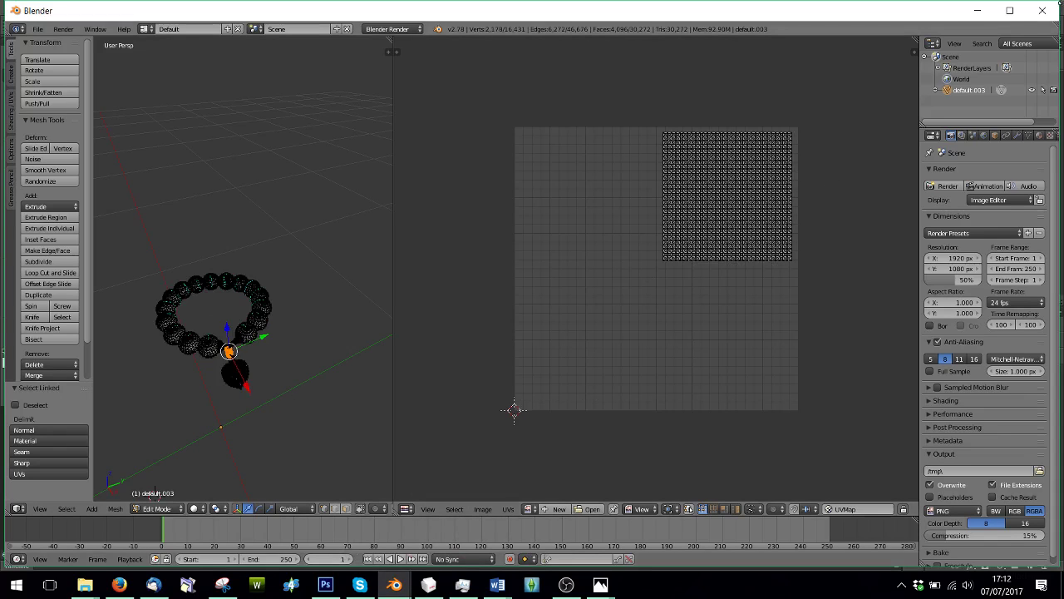
left_click(977, 10)
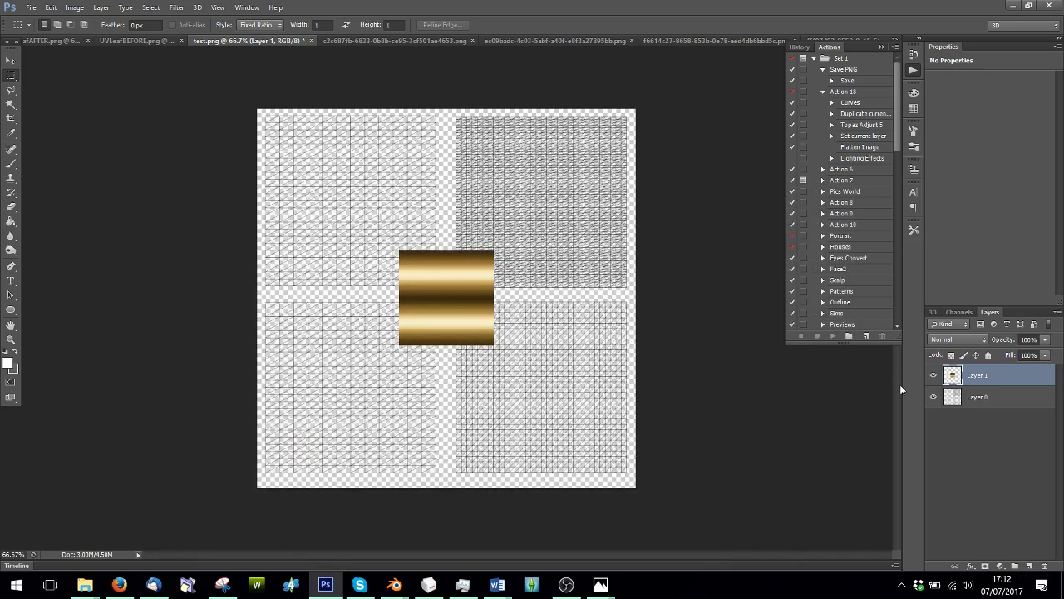
Free-transform the gold layer, moving and stretching it over the top-right quadrant.
key("ctrl+t")
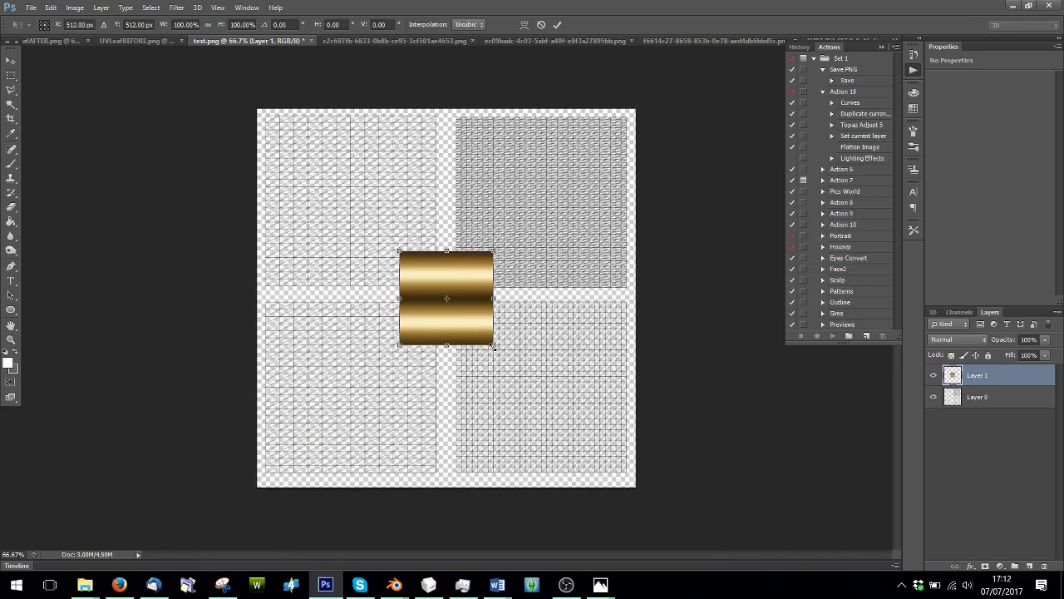
left_click_drag(494, 346, 616, 462)
left_click_drag(562, 351, 578, 227)
left_click_drag(627, 129, 582, 129)
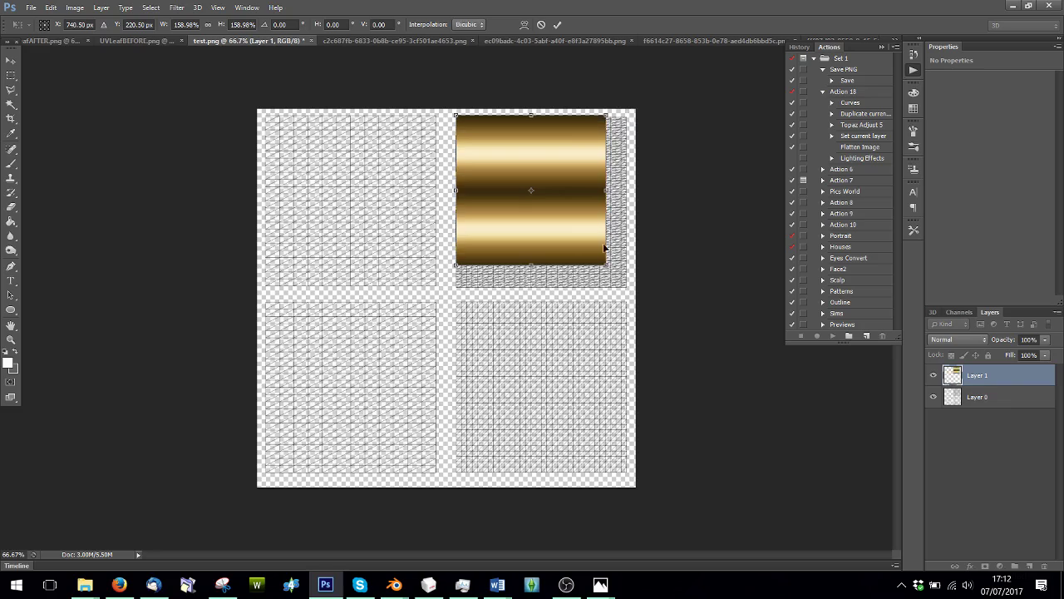
left_click_drag(607, 266, 630, 287)
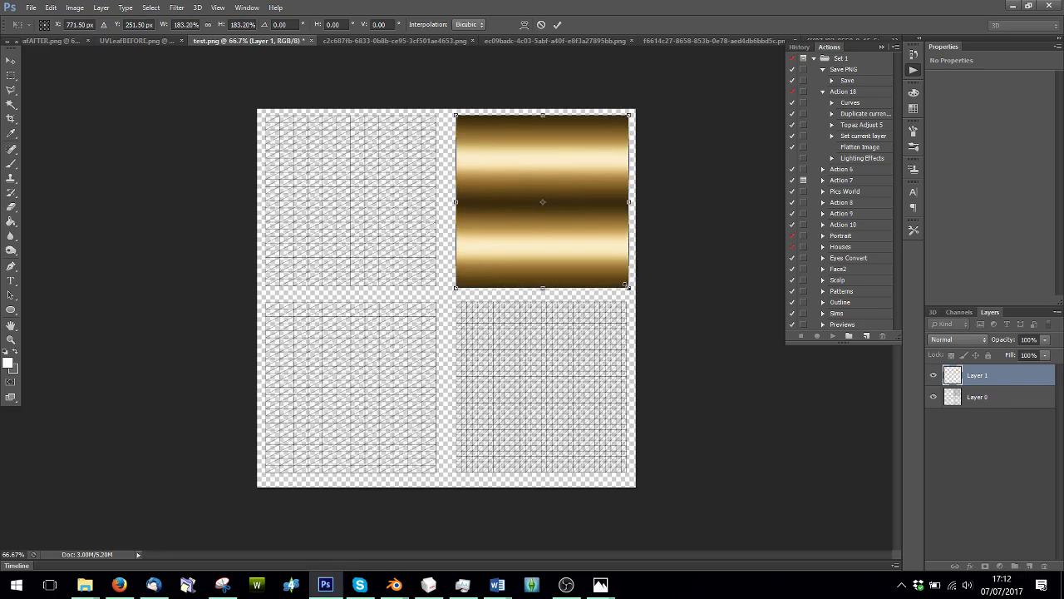
left_click(556, 25)
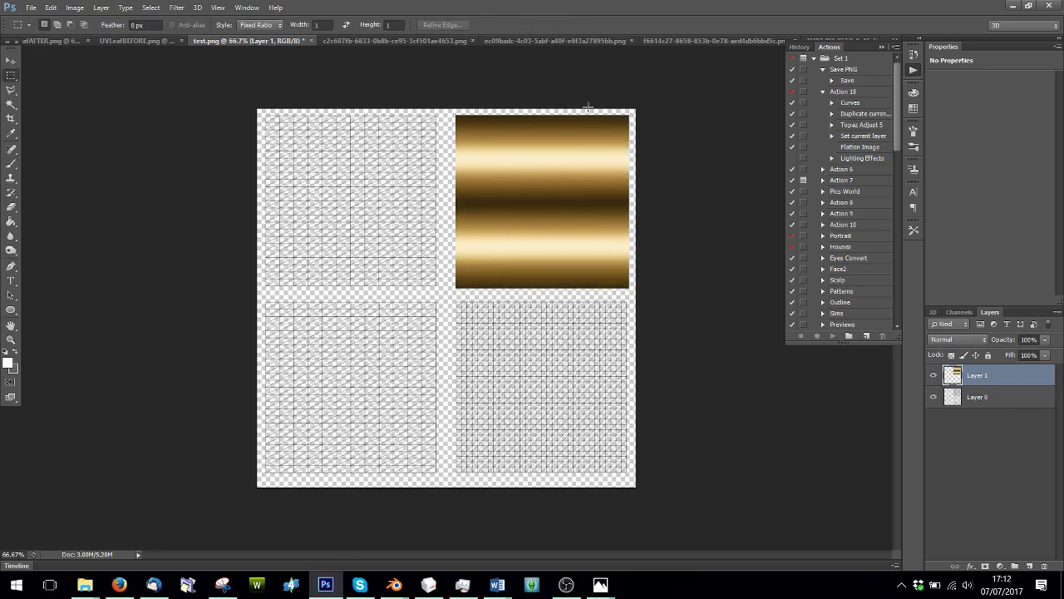
Put the UV grid layer above the gold, nudge the gold, and shrink it to about 98.9%.
left_click_drag(961, 408, 966, 374)
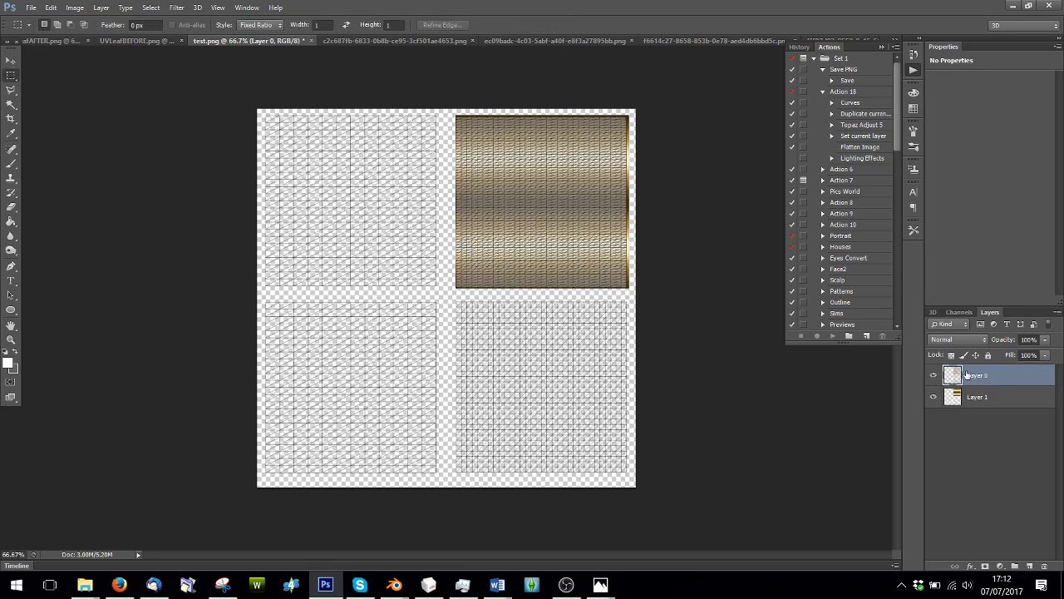
left_click(977, 400)
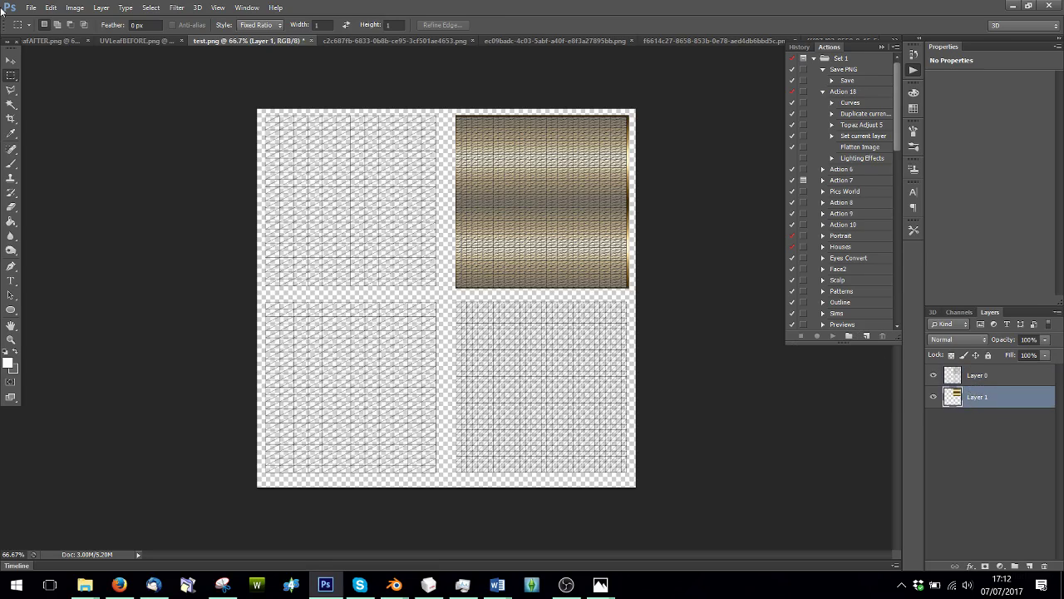
left_click(11, 61)
key("Left")
key("Left")
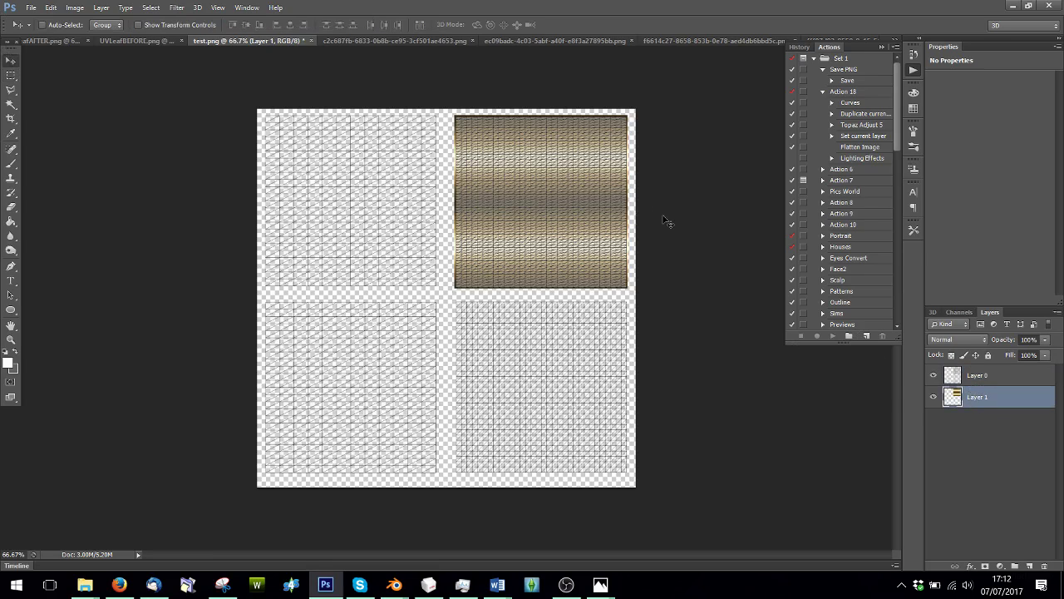
key("Down")
key("Right")
key("ctrl+t")
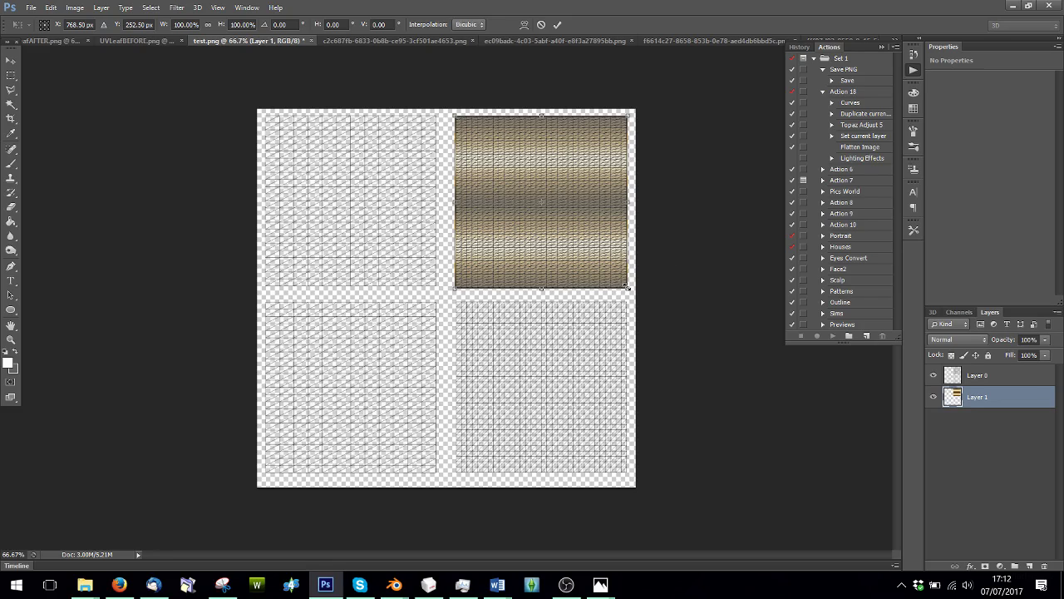
left_click_drag(625, 285, 623, 283, "shift")
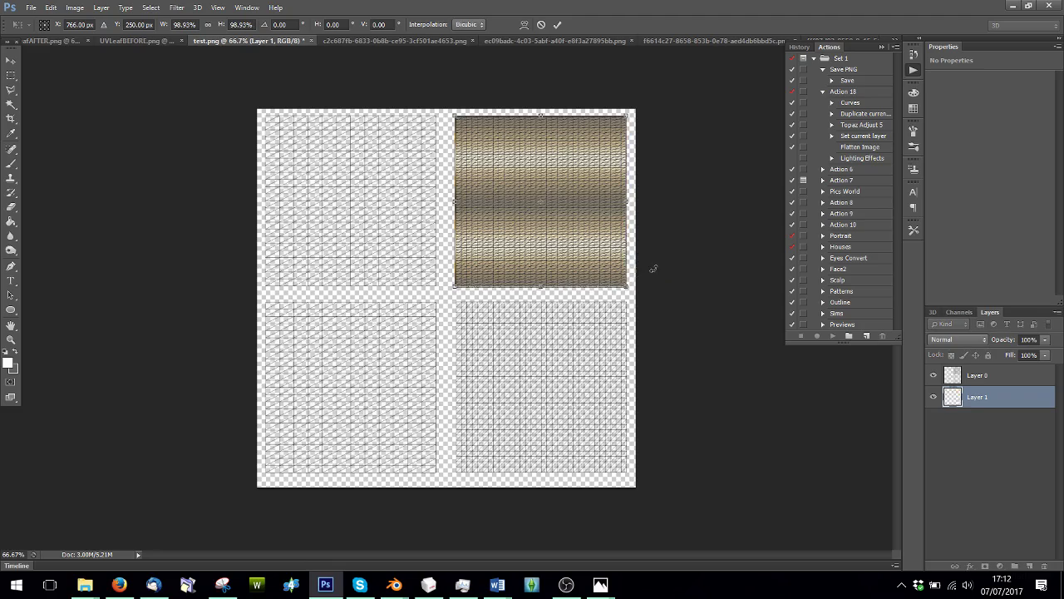
left_click(558, 24)
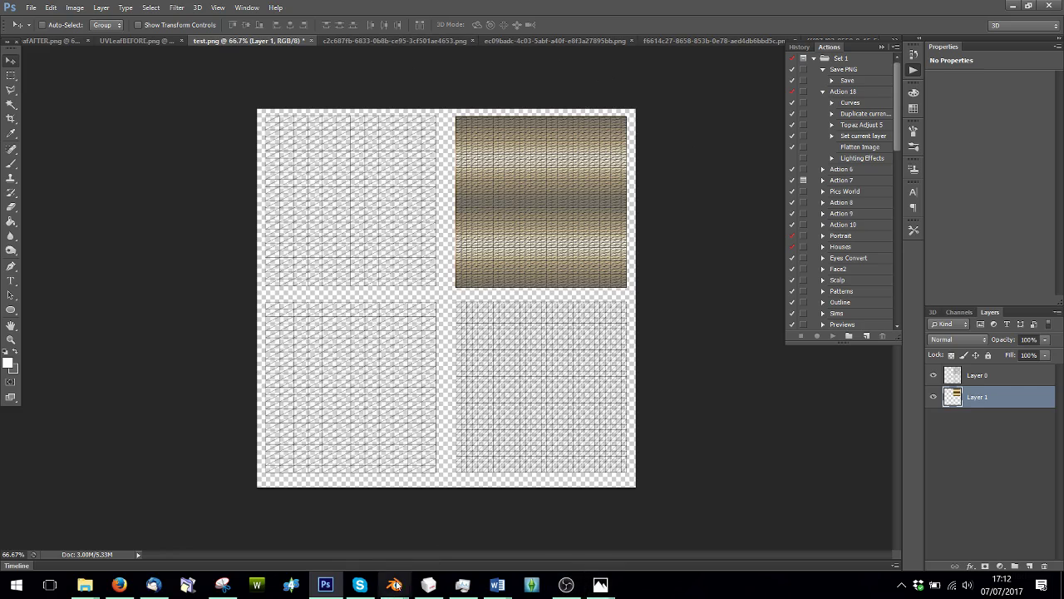
Select only the linked heart pendant mesh to confirm its UVs sit in the bottom-right quadrant.
mouse_move(395, 585)
left_click(466, 520)
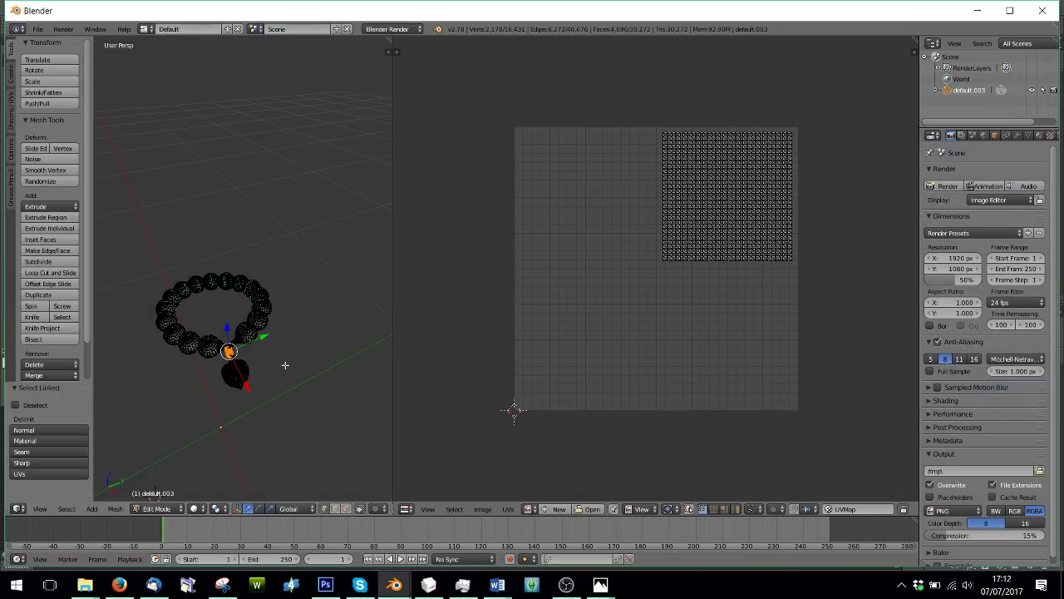
key("a")
key("l")
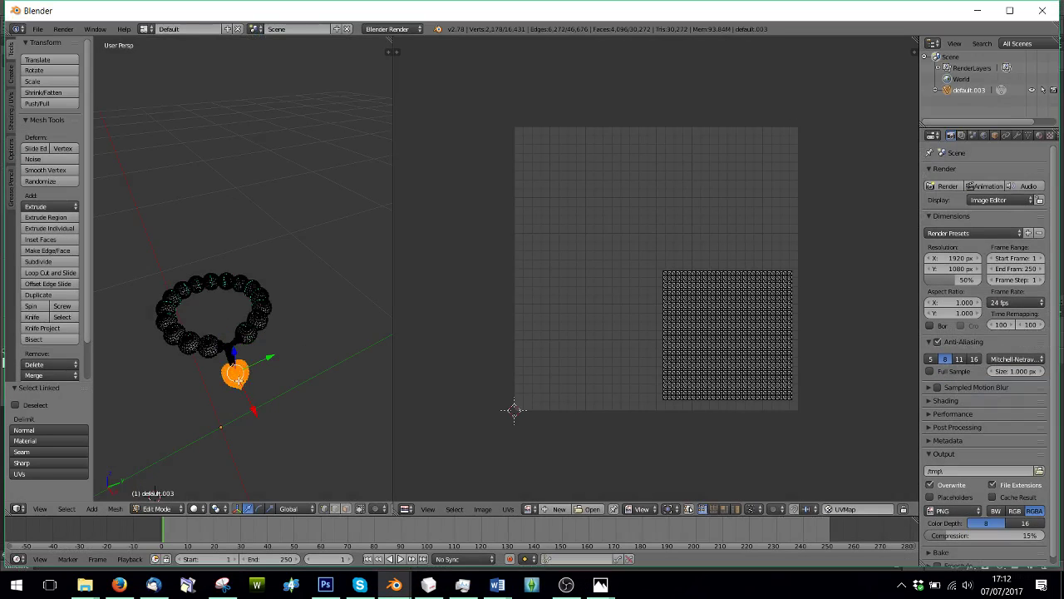
left_click(121, 585)
left_click(119, 582)
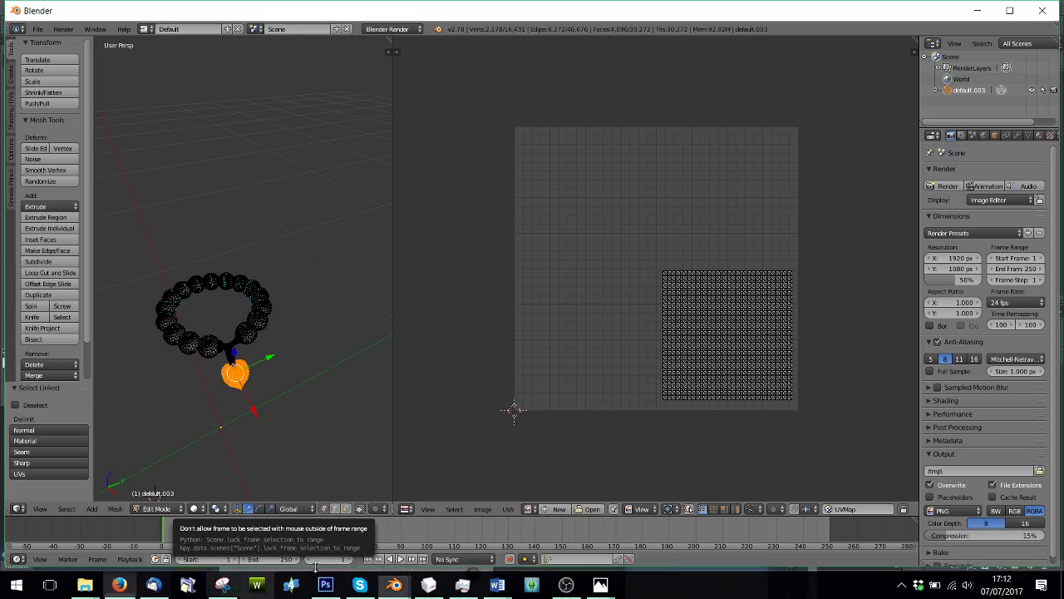
Select the whole gold pearl image in Photoshop so it can be copied.
left_click(325, 585)
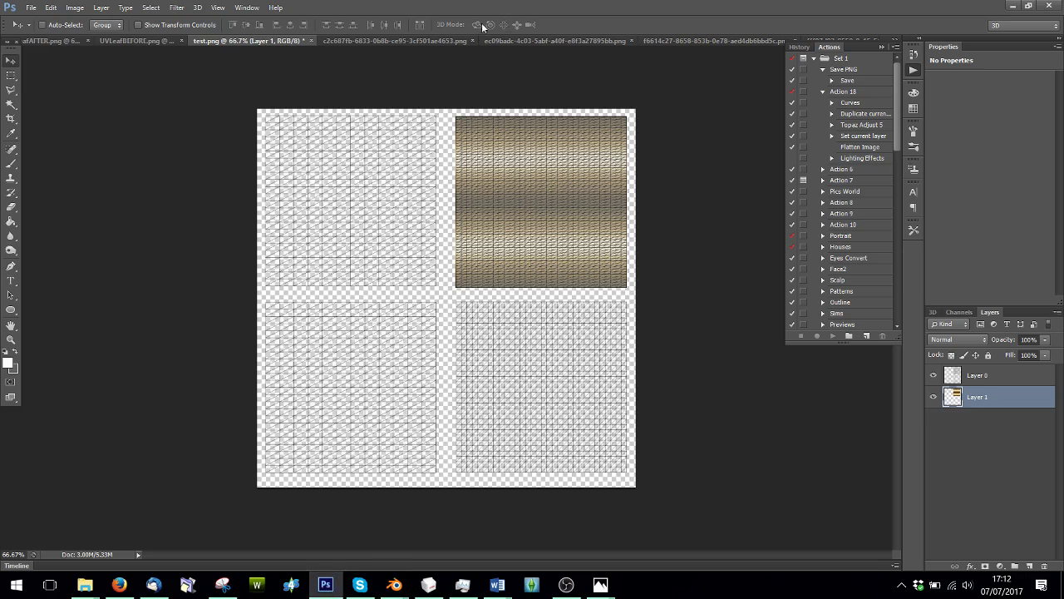
left_click(511, 40)
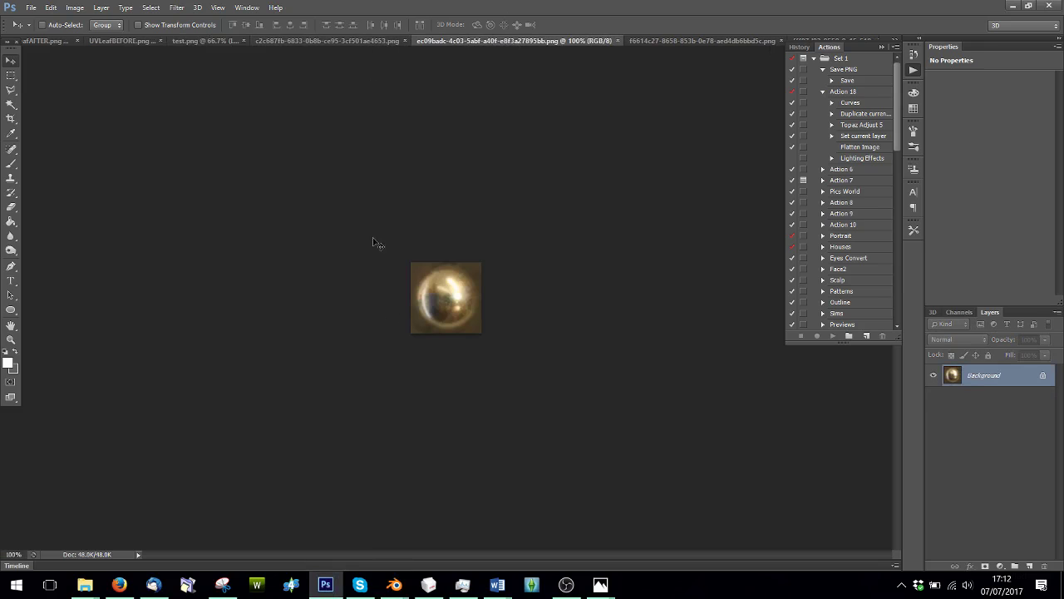
left_click_drag(390, 259, 416, 256)
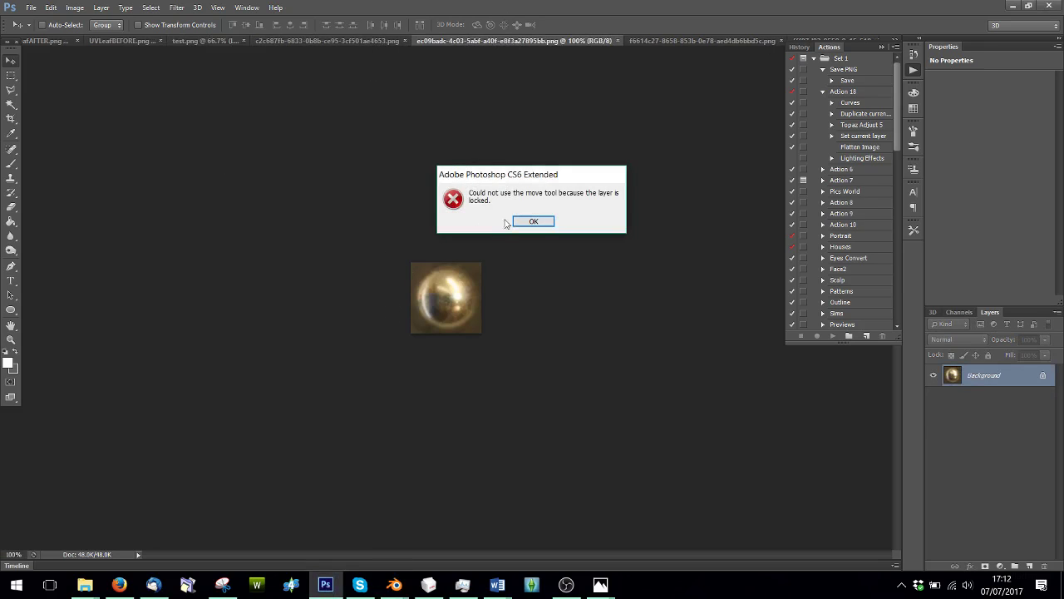
left_click(528, 221)
left_click(11, 75)
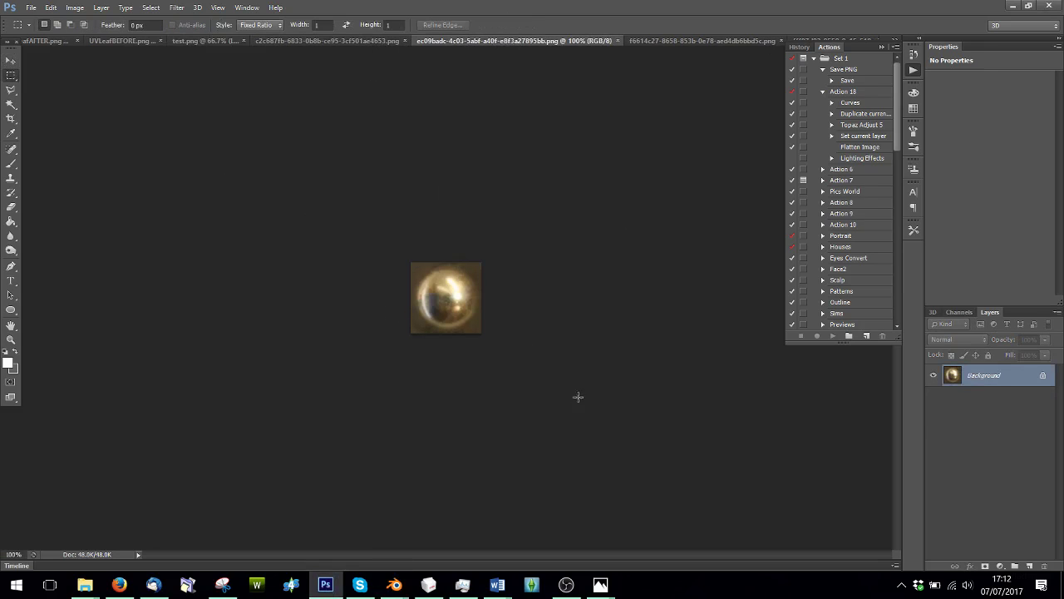
key("ctrl+a")
Paste the gold pearl into test.png and scale it about 361% to fill the lower-right square.
left_click(297, 40)
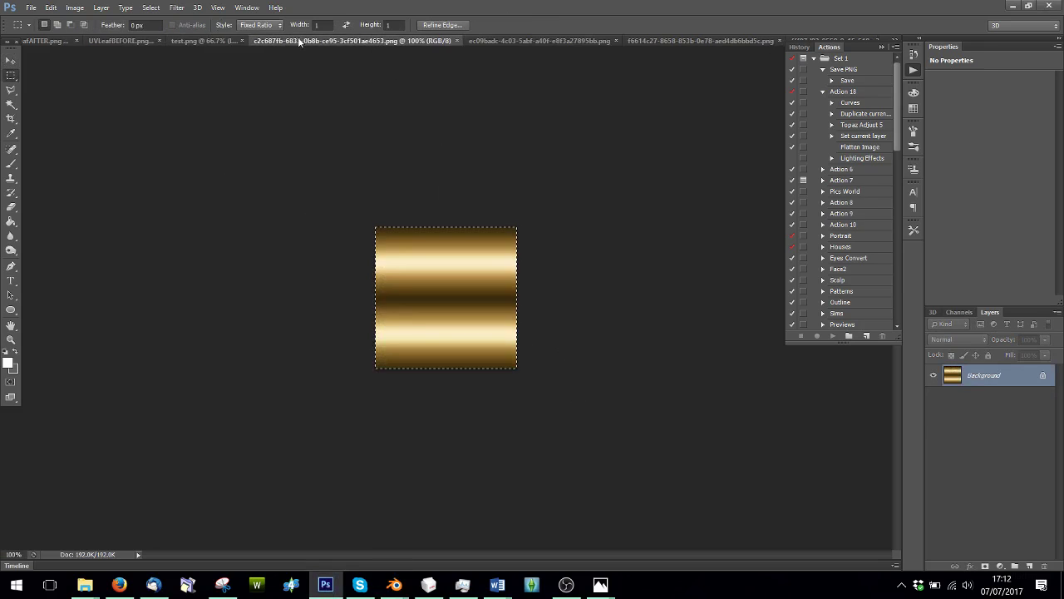
left_click(193, 42)
key("ctrl+v")
key("ctrl+t")
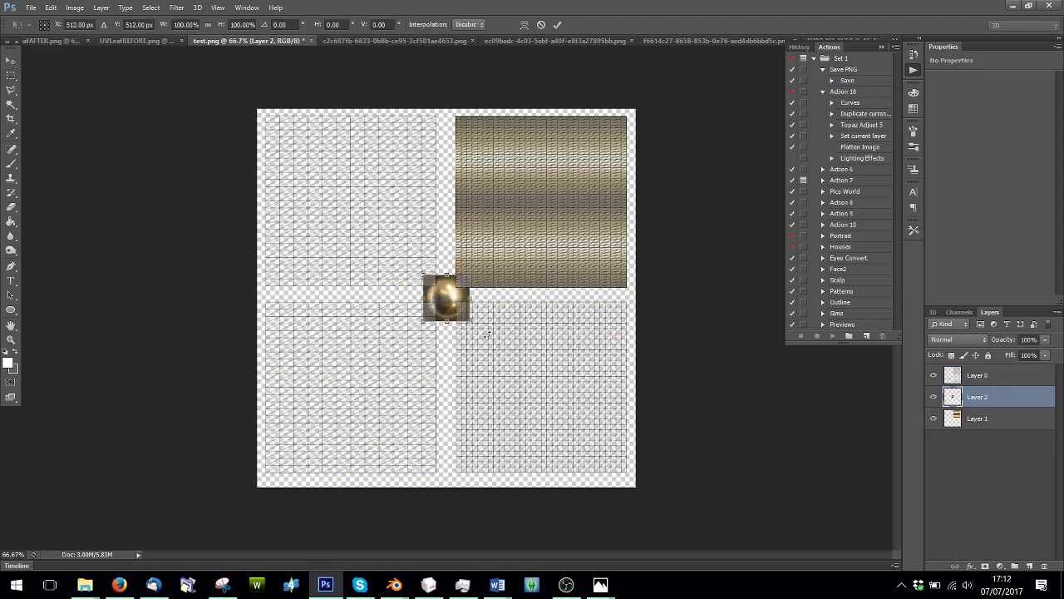
left_click_drag(472, 321, 556, 366)
left_click_drag(622, 467, 629, 472)
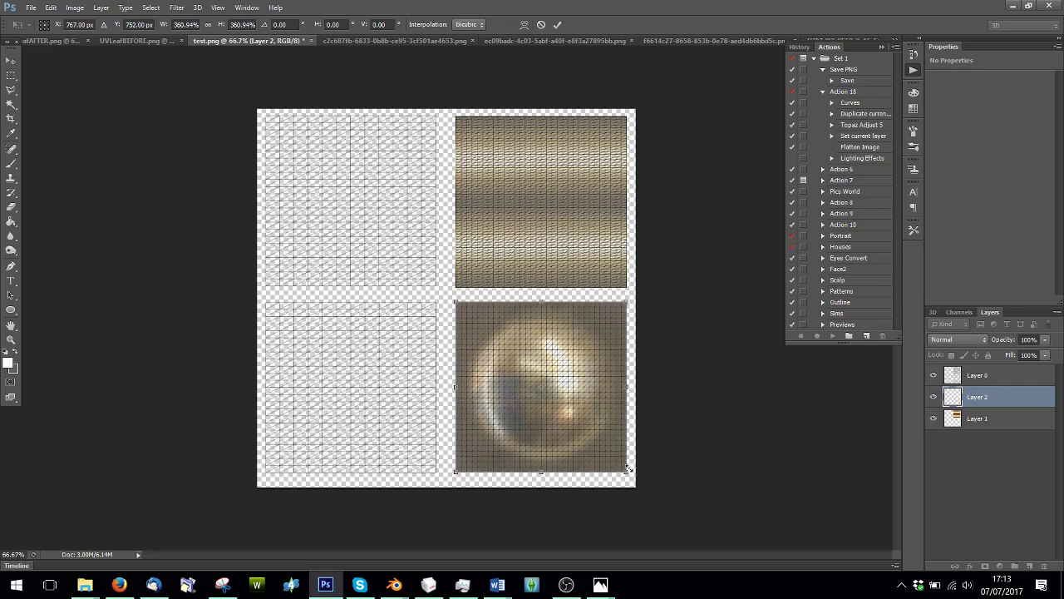
left_click(557, 24)
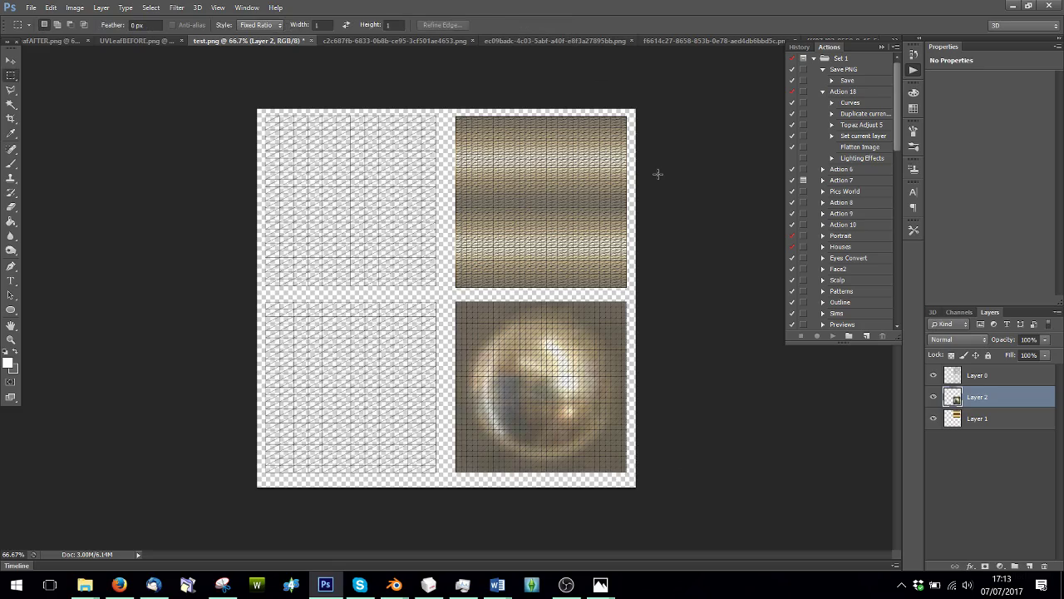
left_click(561, 40)
Paste the pale pearl into test.png and start enlarging it toward the top-left square.
left_click(652, 40)
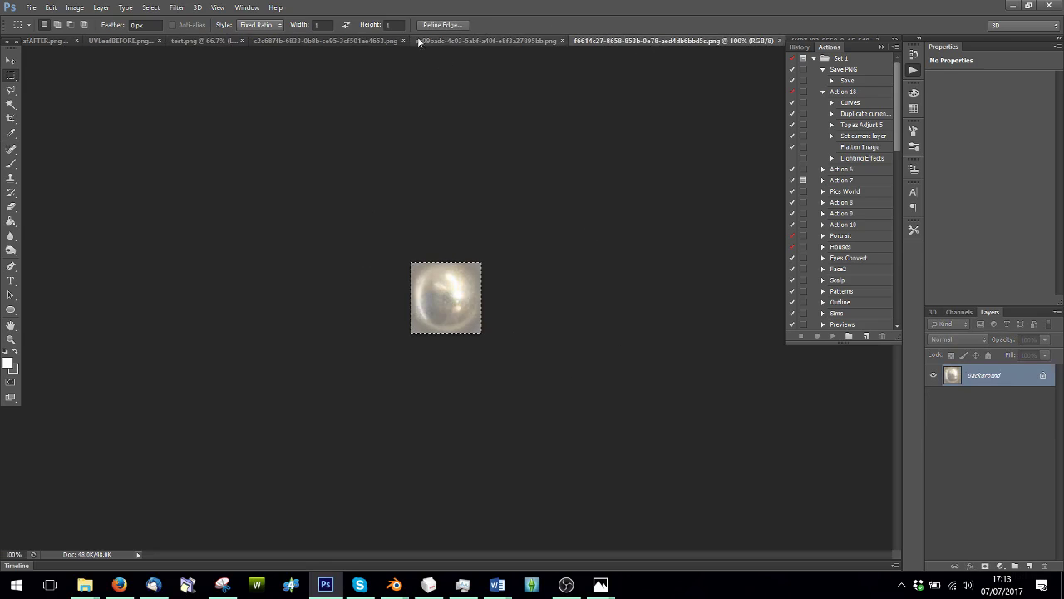
left_click(190, 41)
key("ctrl+v")
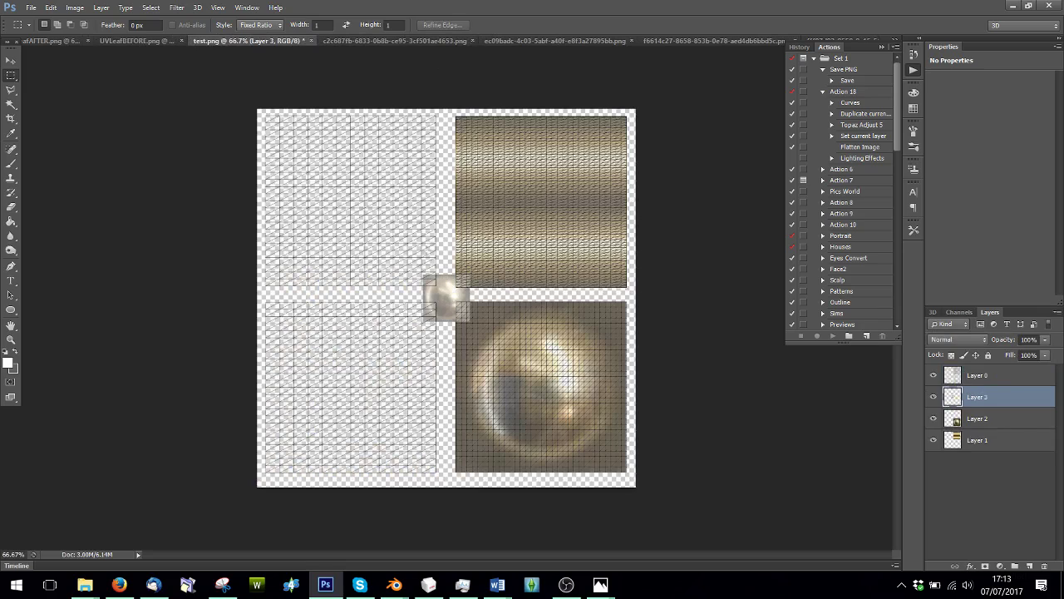
key("ctrl+t")
left_click_drag(469, 322, 634, 416)
mouse_move(468, 302)
left_mouse_down()
mouse_move(399, 220)
mouse_move(296, 136)
mouse_move(476, 306)
left_mouse_up()
key("ctrl+z")
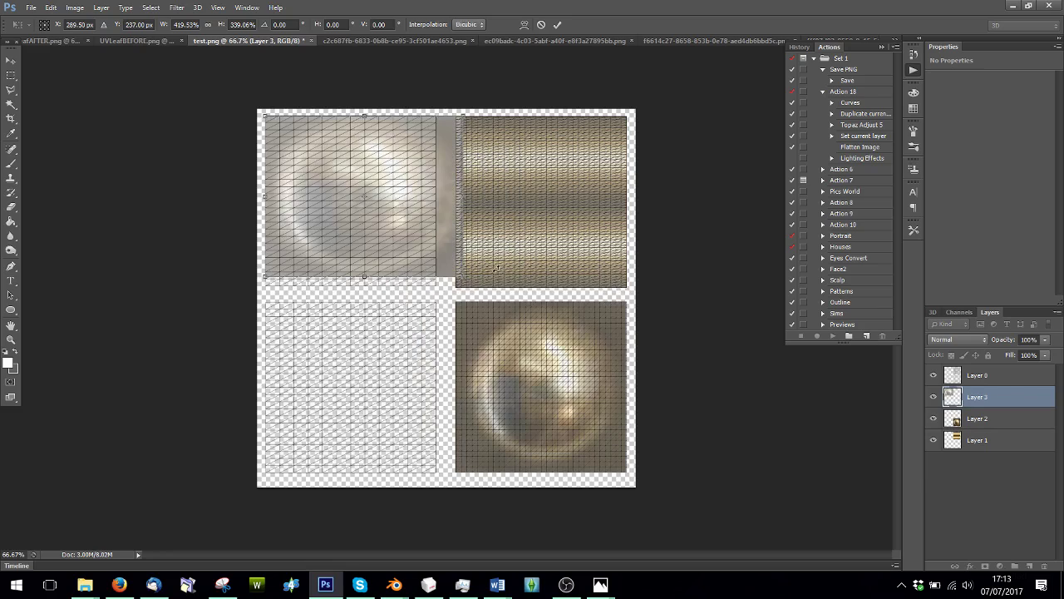
key("ctrl+z")
key("ctrl+z")
Fix the placement with Undo/Step Forward and scale the pale pearl about 360% into the top-left square.
left_click(51, 7)
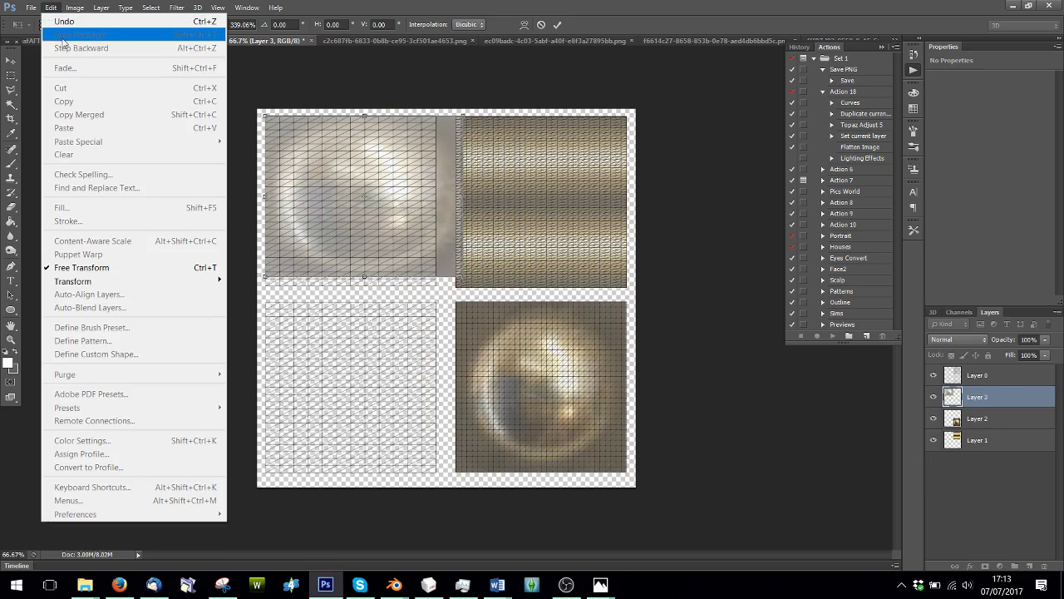
left_click(64, 21)
left_click(51, 7)
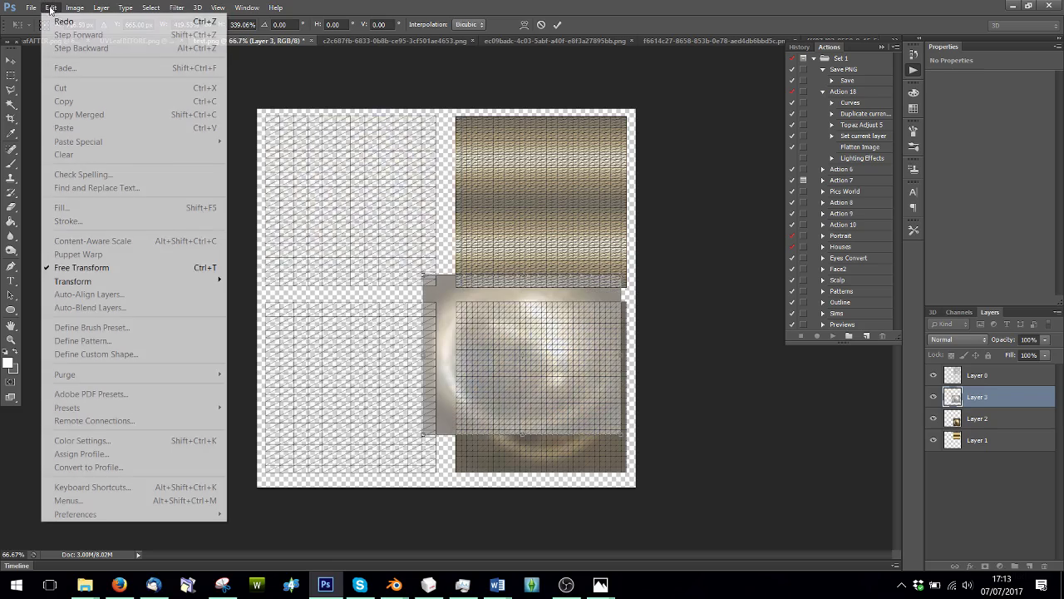
left_click(79, 35)
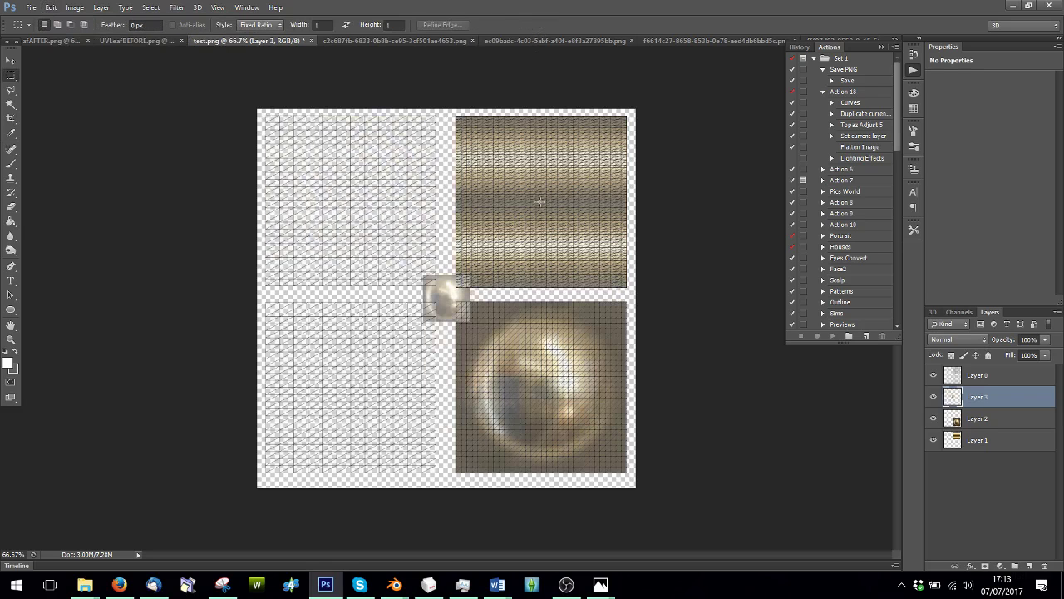
key("ctrl+t")
left_click_drag(470, 320, 297, 148)
left_click_drag(431, 282, 435, 286)
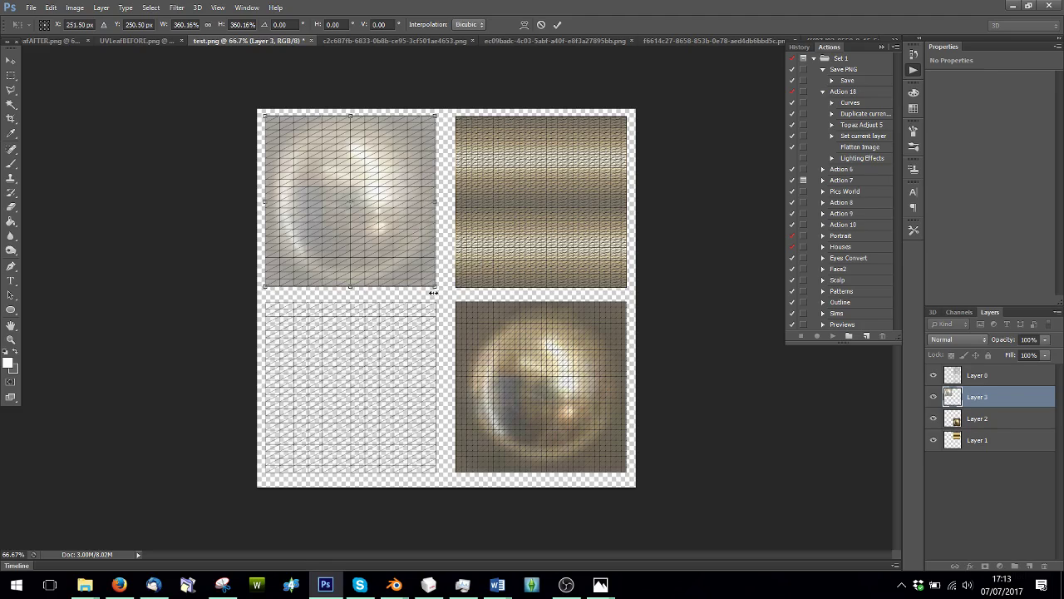
left_click(557, 24)
key("m")
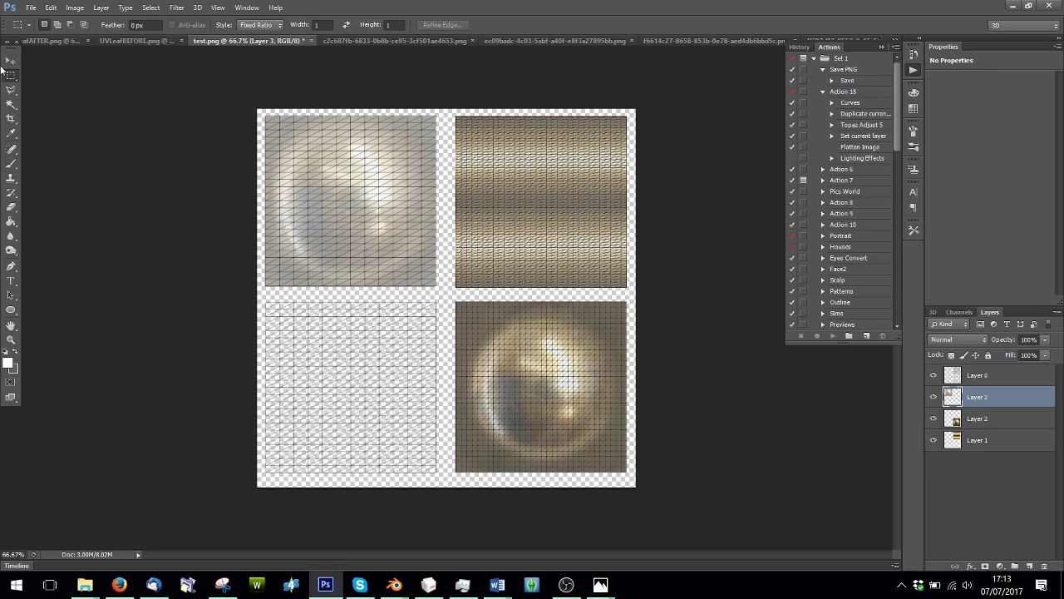
Duplicate the gold pearl into the bottom-left square and hide the UV grid layer.
left_click_drag(451, 297, 691, 489)
key("alt+bracketleft")
key("ctrl+j")
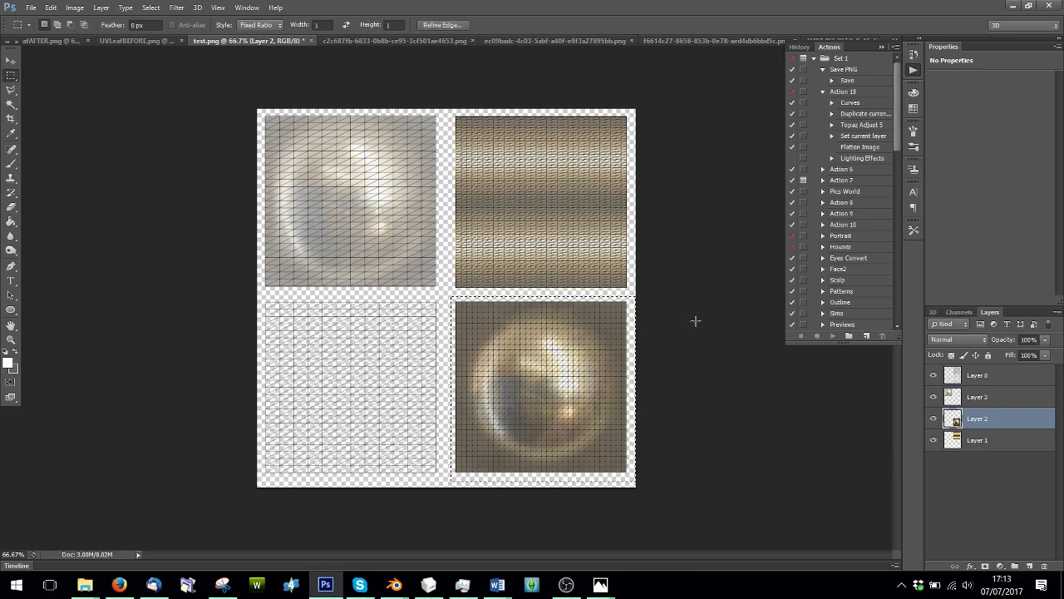
key("v")
left_click_drag(585, 356, 413, 349)
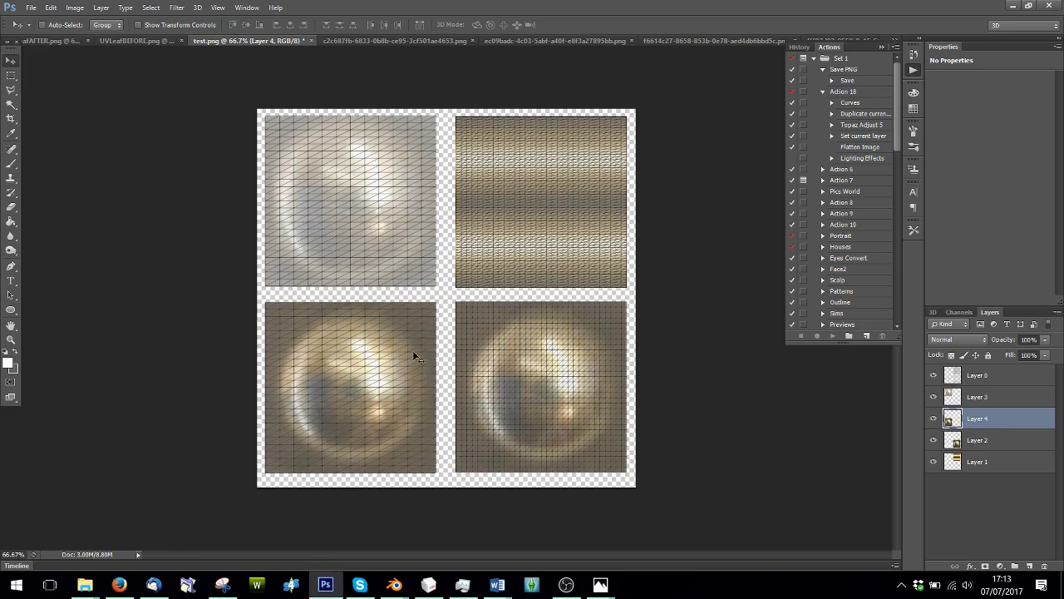
left_click(932, 376)
Save the texture as a PNG, replacing test.png.
left_click(31, 8)
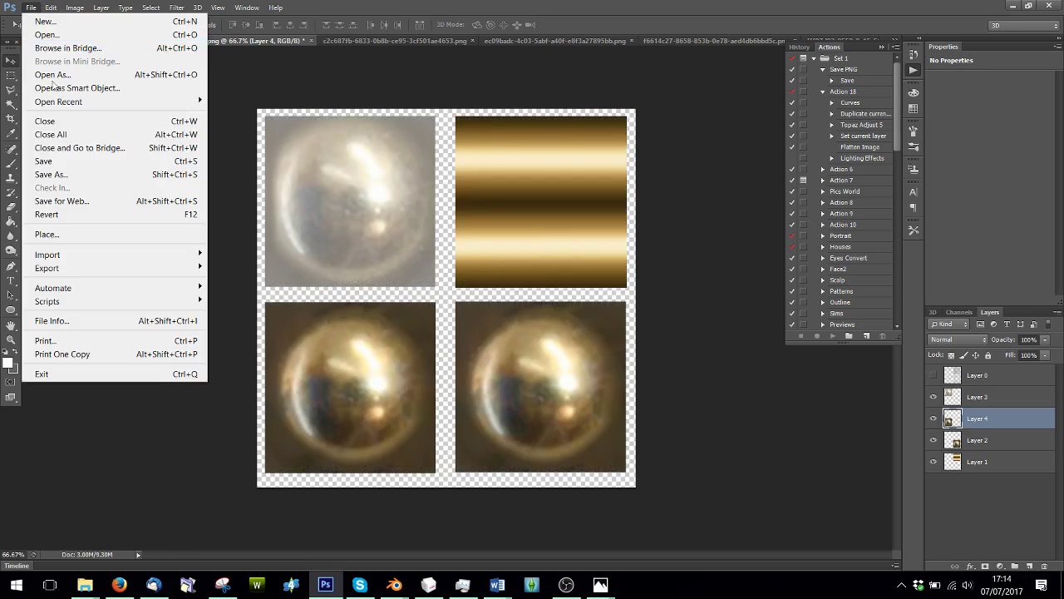
left_click(61, 174)
left_click(370, 360)
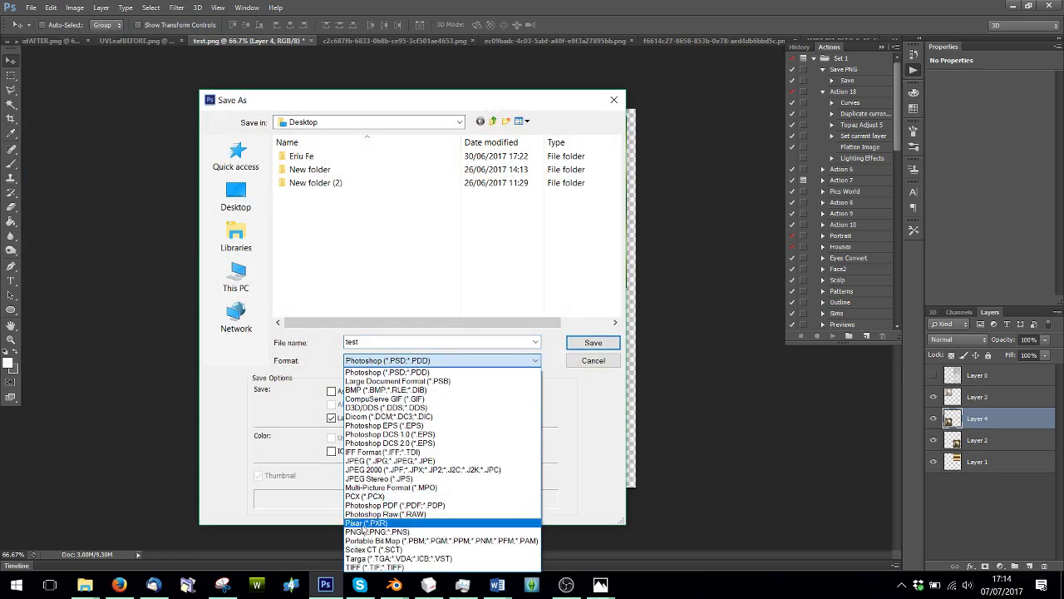
left_click(366, 531)
double_click(332, 196)
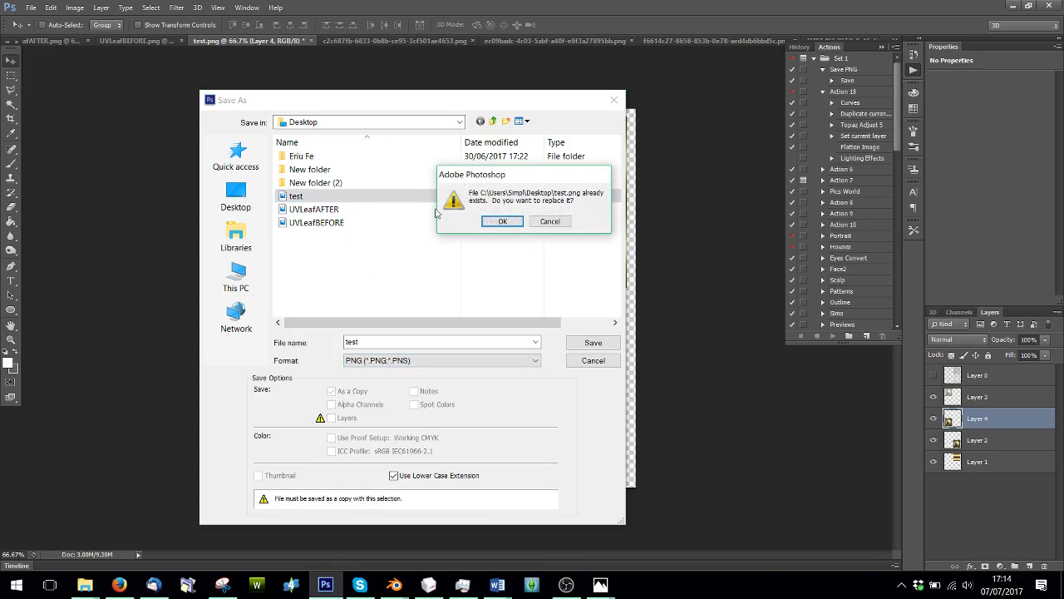
left_click(502, 222)
left_click(561, 186)
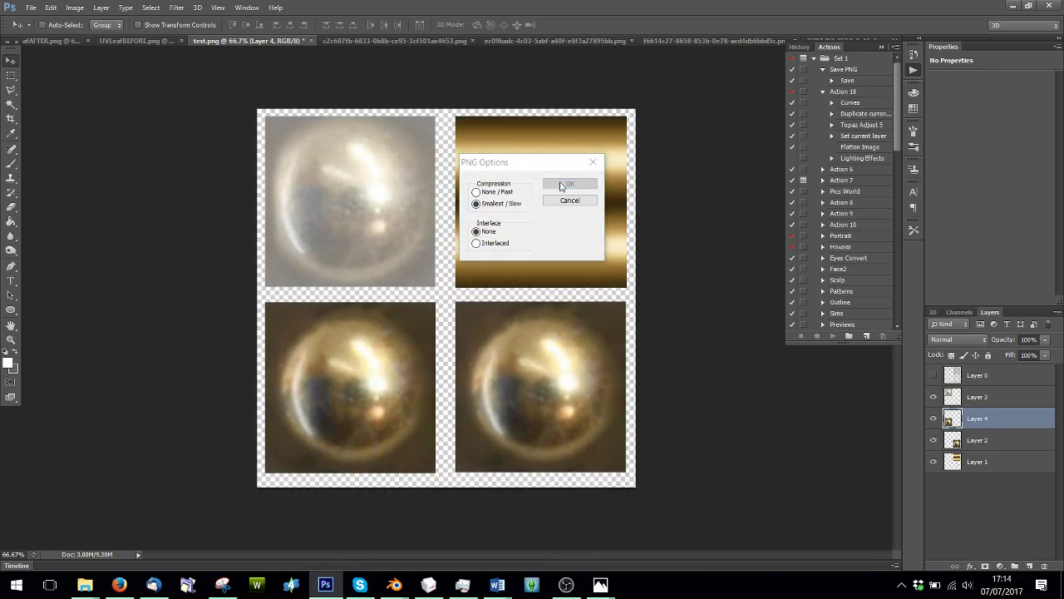
Return the bracelet to Object Mode and set the render engine to Cycles.
mouse_move(387, 587)
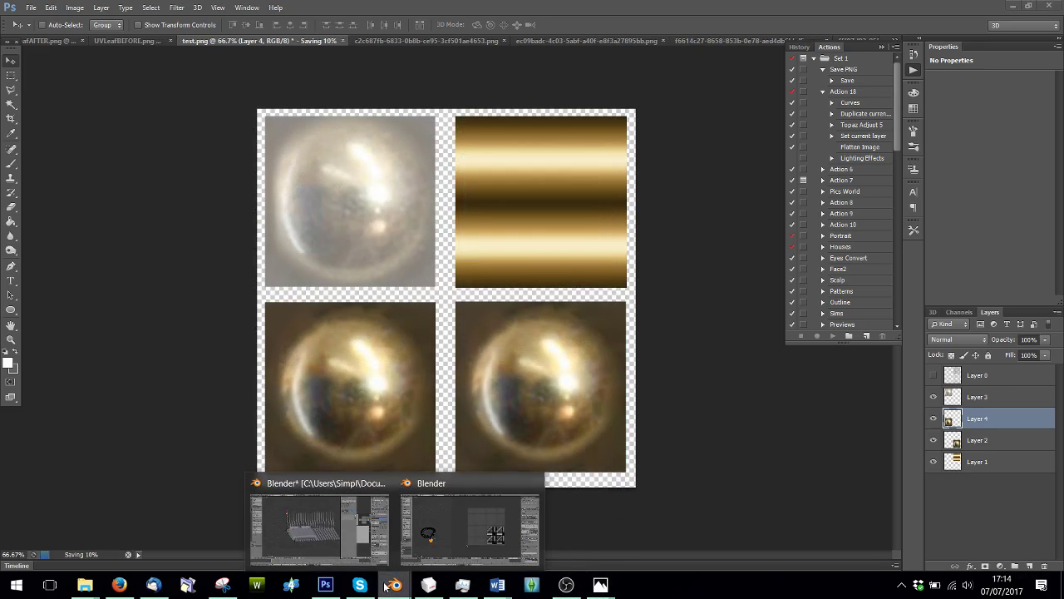
left_click(470, 528)
left_click(158, 508)
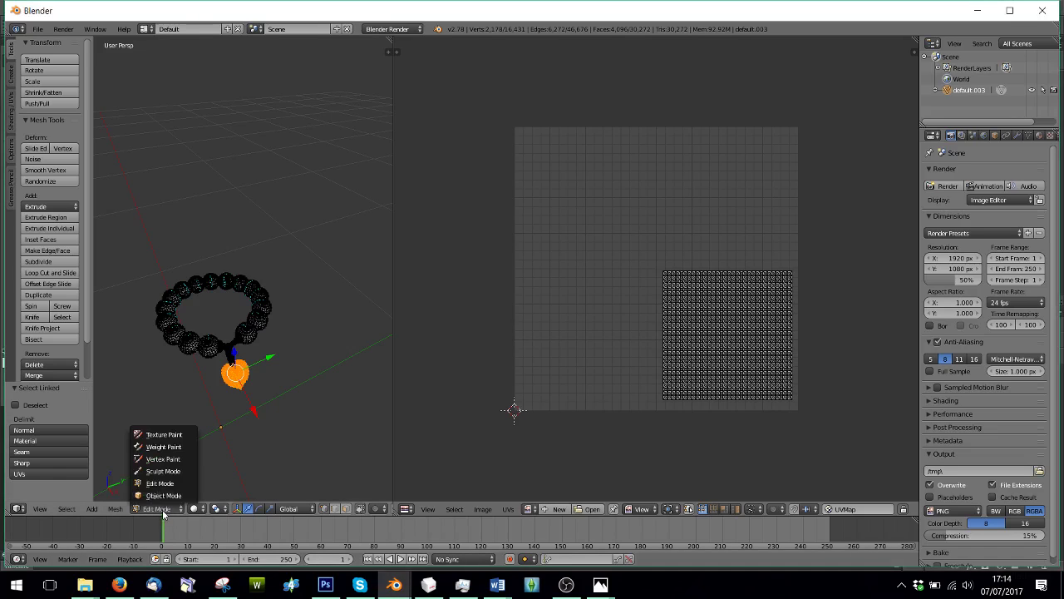
left_click(154, 497)
left_click(389, 29)
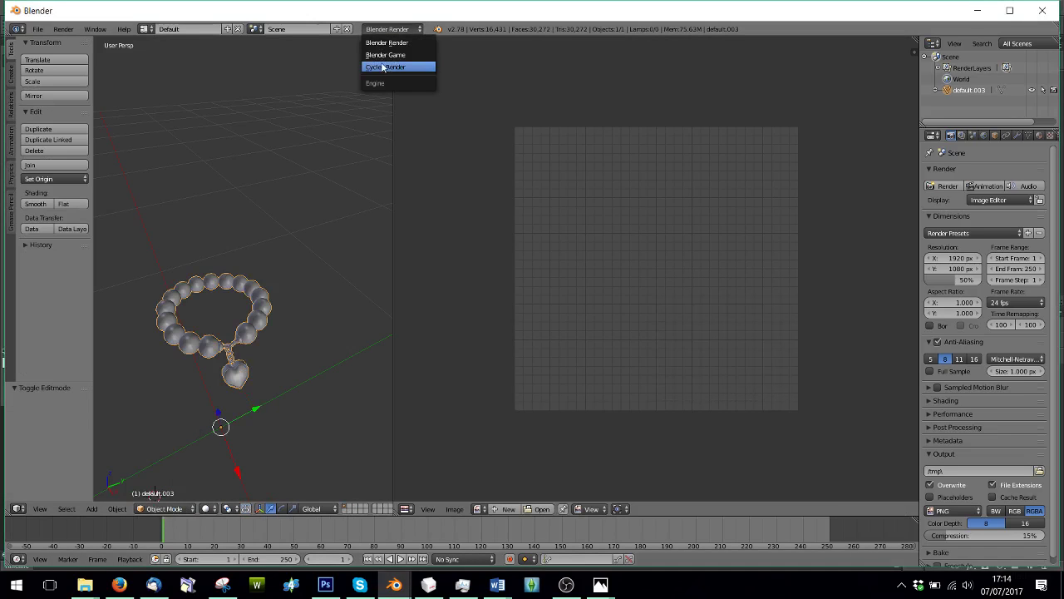
left_click(383, 66)
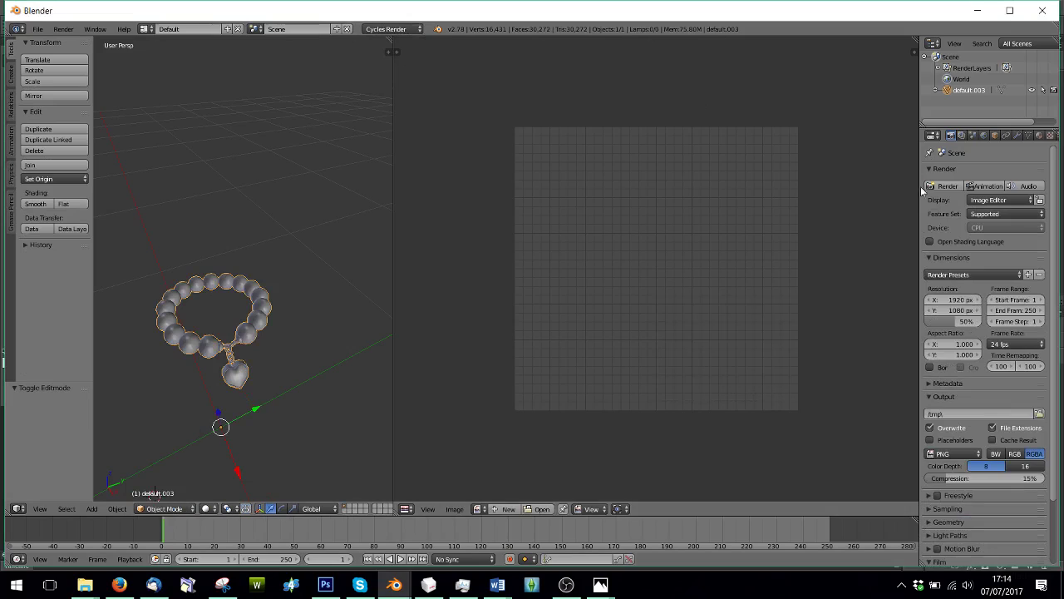
Create a new bracelet material whose colour comes from the test.png image texture.
left_click(1039, 134)
left_click(978, 209)
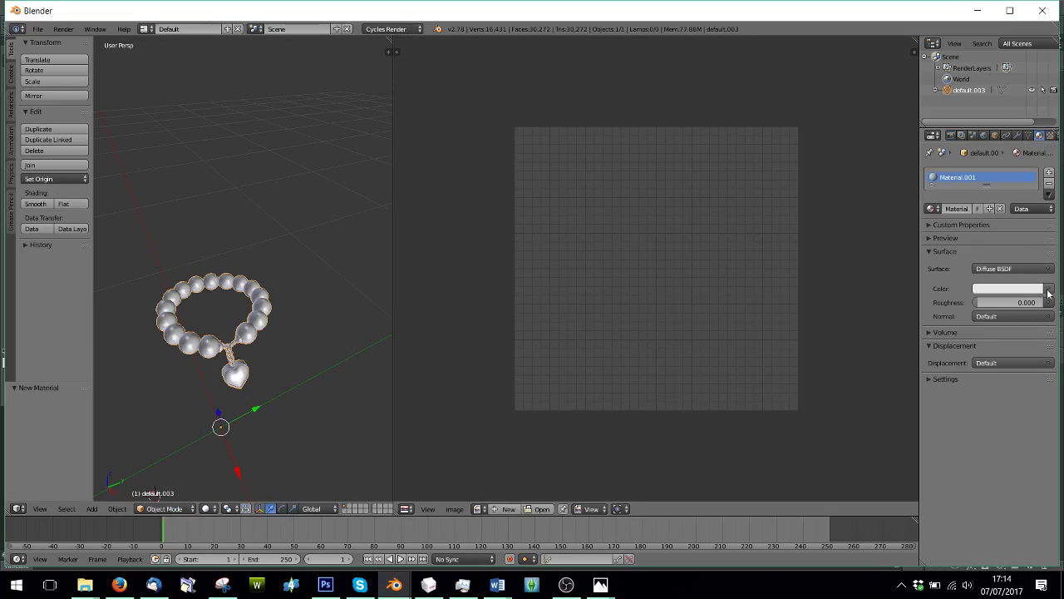
left_click(1049, 288)
left_click(839, 190)
left_click(1038, 315)
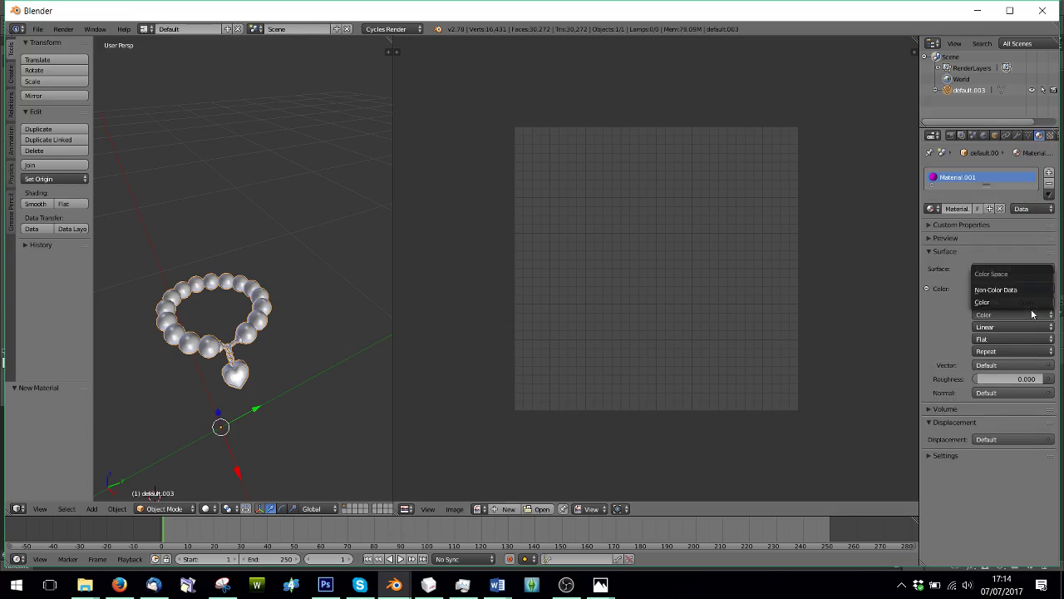
left_click(1048, 303)
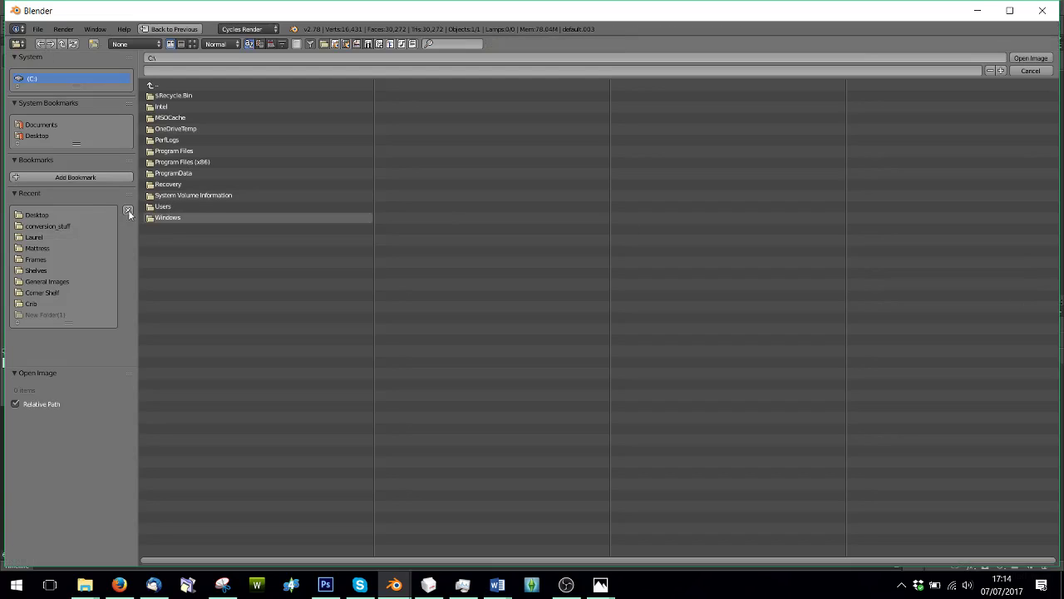
left_click(41, 214)
double_click(166, 129)
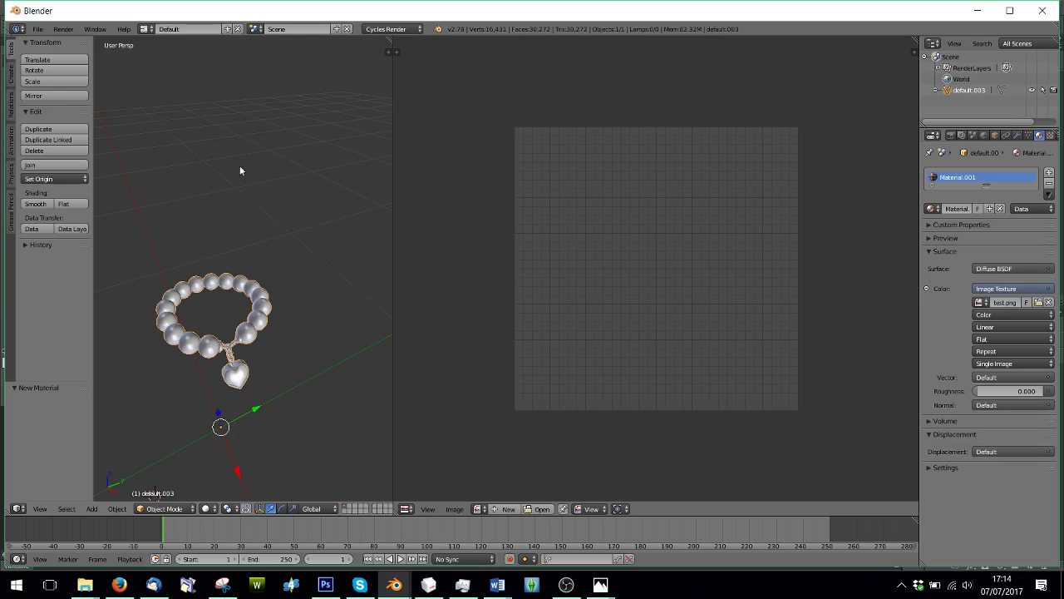
Switch the viewport shading to Texture to see the painted bracelet.
left_click(206, 509)
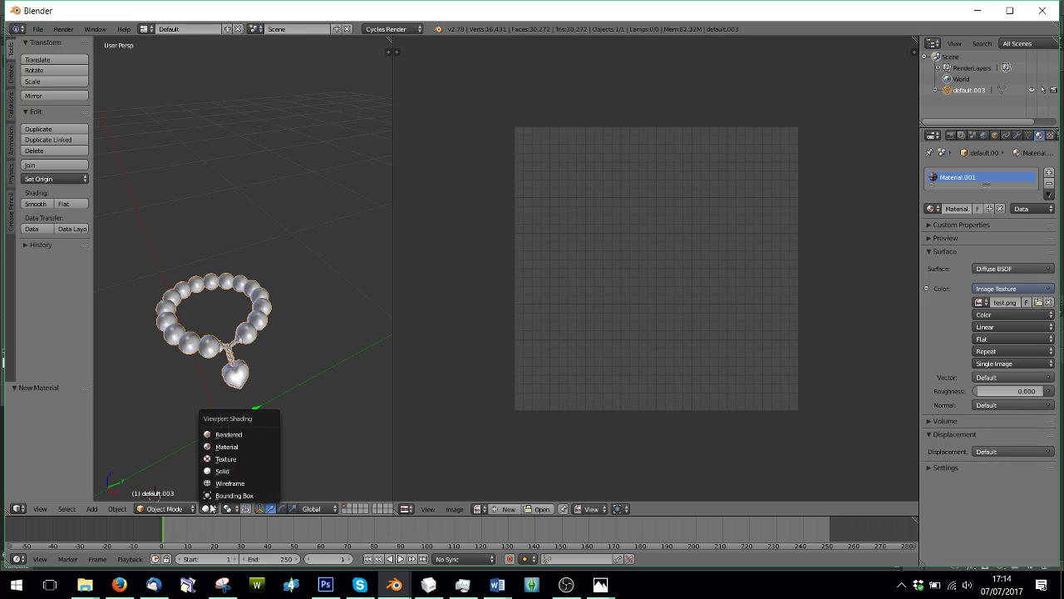
left_click(238, 456)
middle_click_drag(254, 416, 252, 394)
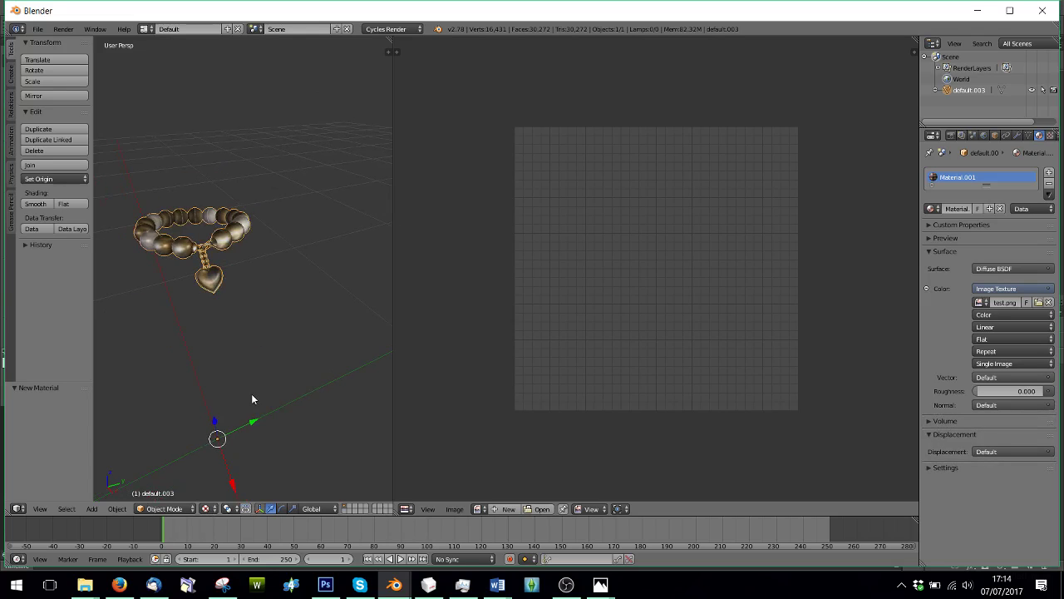
left_click(164, 508)
left_click(164, 498)
Compare Material and Rendered shading, then orbit to inspect the gold and pearl beads.
left_click(207, 508)
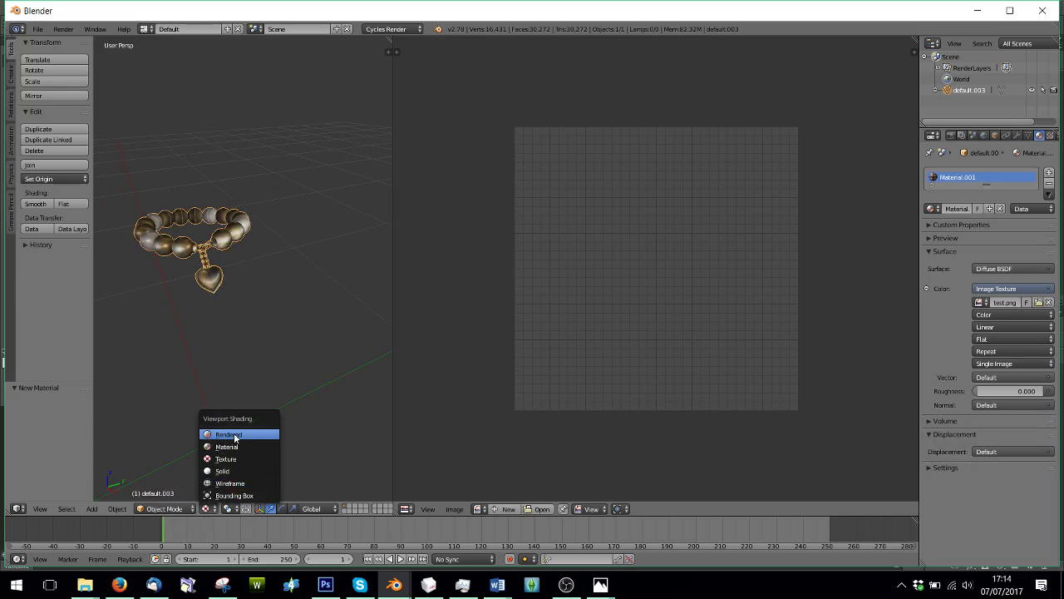
left_click(227, 446)
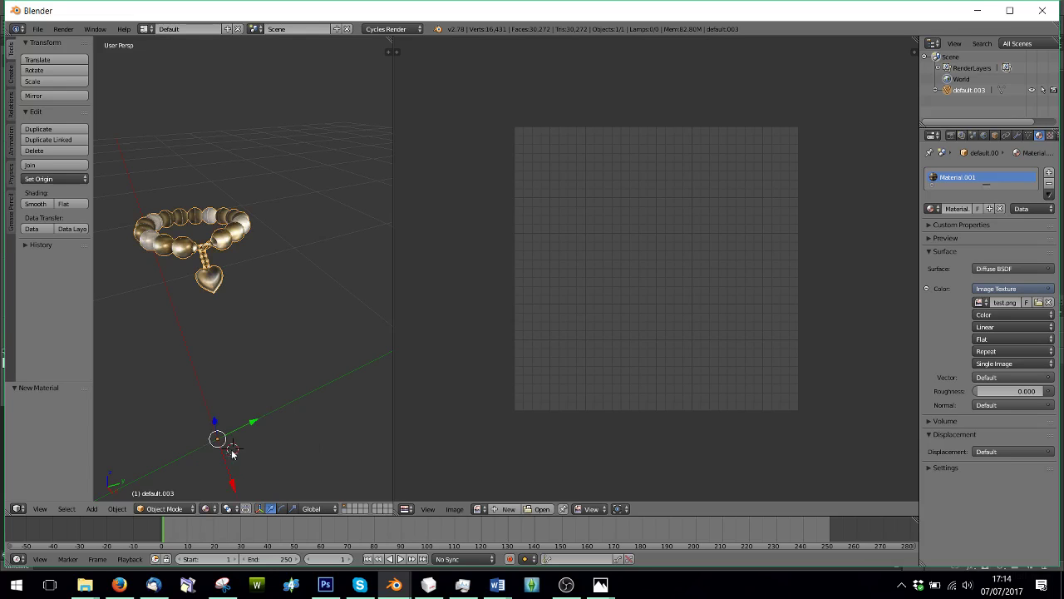
left_click(207, 509)
left_click(229, 435)
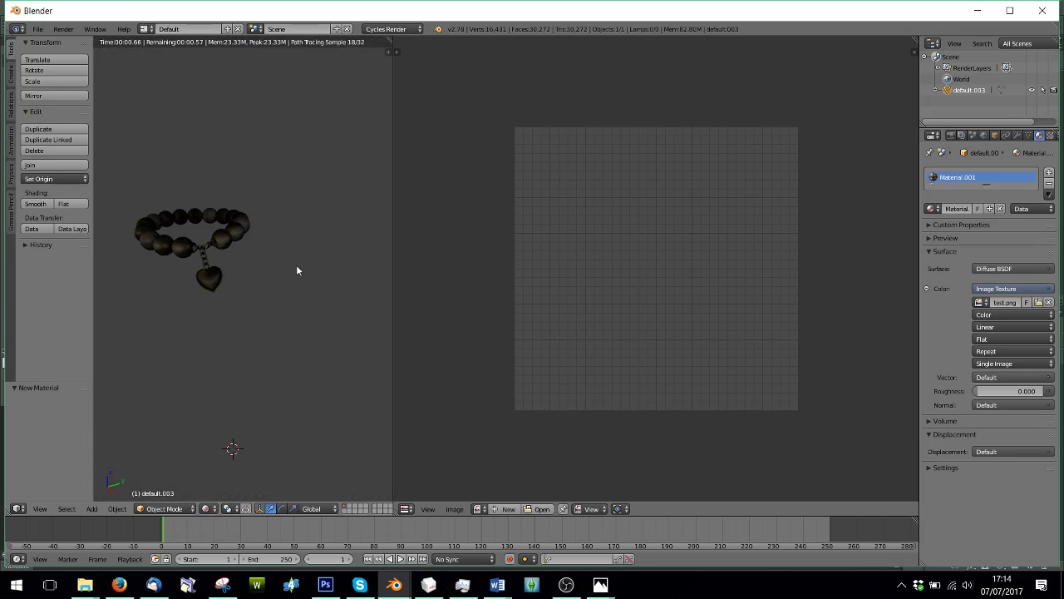
left_click(208, 508)
left_click(231, 448)
mouse_move(230, 447)
middle_mouse_down()
mouse_move(244, 349)
mouse_move(250, 341)
mouse_move(263, 354)
mouse_move(254, 352)
mouse_move(261, 333)
mouse_move(266, 349)
middle_mouse_up()
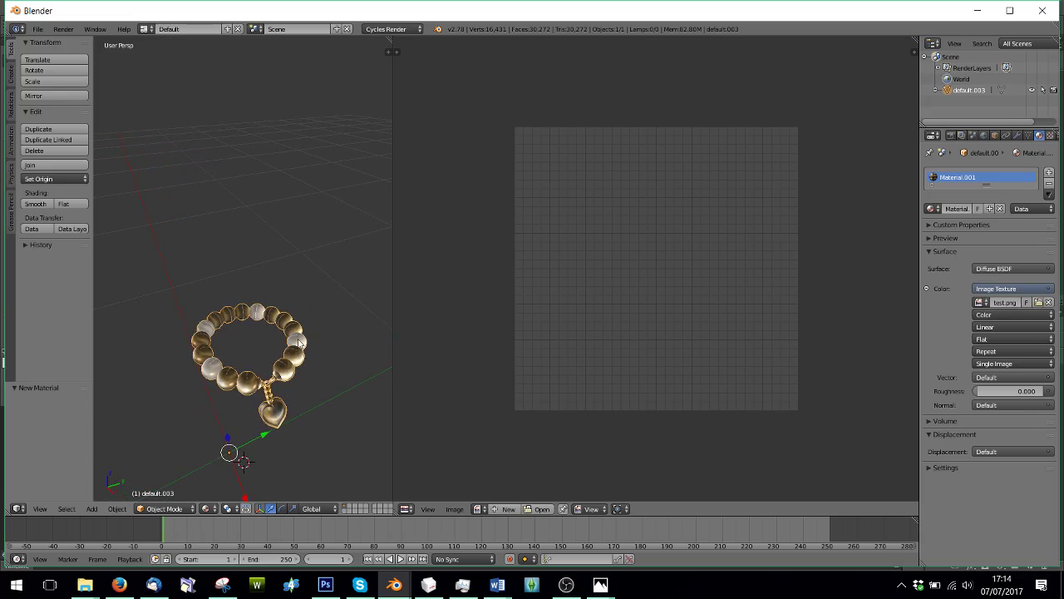
middle_click_drag(256, 408, 254, 397)
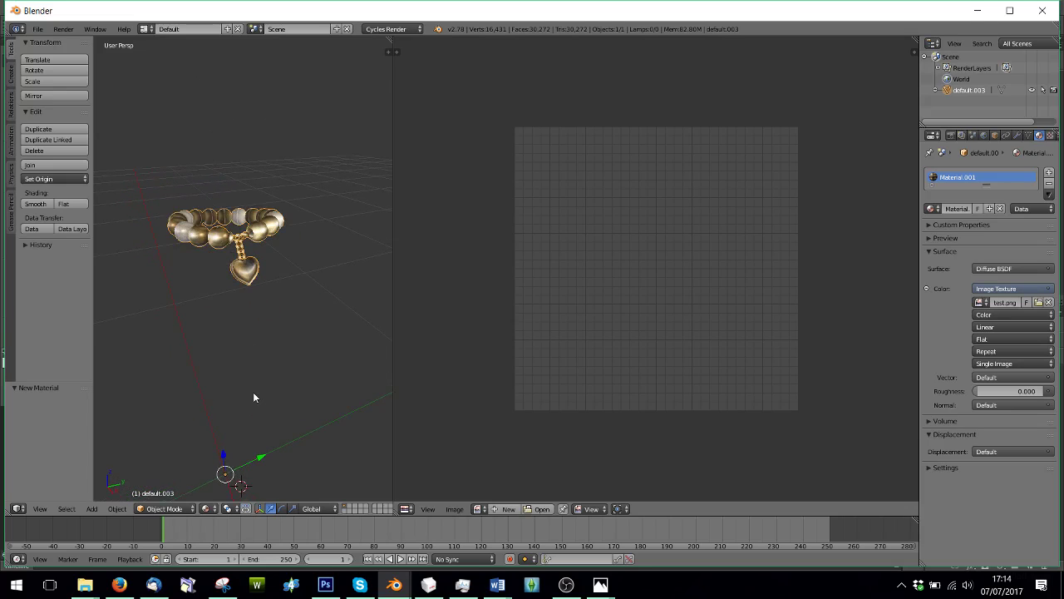
middle_click_drag(239, 255, 239, 271)
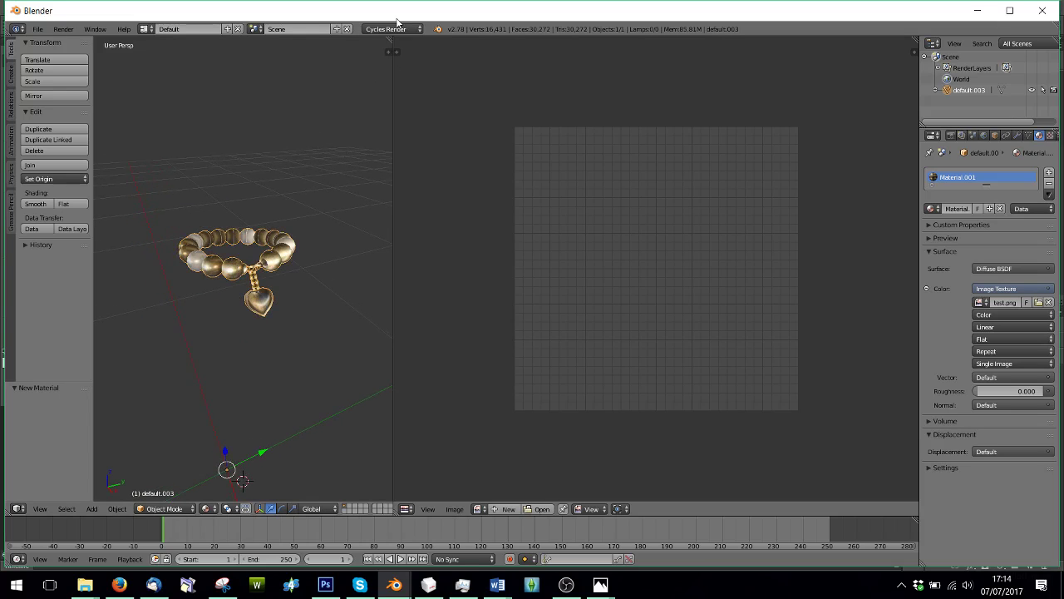
Enable world ambient occlusion, environment lighting and indirect lighting under Blender Render.
left_click(396, 28)
left_click(984, 135)
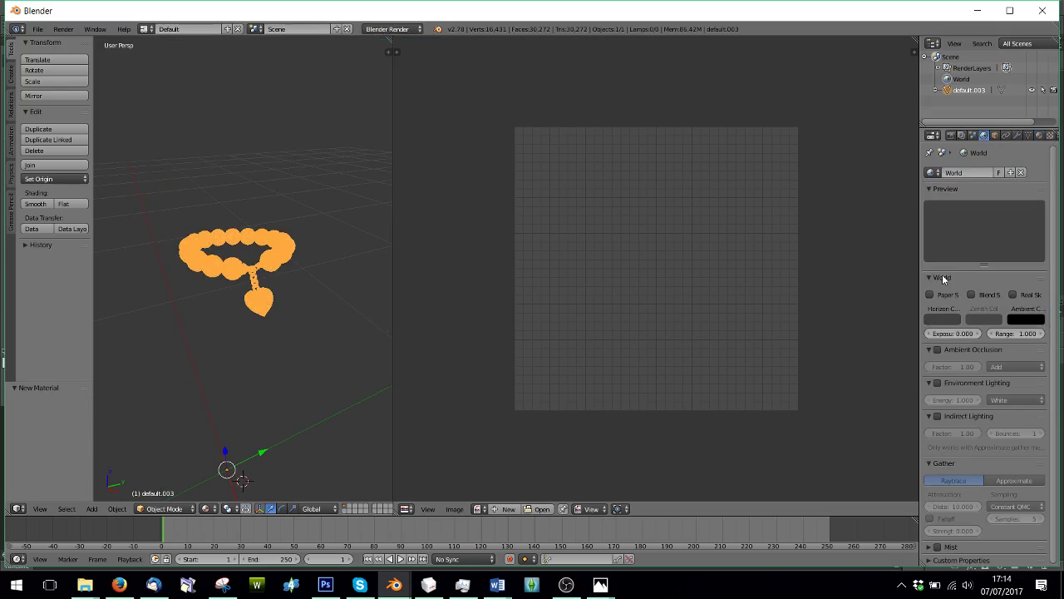
left_click(937, 349)
left_click(937, 382)
left_click(937, 416)
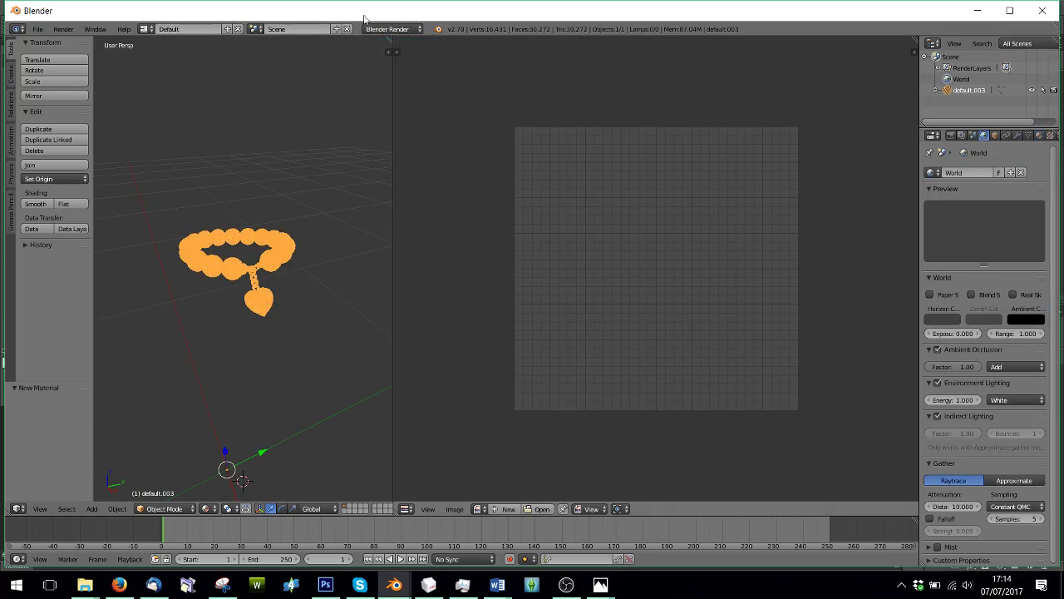
Switch back to Cycles and show a Rendered viewport preview in a widened 3D view.
left_click(393, 29)
left_click(384, 67)
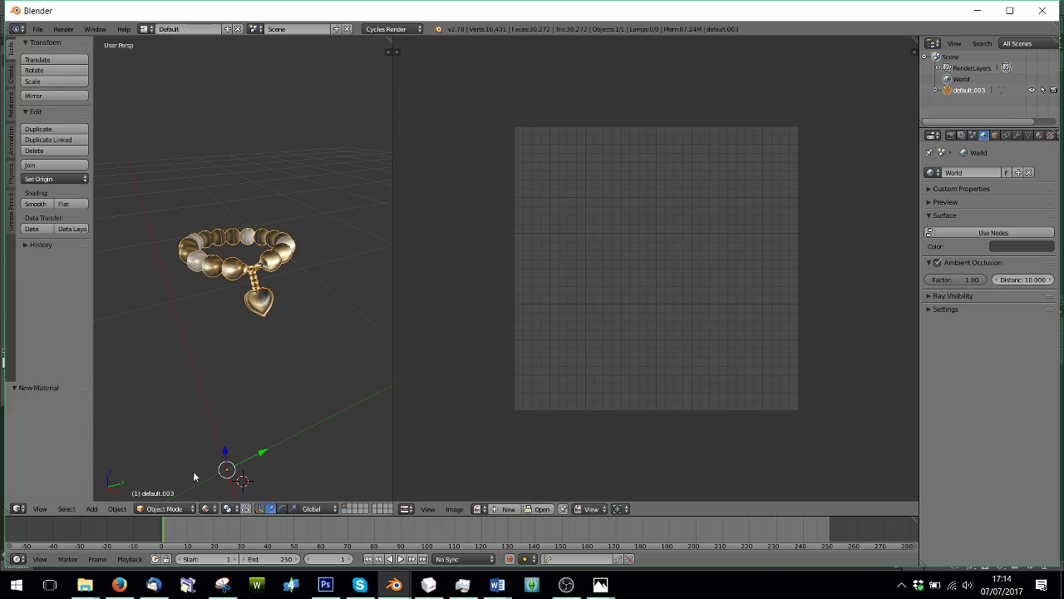
left_click(205, 508)
left_click(221, 434)
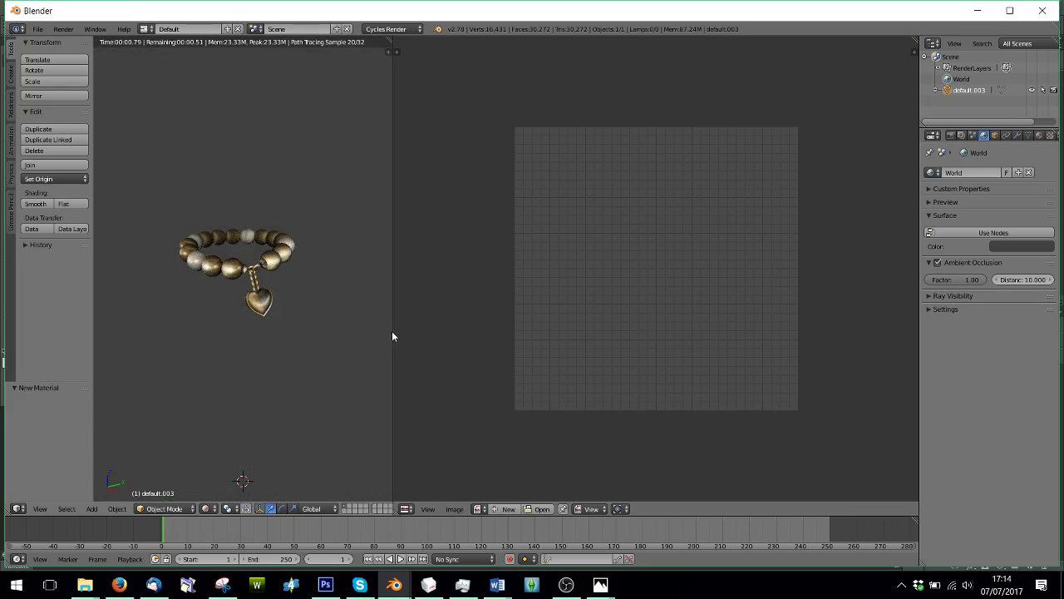
left_click_drag(392, 331, 690, 323)
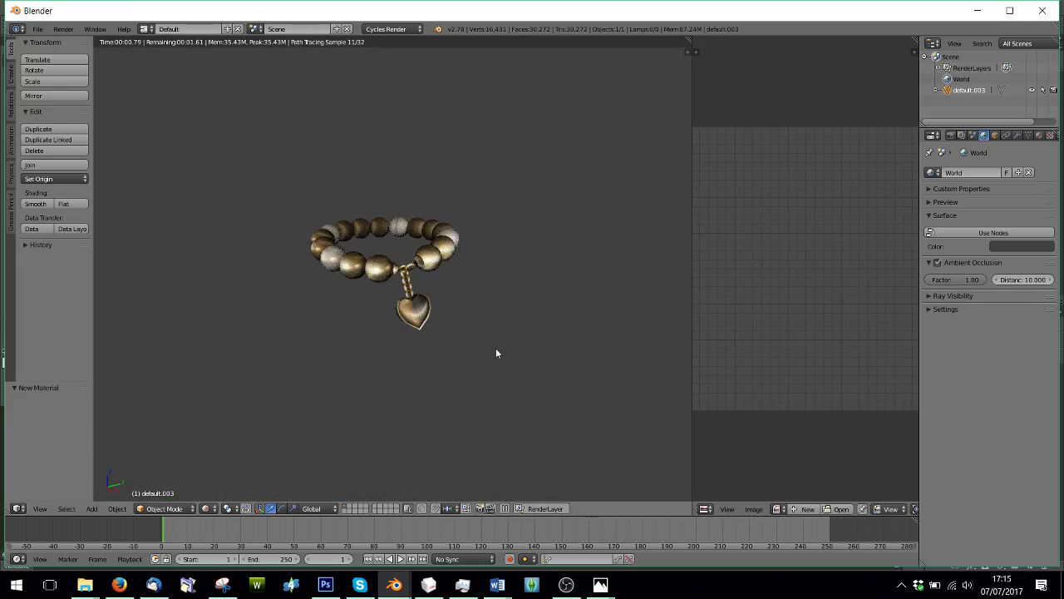
key("h")
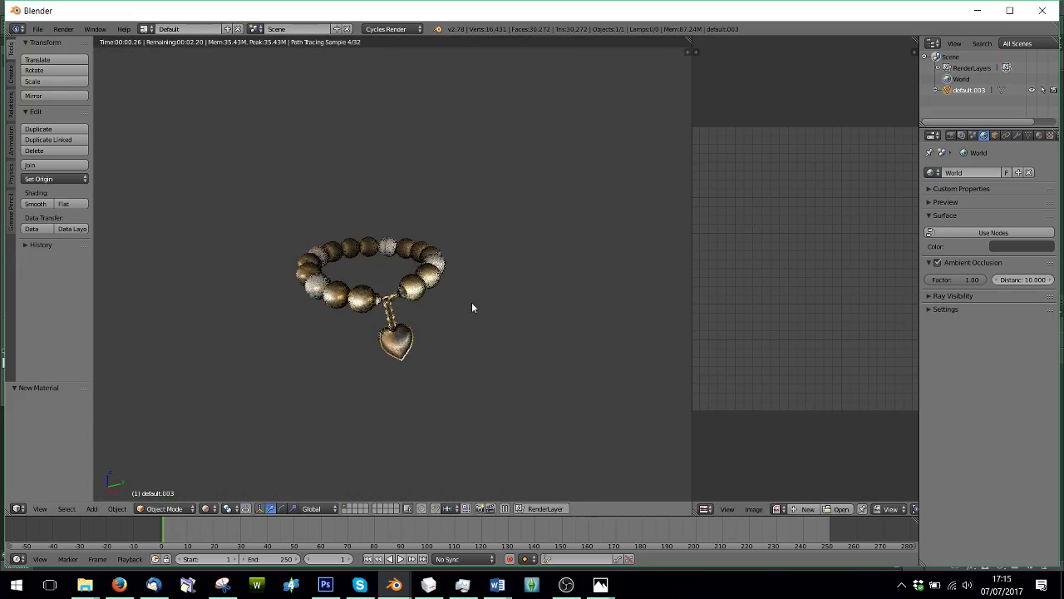
key("alt+h")
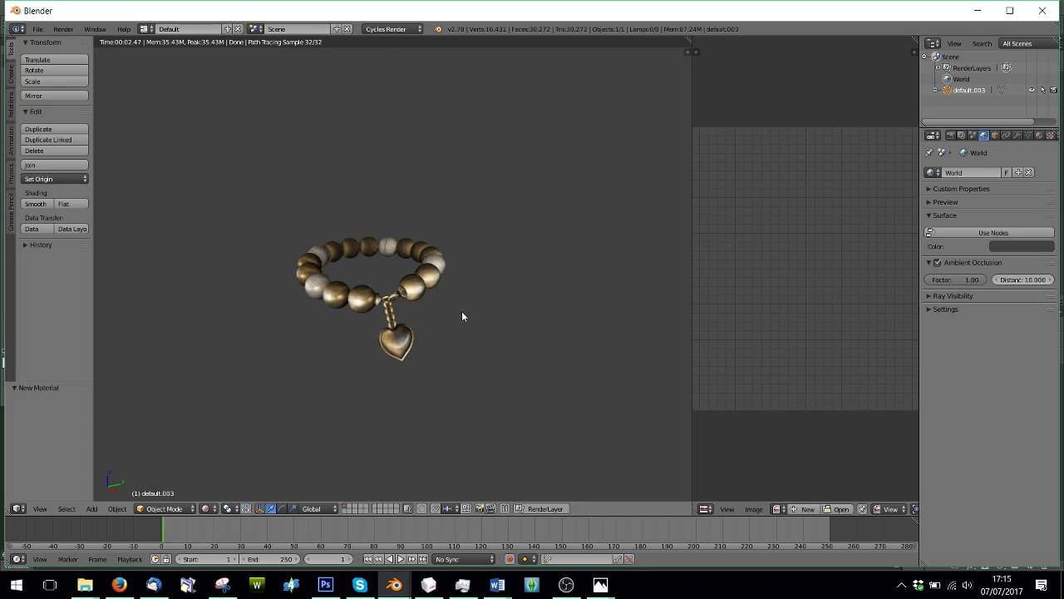
left_click(566, 585)
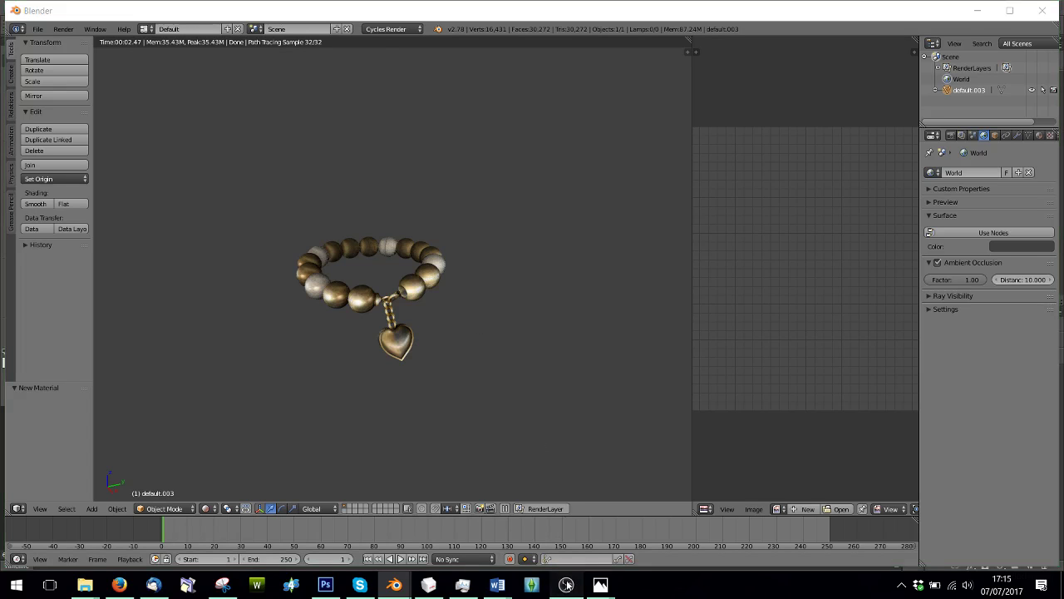